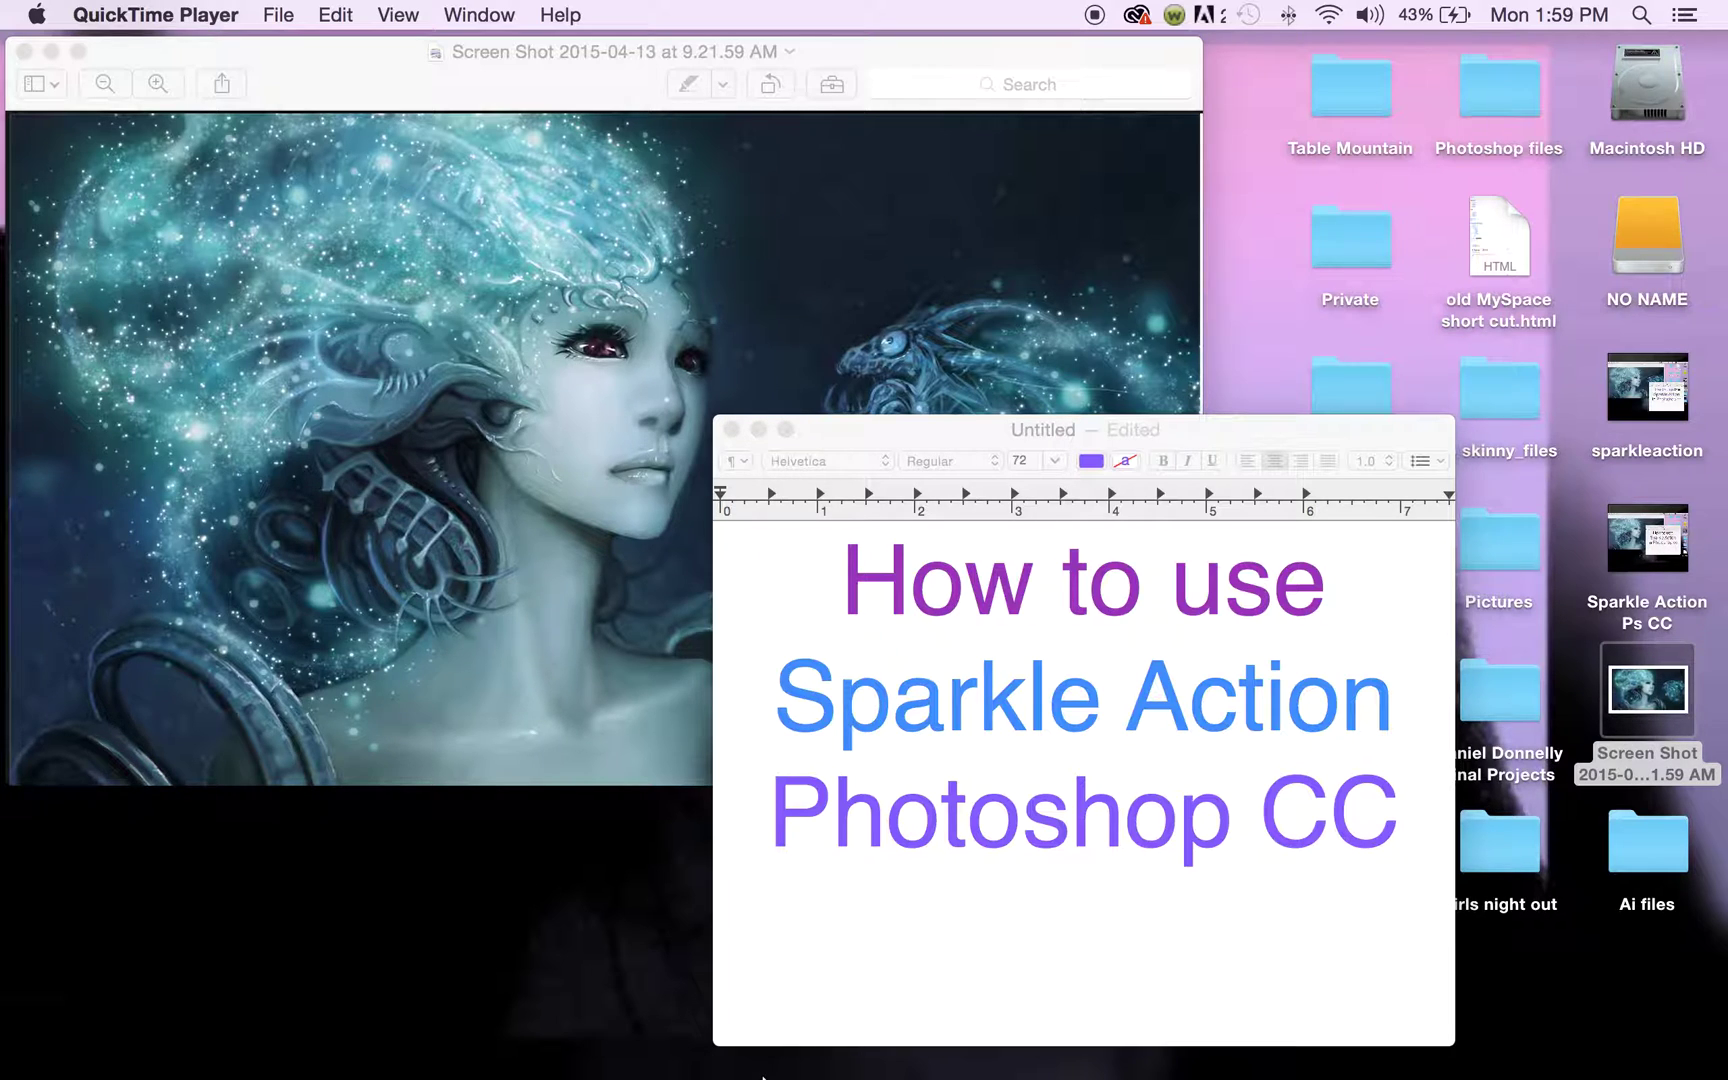
Step: Switch to Photoshop and delete the white Background layer beneath the artwork
mouse_move(764, 1075)
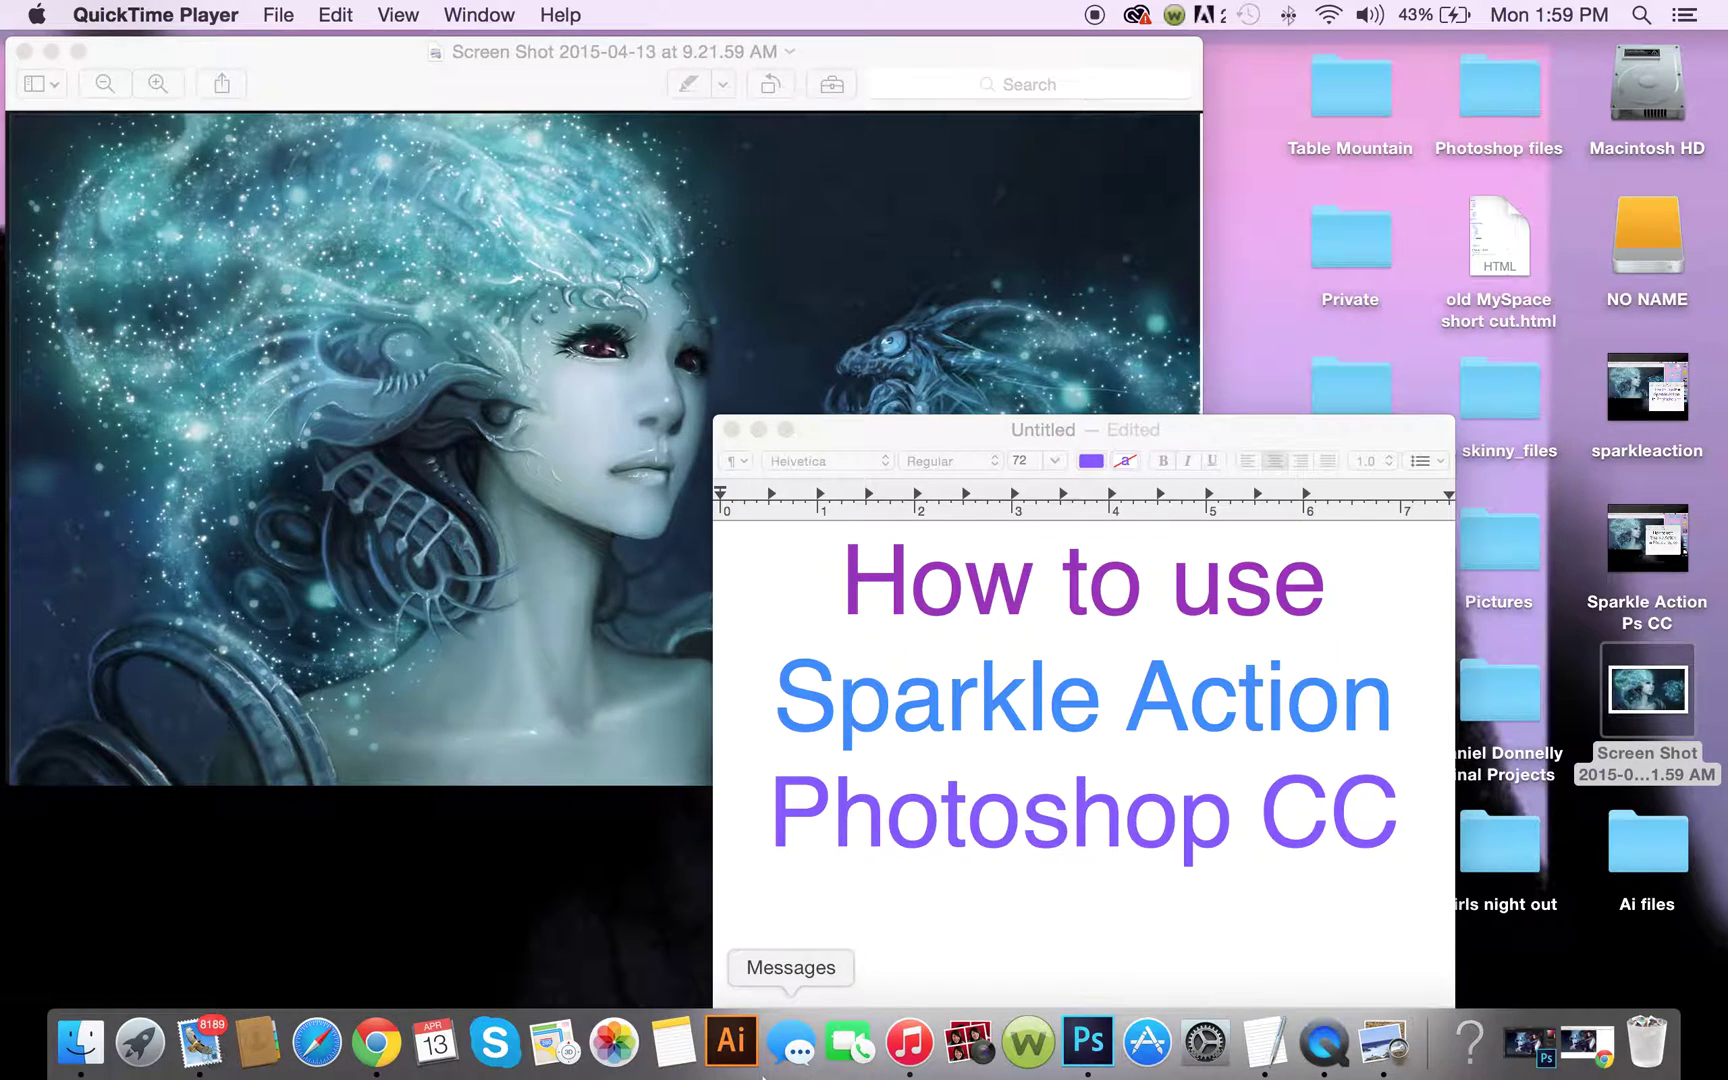
click(1080, 1045)
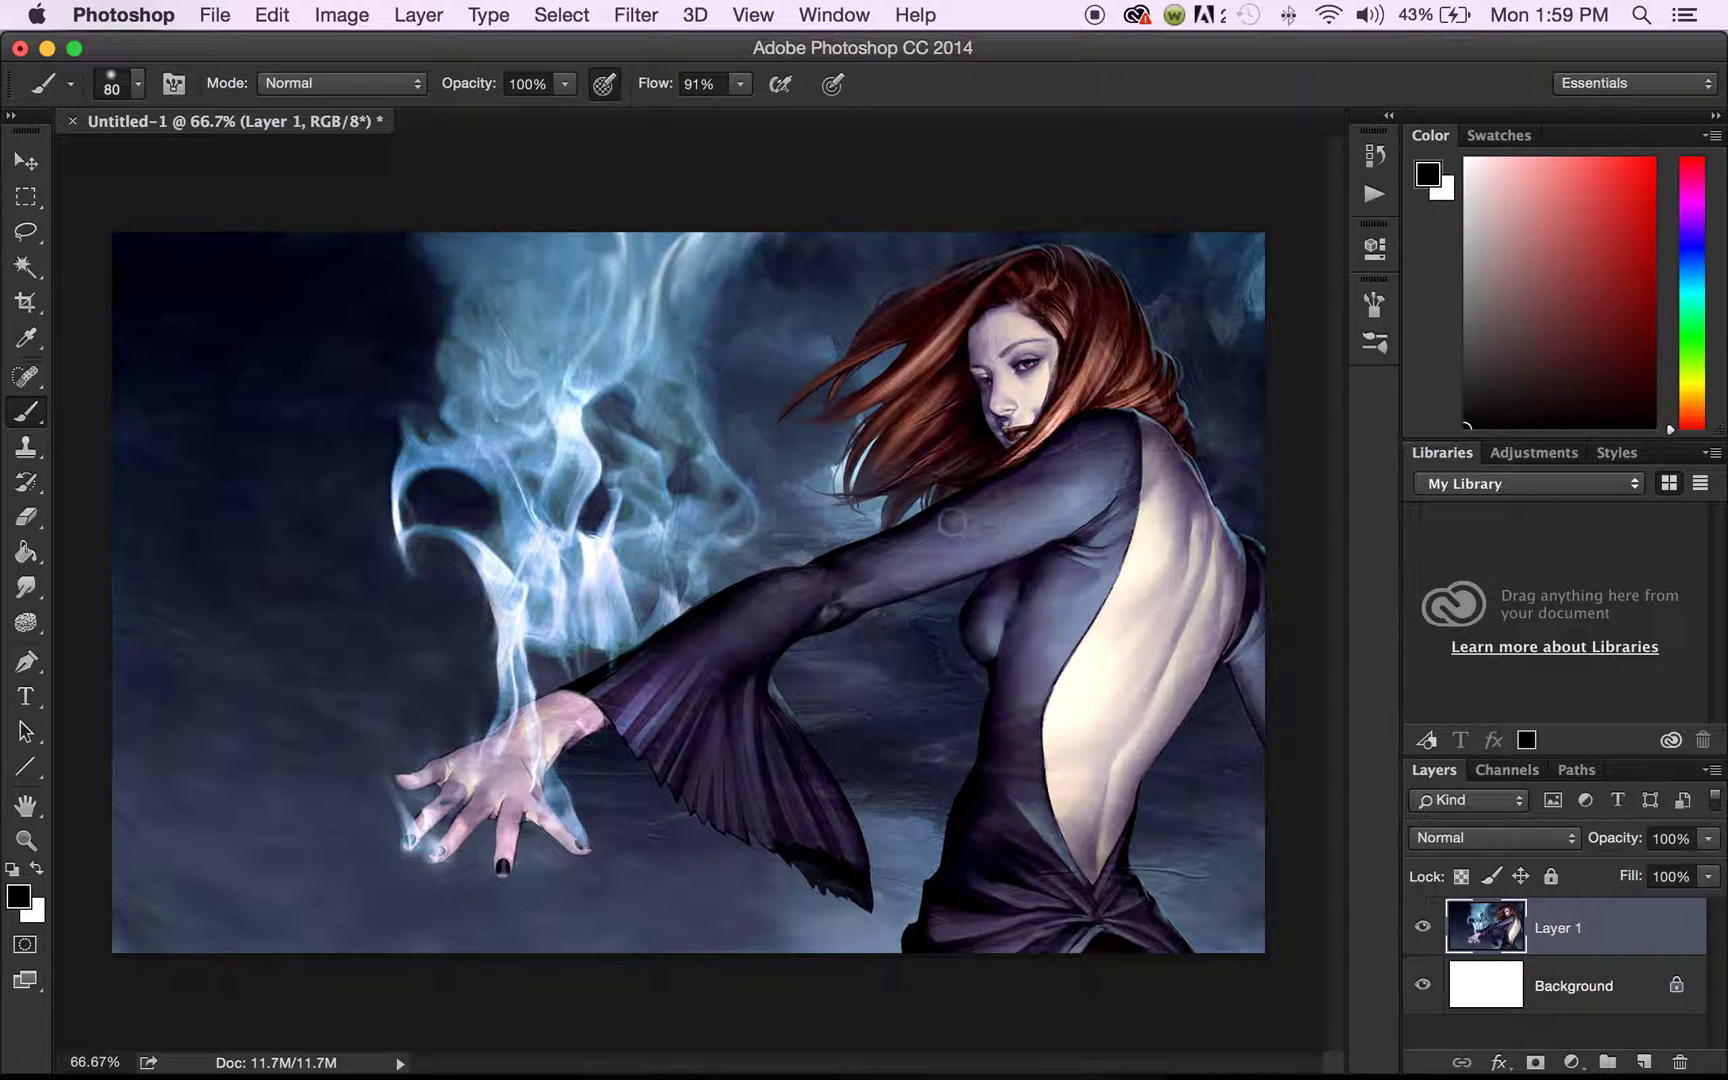
click(1575, 990)
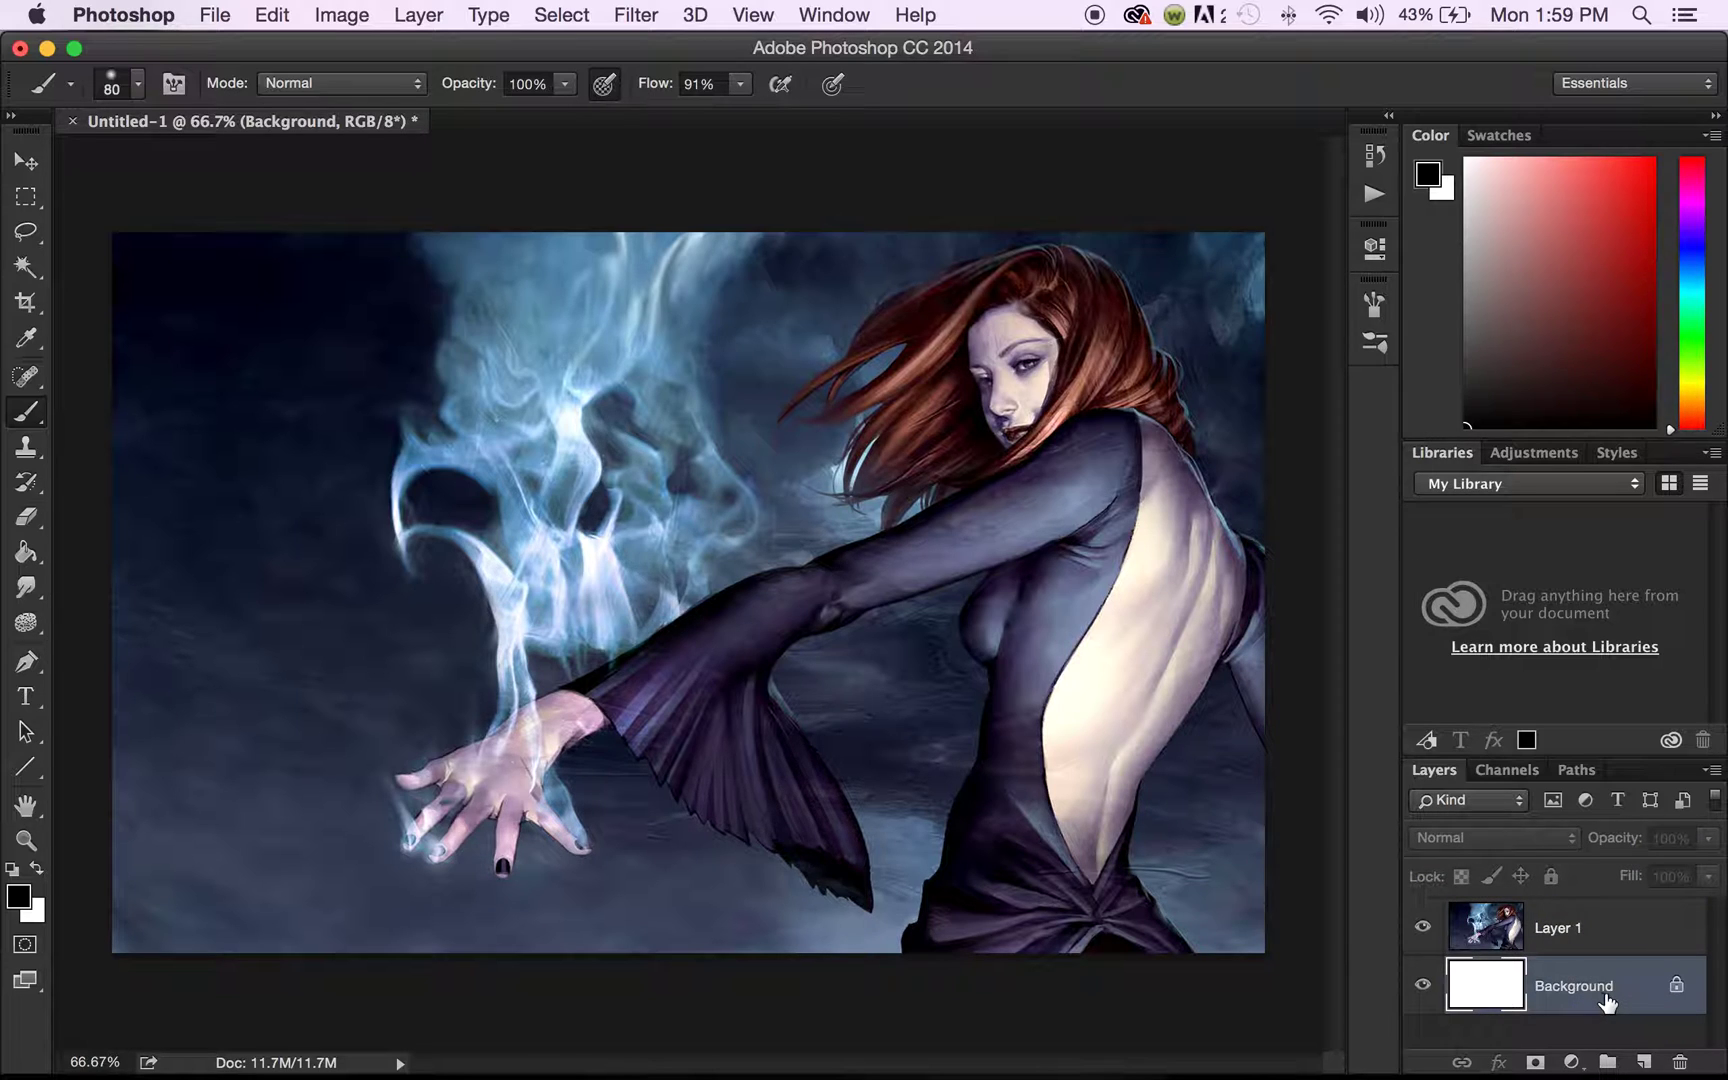
key(Delete)
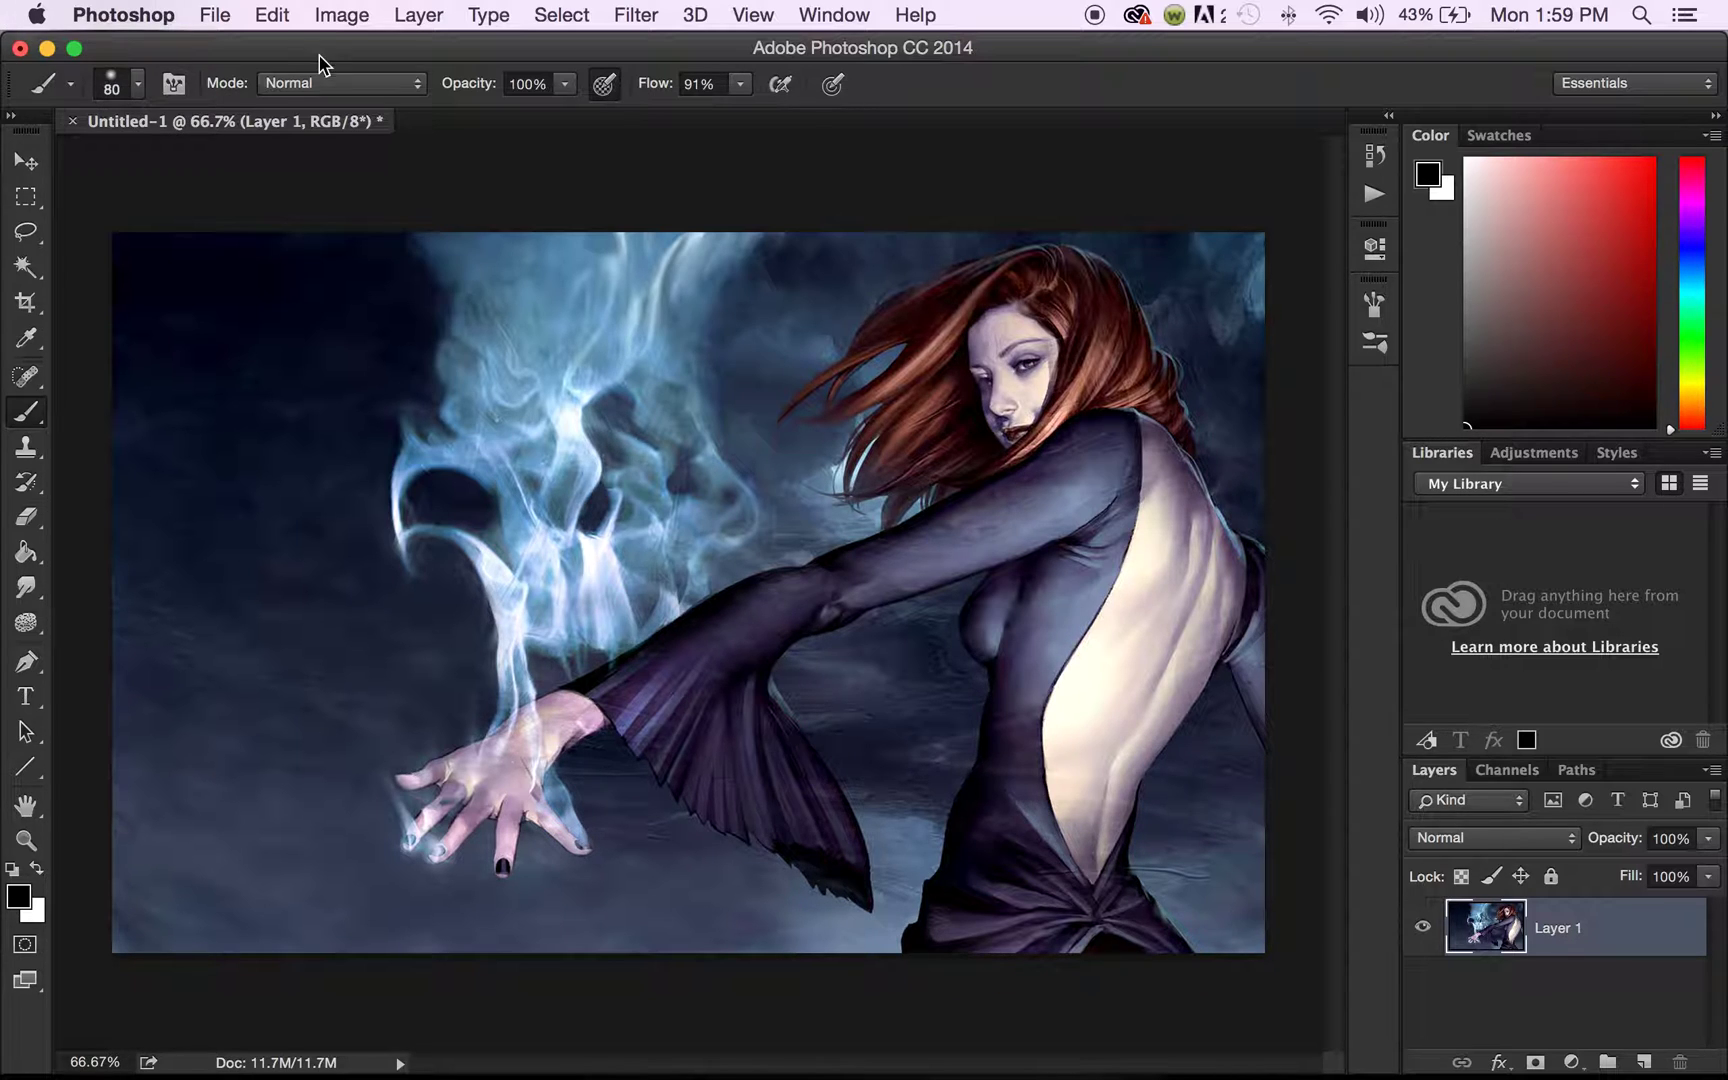
Step: Convert the artwork layer, Layer 1, into the document's background layer
click(420, 18)
mouse_move(451, 54)
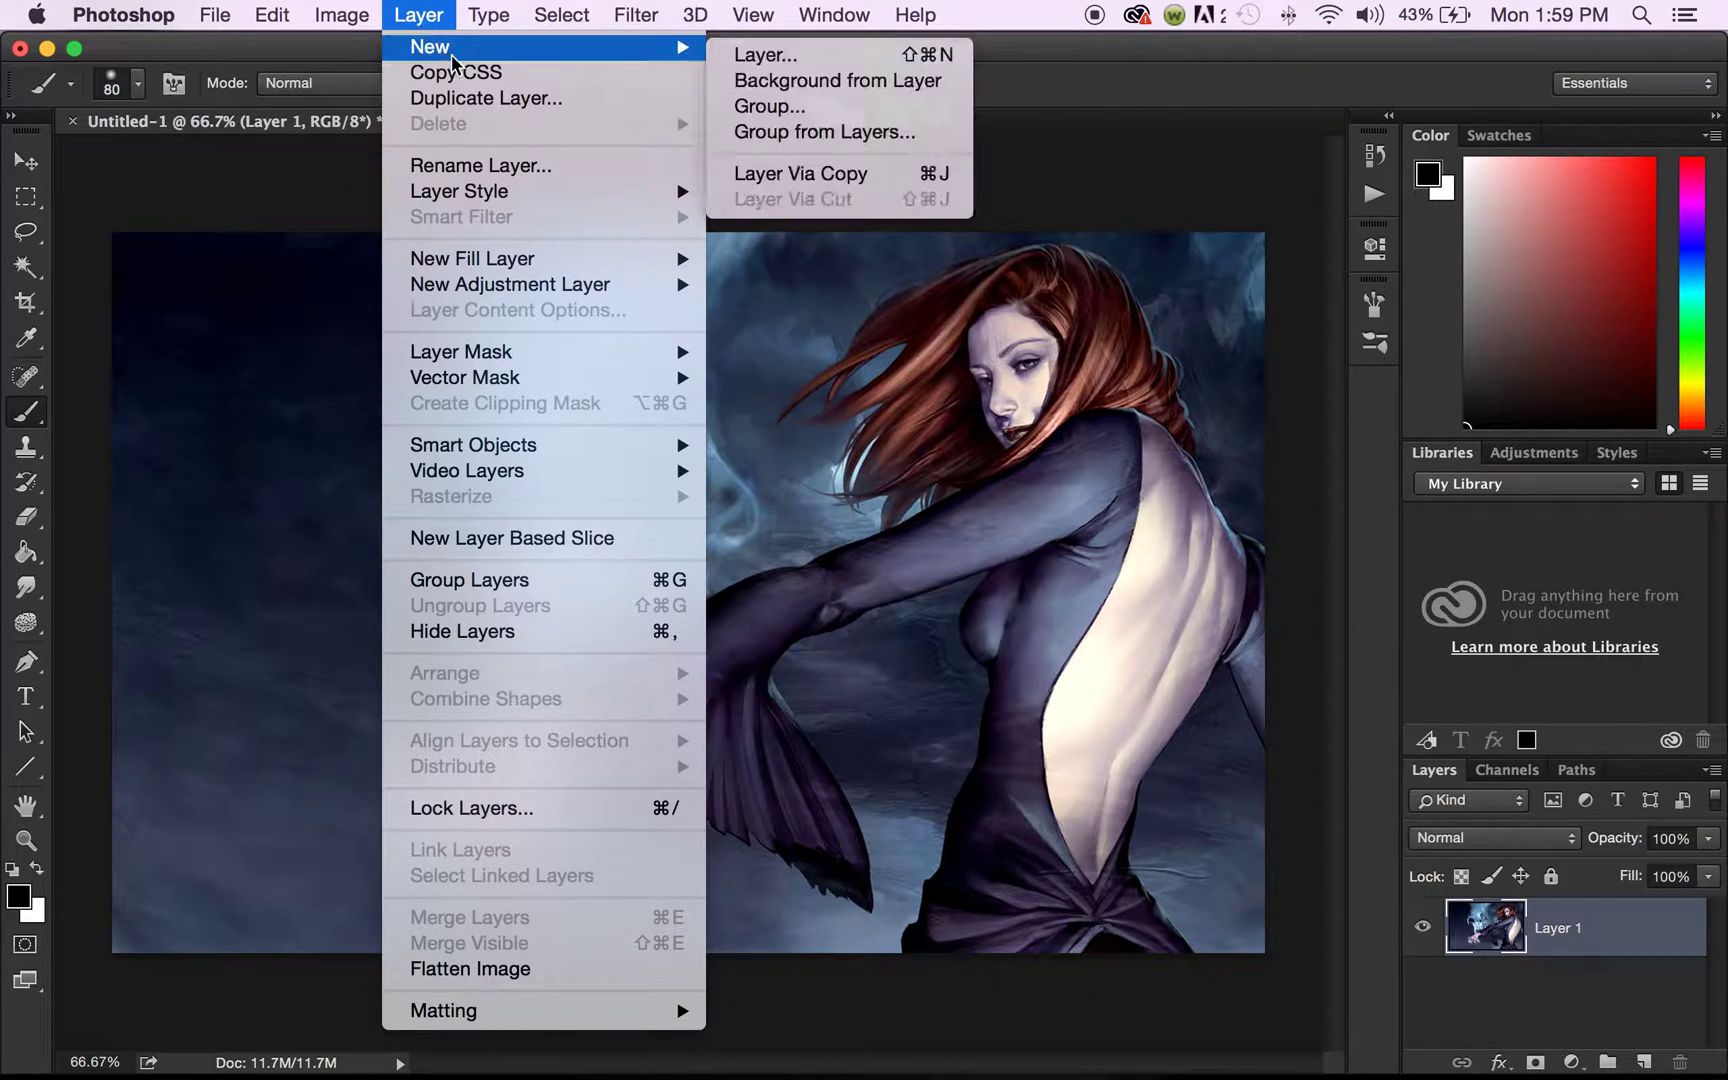
click(756, 78)
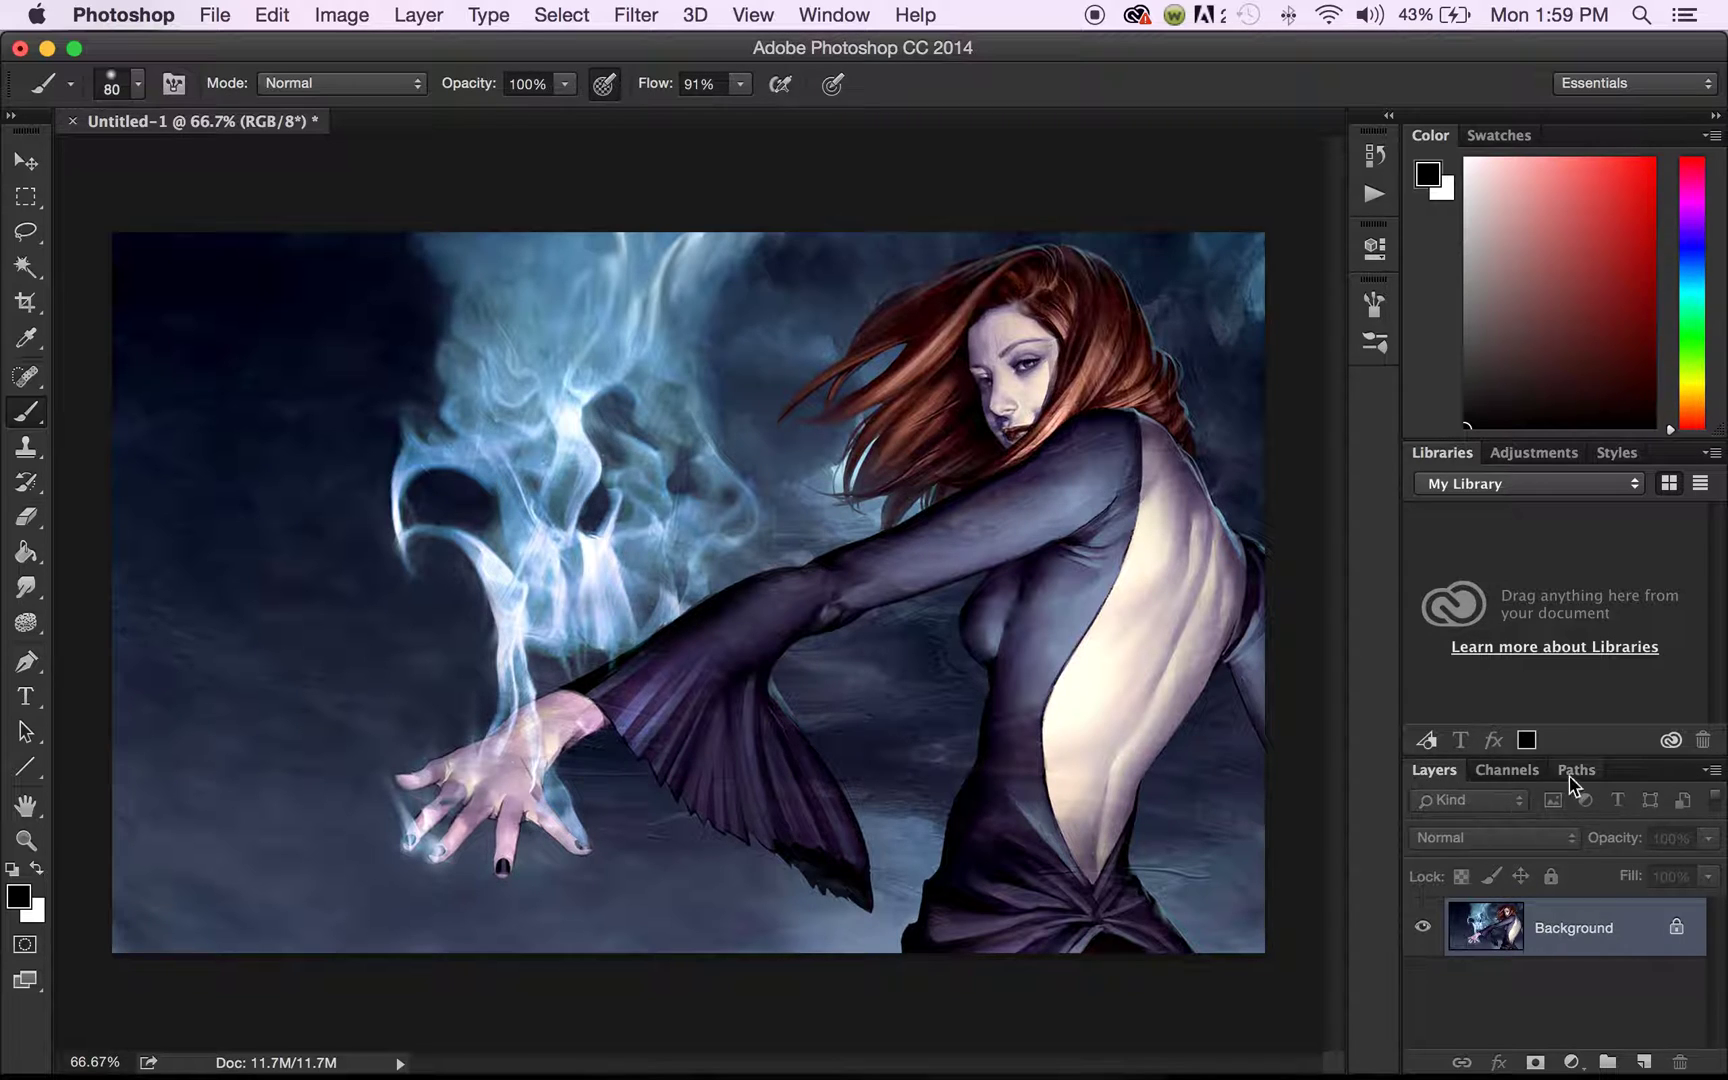
Step: Check in the Layers Panel Options that "copy" is added to copied layers and groups
click(1712, 771)
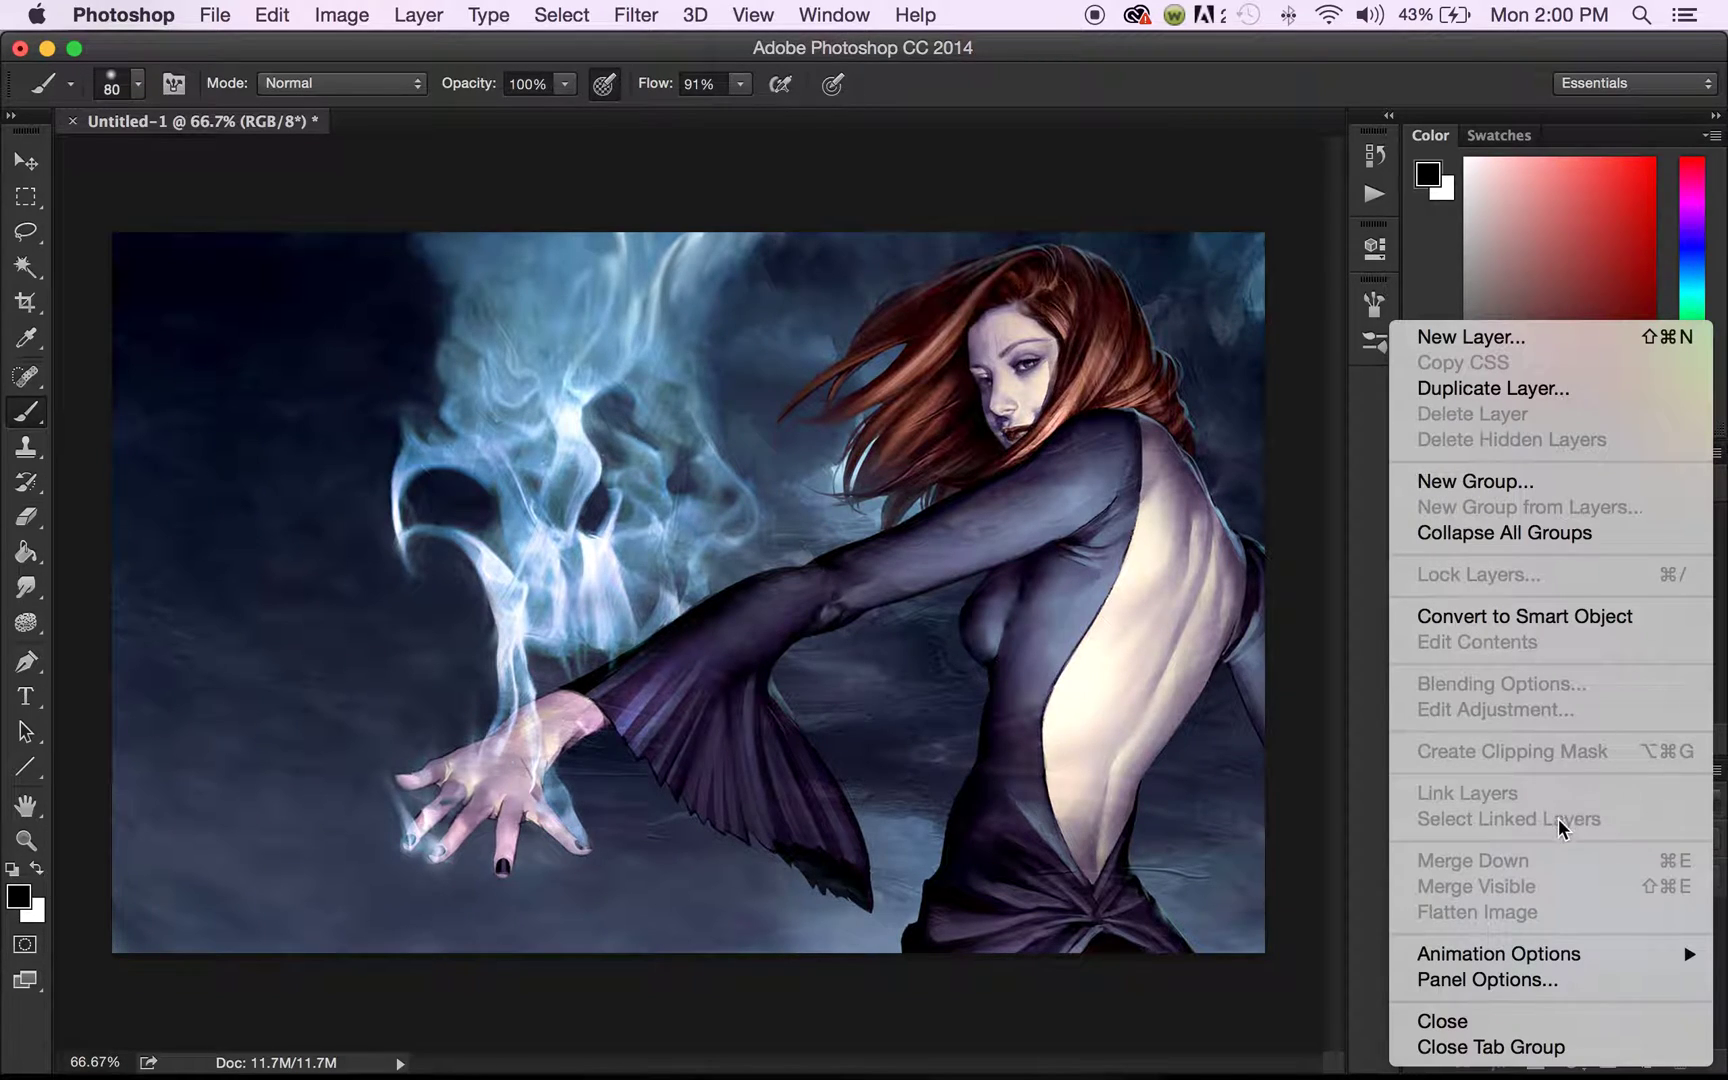
click(1519, 980)
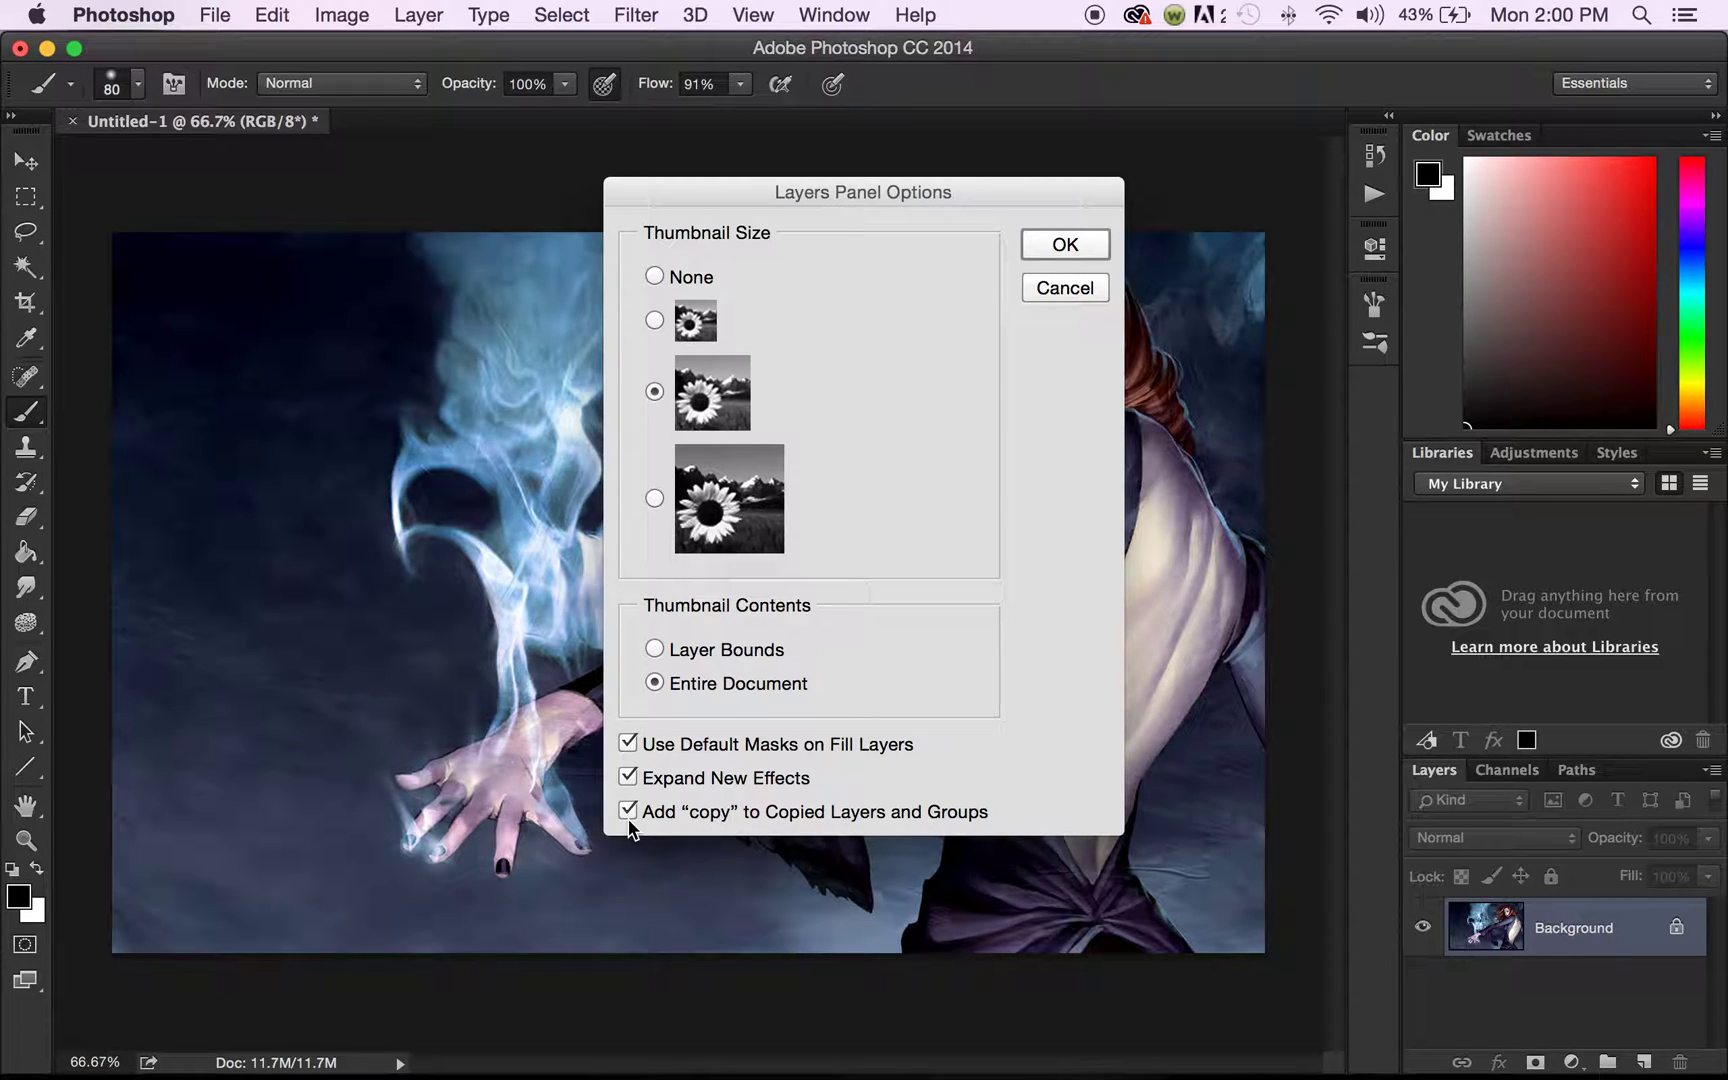
click(1037, 239)
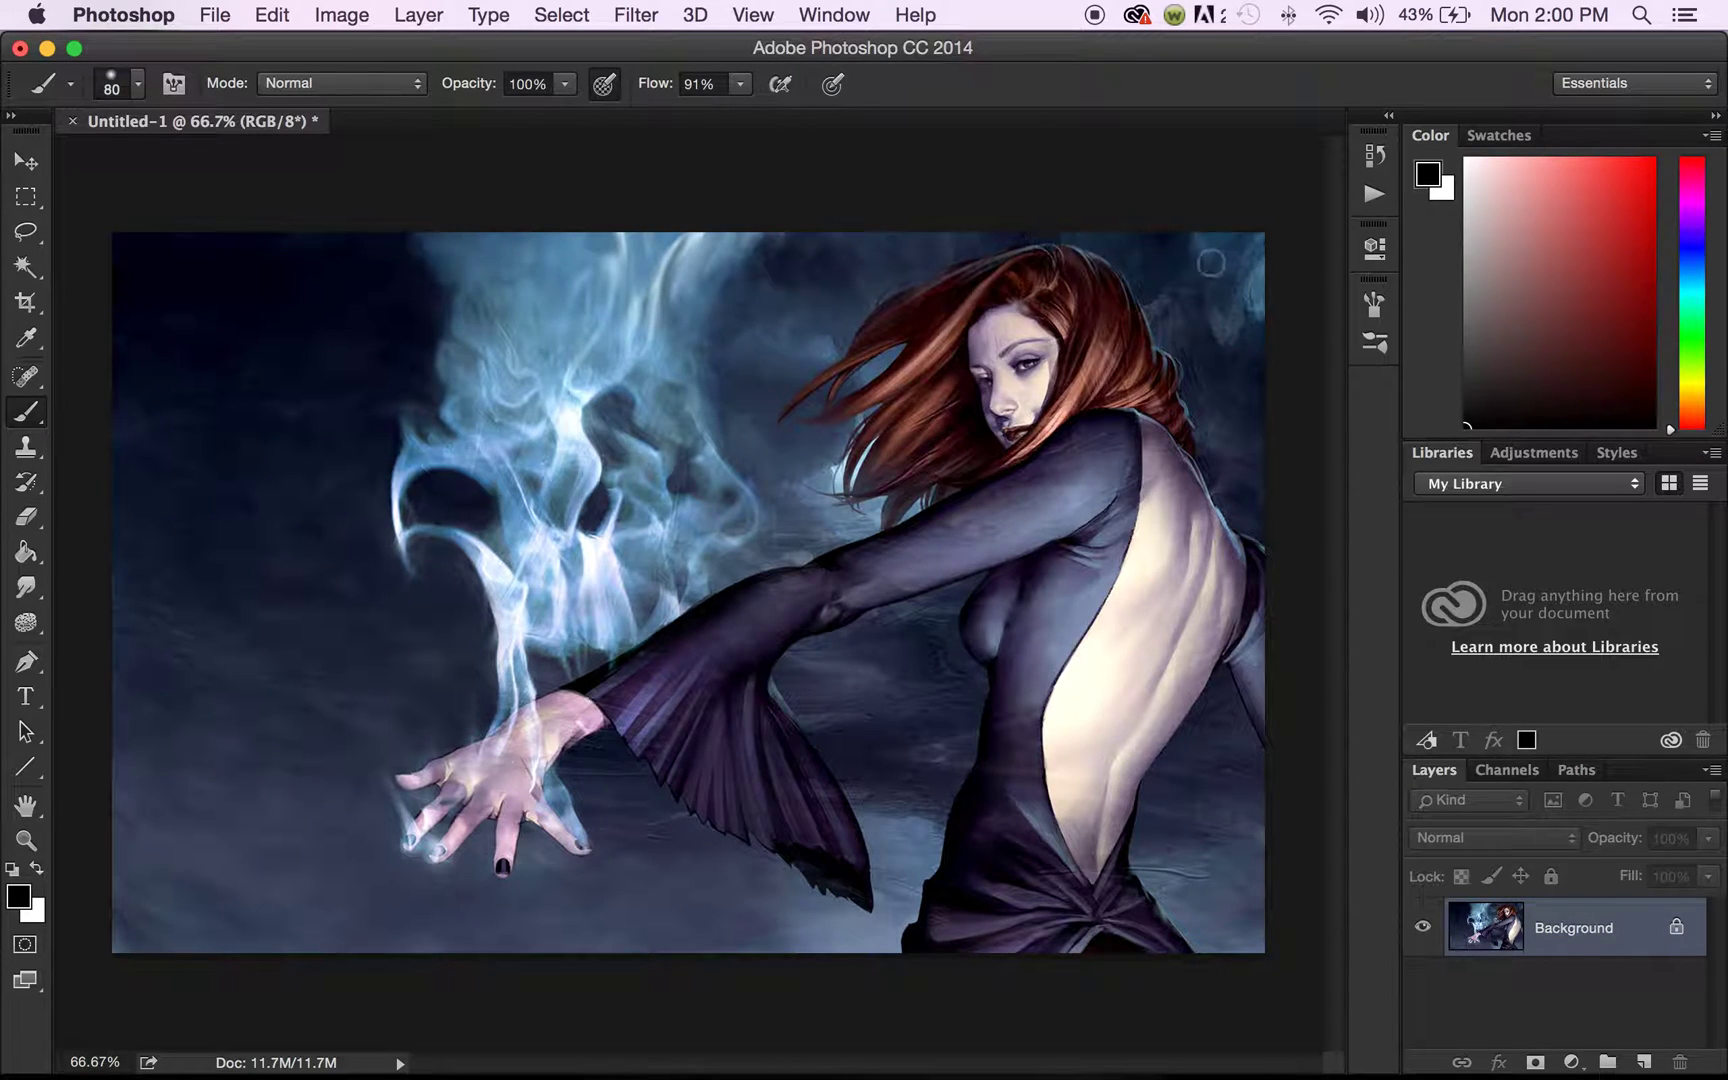
Step: Check the image's color mode and bit depth for RGB Color and 8 Bits/Channel
click(338, 14)
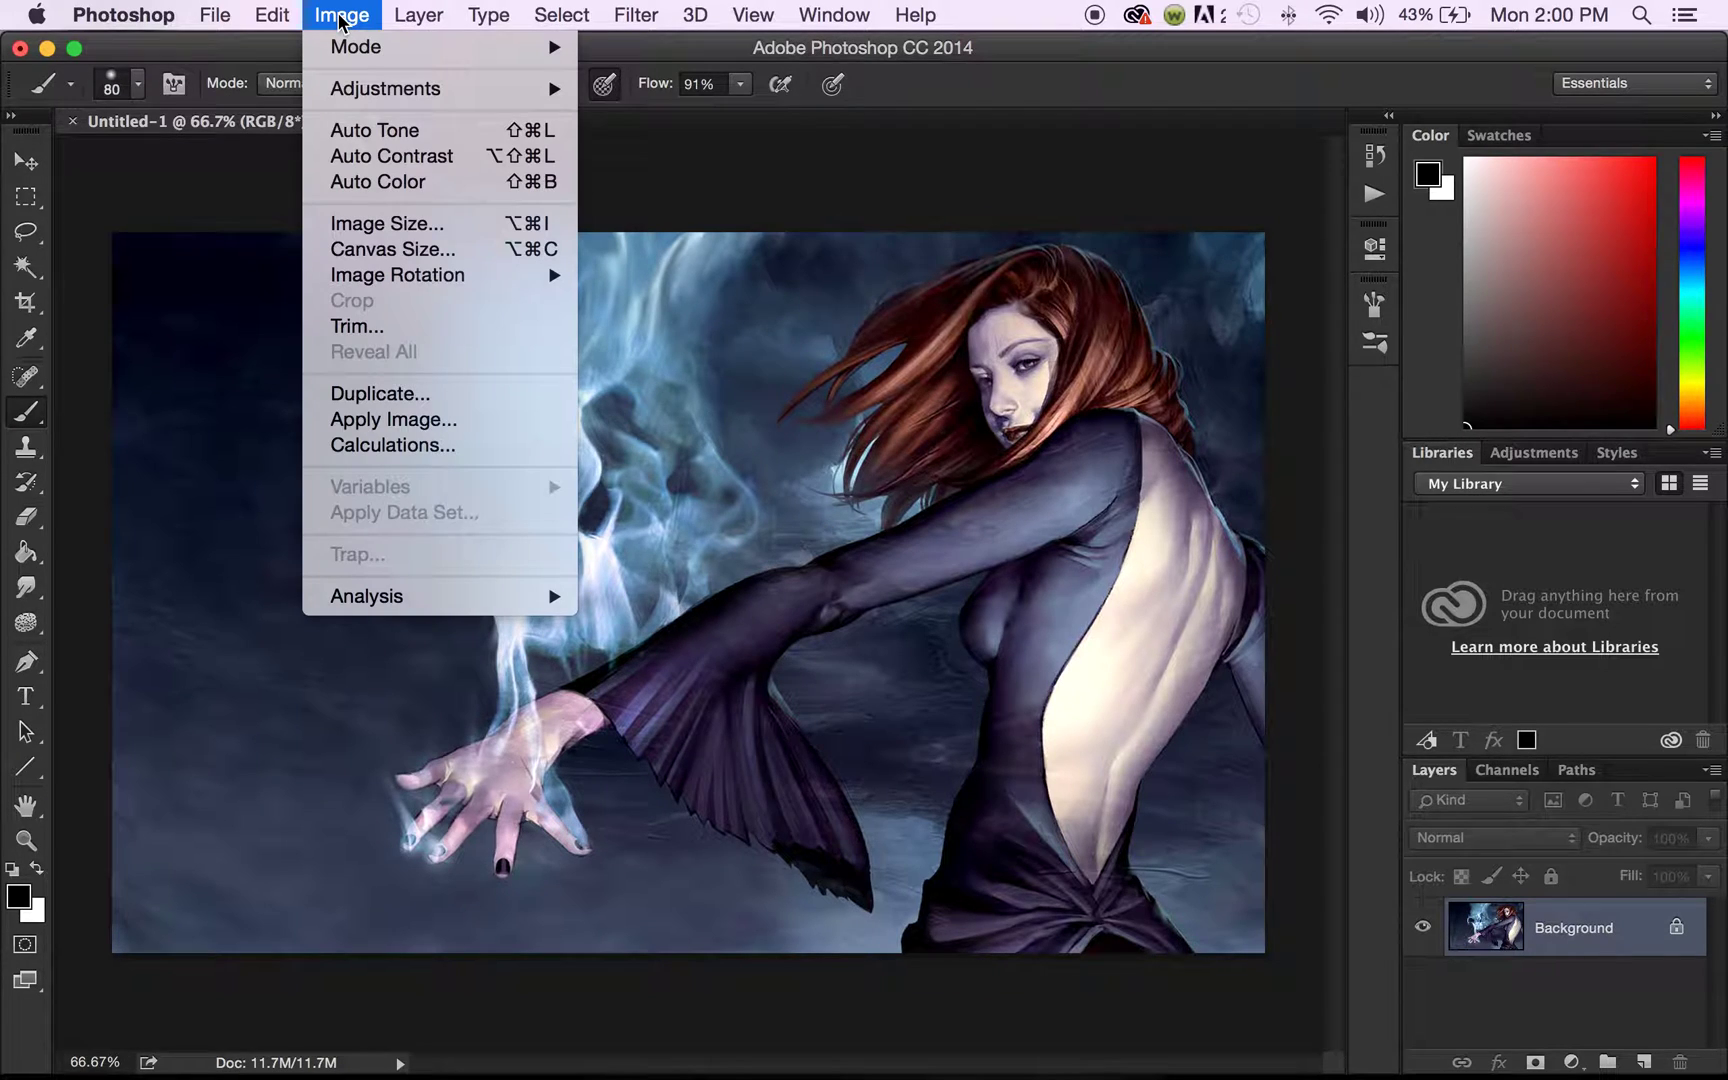
mouse_move(371, 52)
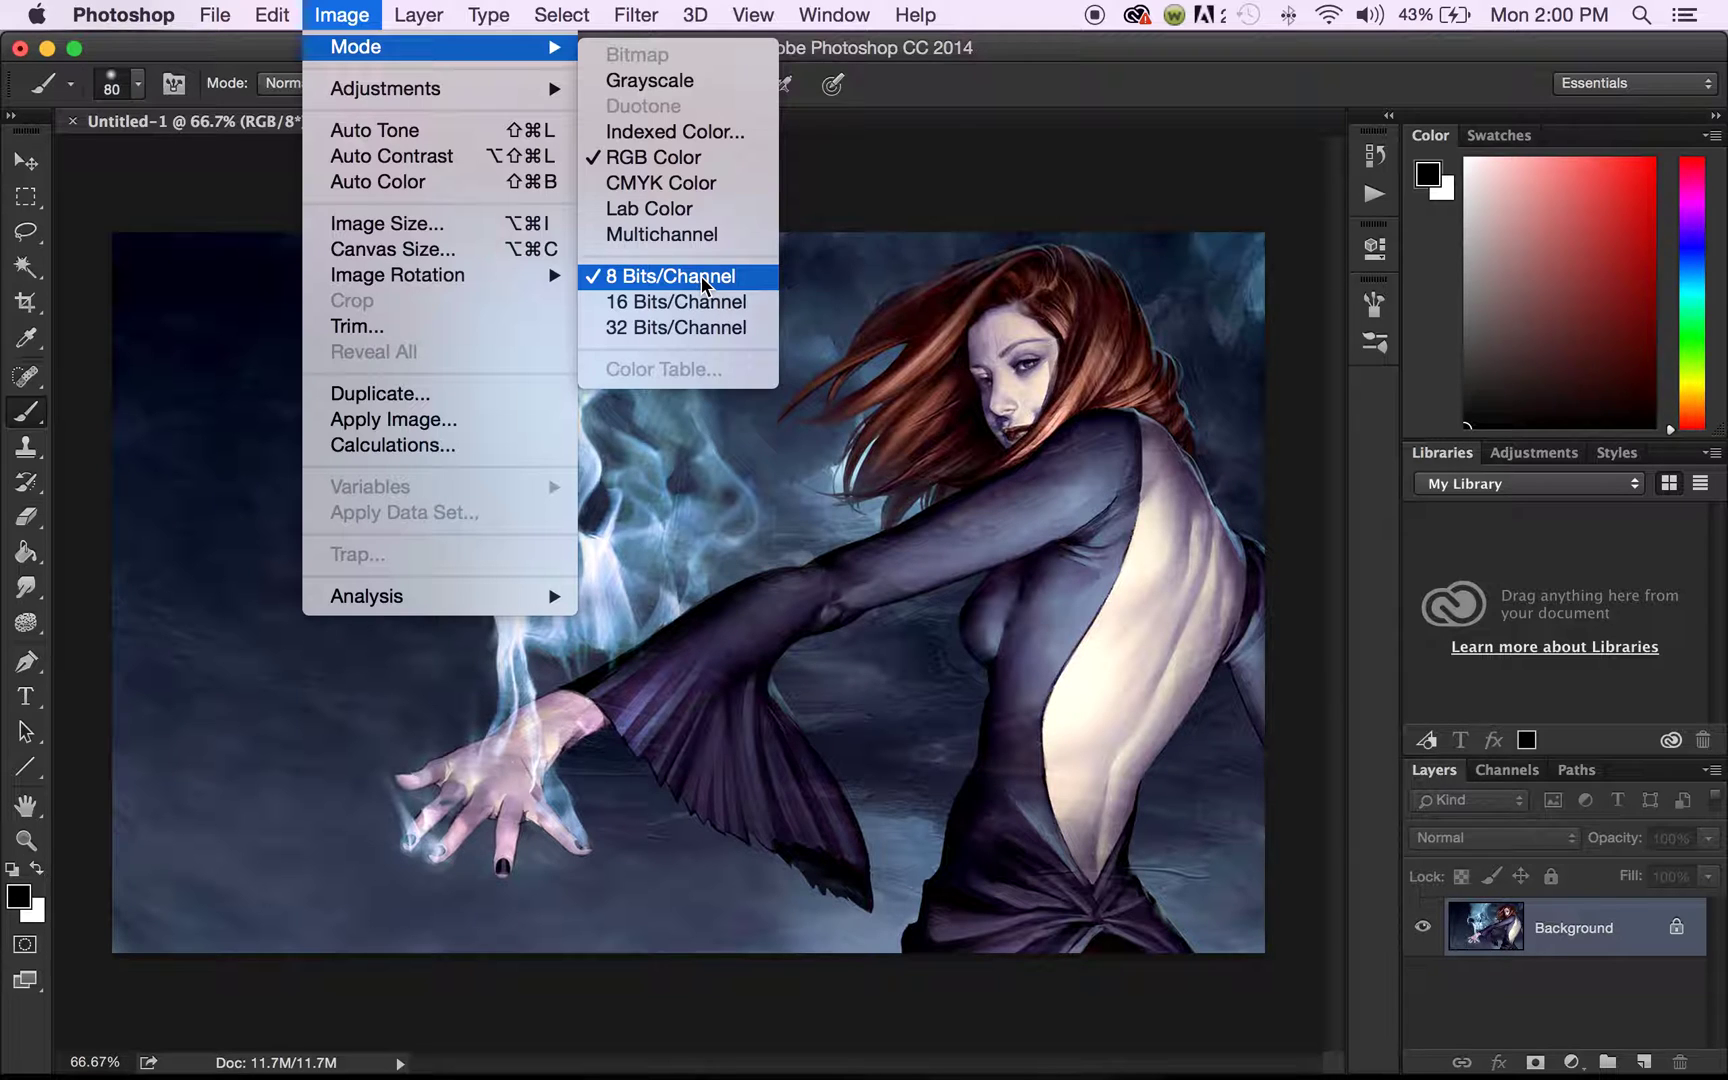
click(872, 209)
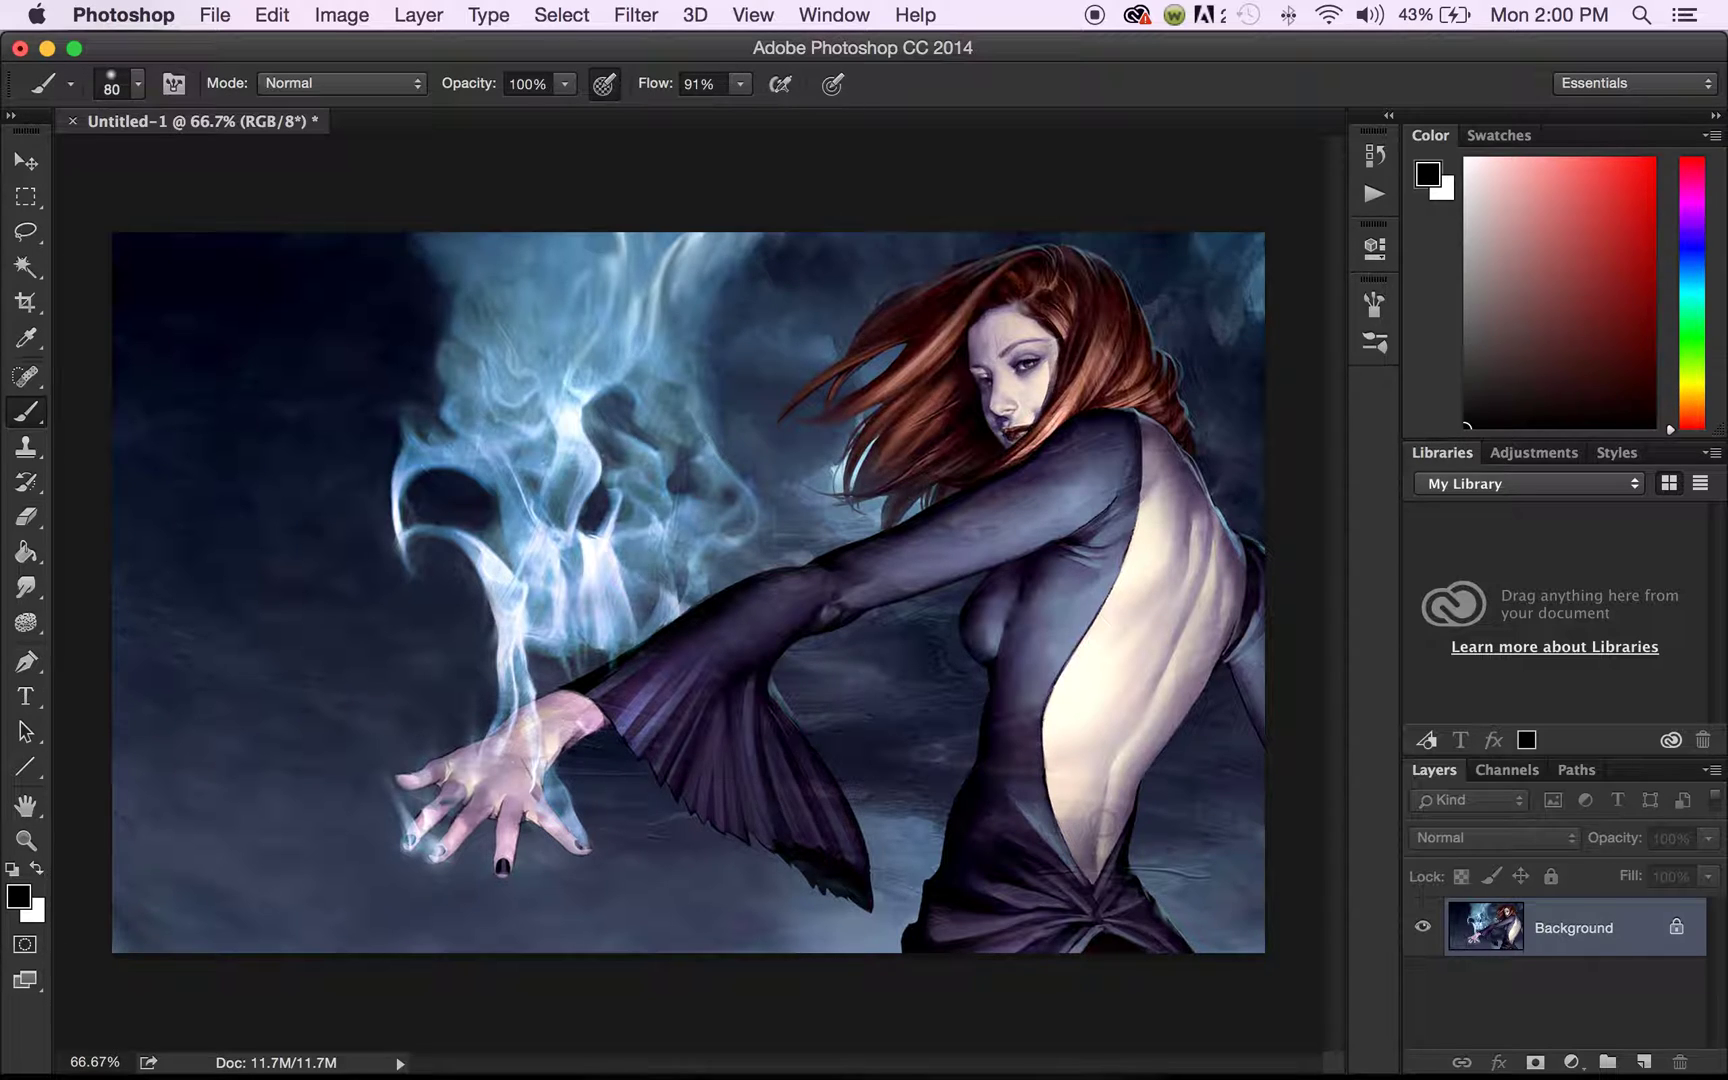
Step: Create a new layer named "brush" above the Background
click(417, 18)
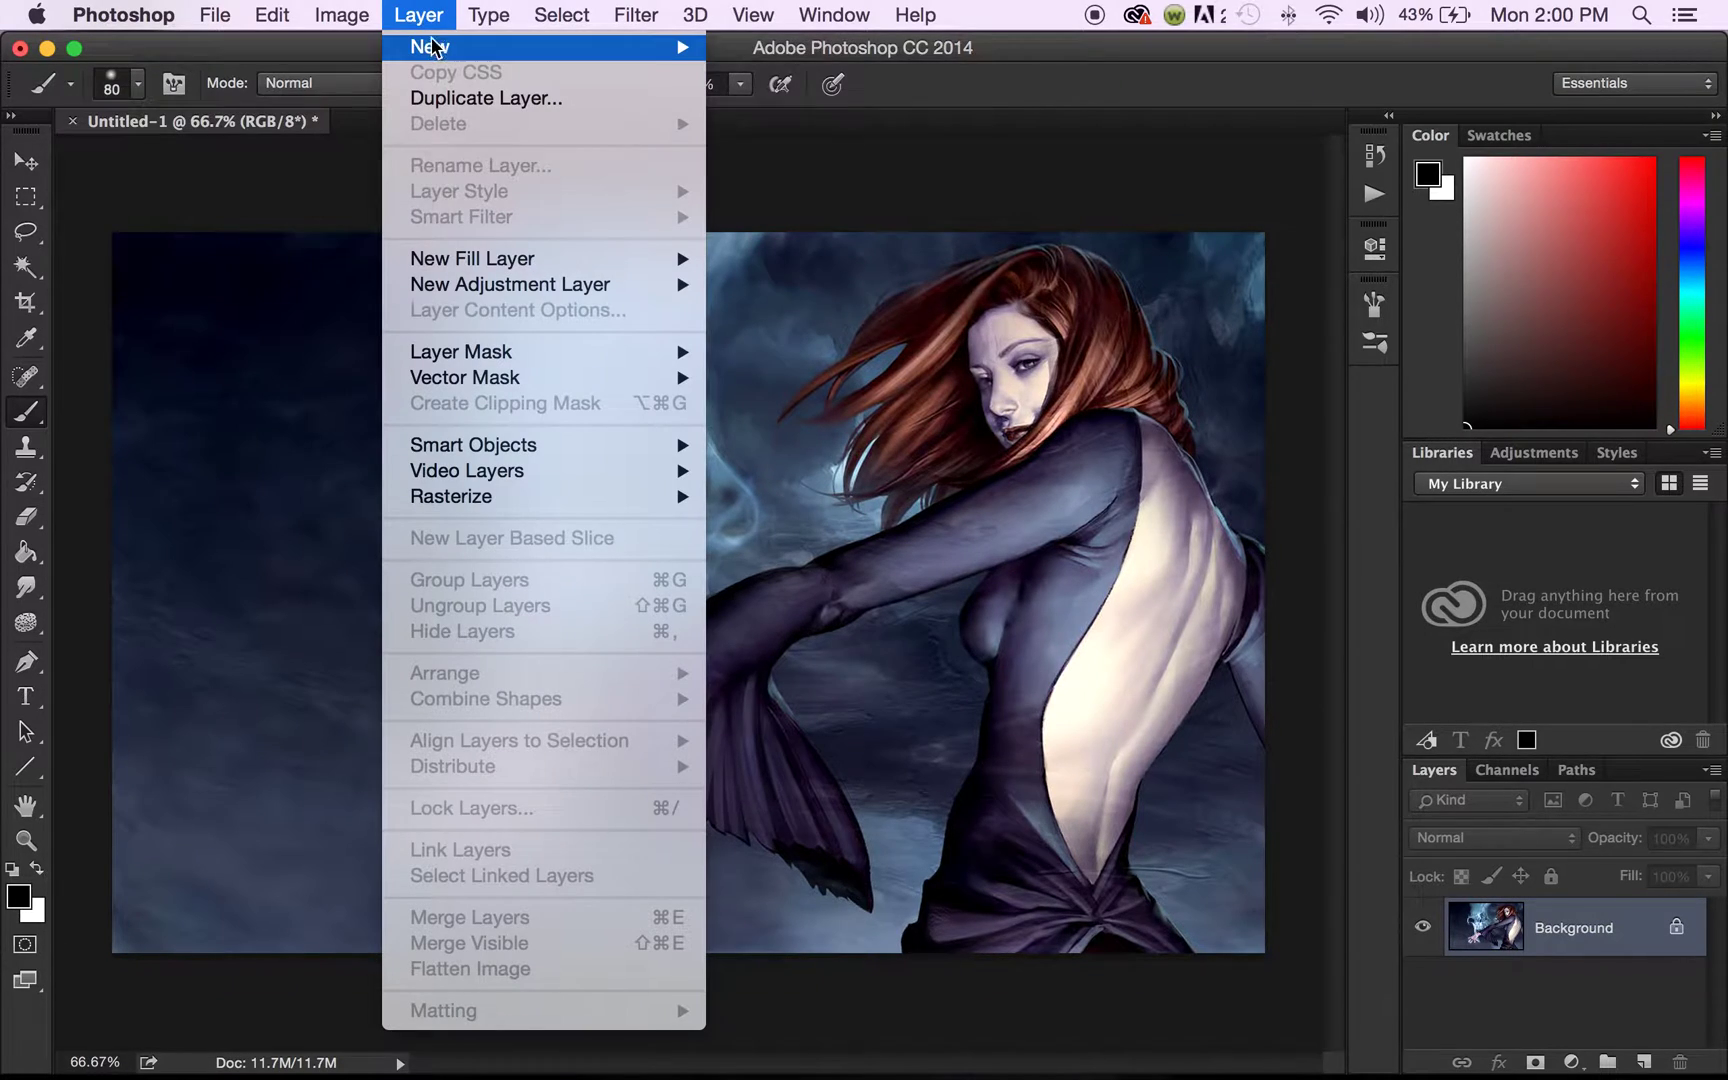
mouse_move(444, 50)
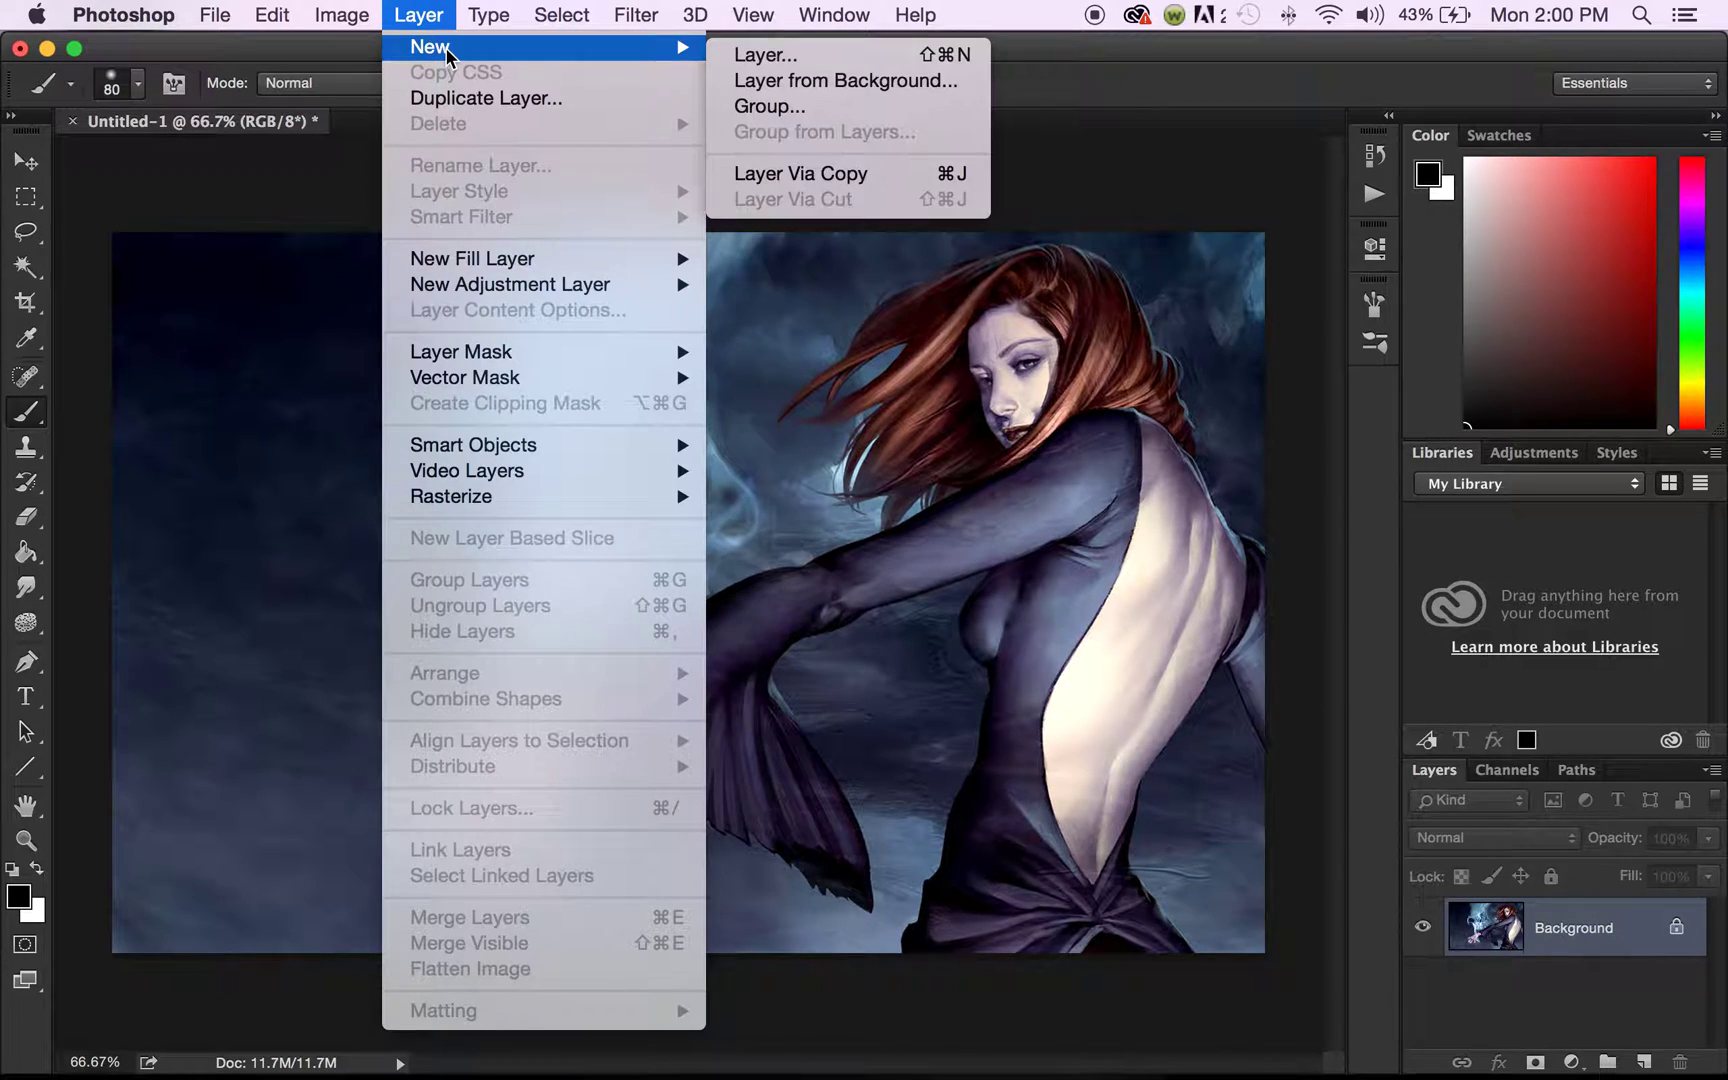
click(783, 57)
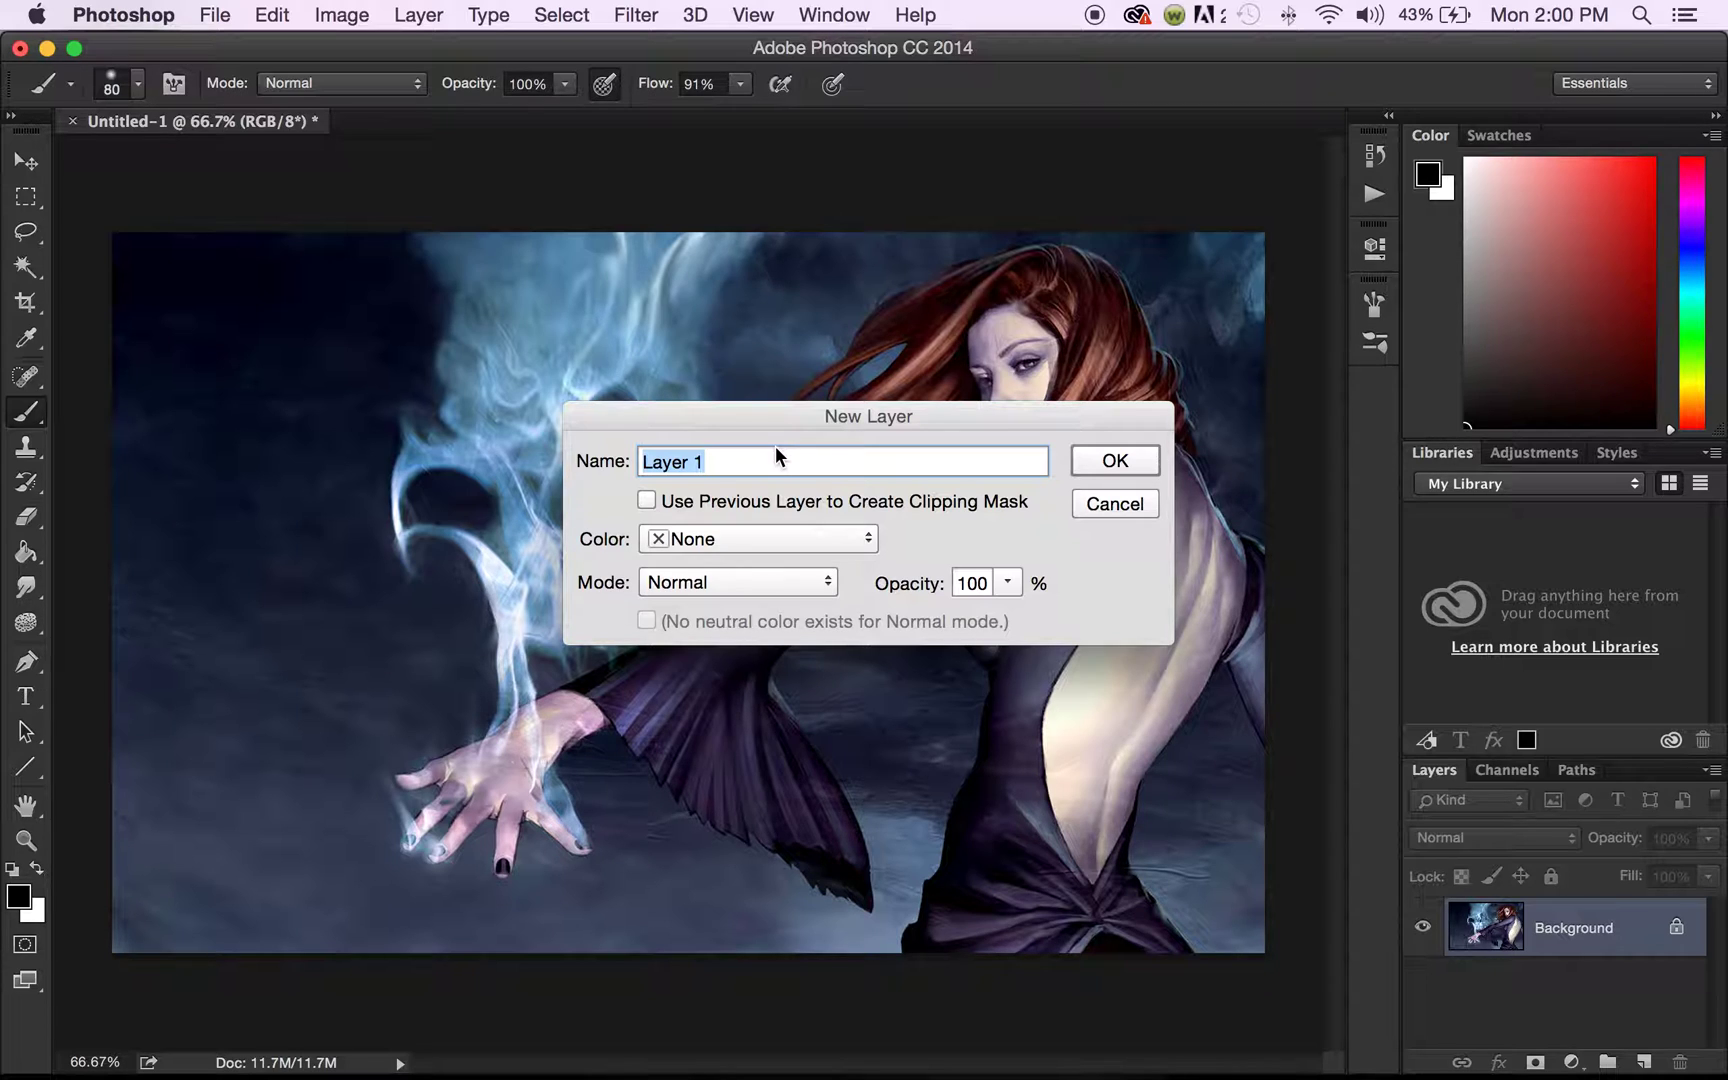
text(brush)
click(1116, 461)
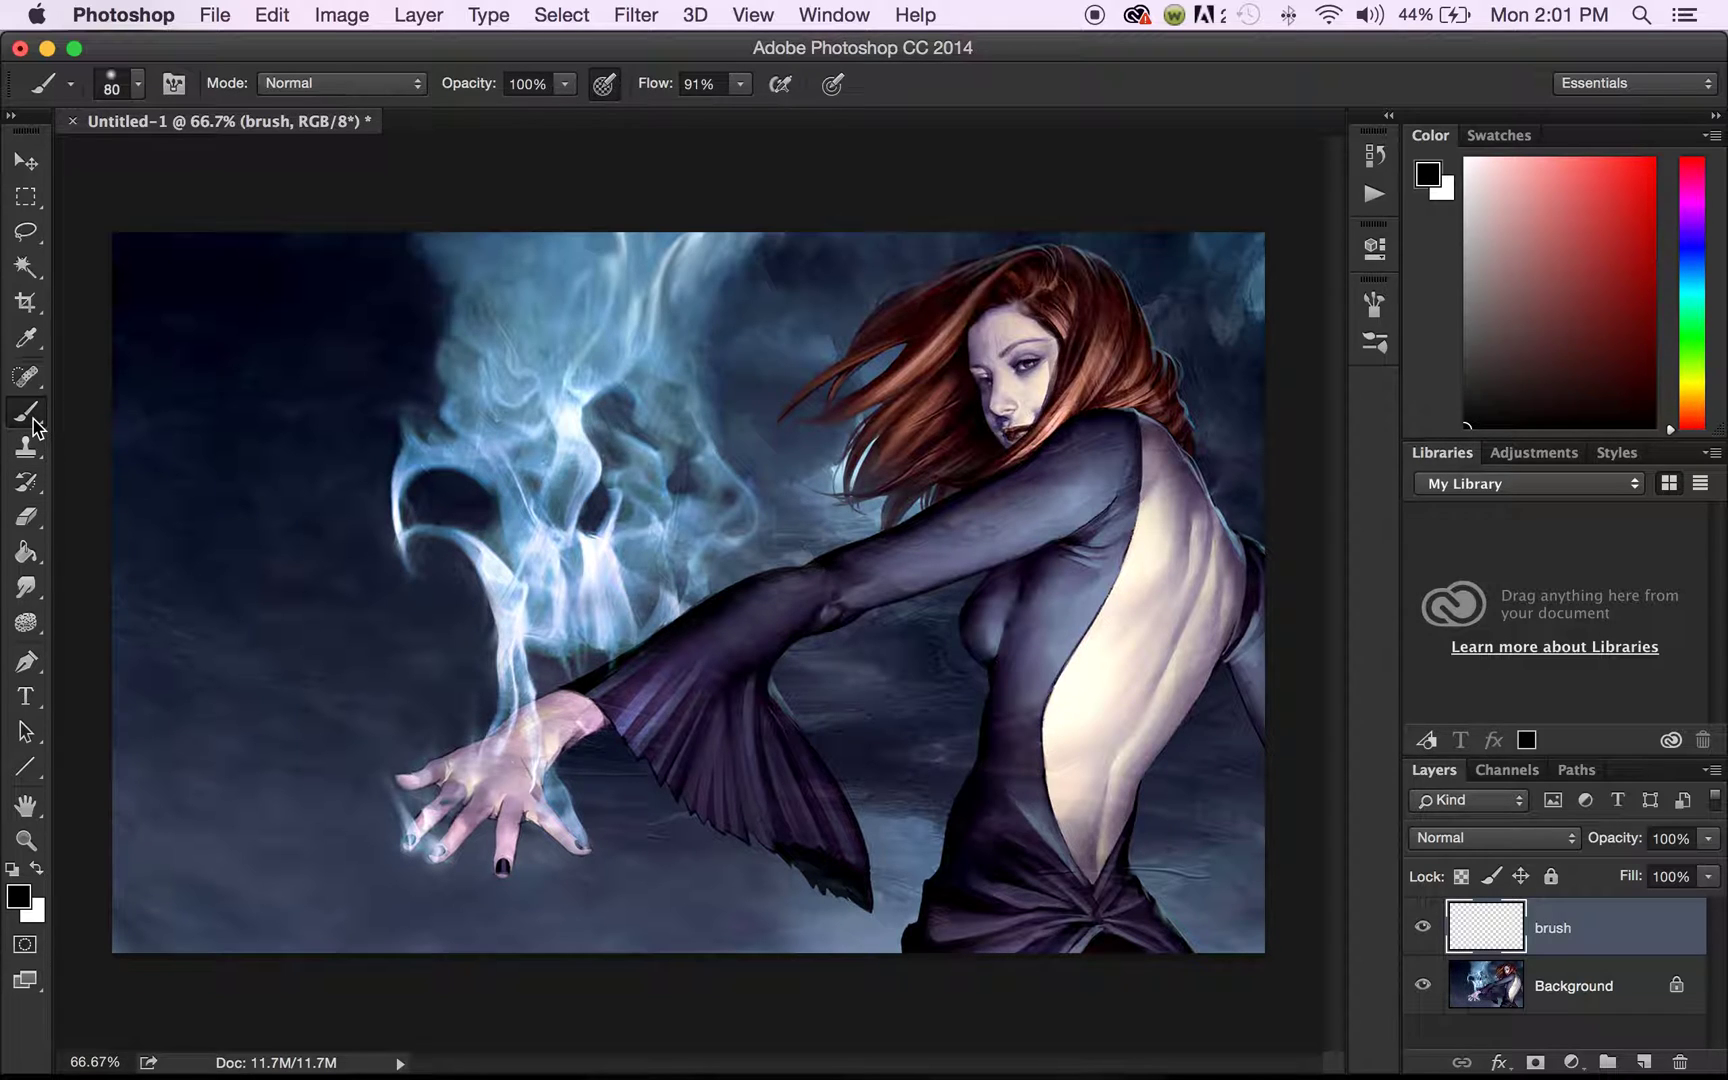
click(27, 341)
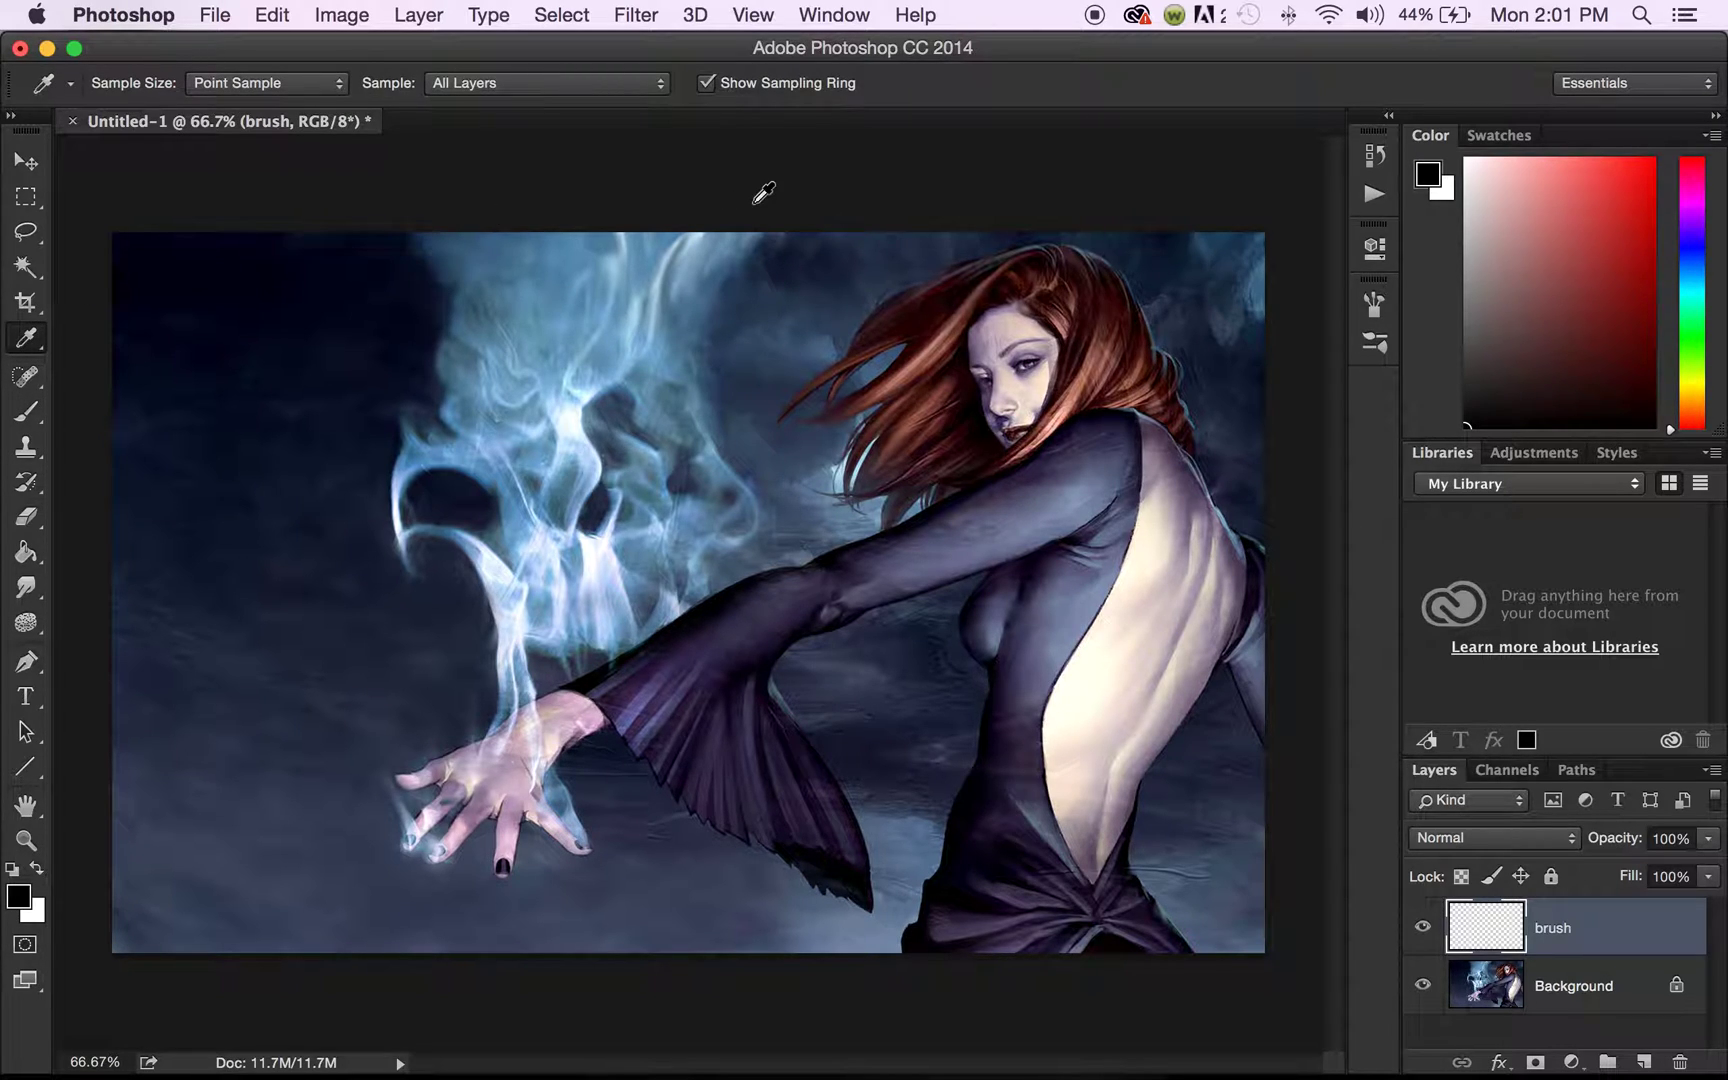
click(836, 18)
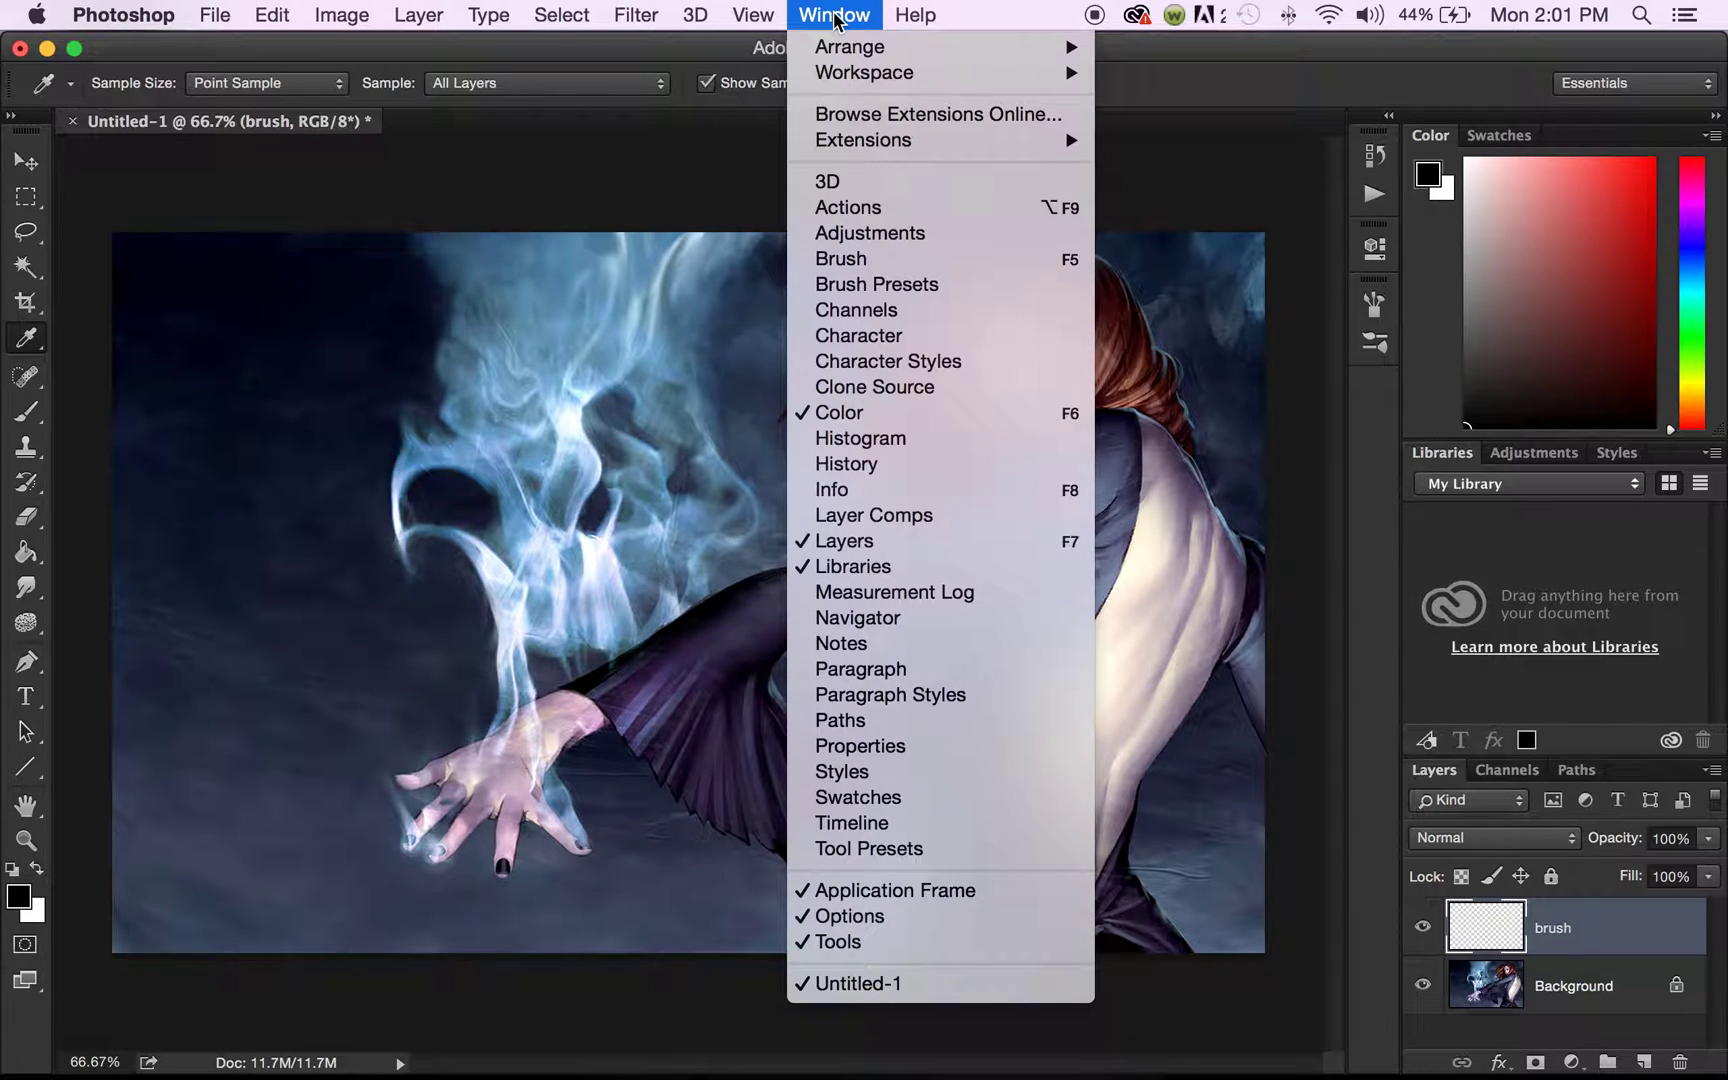
click(910, 262)
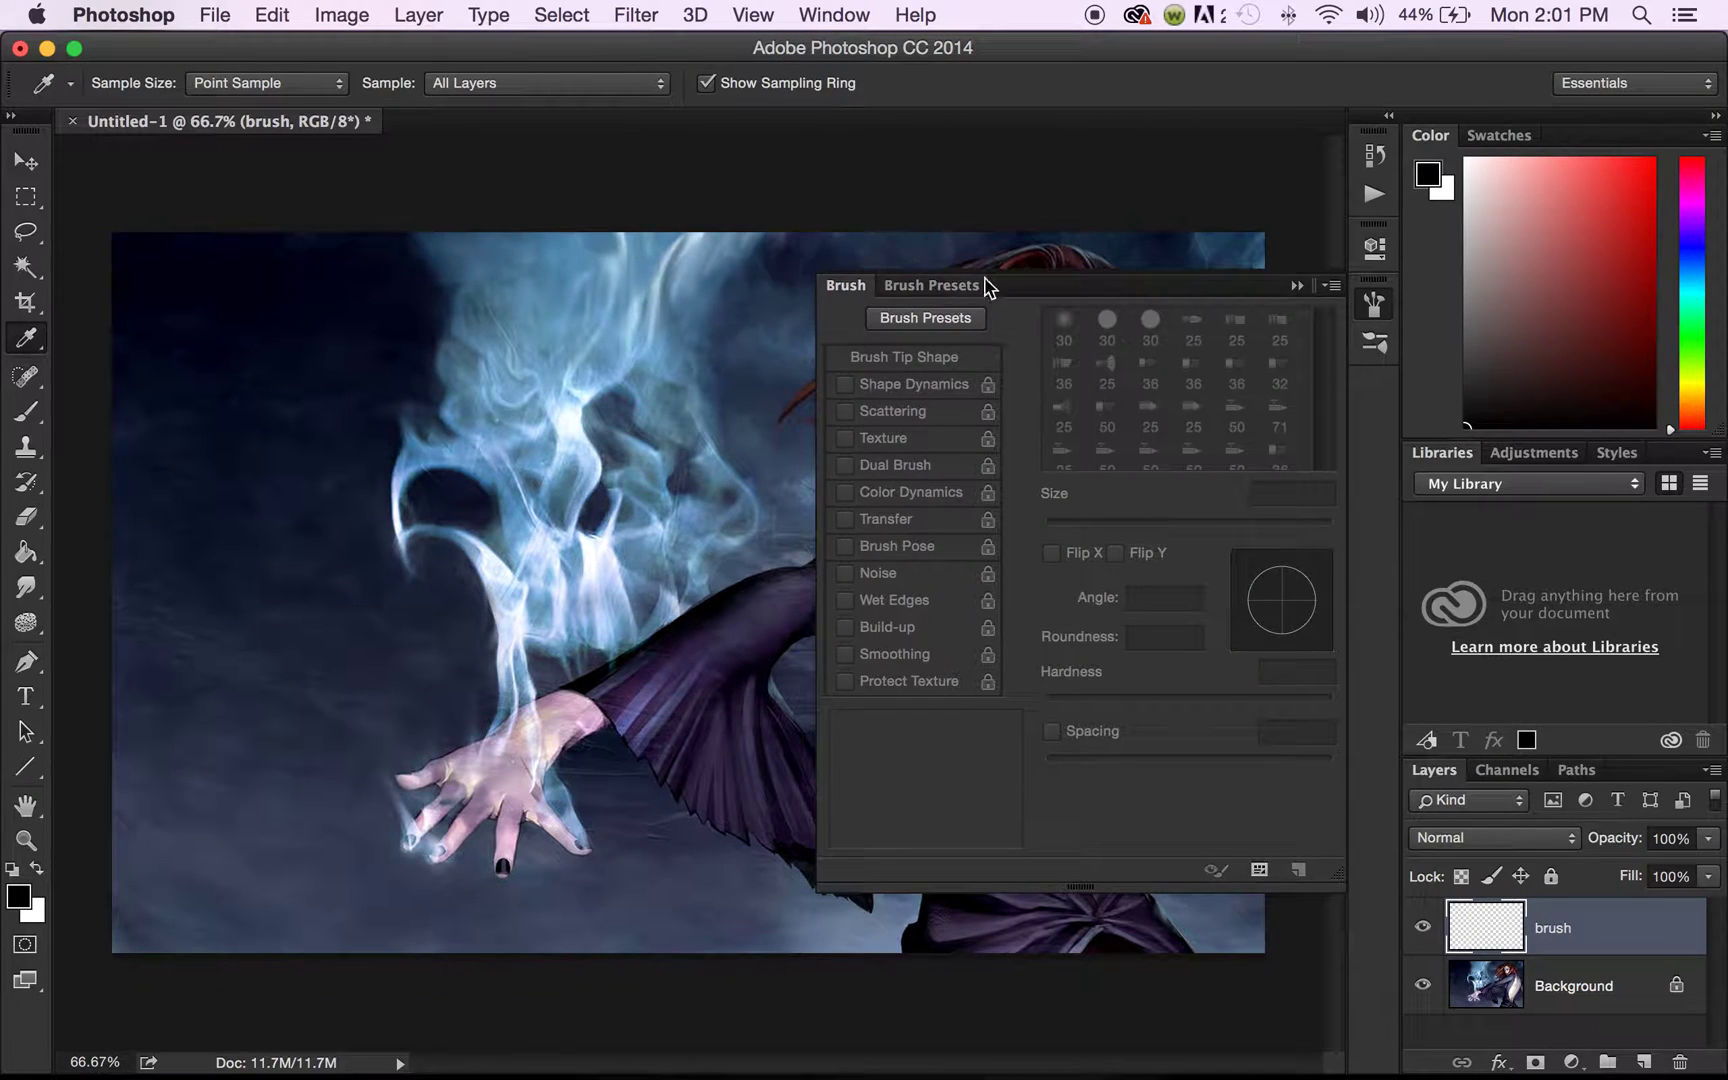
click(955, 318)
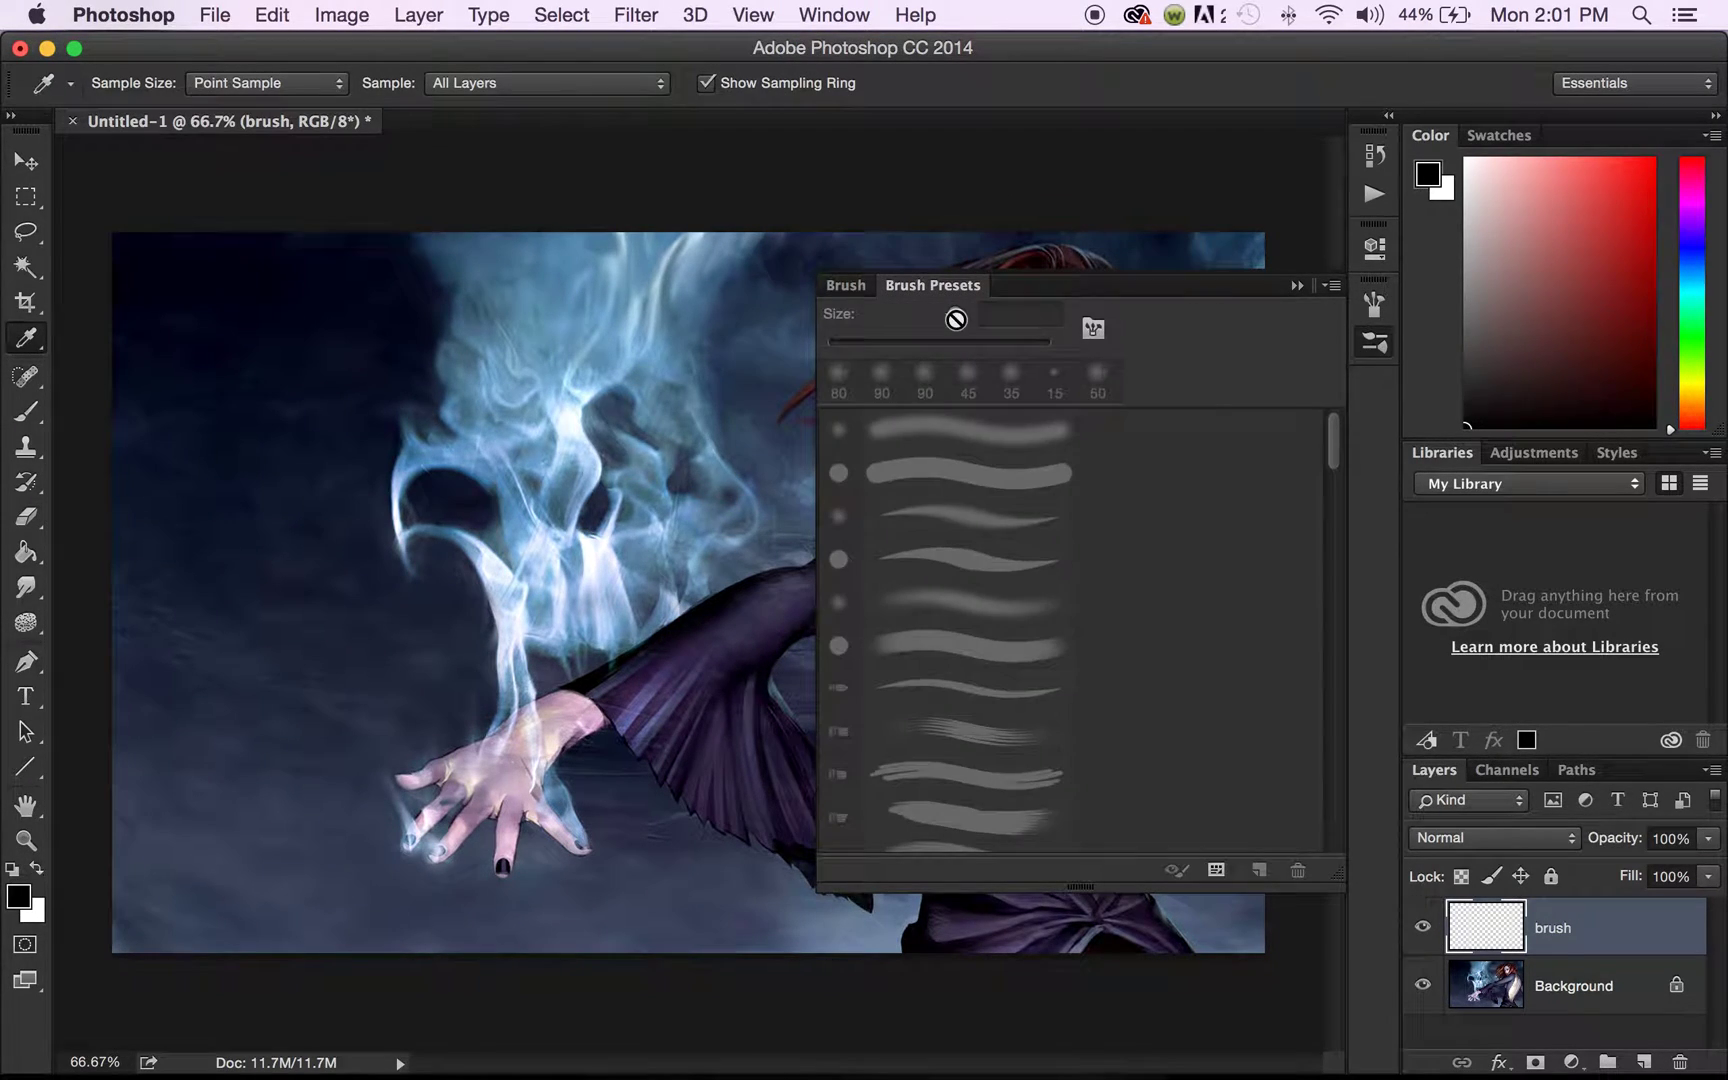
click(843, 287)
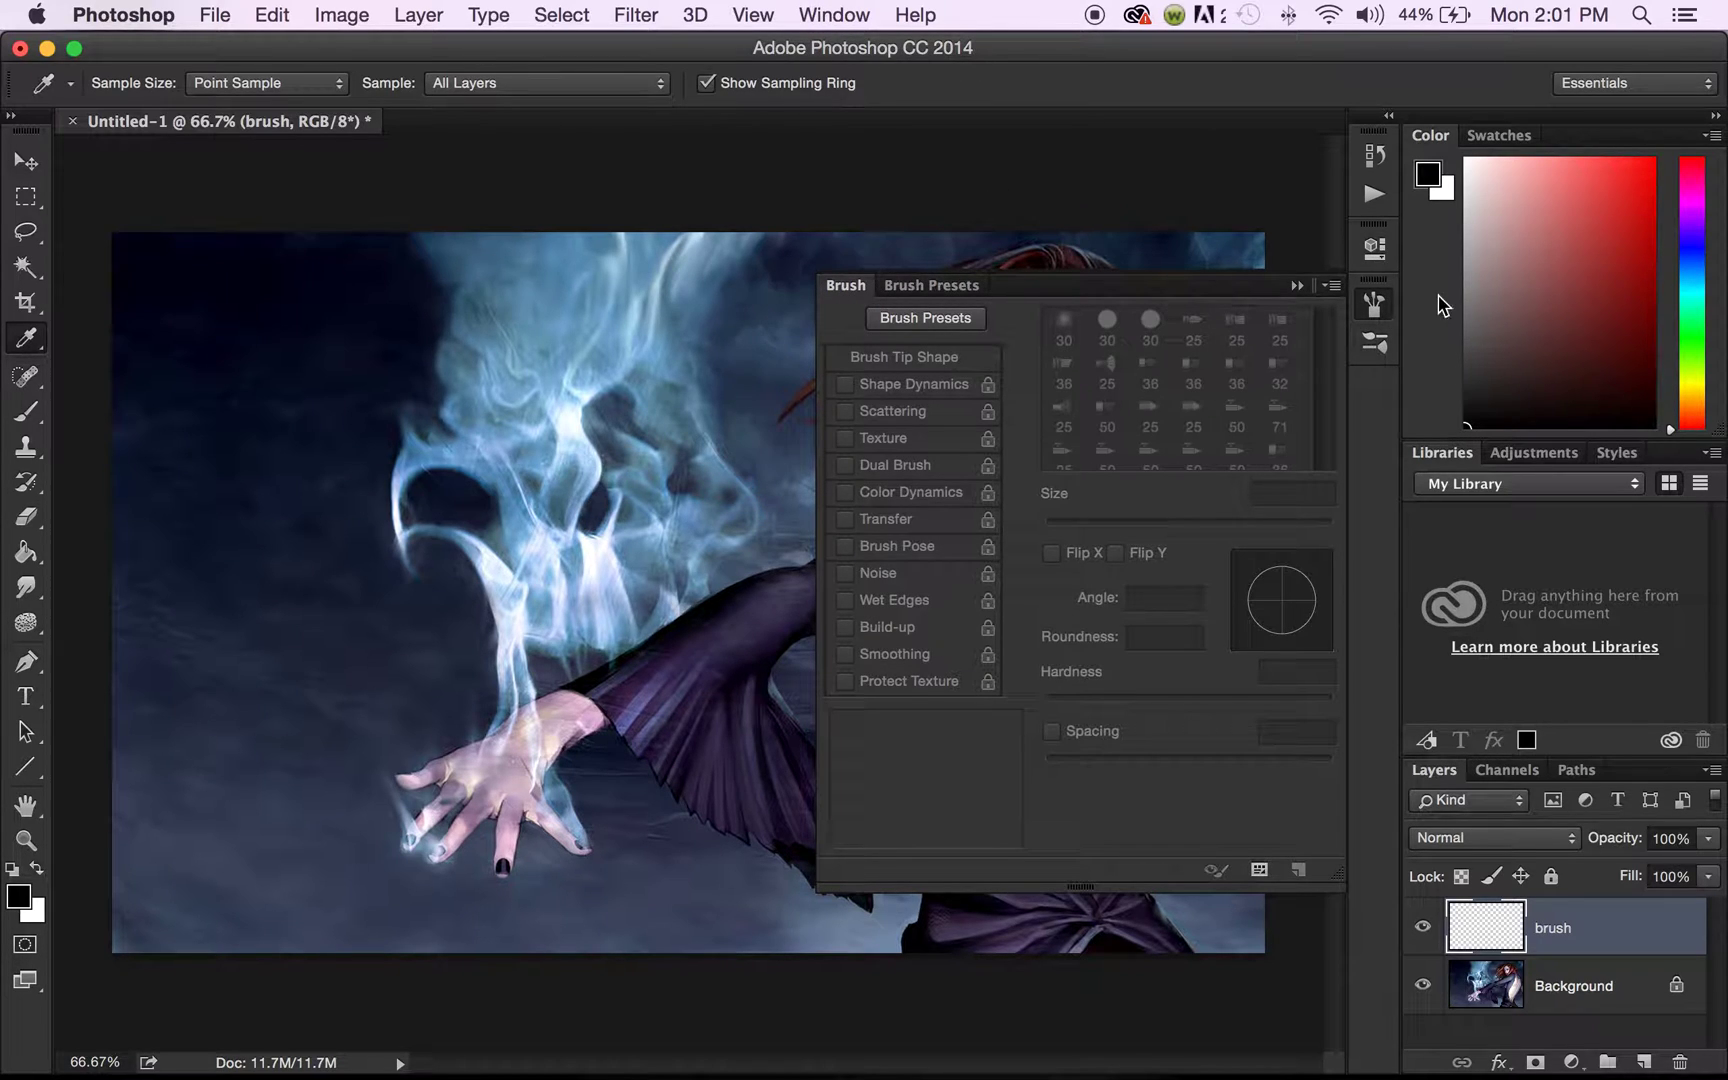
click(1299, 287)
click(834, 15)
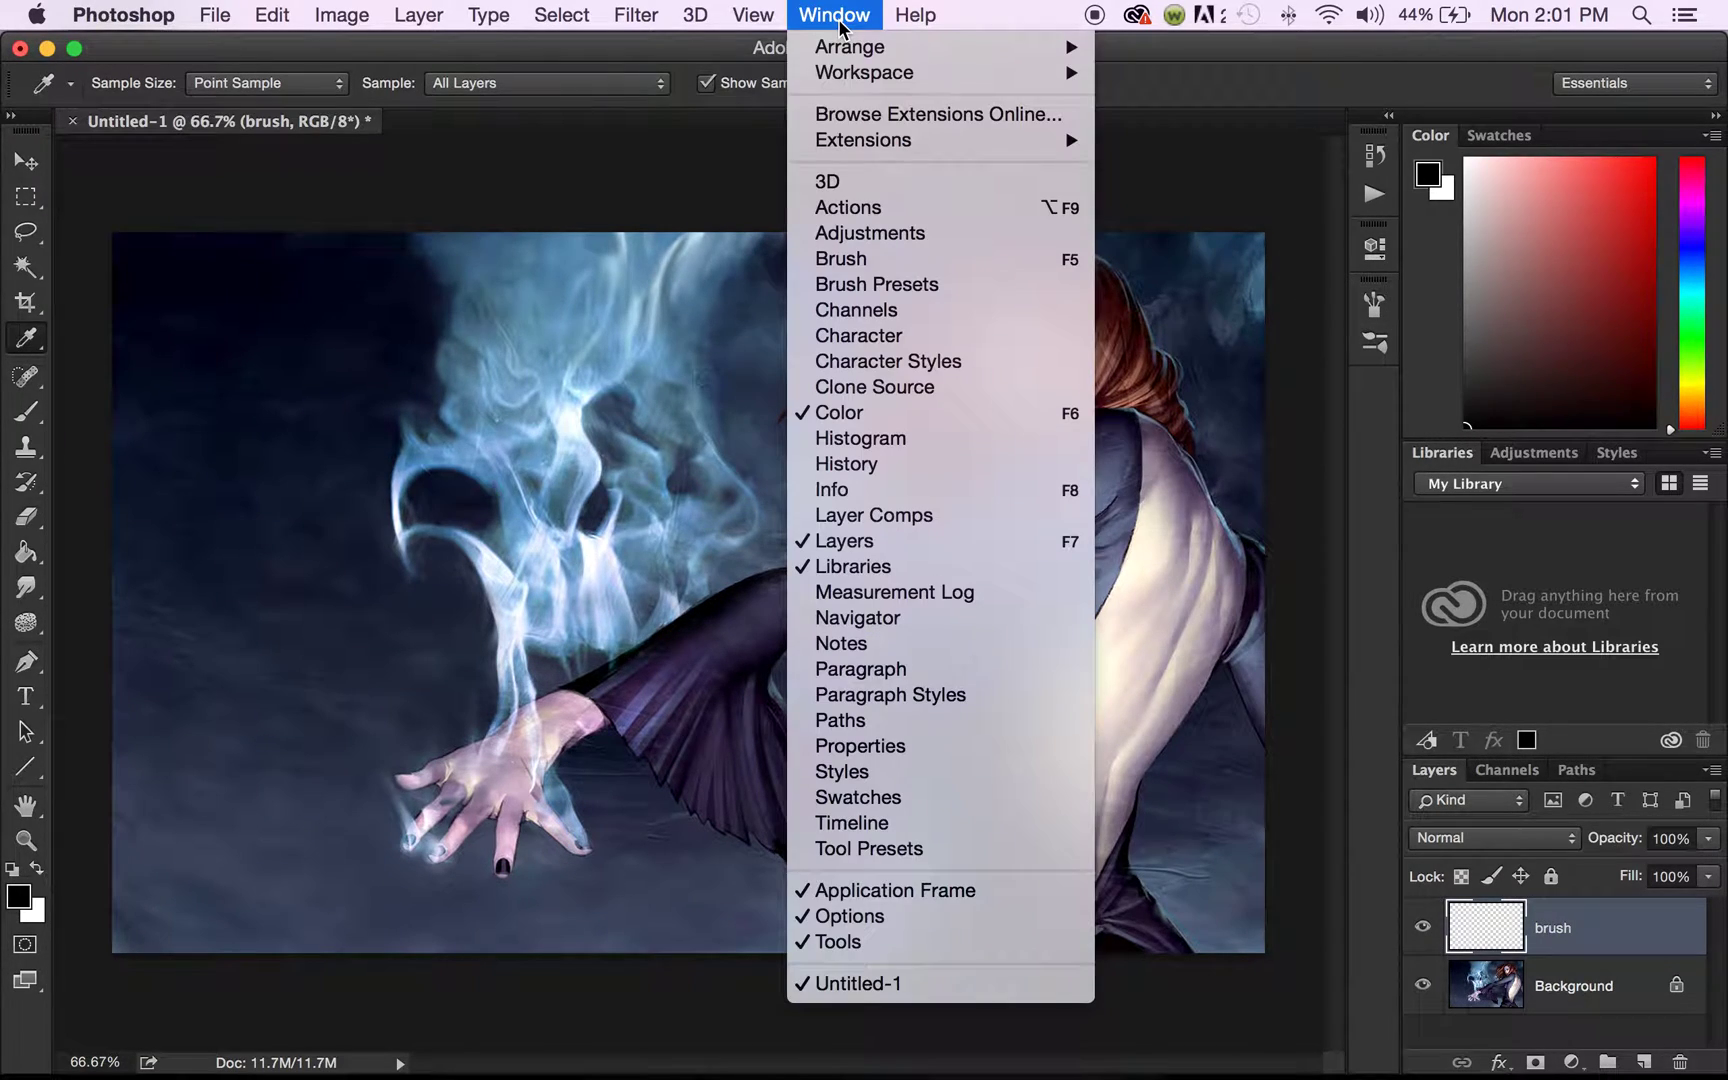
click(905, 259)
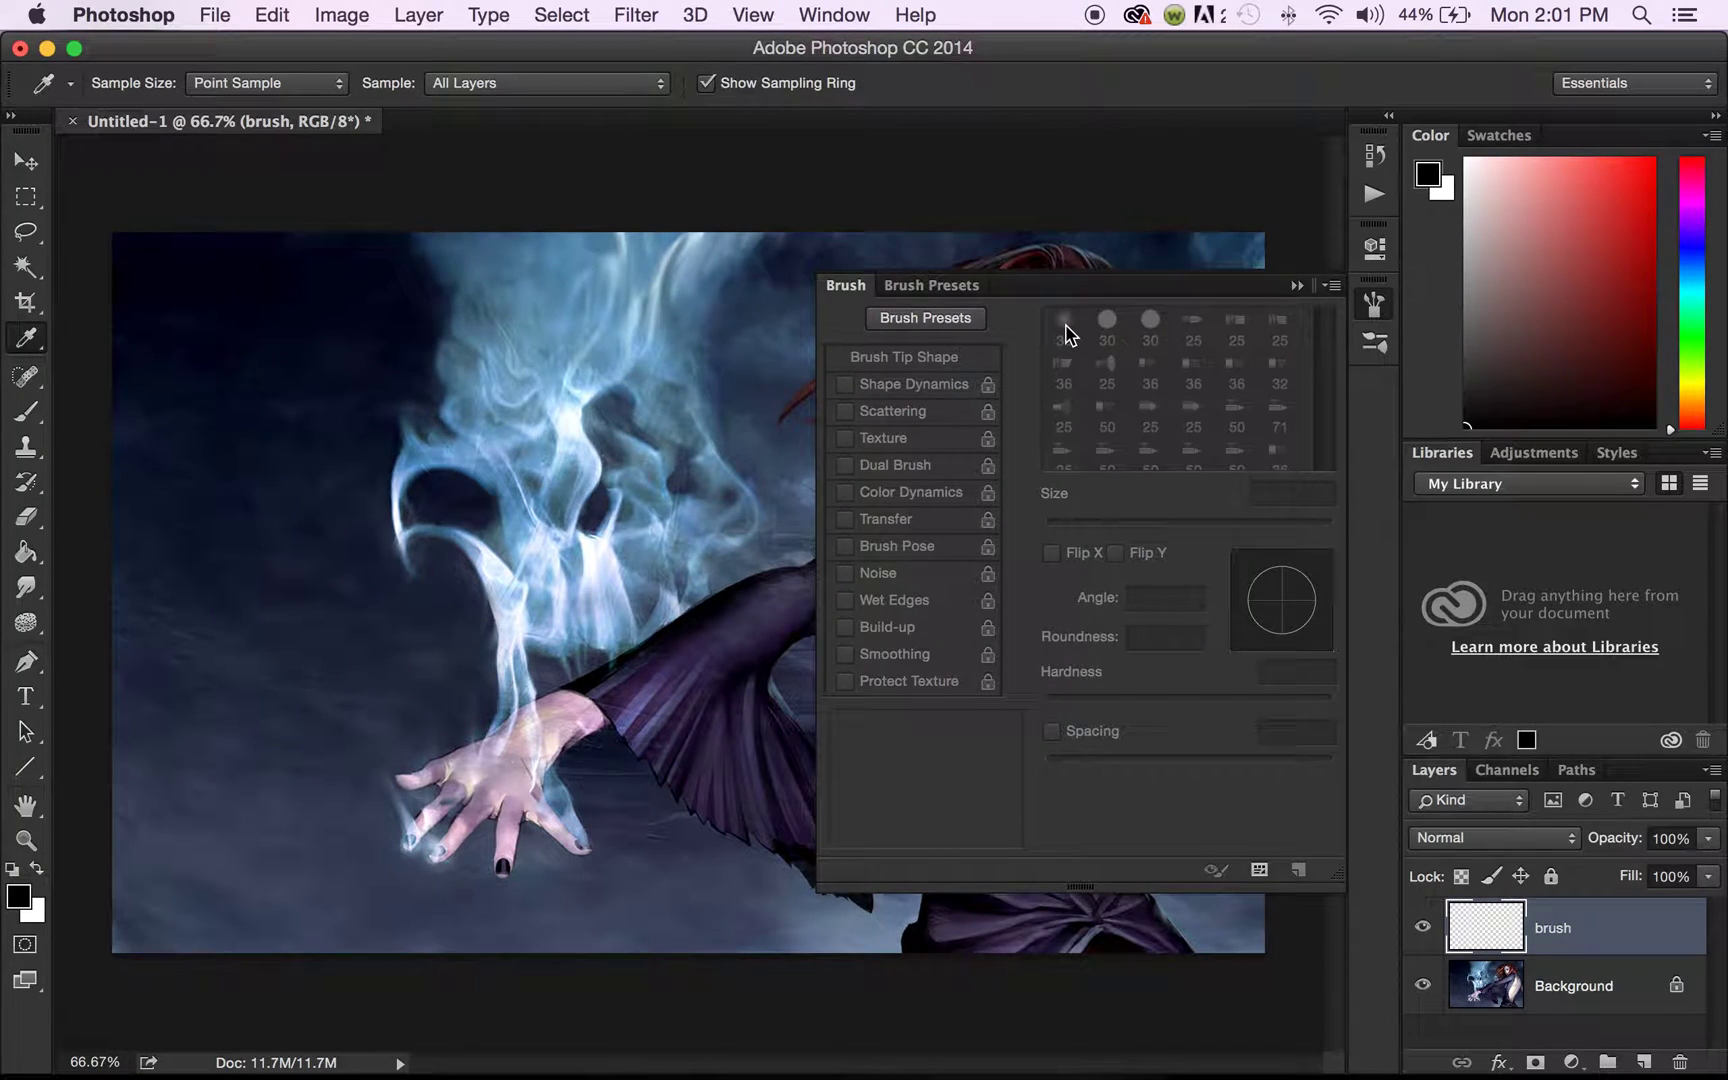
click(940, 291)
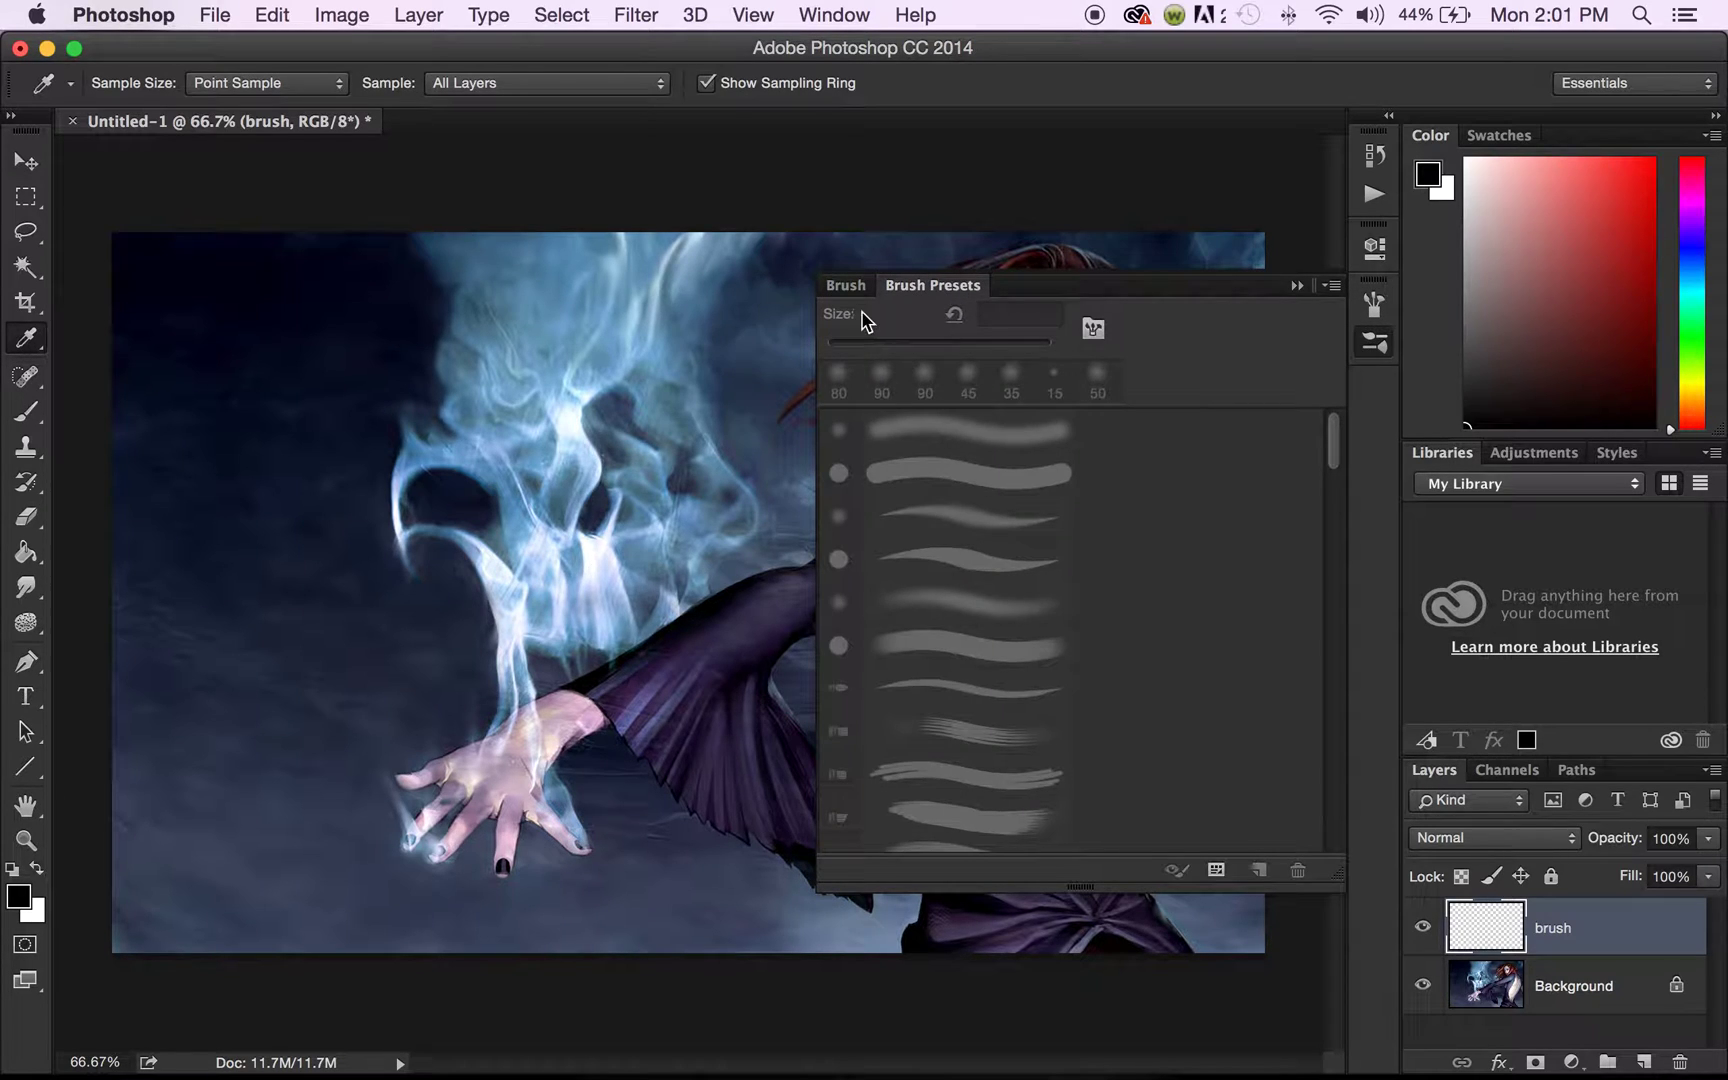
click(845, 286)
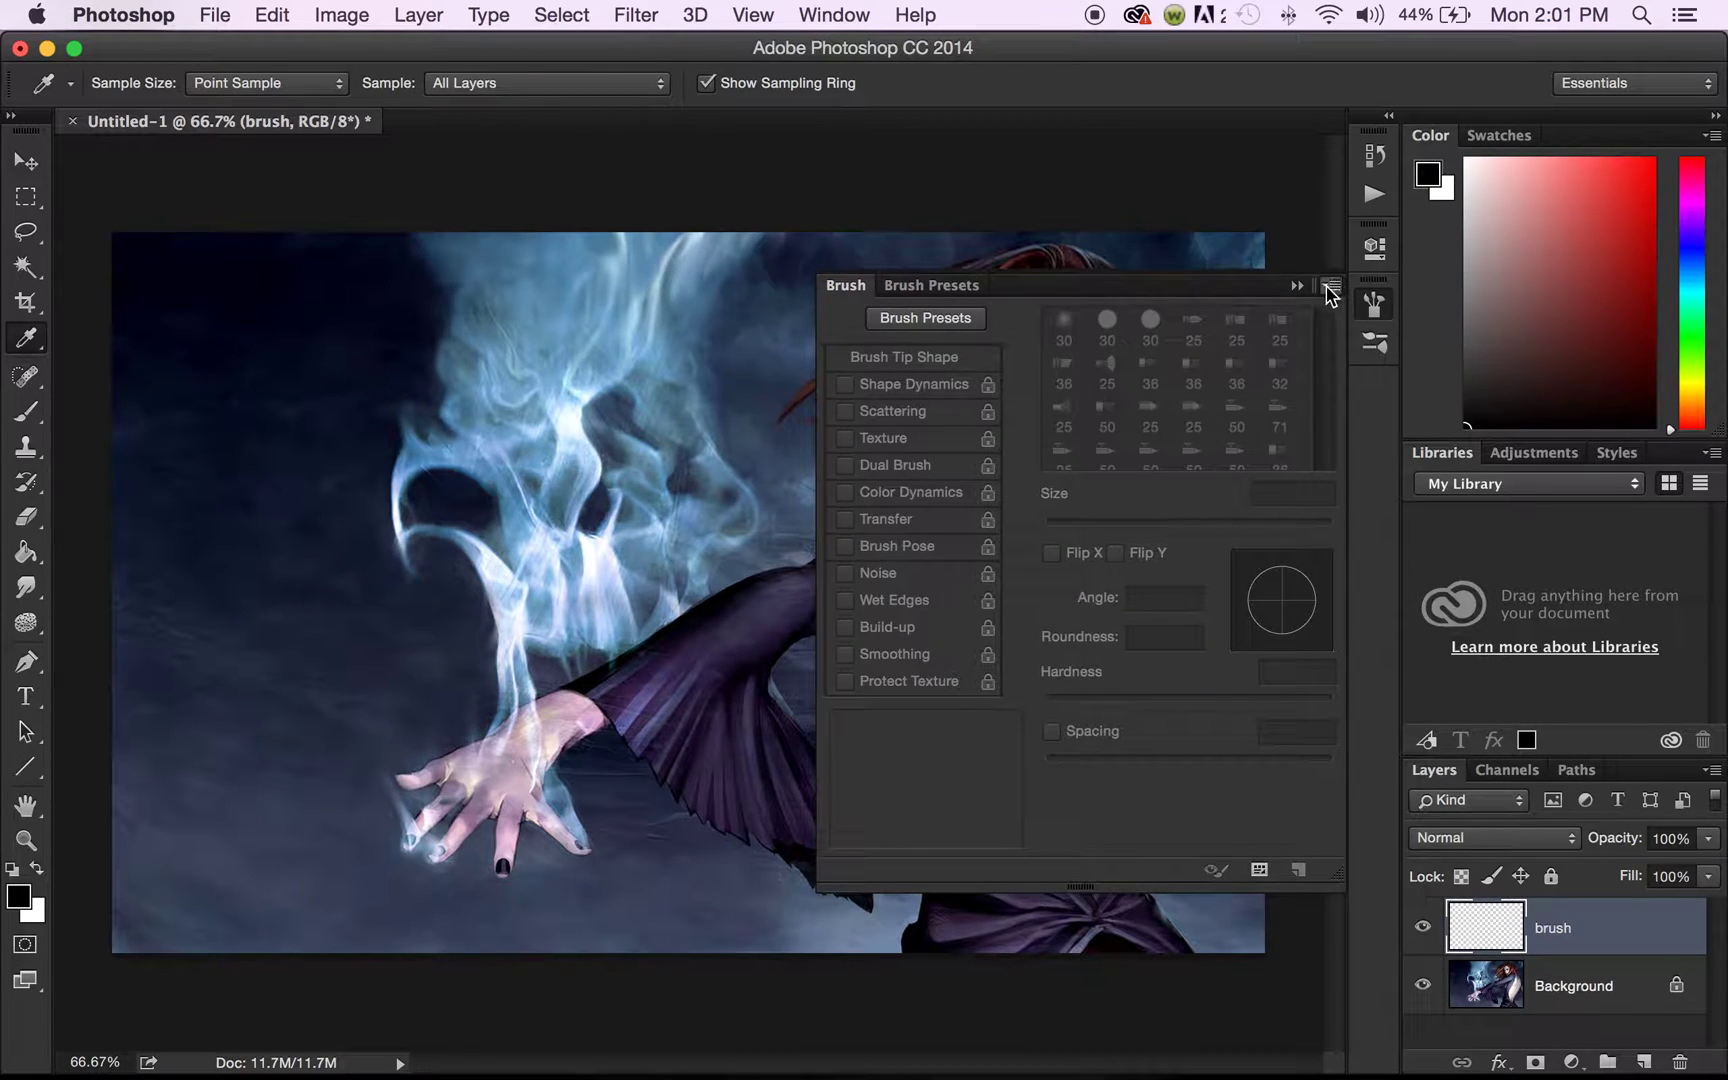
click(1329, 290)
Step: Activate the Brush tool and choose the soft round 30 px brush tip from the brush settings
click(30, 414)
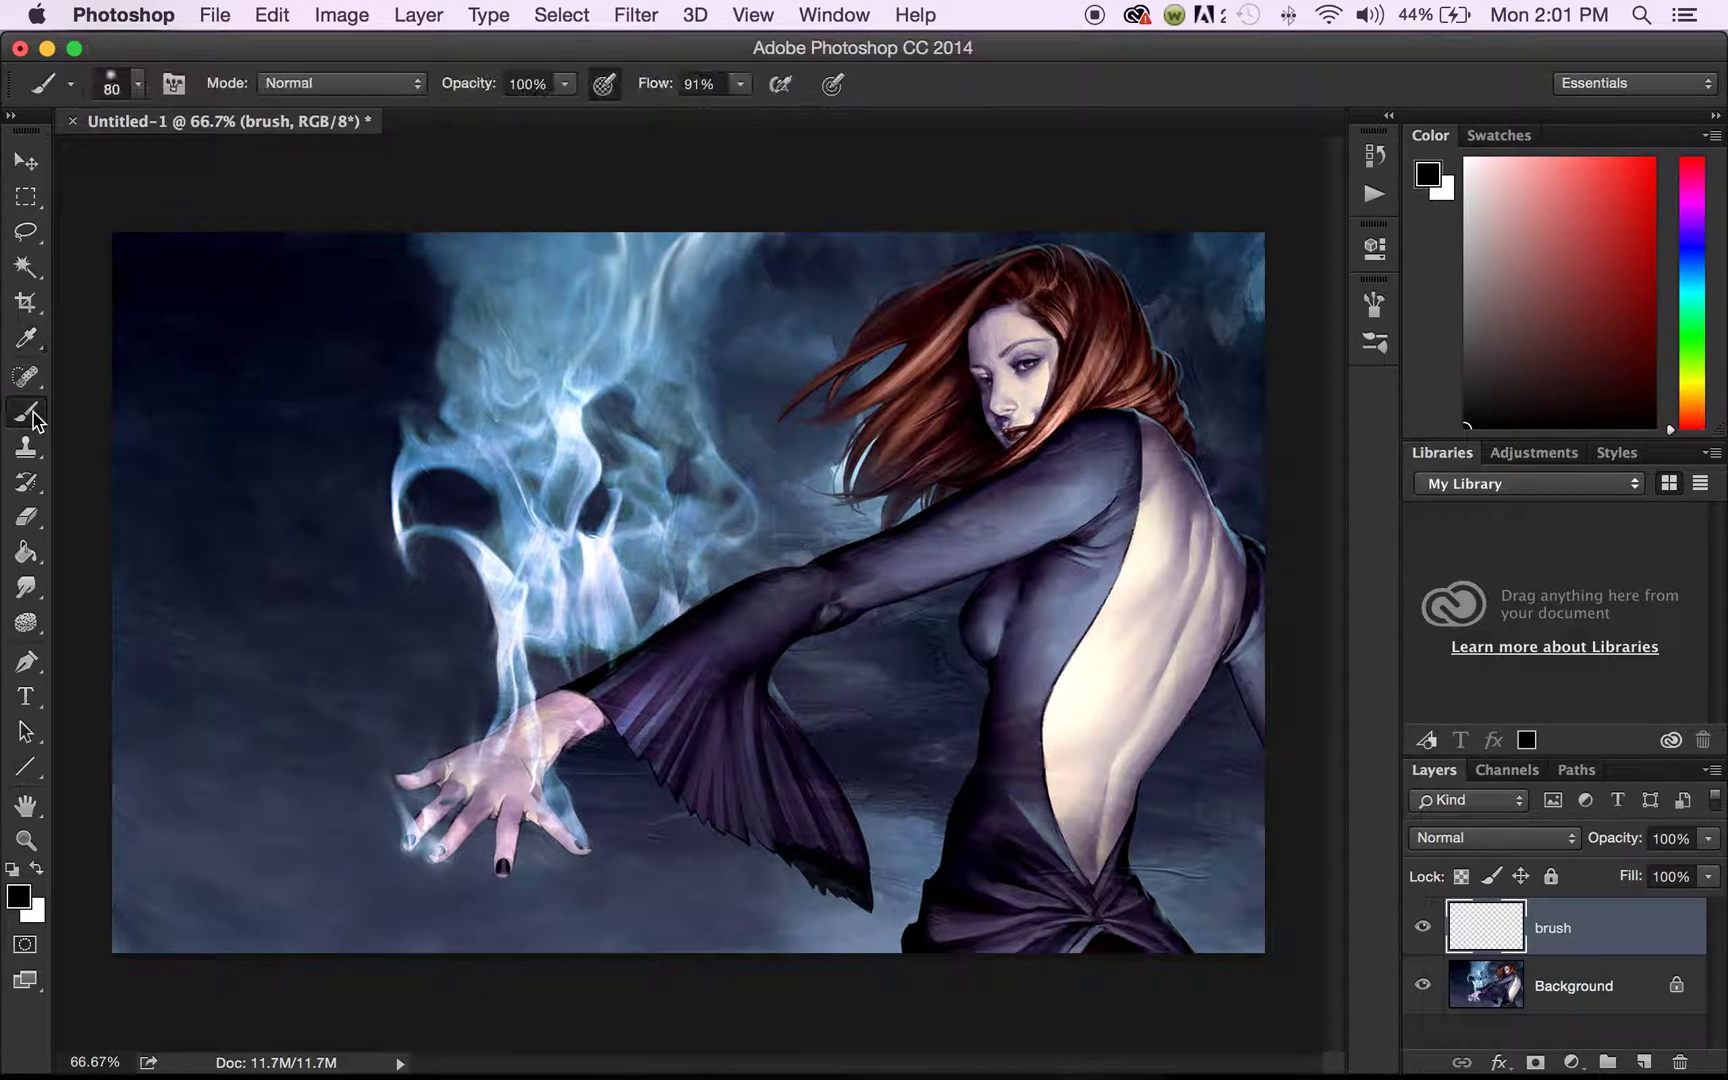
click(835, 22)
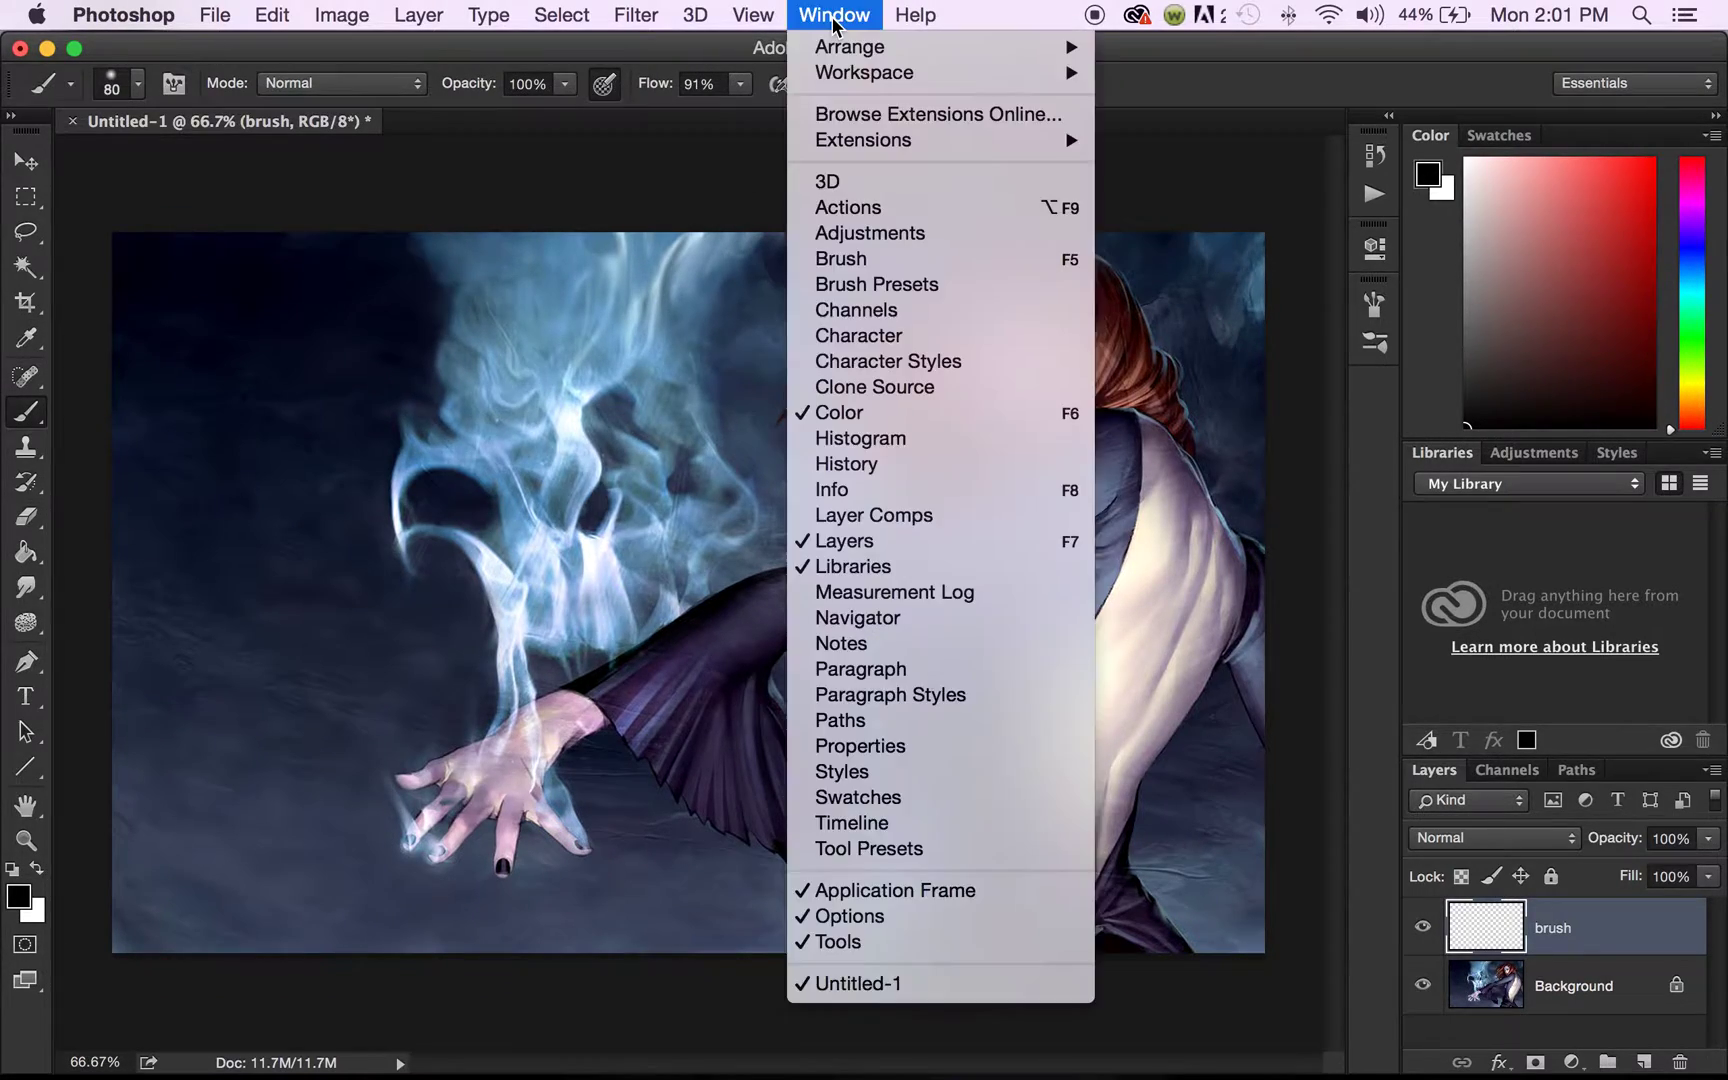
click(889, 258)
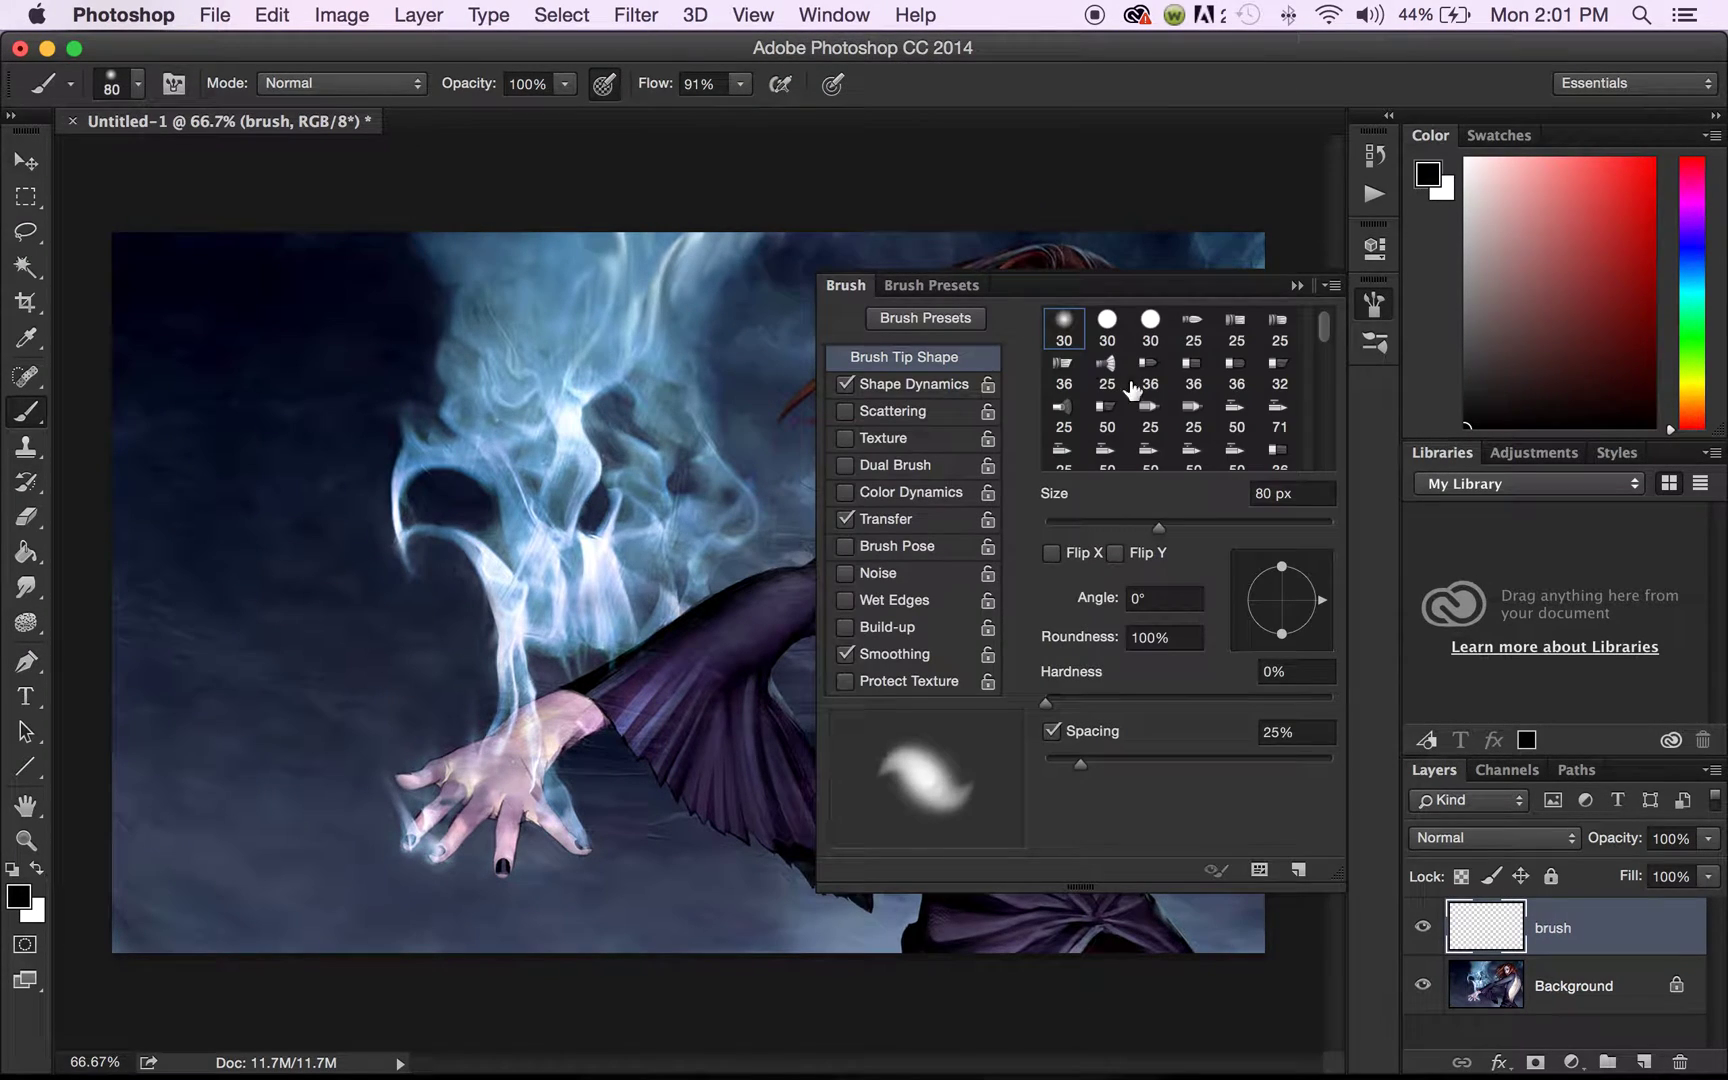
click(1065, 328)
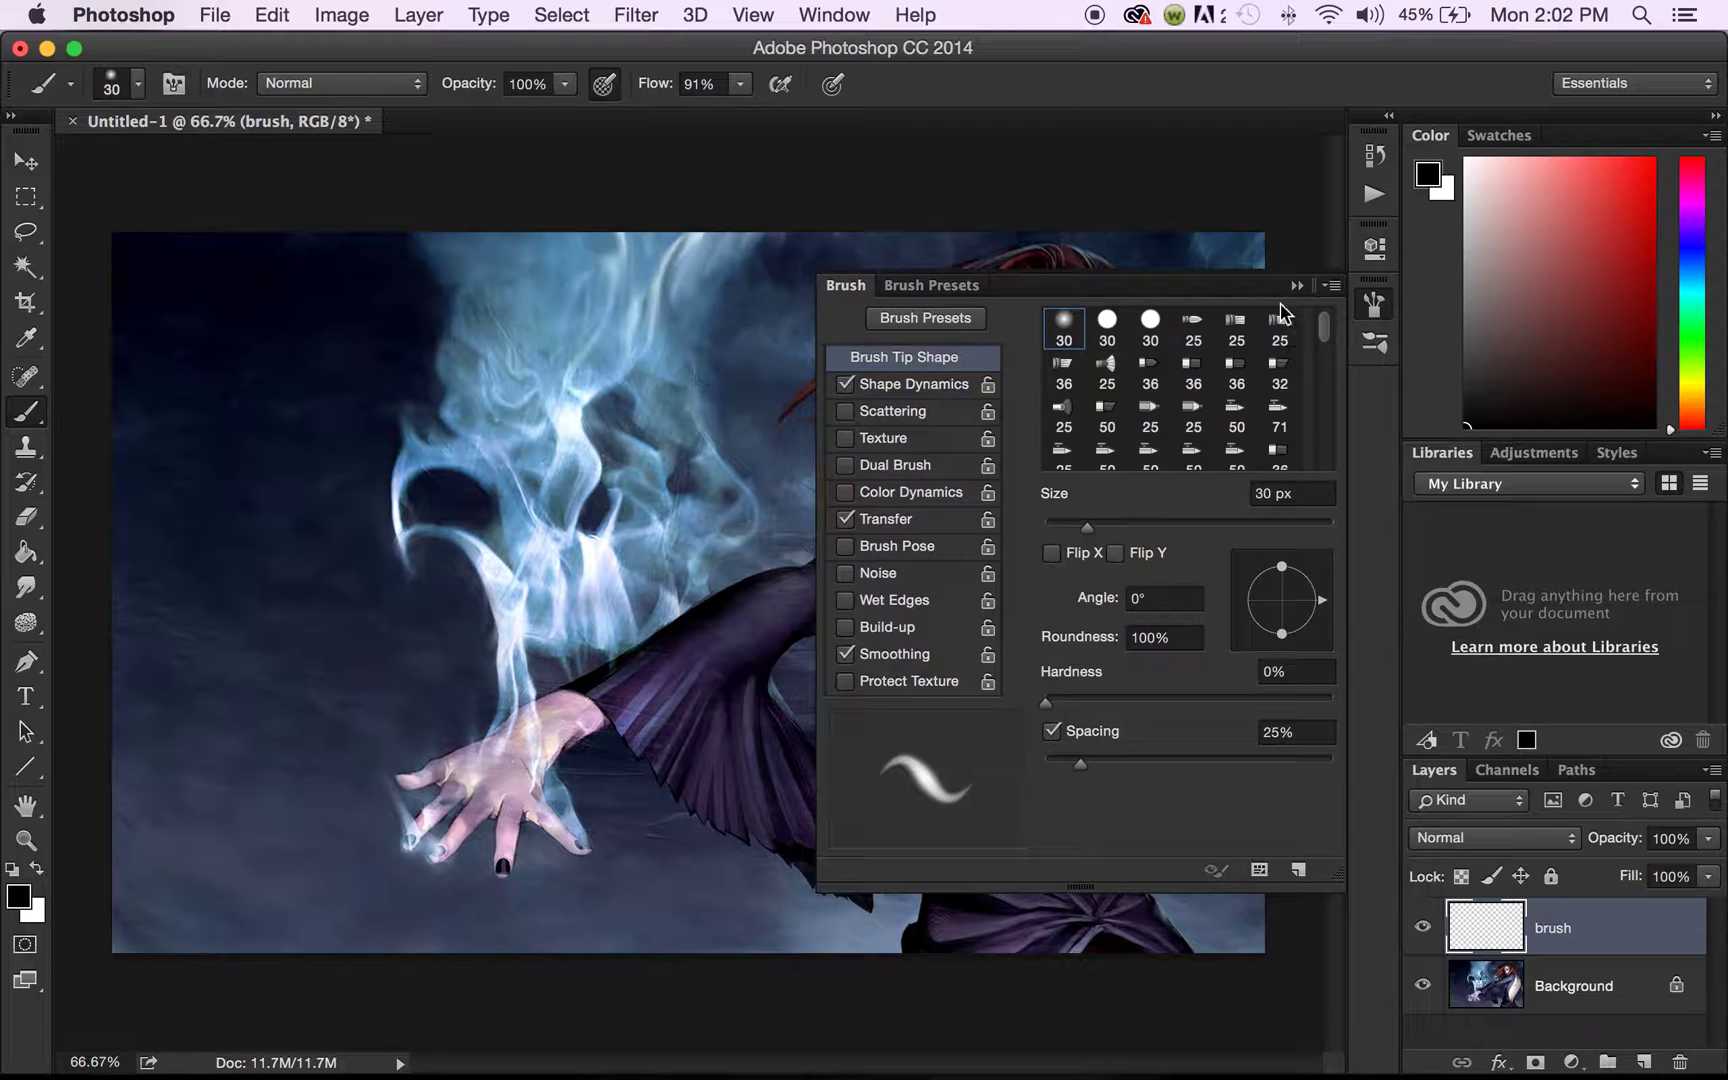
click(1297, 286)
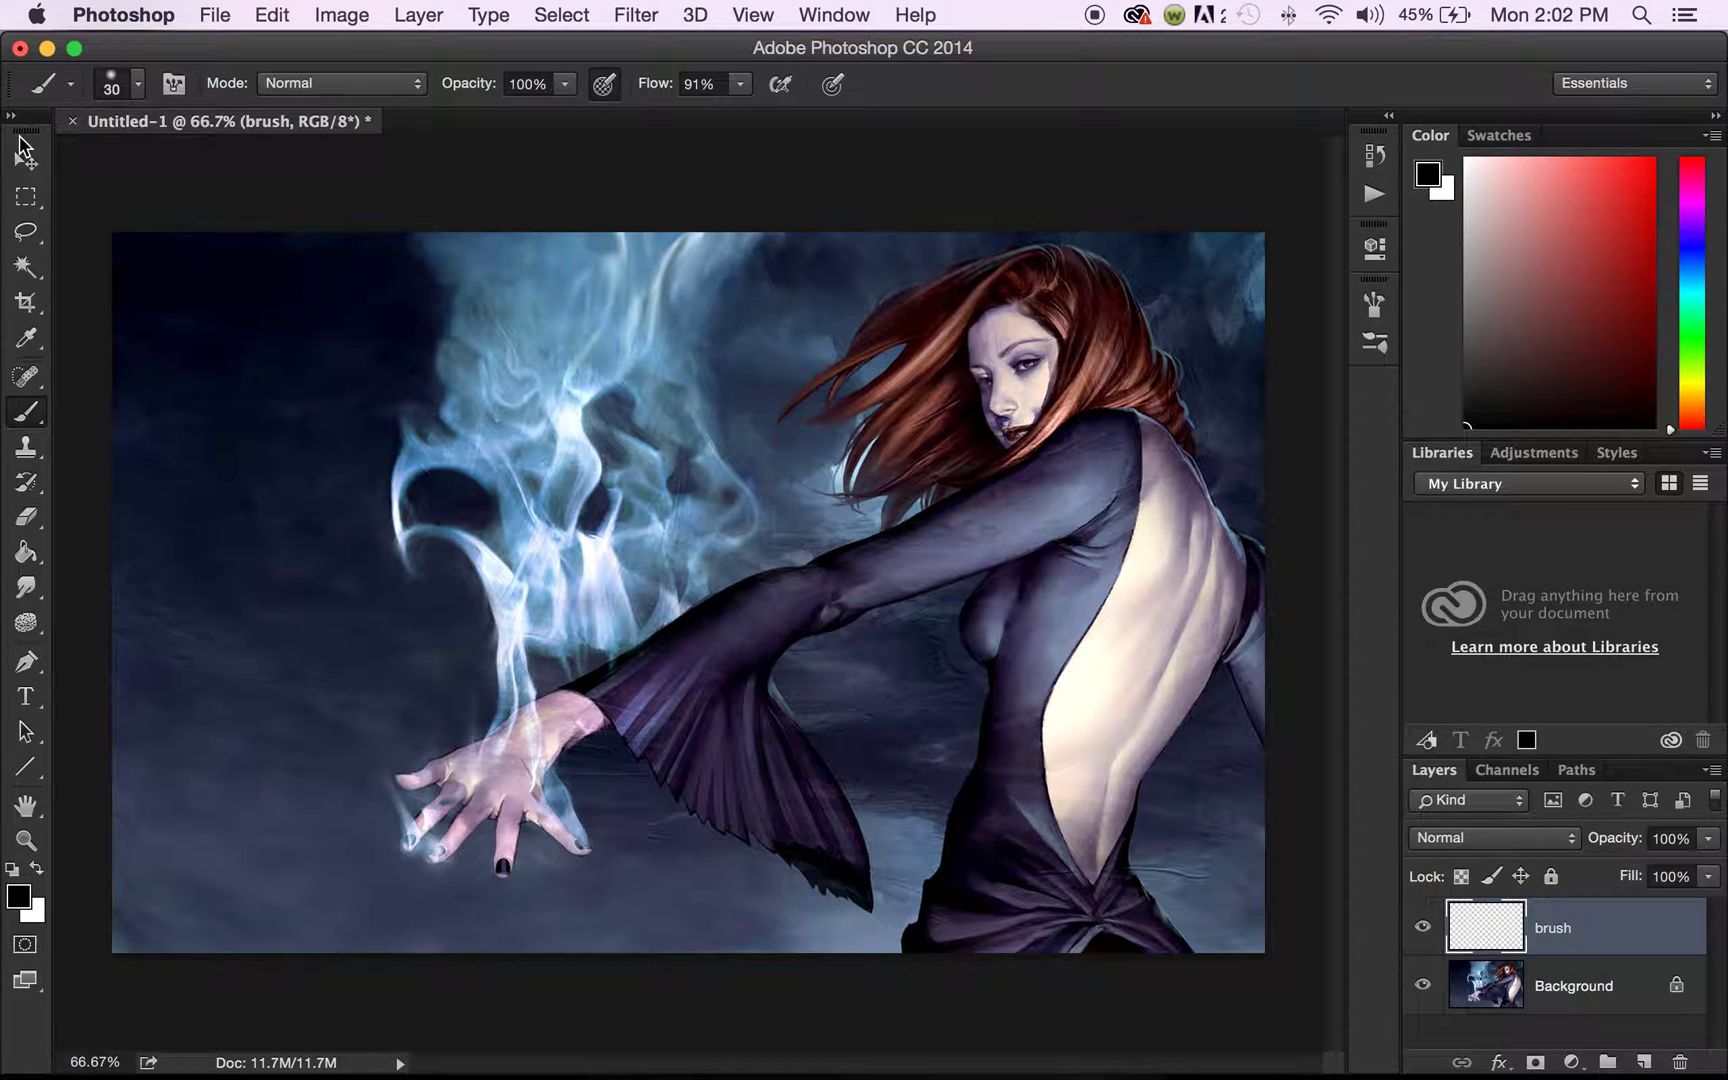
Step: Sample the blue of the smoke as the foreground color and brighten it to a light blue
click(27, 340)
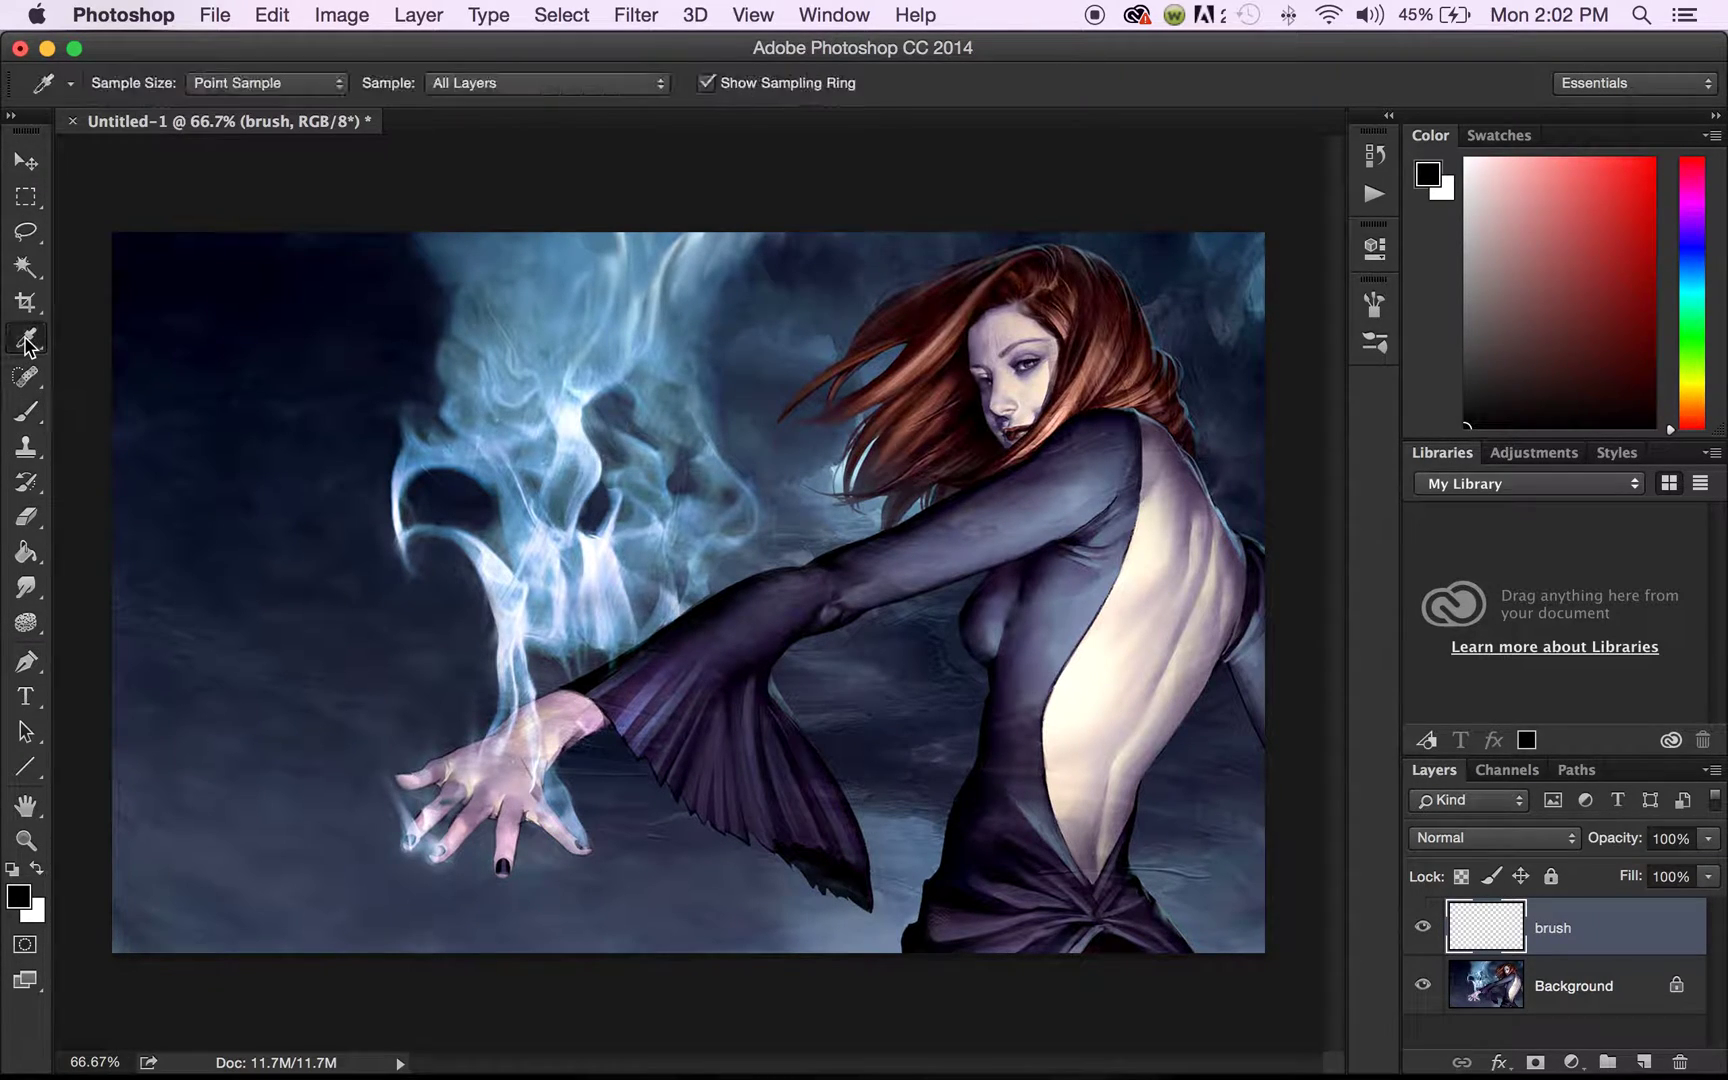
click(601, 290)
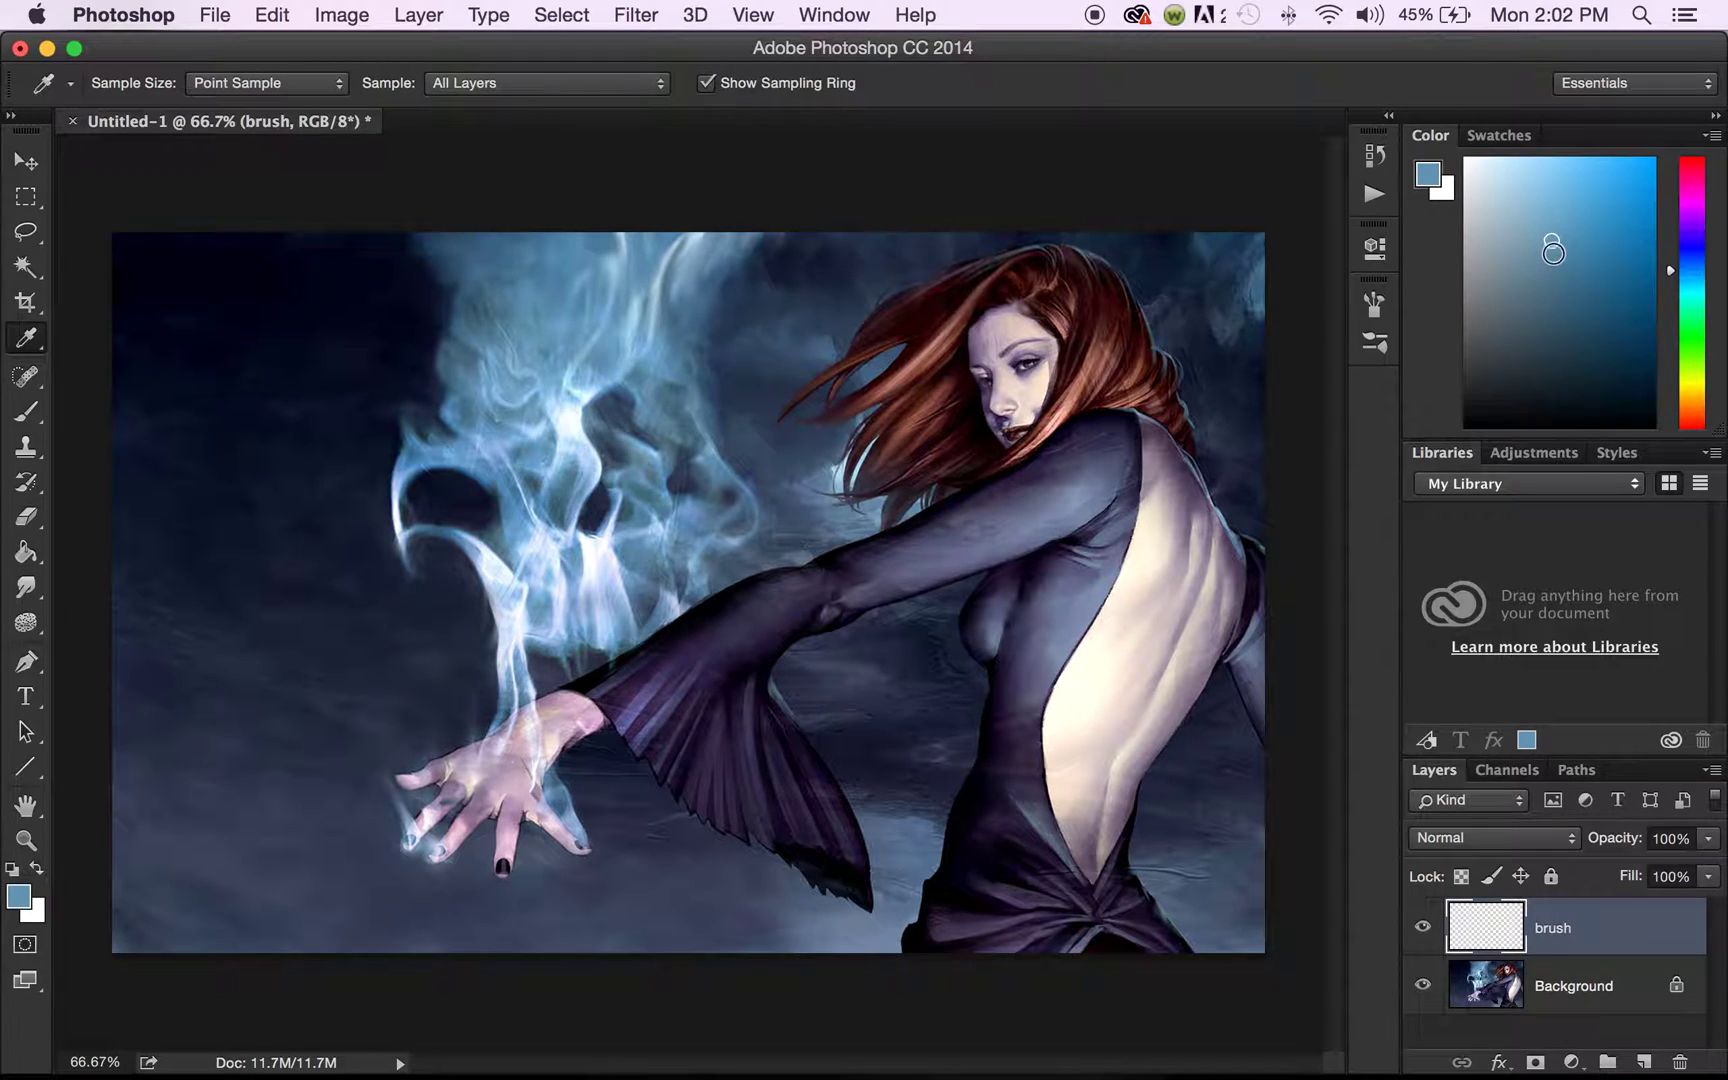
click(1551, 164)
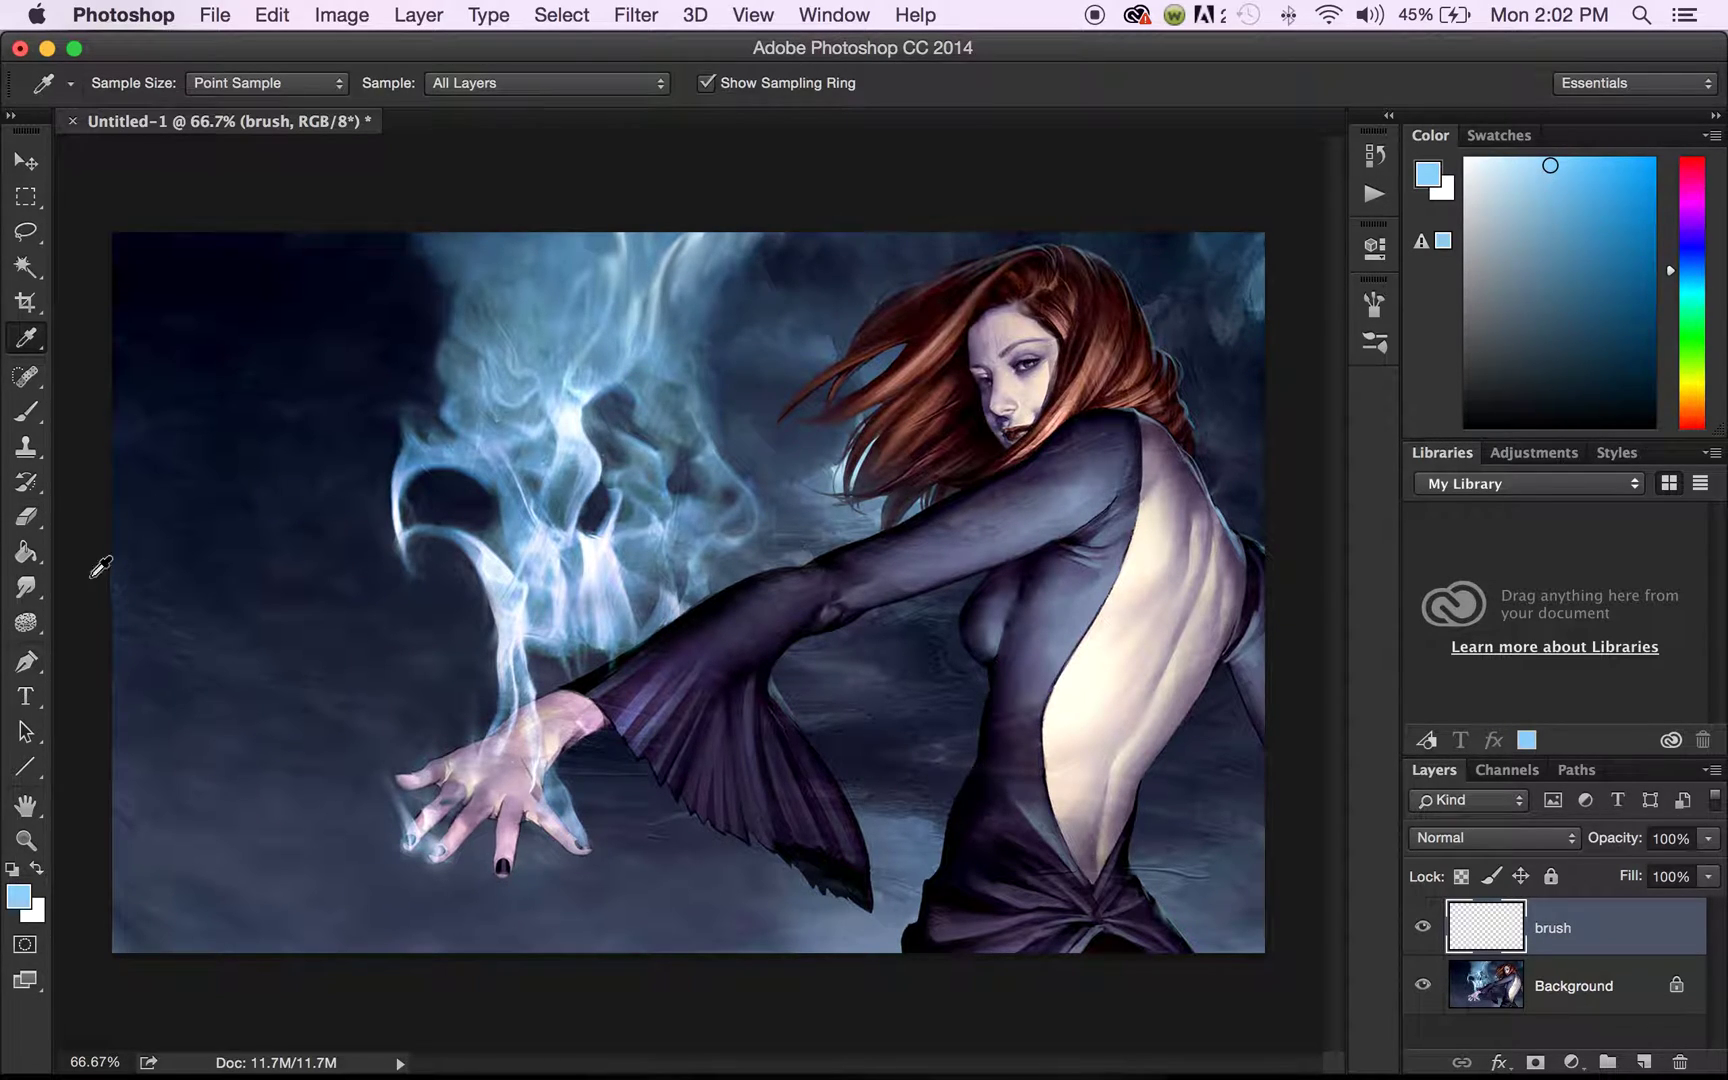
Step: Paint light blue strokes on the brush layer with a 90 px soft brush, from the hand up along the smoke's outer left edge
click(28, 418)
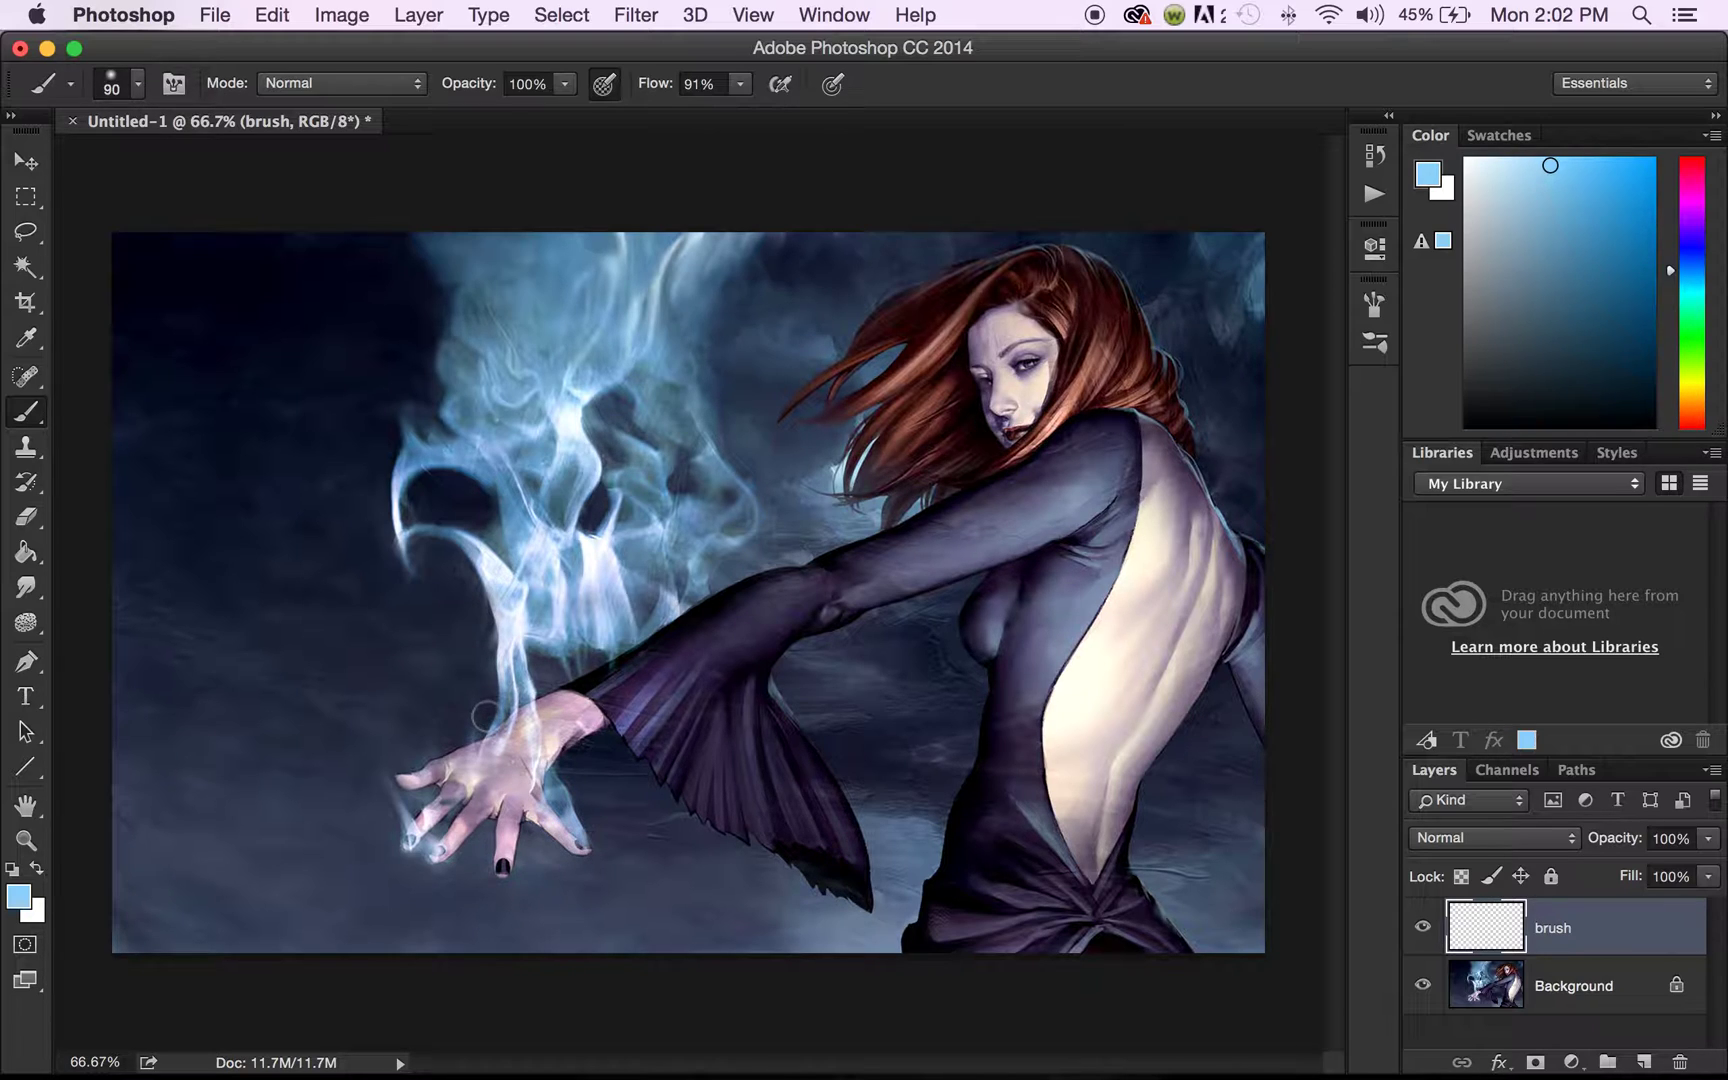
mouse_move(481, 722)
mouse_down()
mouse_move(469, 565)
mouse_move(423, 540)
mouse_move(411, 555)
mouse_move(501, 526)
mouse_move(465, 477)
mouse_move(429, 467)
mouse_move(398, 528)
mouse_up()
drag(472, 440, 437, 245)
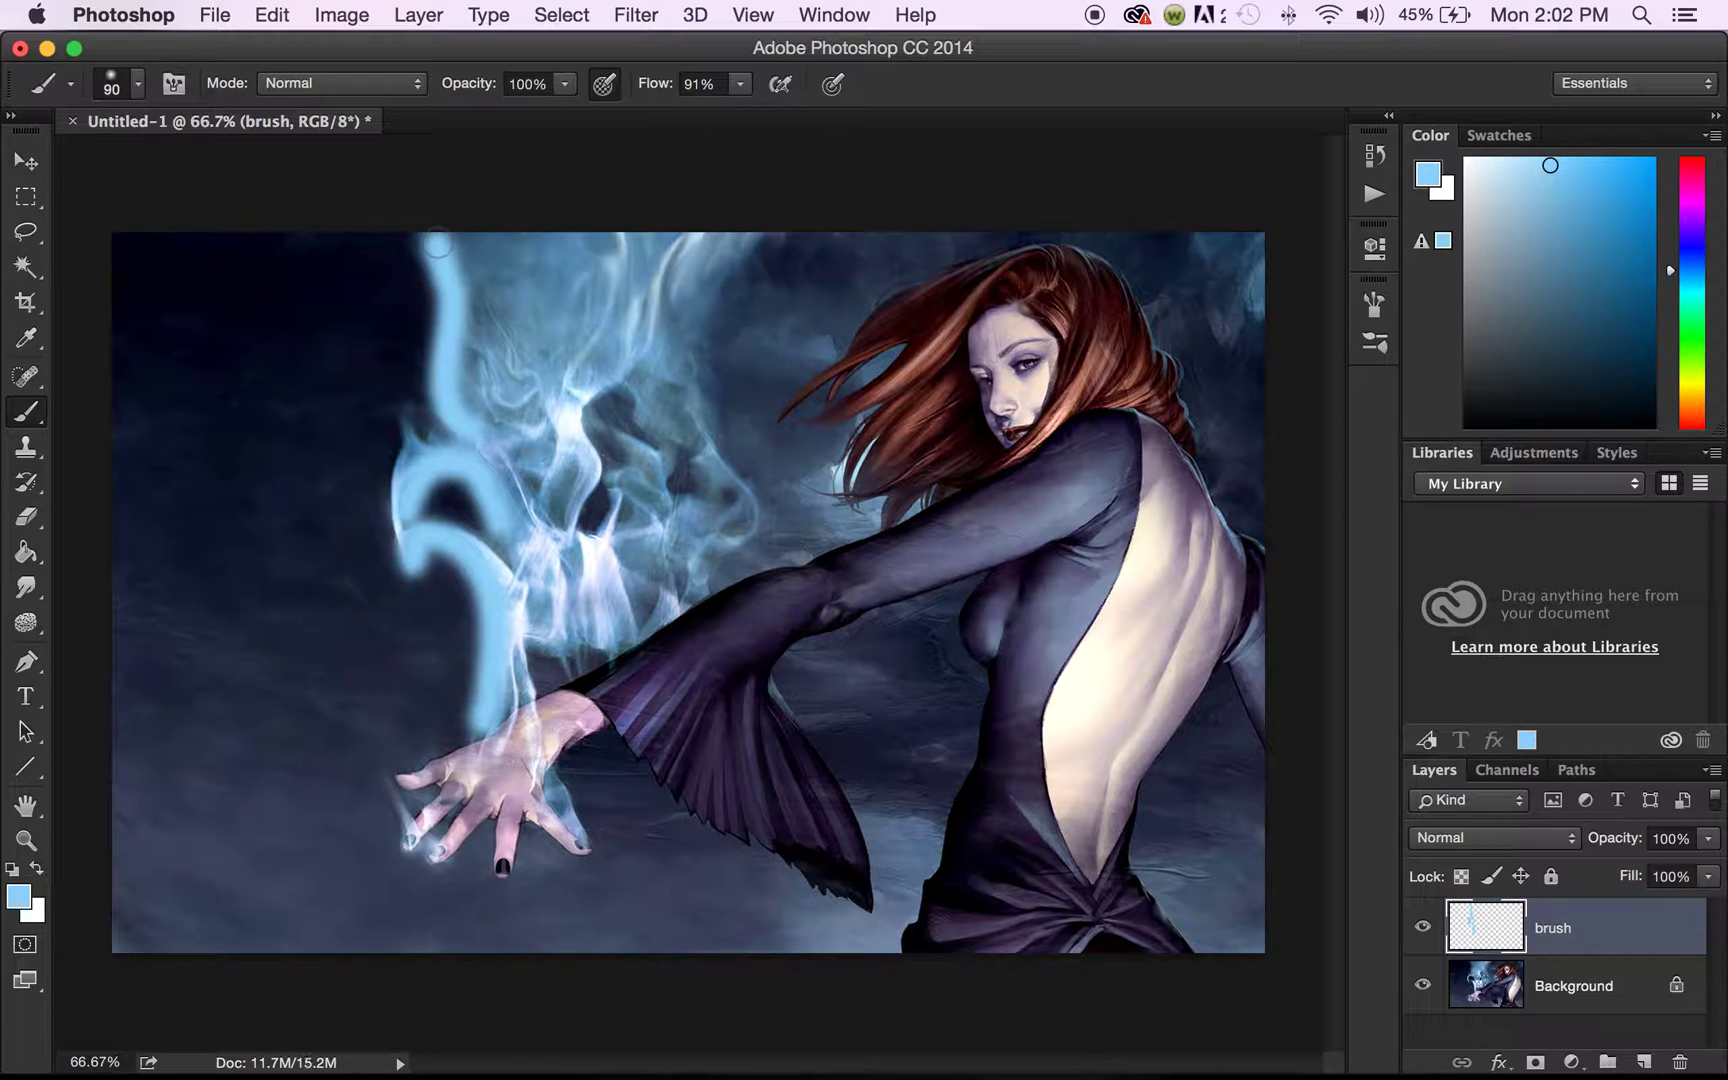
Step: Continue painting light blue strokes on the brush layer through the smoke's center and outer right side, and down over the hand and fingers
mouse_move(585, 420)
mouse_down()
mouse_move(667, 225)
mouse_move(592, 355)
mouse_move(555, 475)
mouse_move(580, 515)
mouse_up()
mouse_move(502, 640)
mouse_down()
mouse_move(700, 598)
mouse_move(746, 540)
mouse_move(732, 420)
mouse_move(694, 370)
mouse_move(702, 238)
mouse_move(740, 212)
mouse_up()
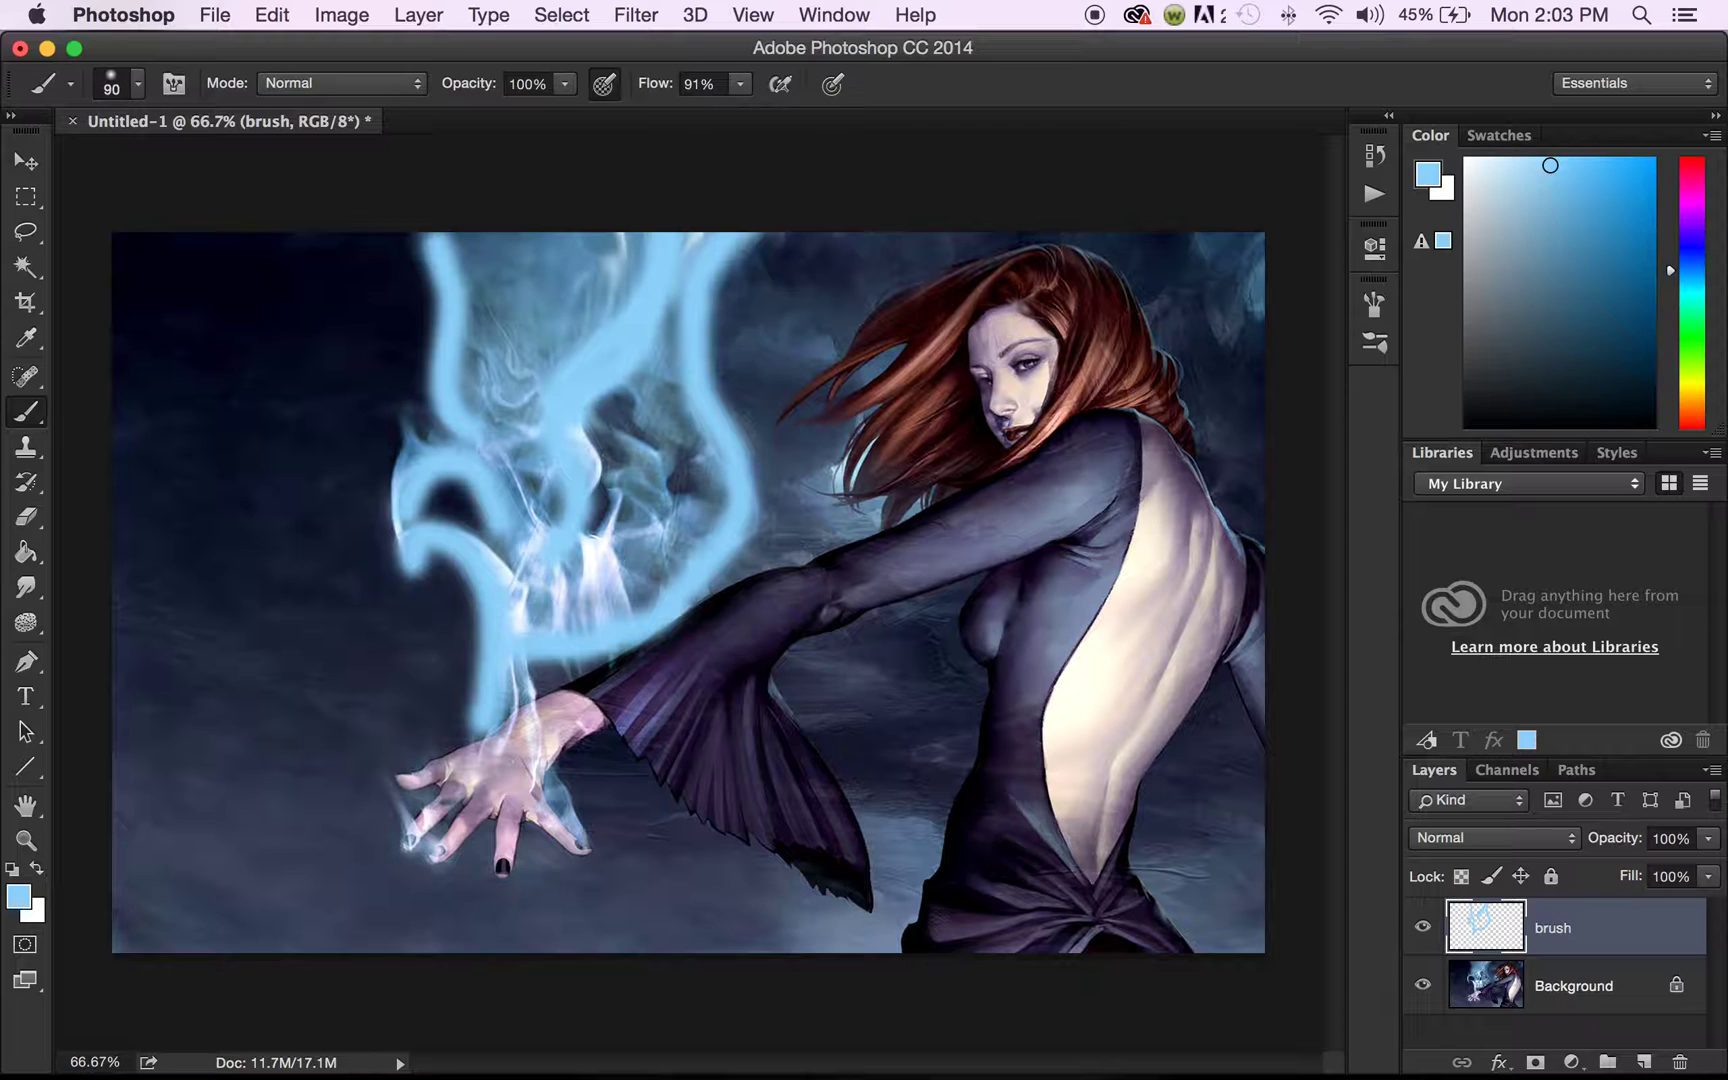
drag(532, 690, 588, 848)
drag(408, 835, 397, 782)
drag(443, 866, 445, 843)
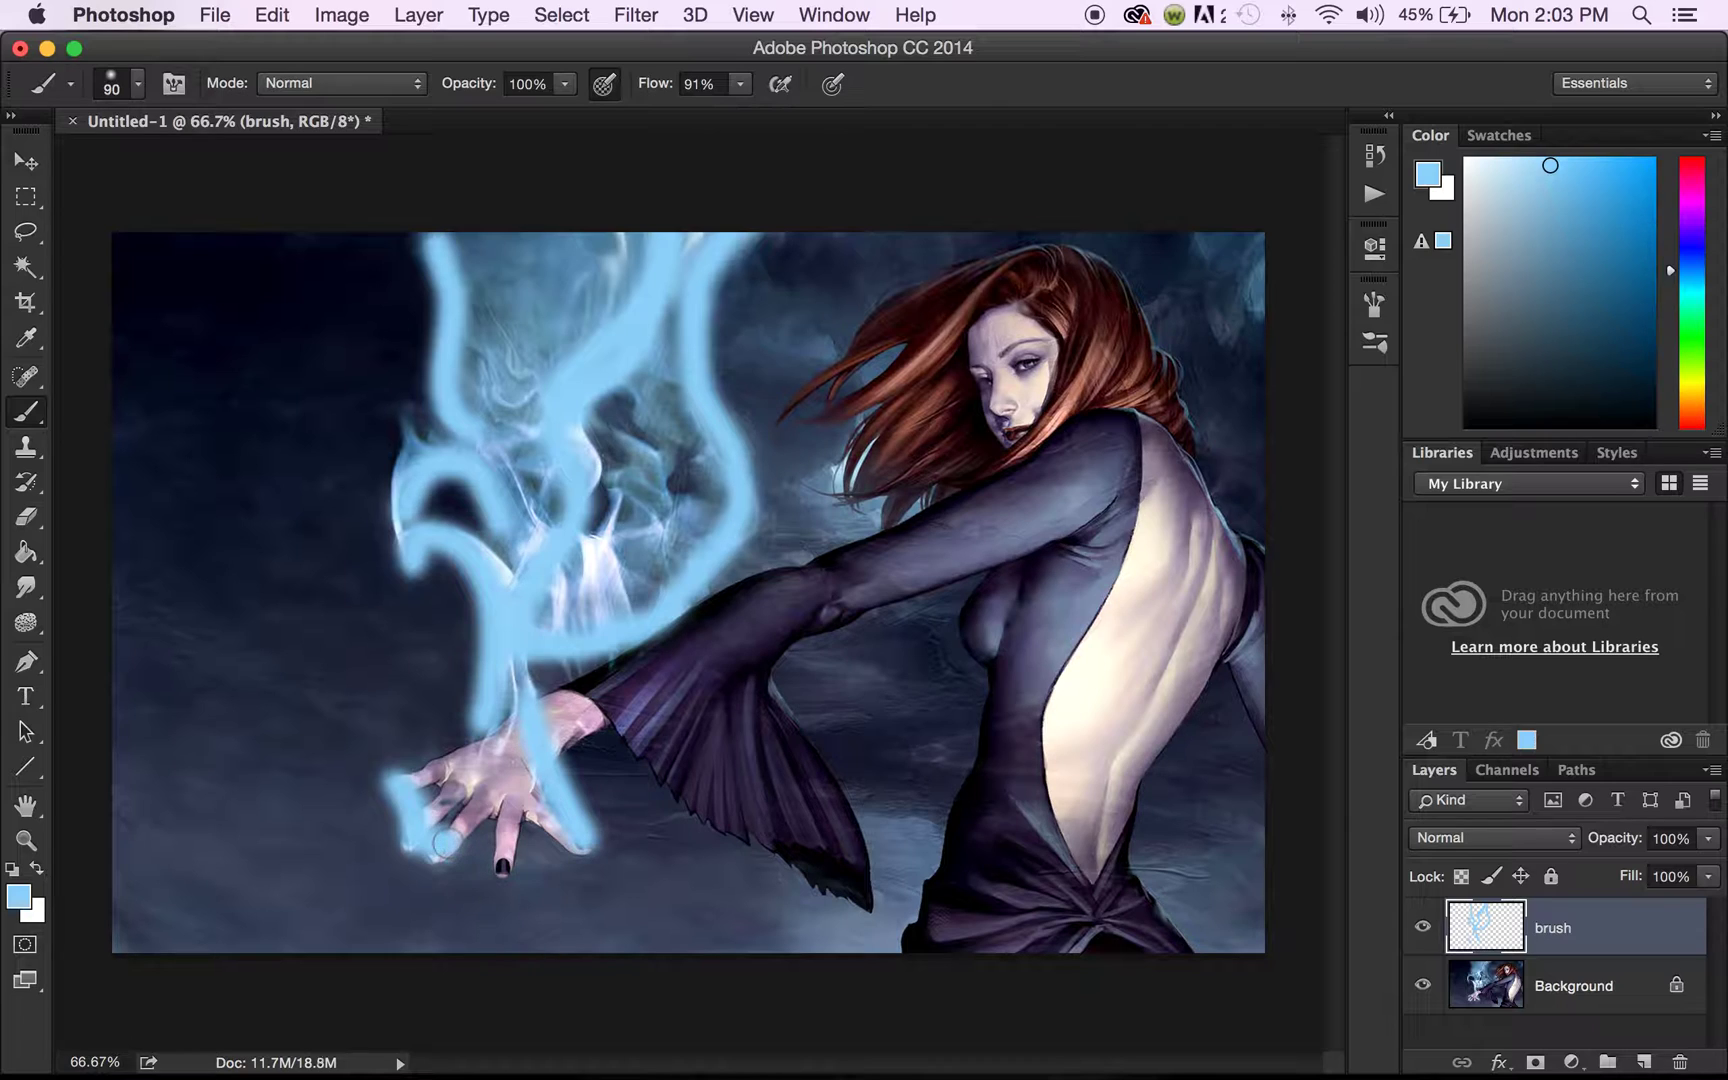
drag(458, 778, 485, 715)
drag(477, 833, 521, 670)
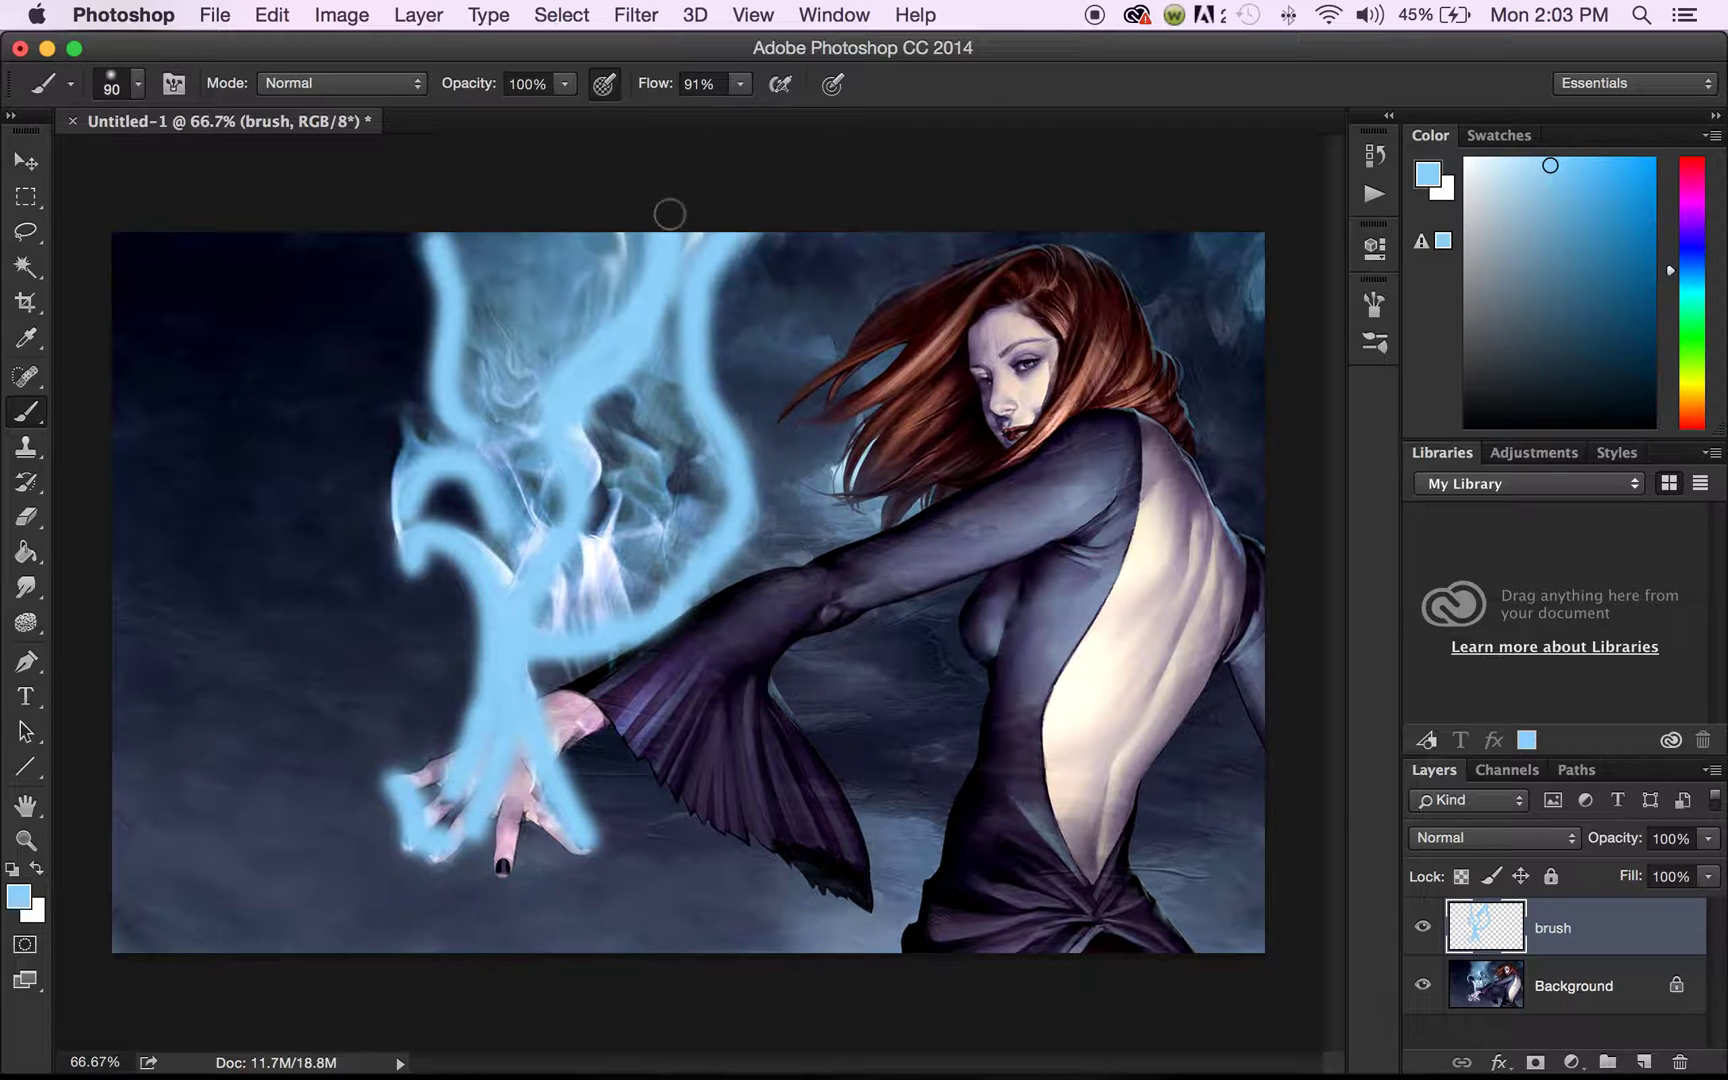
mouse_move(532, 237)
mouse_down()
mouse_move(522, 375)
mouse_move(540, 405)
mouse_up()
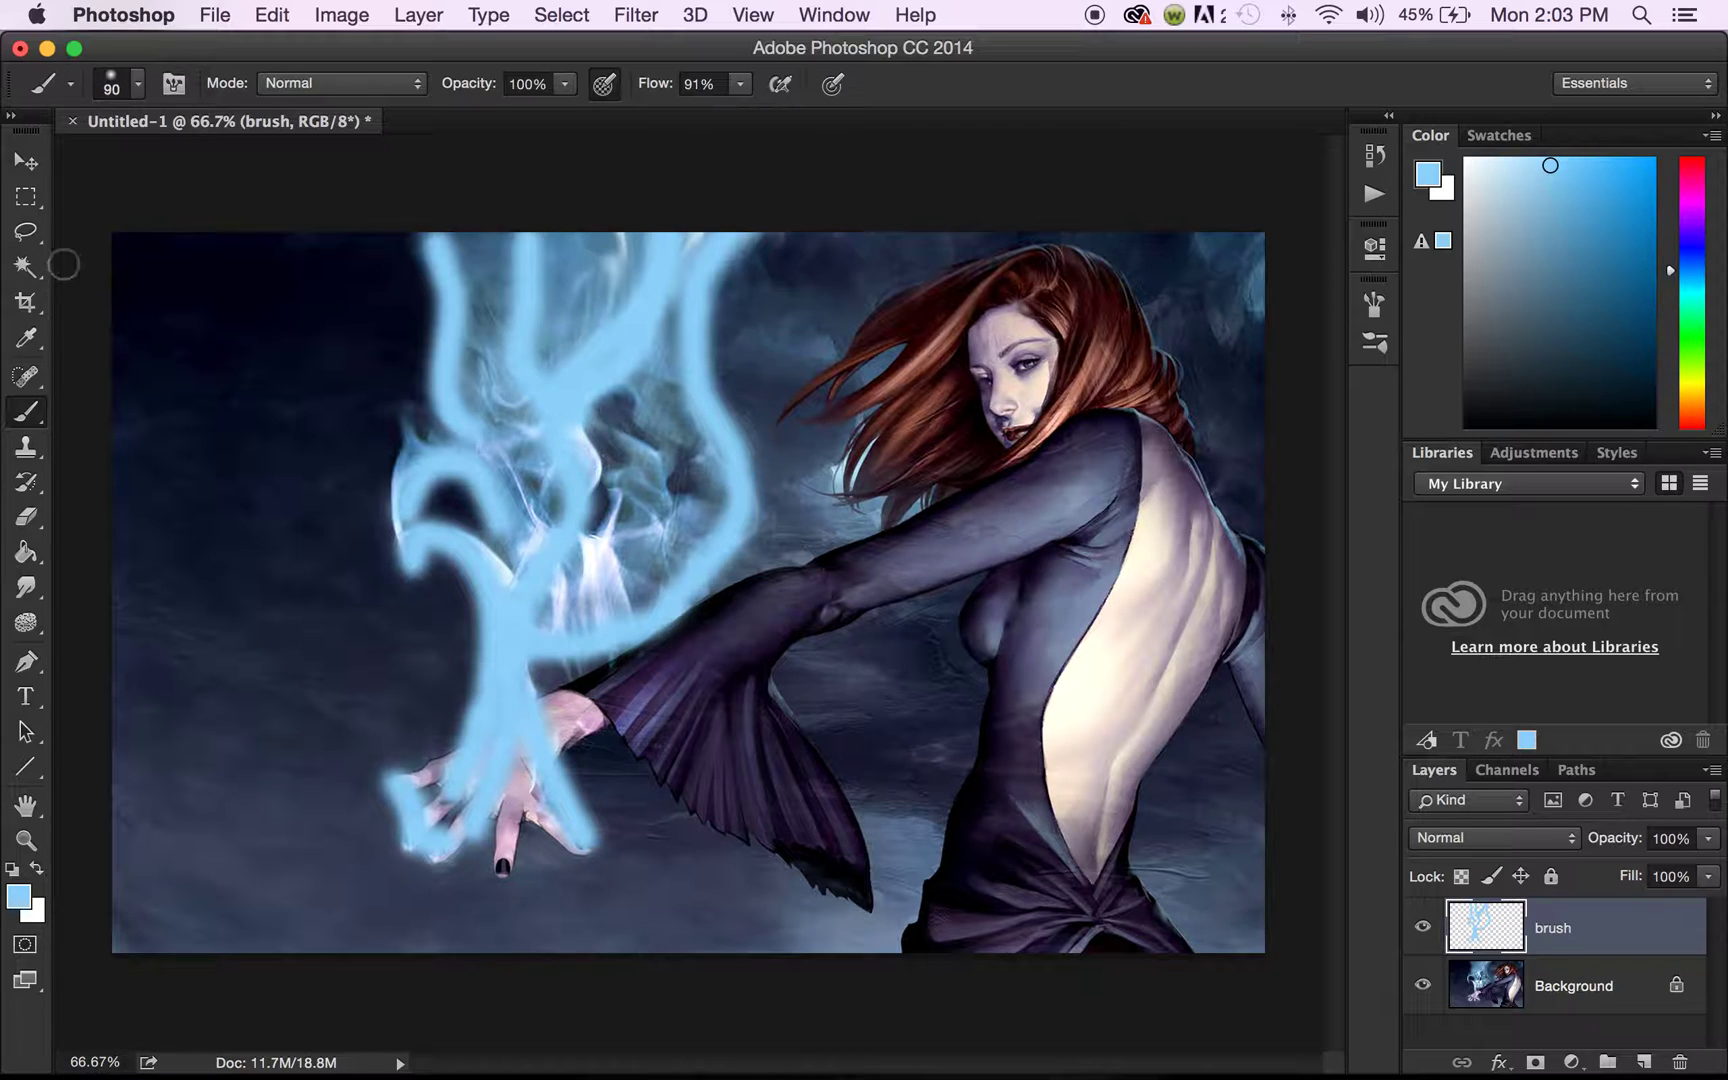
Step: Sample the dark purple of the woman's sleeve as the foreground color and brighten it to a light purple
click(26, 338)
click(889, 552)
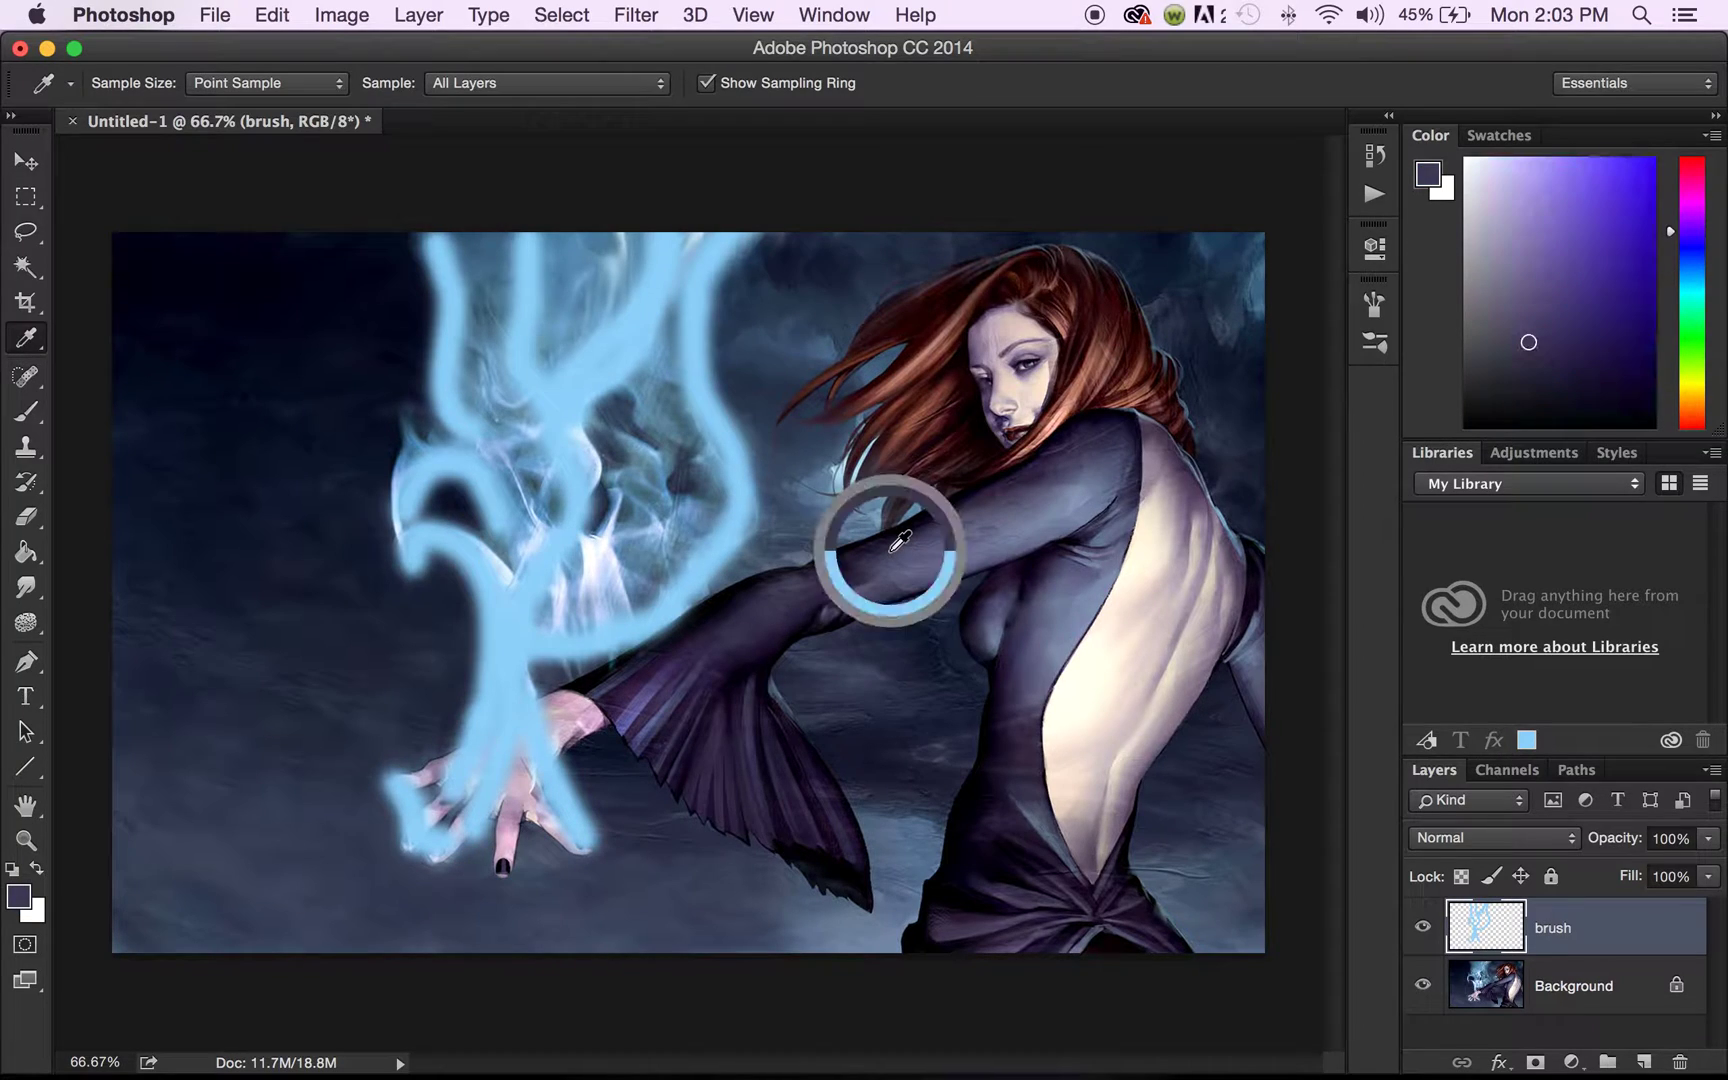
click(1527, 165)
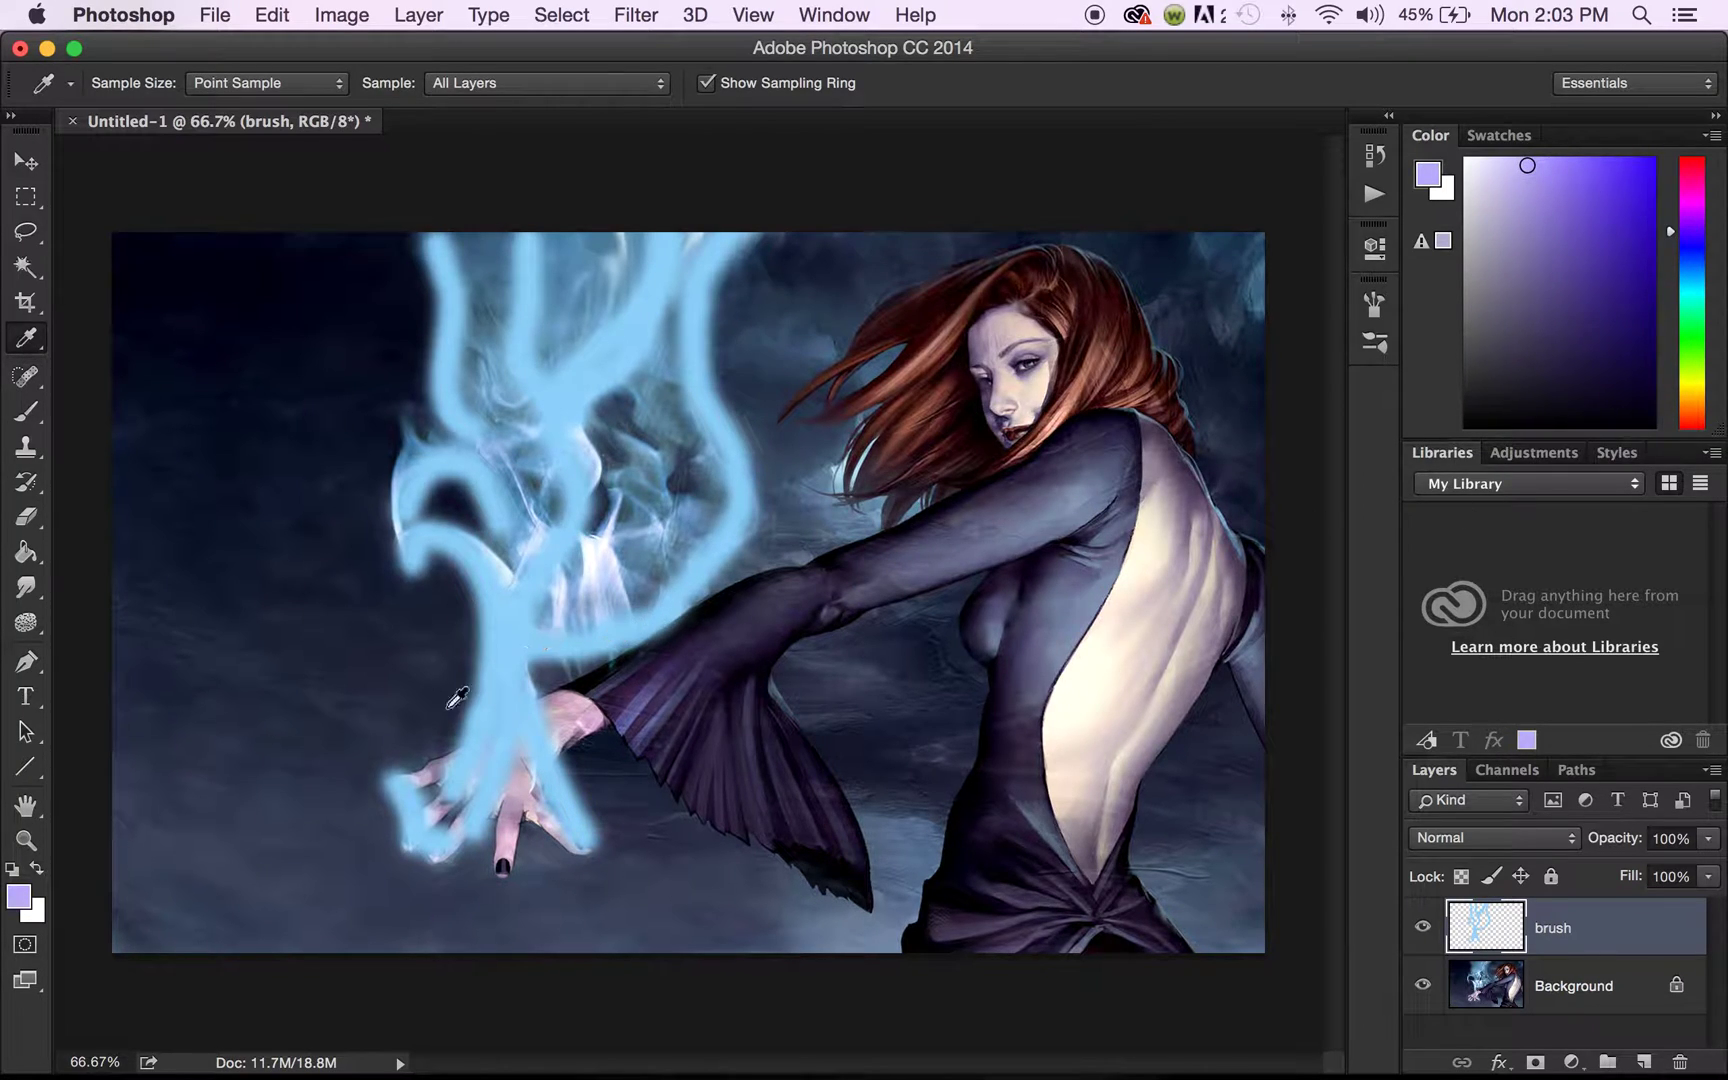
Step: Paint light purple strokes with the 90 px brush over and around the blue ones, from the fingers up to the image's top edge
click(26, 411)
click(390, 780)
mouse_move(392, 782)
mouse_down()
mouse_move(385, 822)
mouse_move(425, 860)
mouse_move(462, 848)
mouse_move(508, 714)
mouse_move(478, 575)
mouse_up()
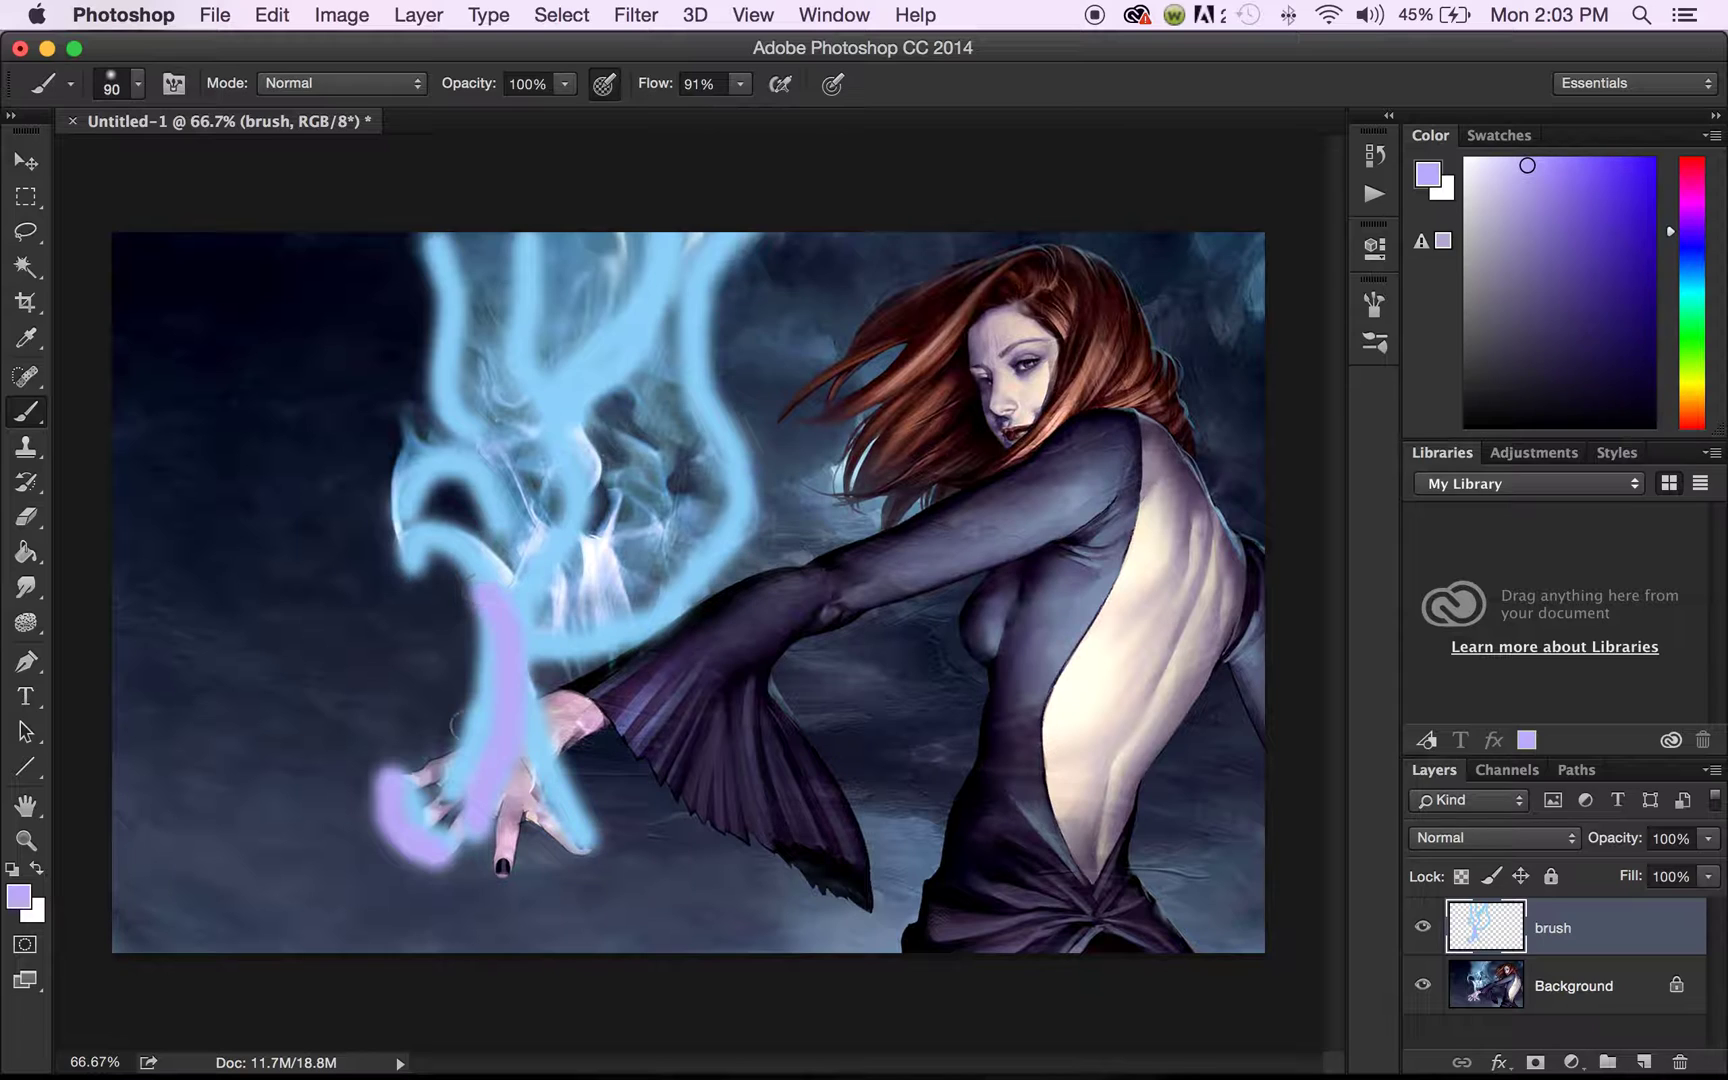
mouse_move(445, 800)
mouse_down()
mouse_move(468, 672)
mouse_move(455, 545)
mouse_move(405, 595)
mouse_move(445, 595)
mouse_move(436, 580)
mouse_up()
mouse_move(493, 734)
mouse_down()
mouse_move(593, 841)
mouse_move(527, 726)
mouse_move(524, 664)
mouse_move(691, 599)
mouse_move(766, 504)
mouse_move(762, 427)
mouse_move(715, 367)
mouse_move(730, 279)
mouse_move(775, 222)
mouse_up()
click(668, 330)
mouse_move(668, 330)
mouse_down()
mouse_move(608, 415)
mouse_move(558, 630)
mouse_move(650, 440)
mouse_move(652, 390)
mouse_move(662, 560)
mouse_move(625, 600)
mouse_up()
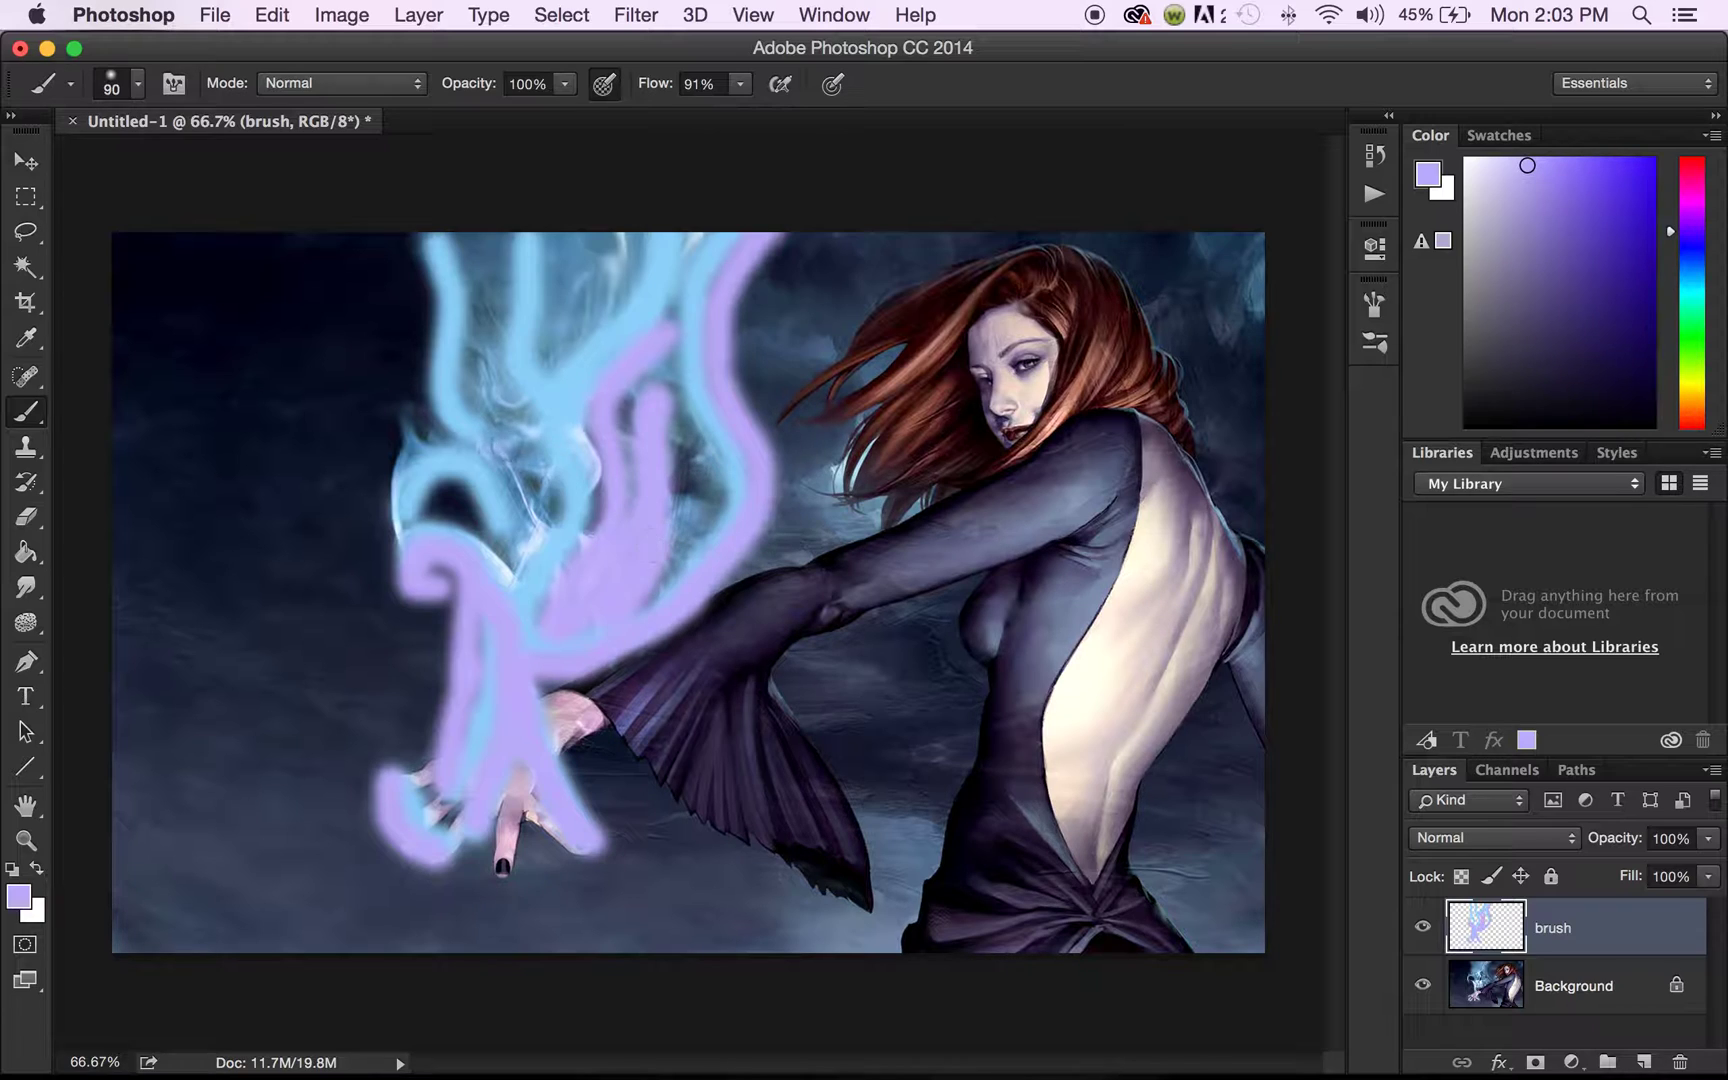
mouse_move(521, 505)
mouse_down()
mouse_move(505, 458)
mouse_move(433, 438)
mouse_move(399, 496)
mouse_move(450, 444)
mouse_move(417, 353)
mouse_move(440, 319)
mouse_move(420, 243)
mouse_move(483, 245)
mouse_move(505, 408)
mouse_move(570, 492)
mouse_up()
mouse_move(545, 240)
mouse_down()
mouse_move(567, 222)
mouse_move(566, 318)
mouse_move(610, 205)
mouse_up()
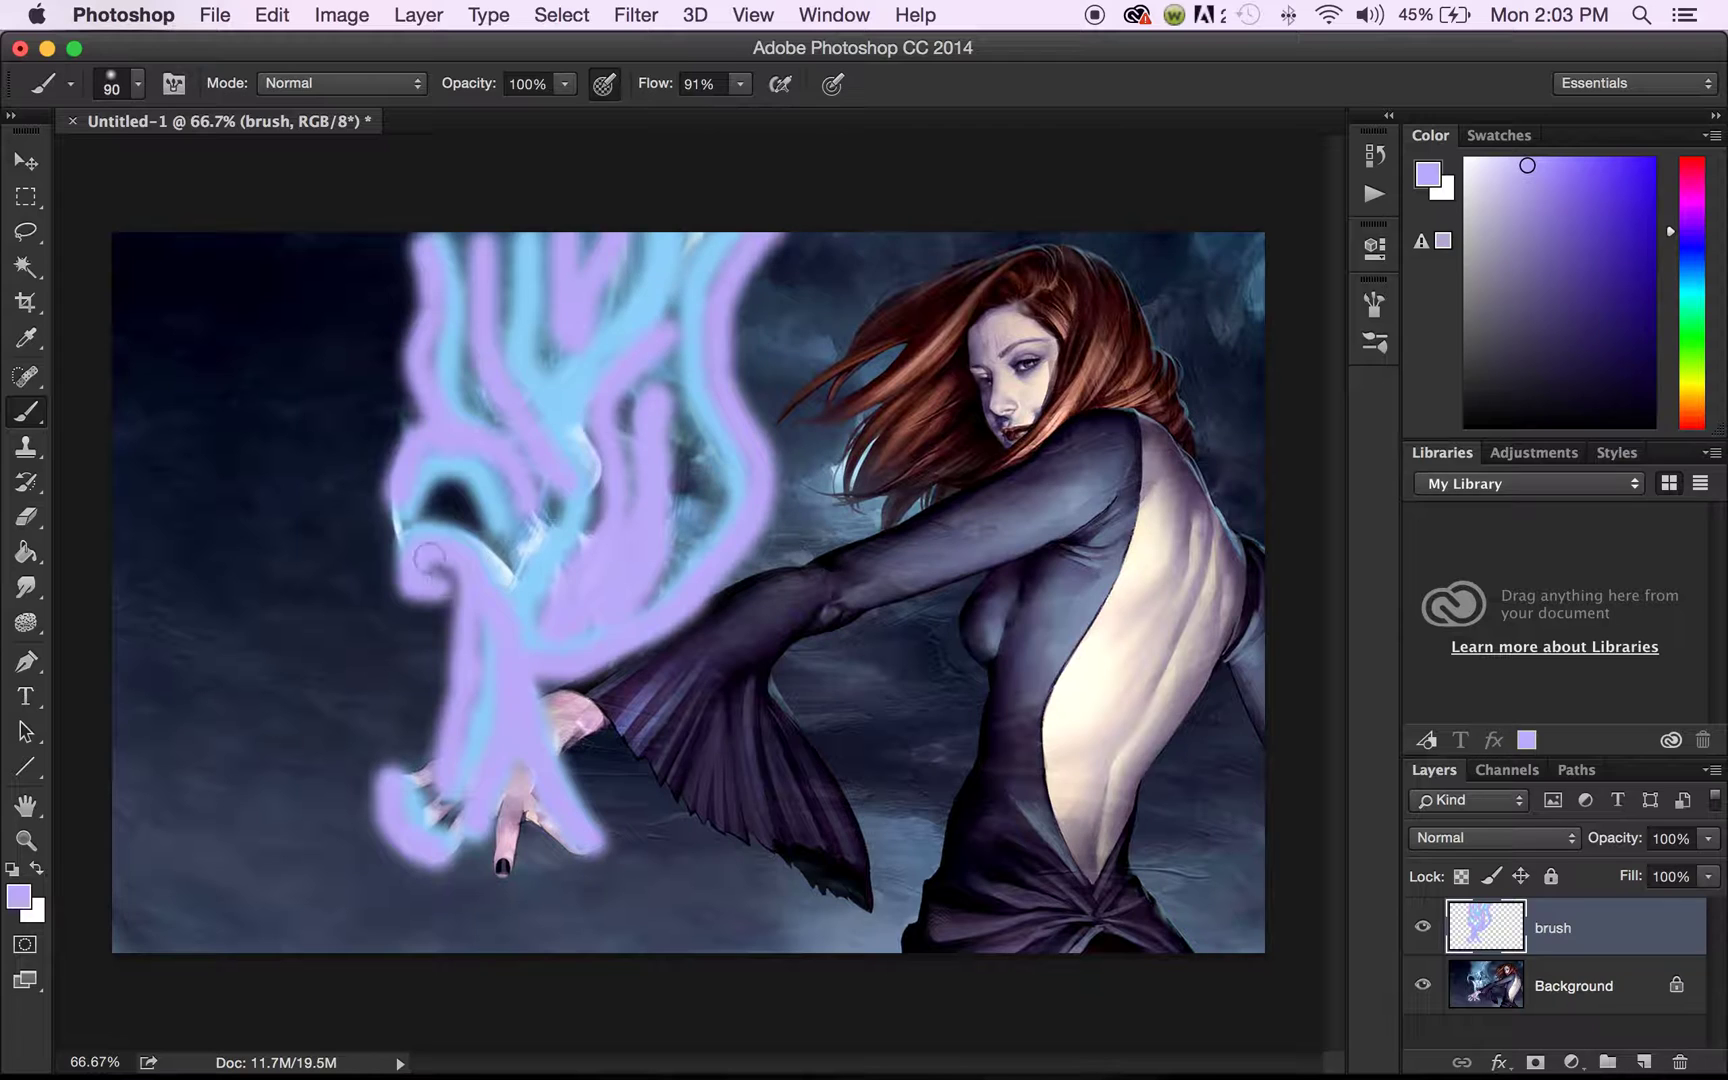
mouse_move(405, 425)
mouse_down()
mouse_move(359, 330)
mouse_move(378, 218)
mouse_up()
mouse_move(740, 442)
mouse_down()
mouse_move(827, 318)
mouse_move(845, 216)
mouse_up()
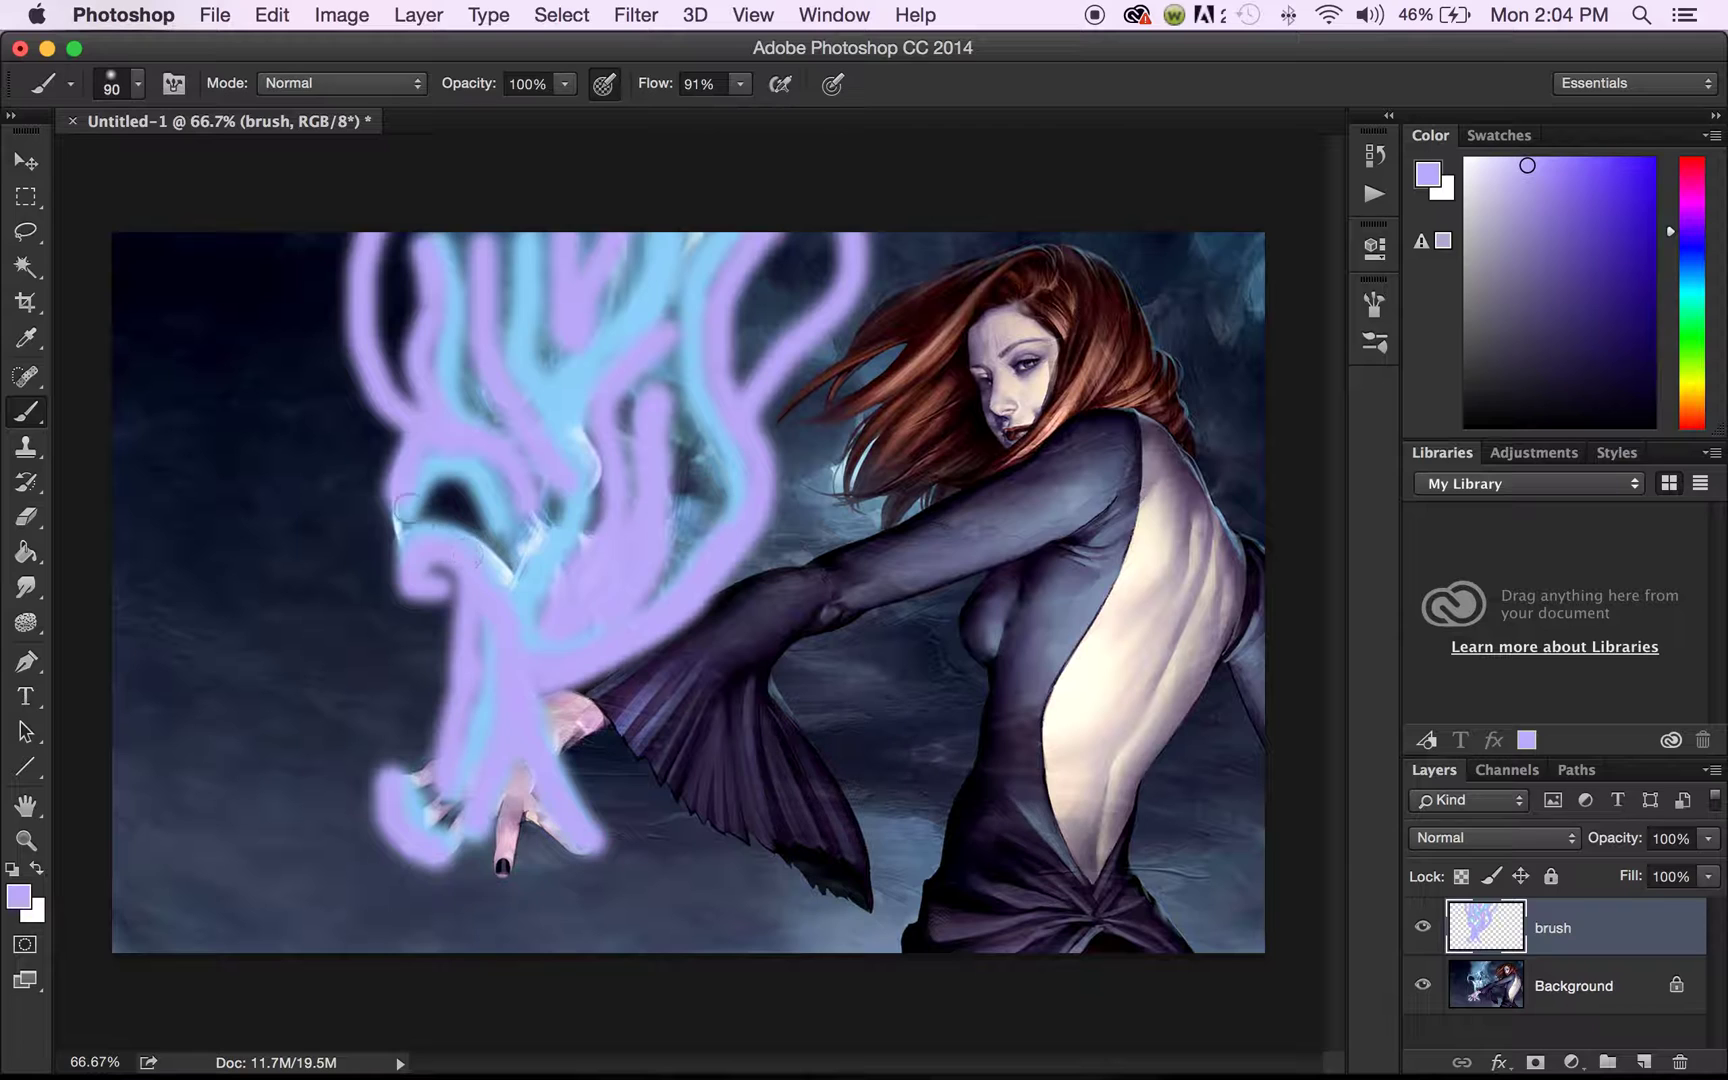
mouse_move(457, 496)
mouse_down()
mouse_move(440, 505)
mouse_move(465, 515)
mouse_move(446, 502)
mouse_up()
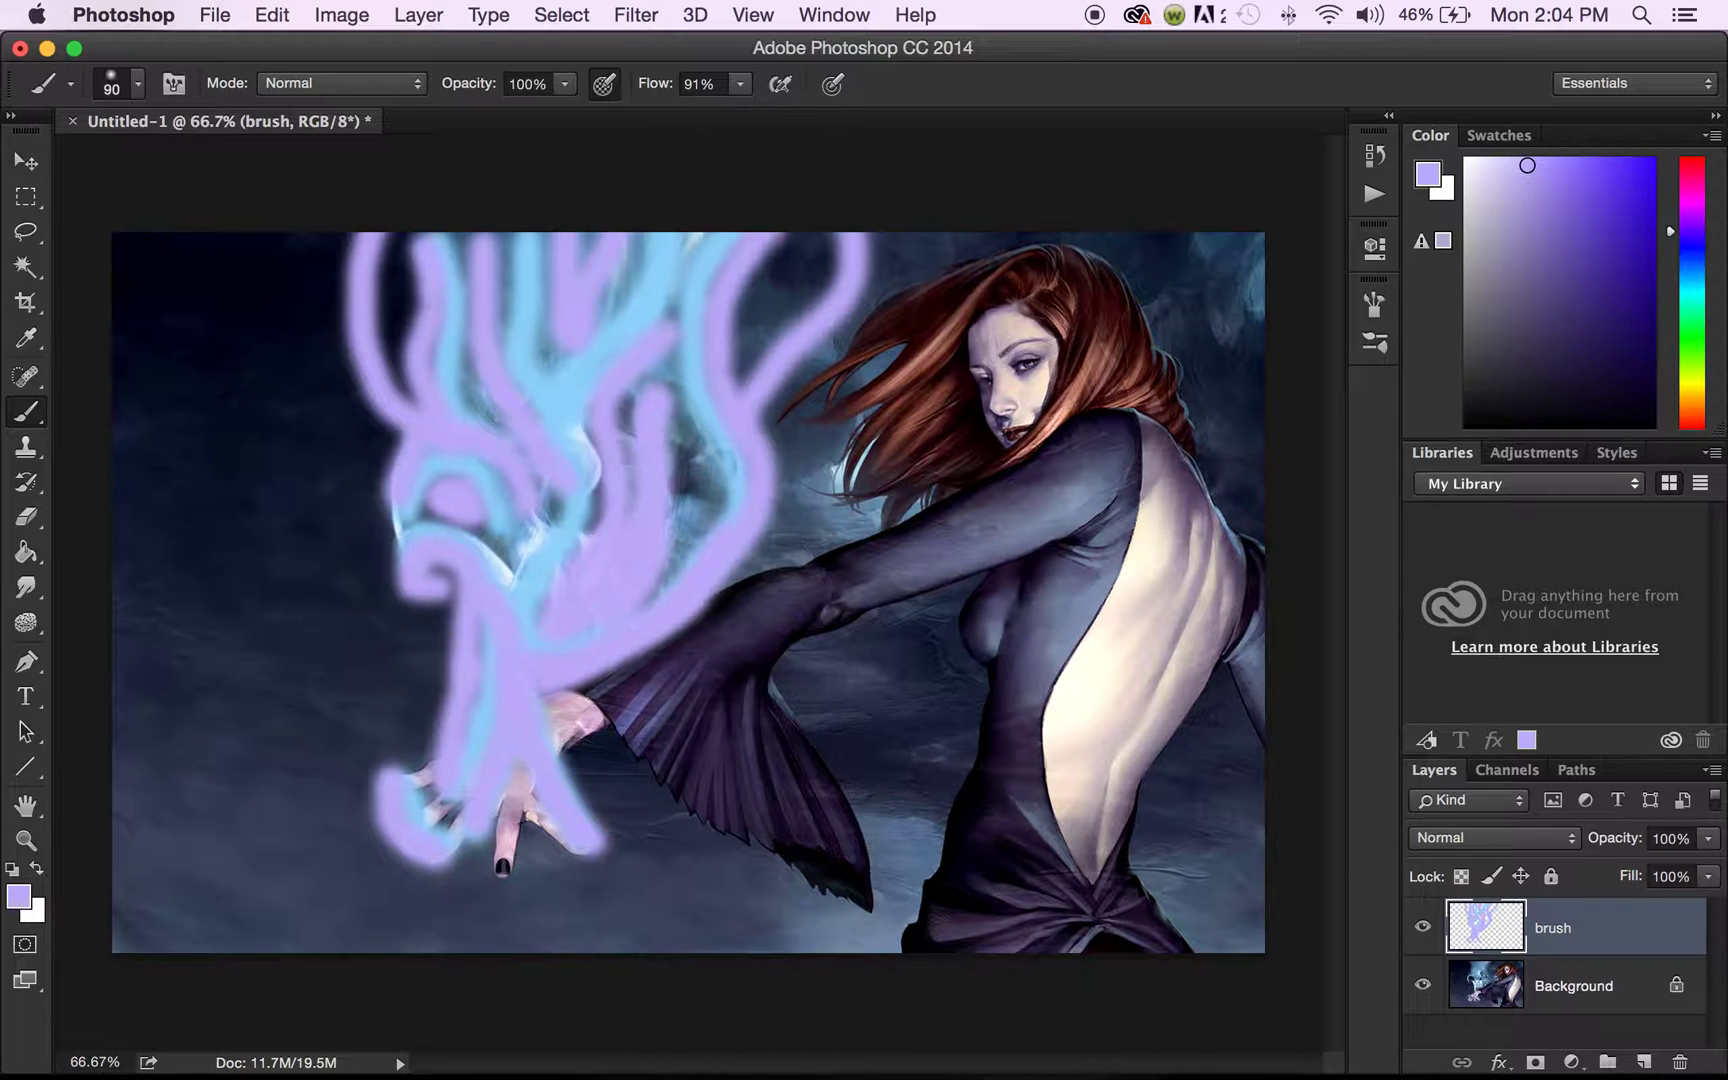
Step: Show the available actions and load the Sparkle.atn action file from the NO NAME drive
click(836, 15)
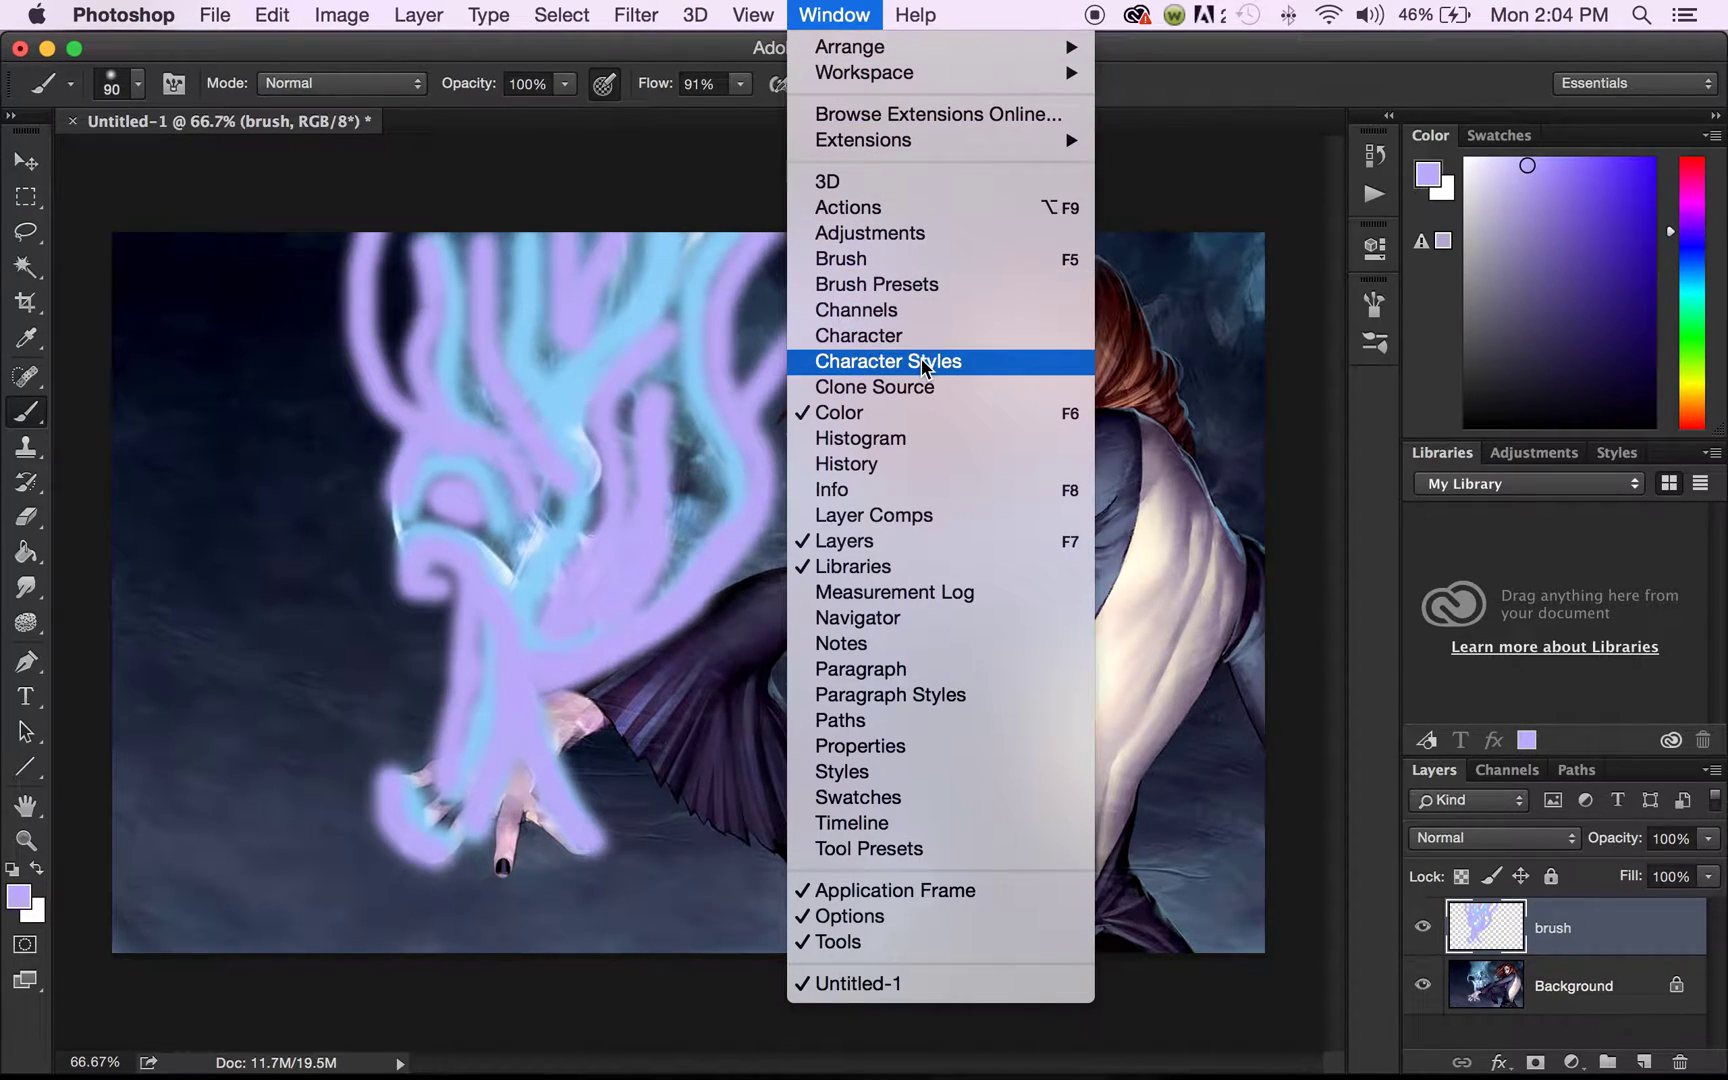
click(883, 209)
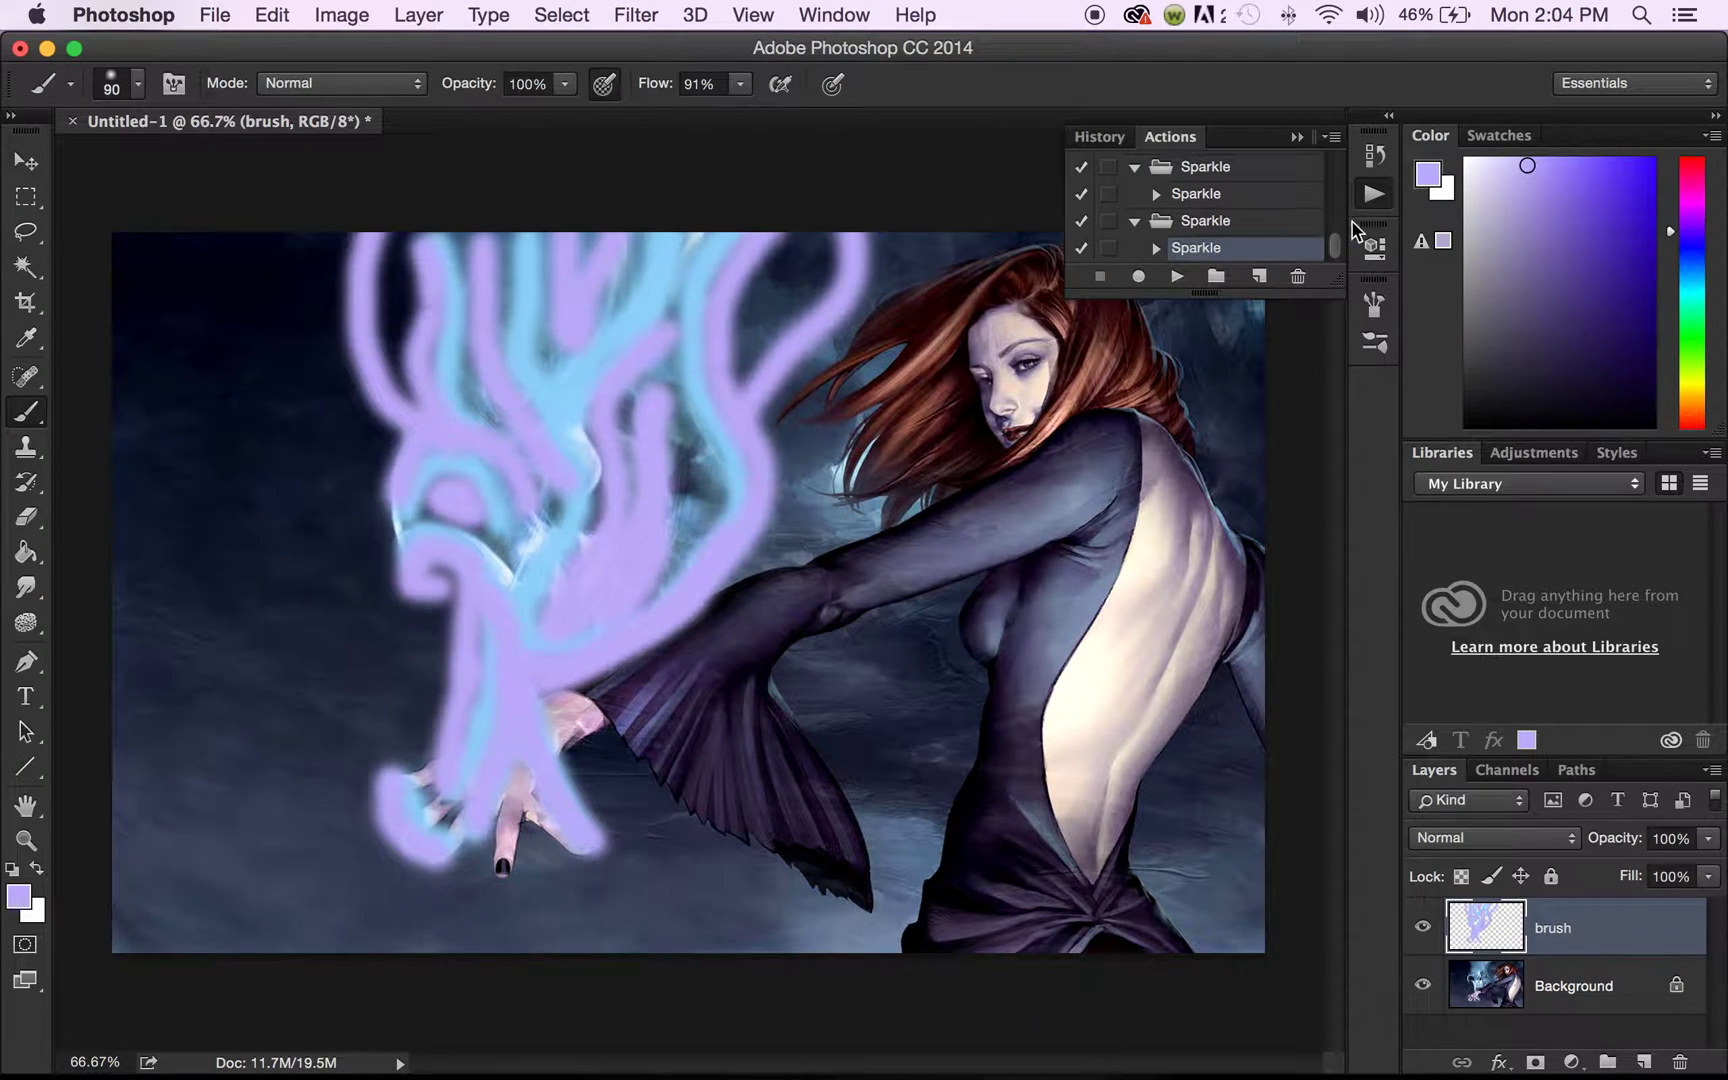
click(1332, 140)
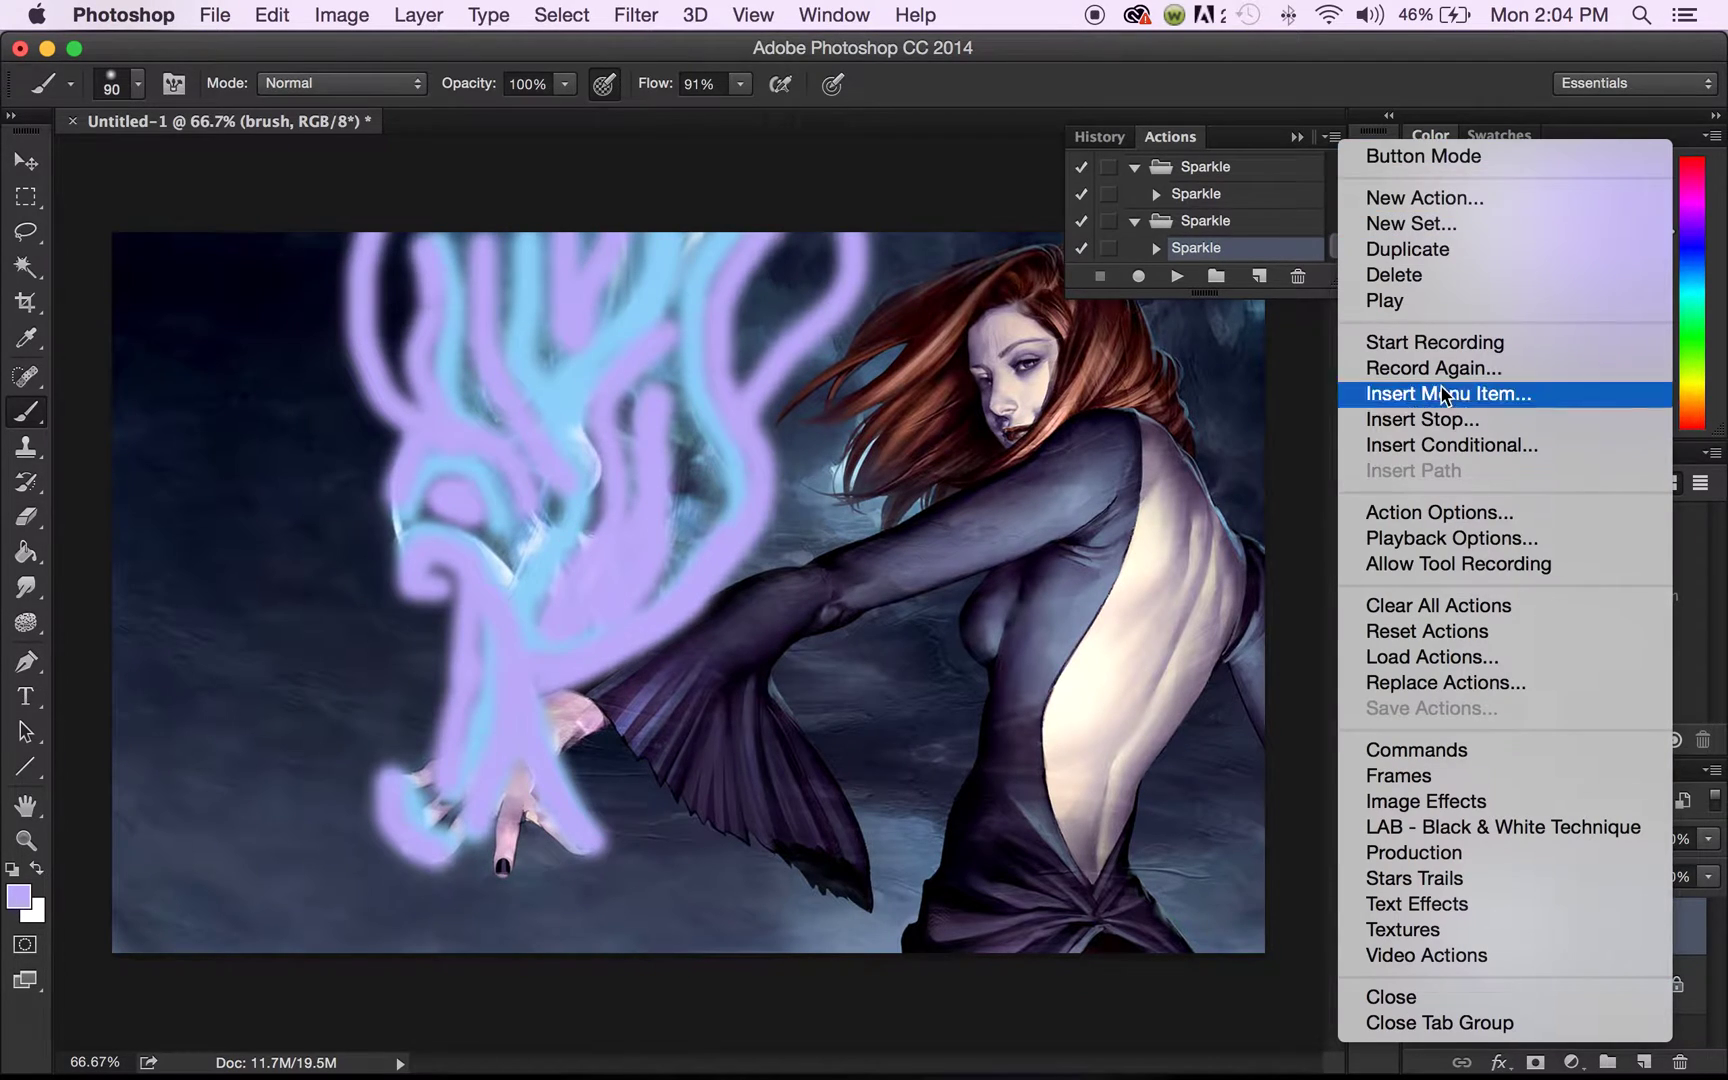
click(1487, 659)
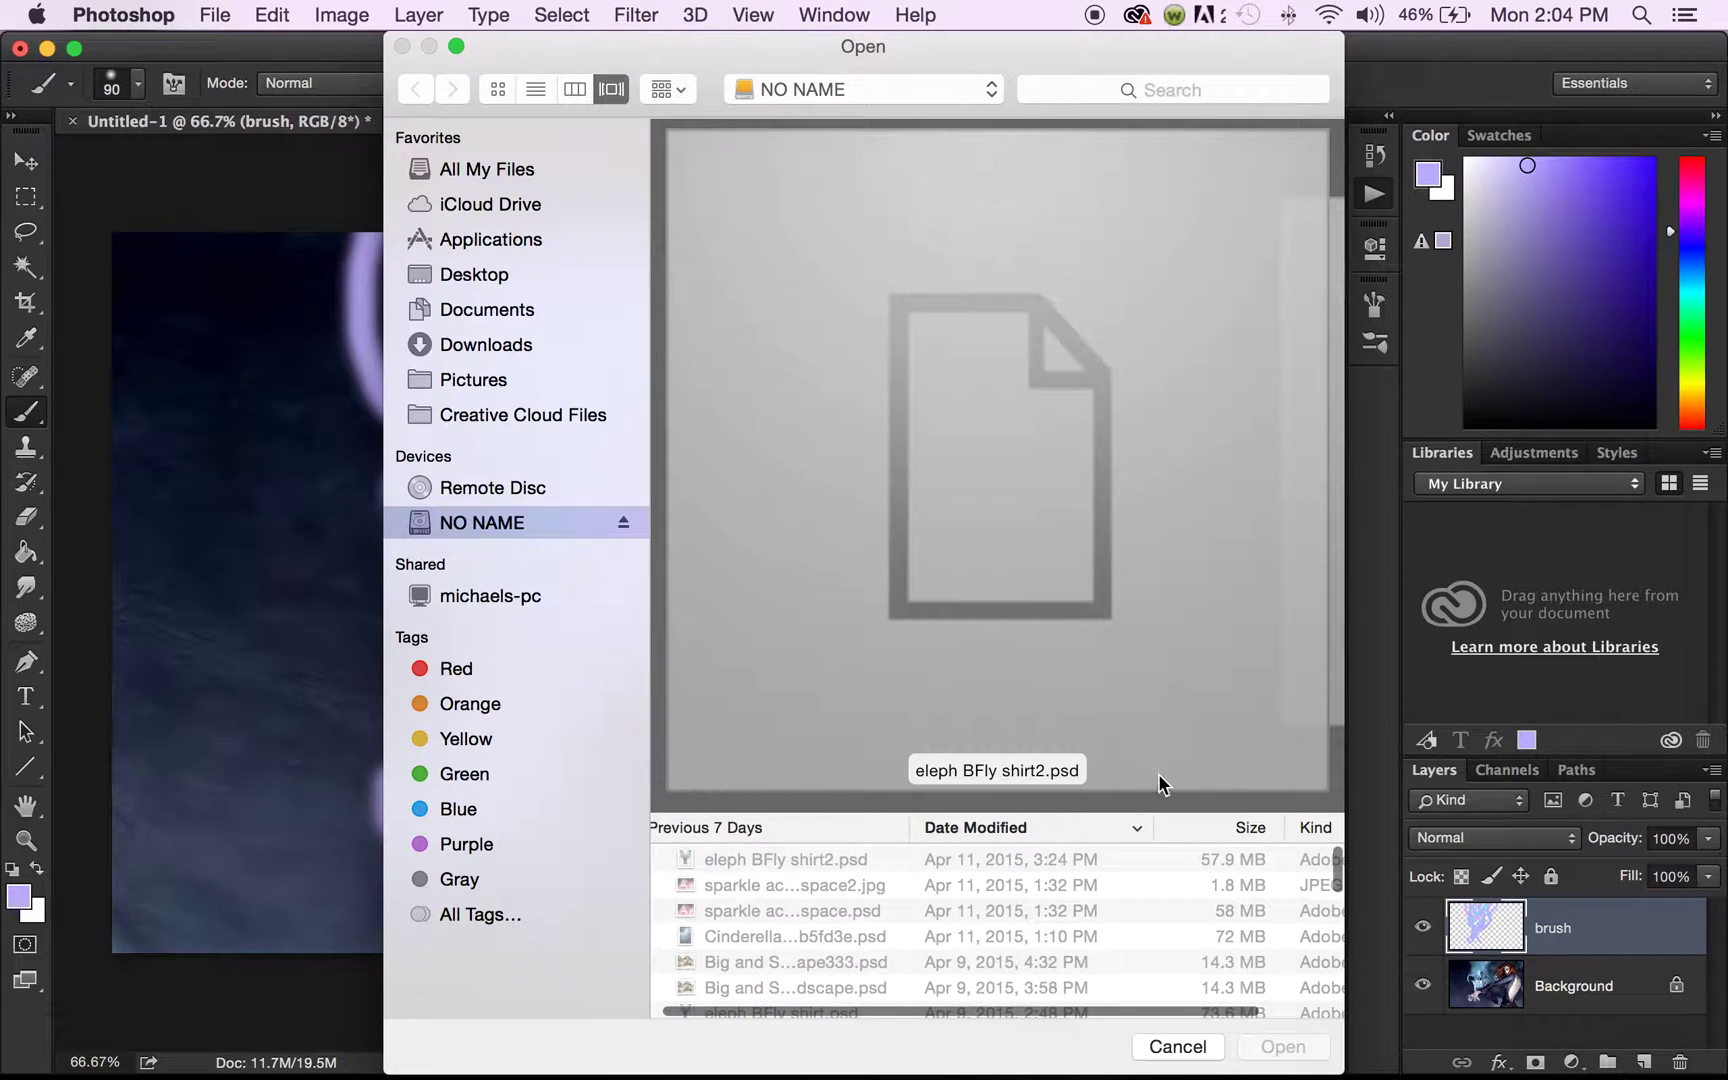
scroll(1148, 752, down, 10)
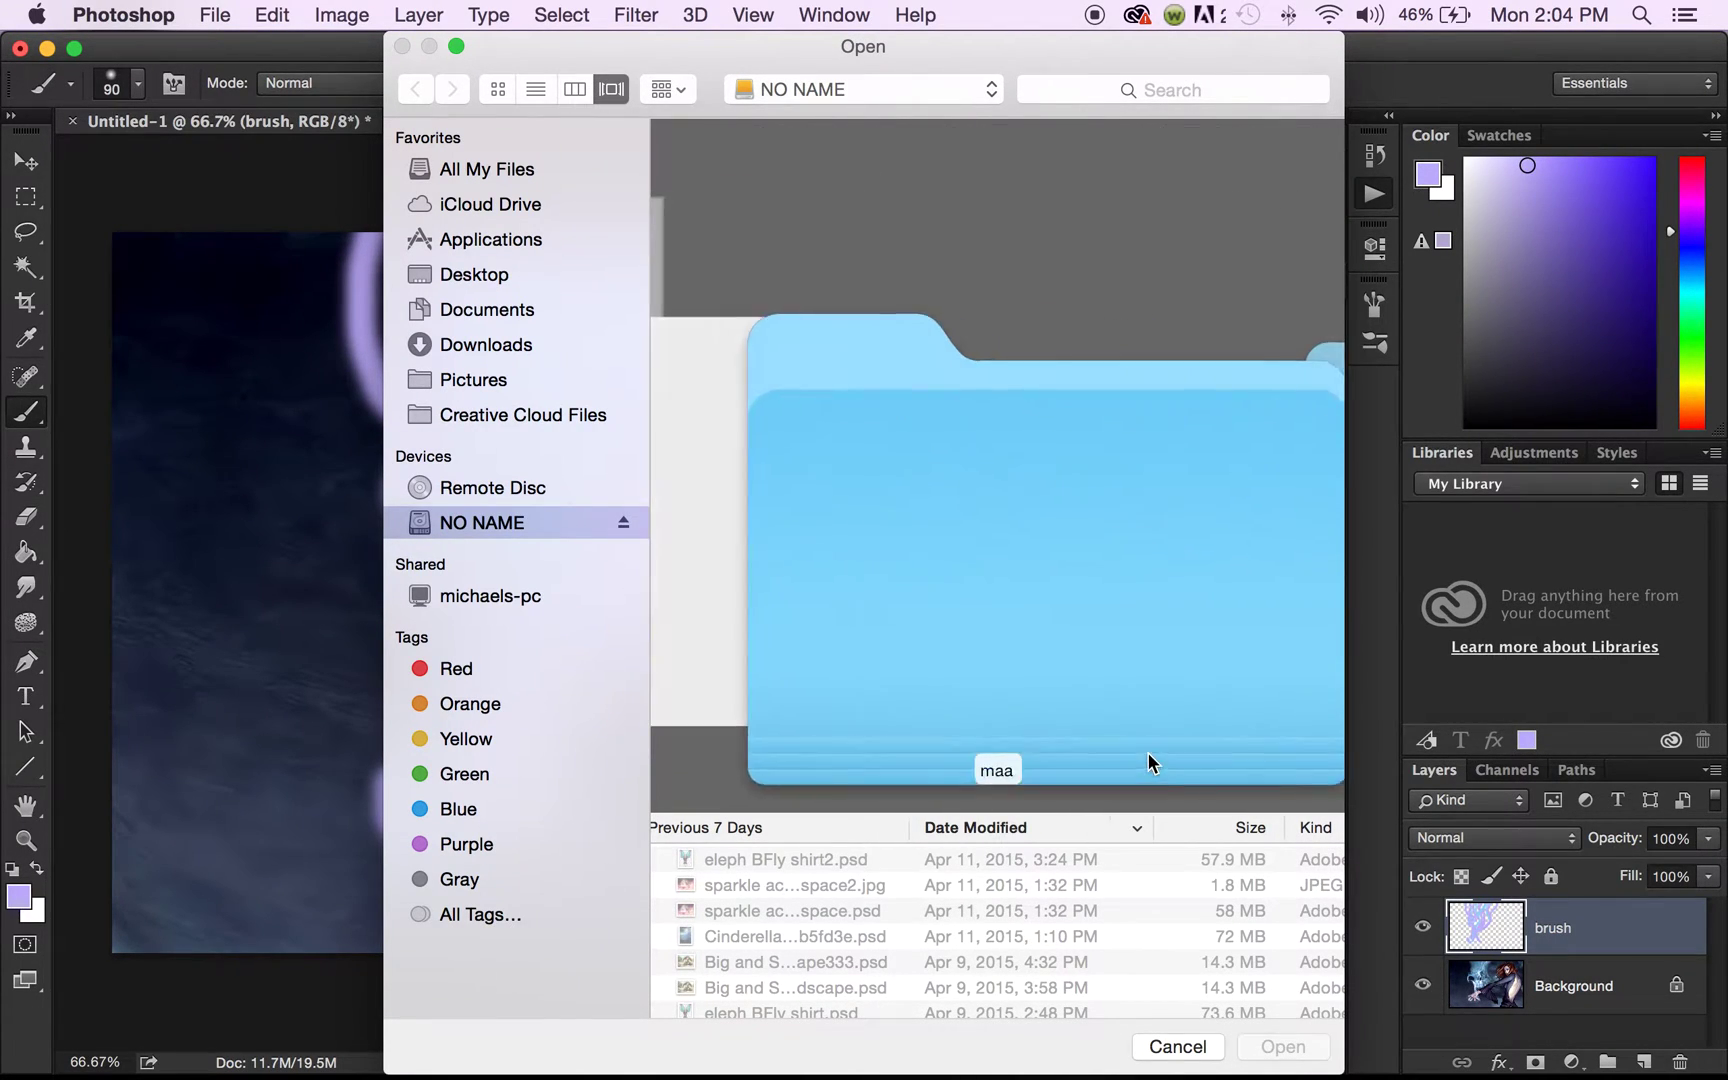
scroll(1148, 752, down, 8)
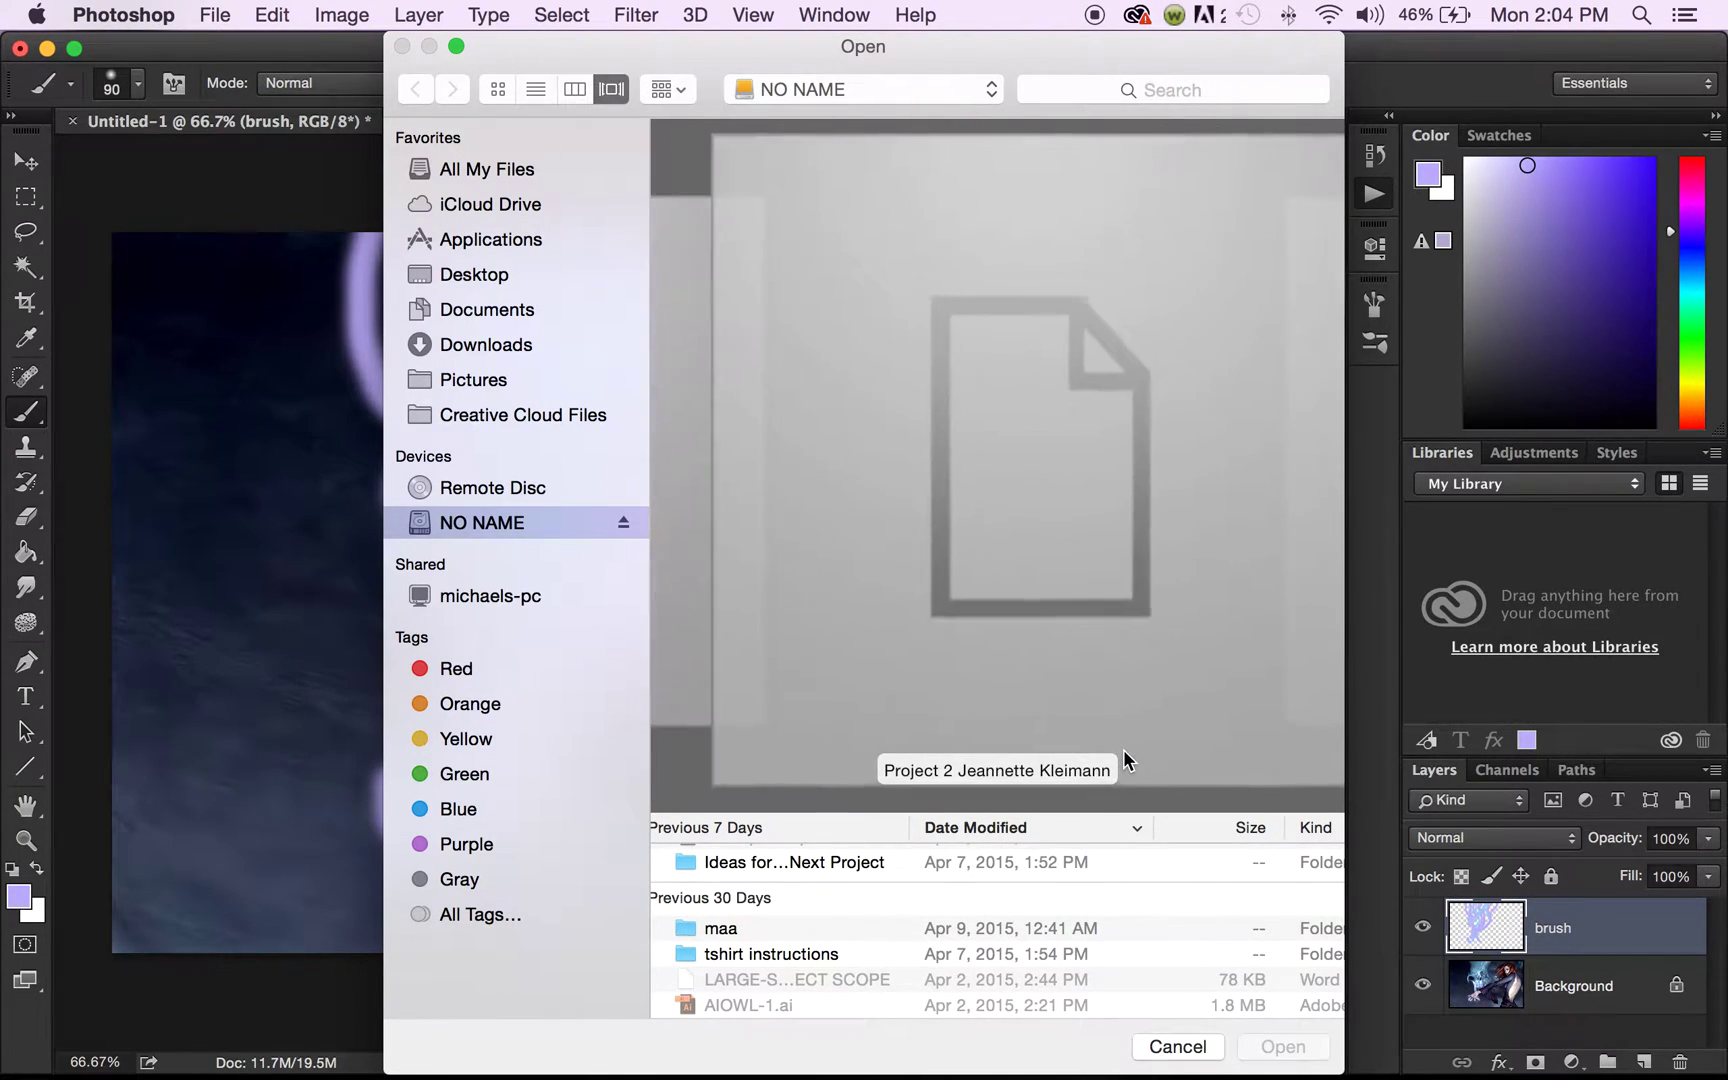
scroll(1110, 752, down, 4)
scroll(1101, 751, up, 2)
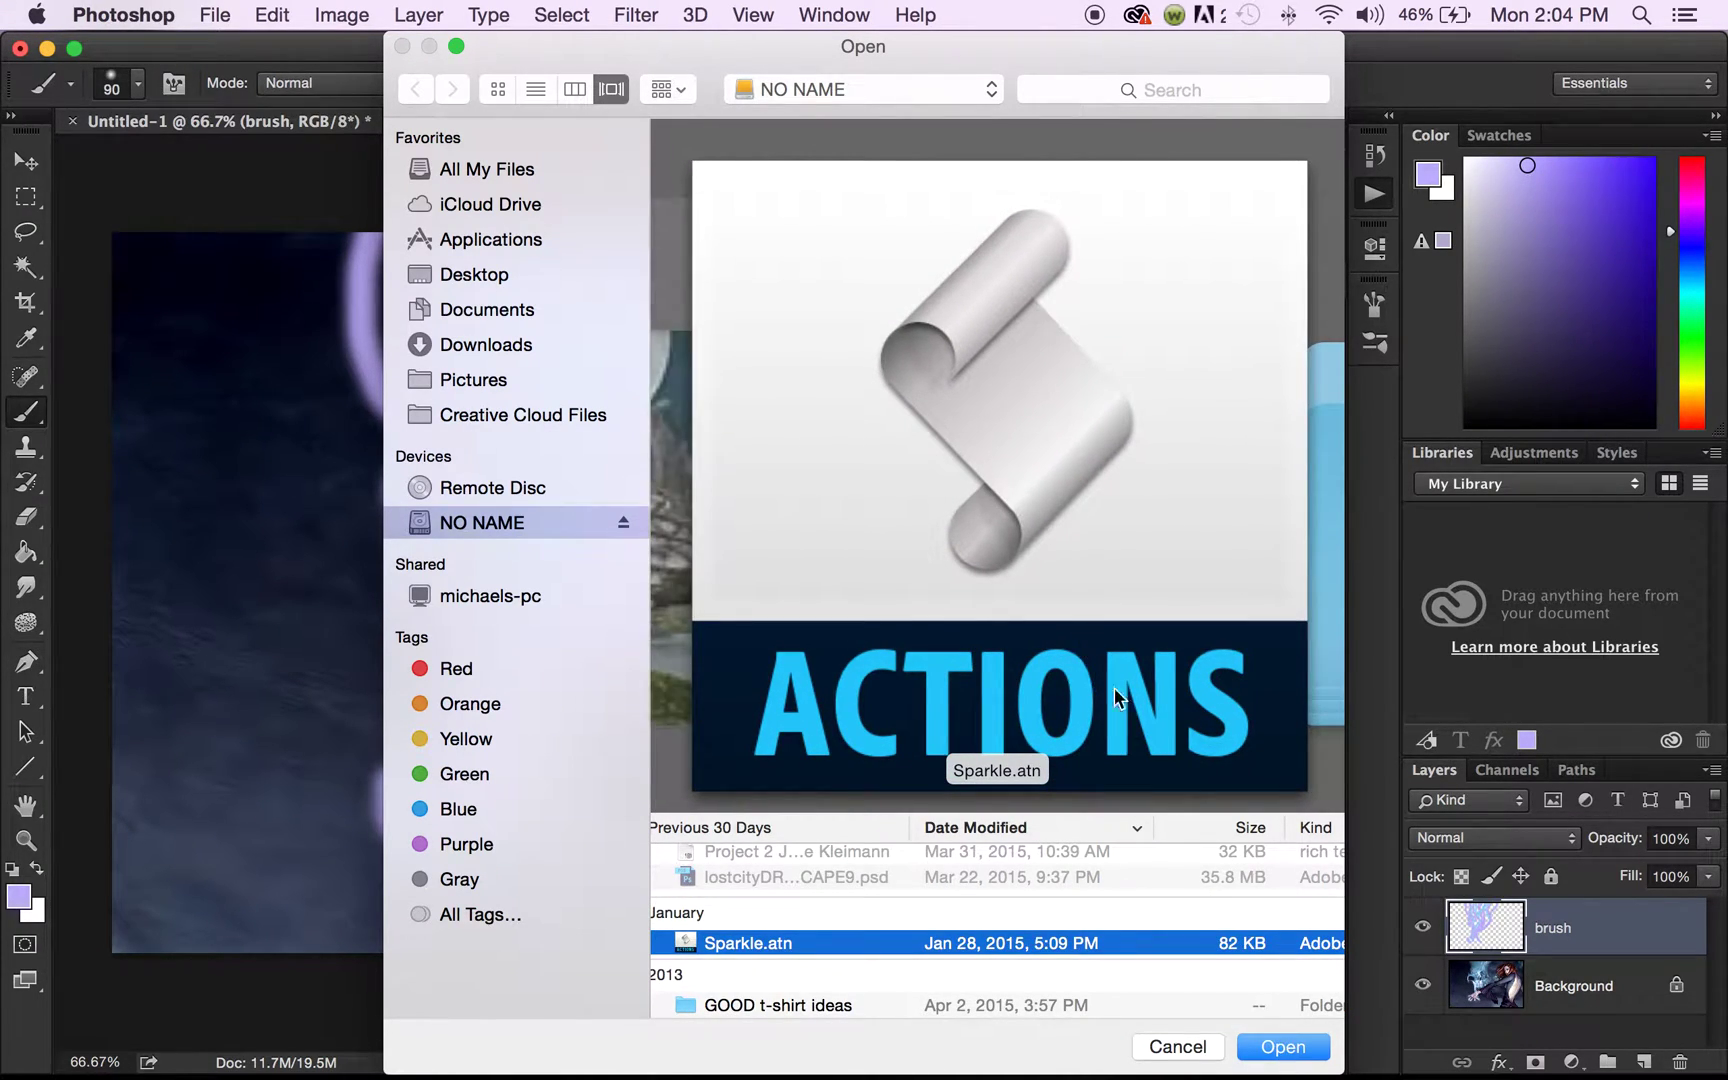
click(1284, 1048)
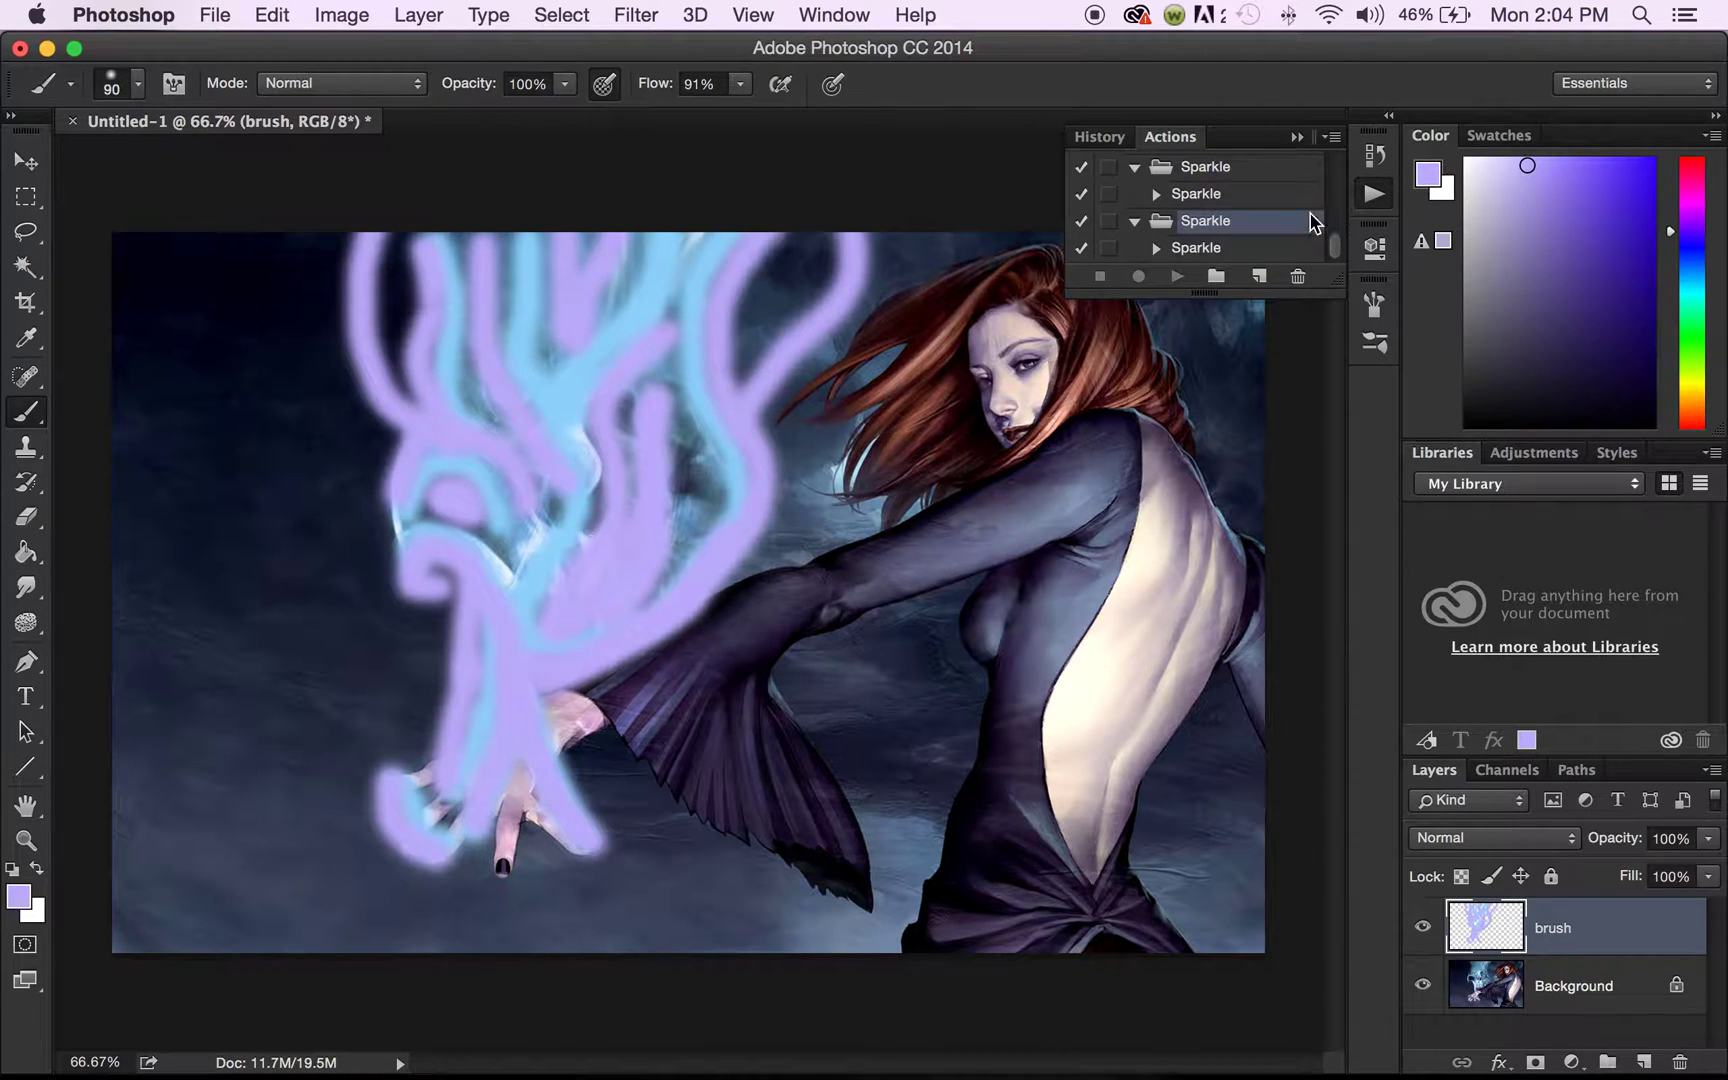
Step: Play the newly loaded Sparkle action on the document
click(1197, 248)
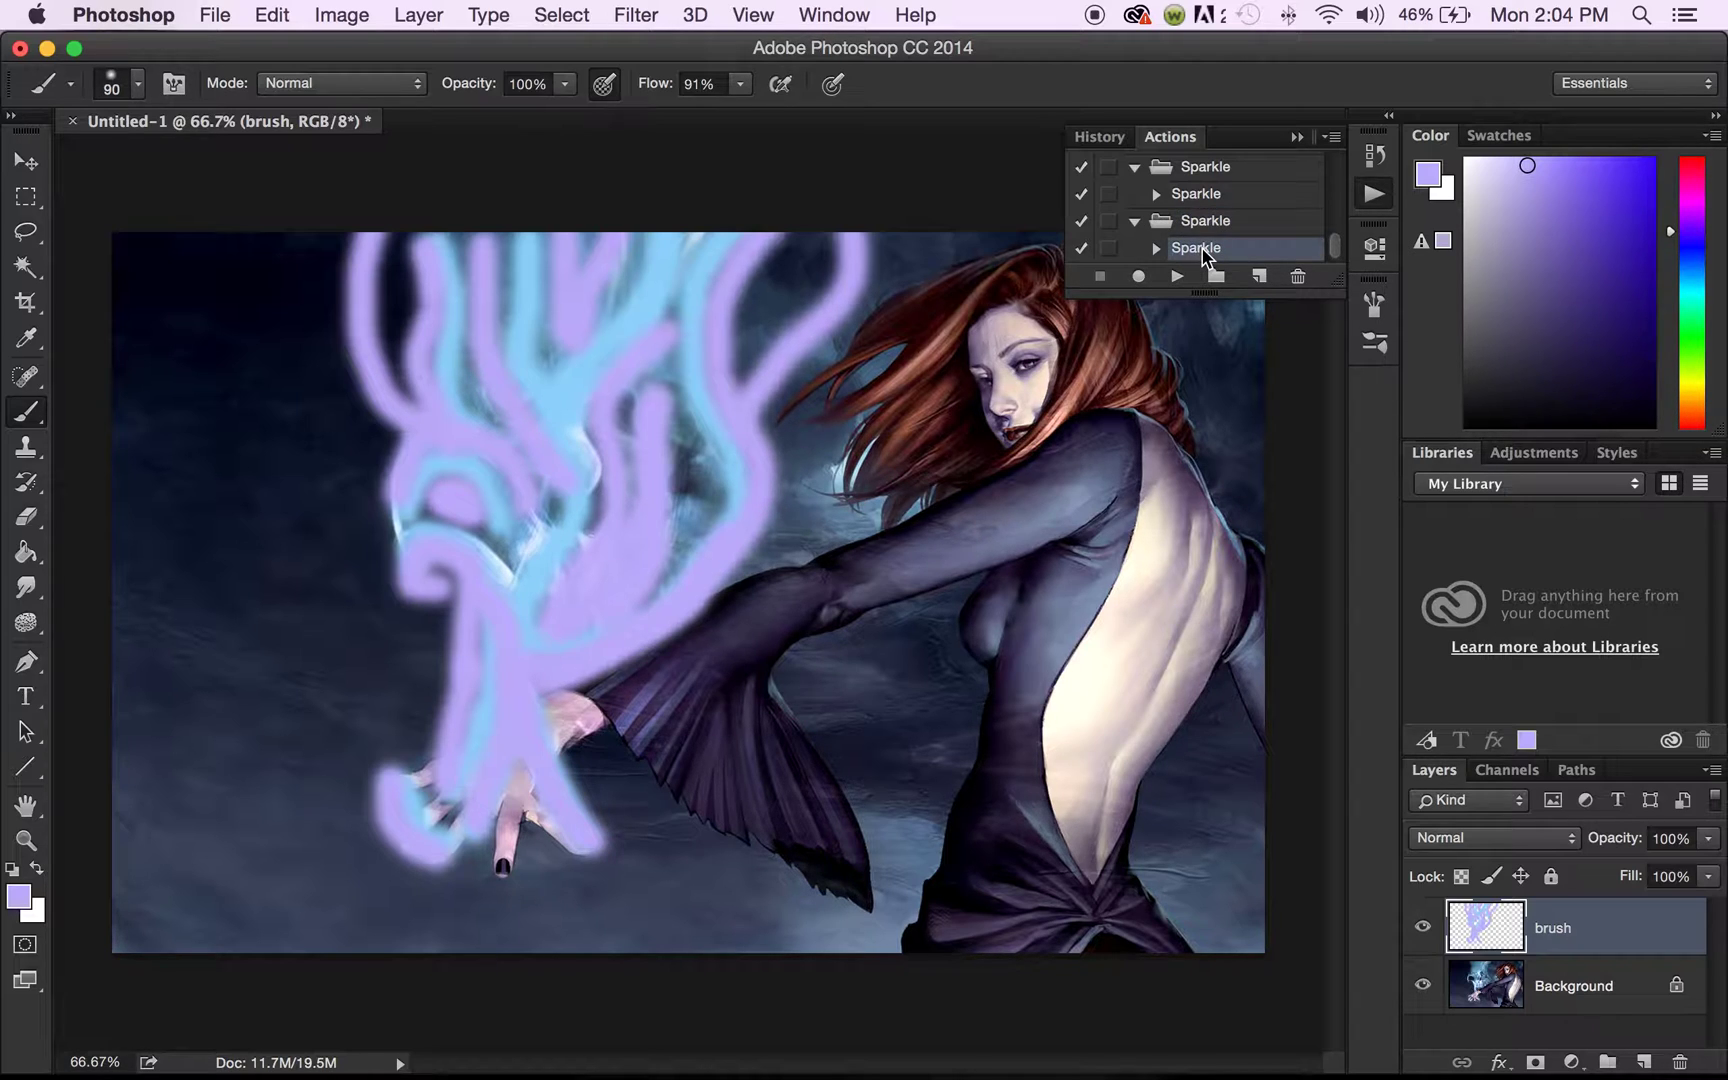
click(1177, 278)
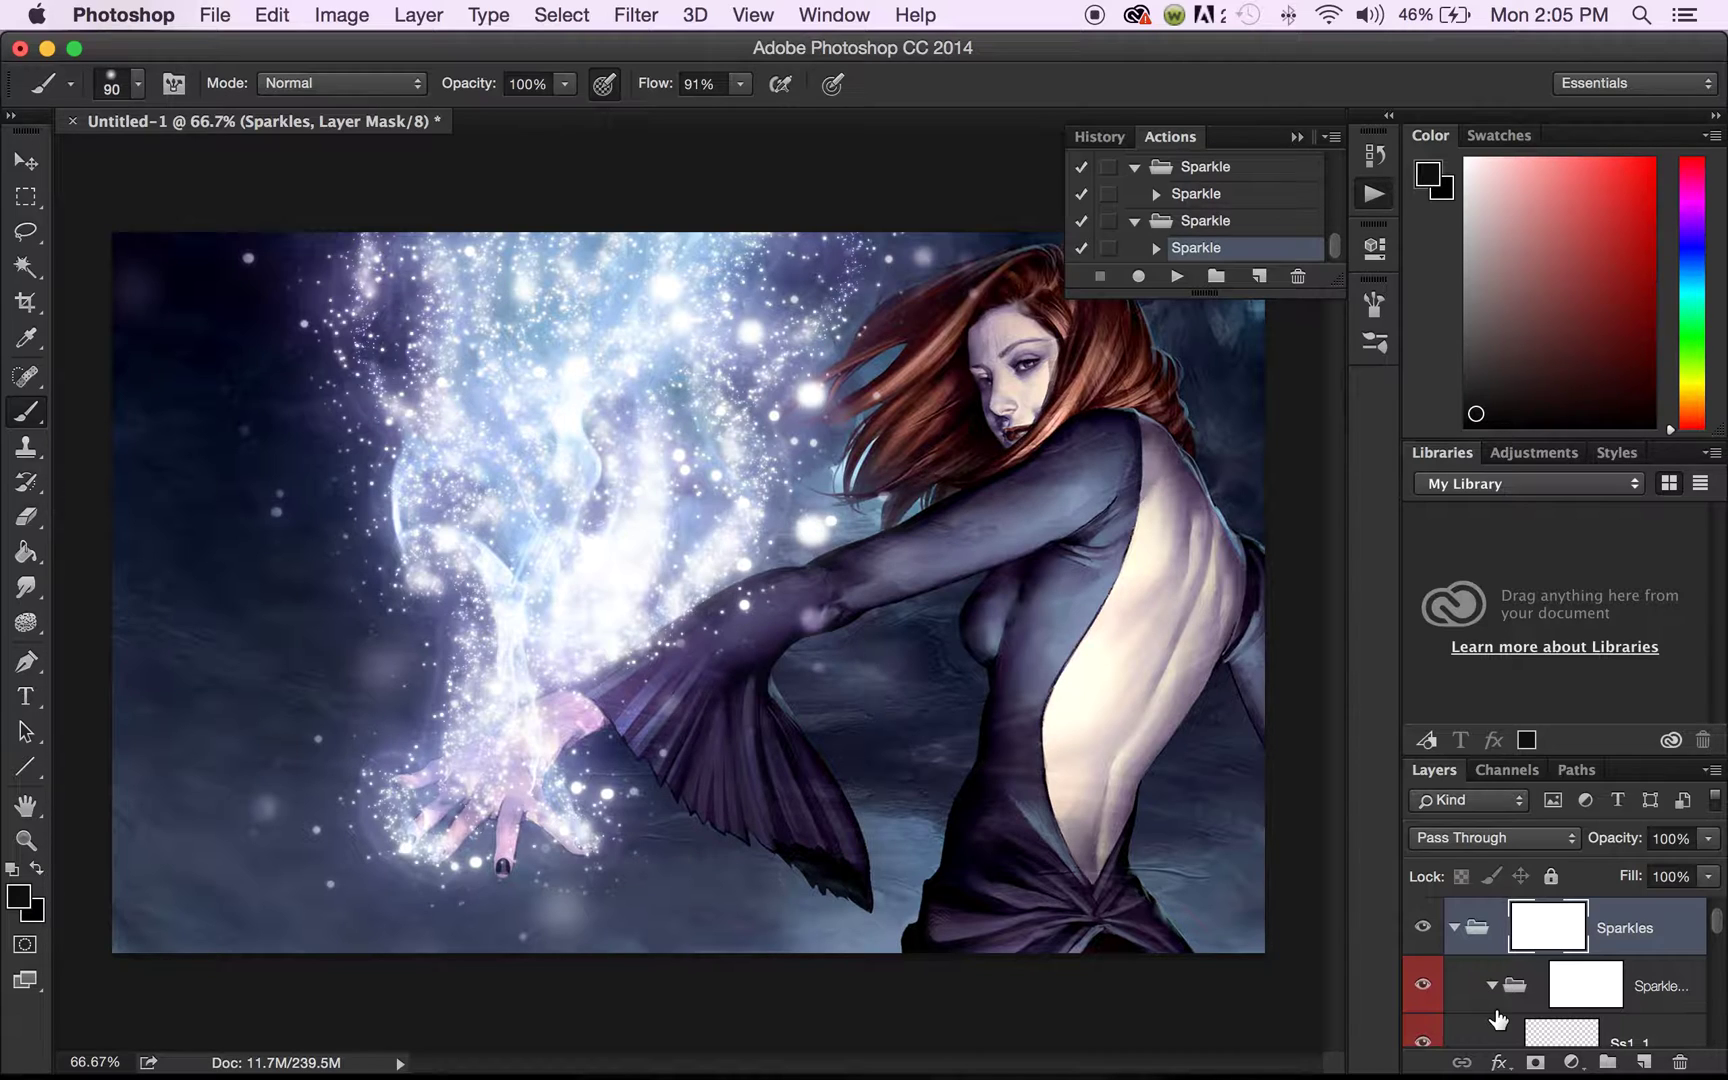
Step: Look through the layer stack produced by the Sparkle action, including the brush, Sparkles and first sparkle set entries
scroll(1497, 1018, down, 2)
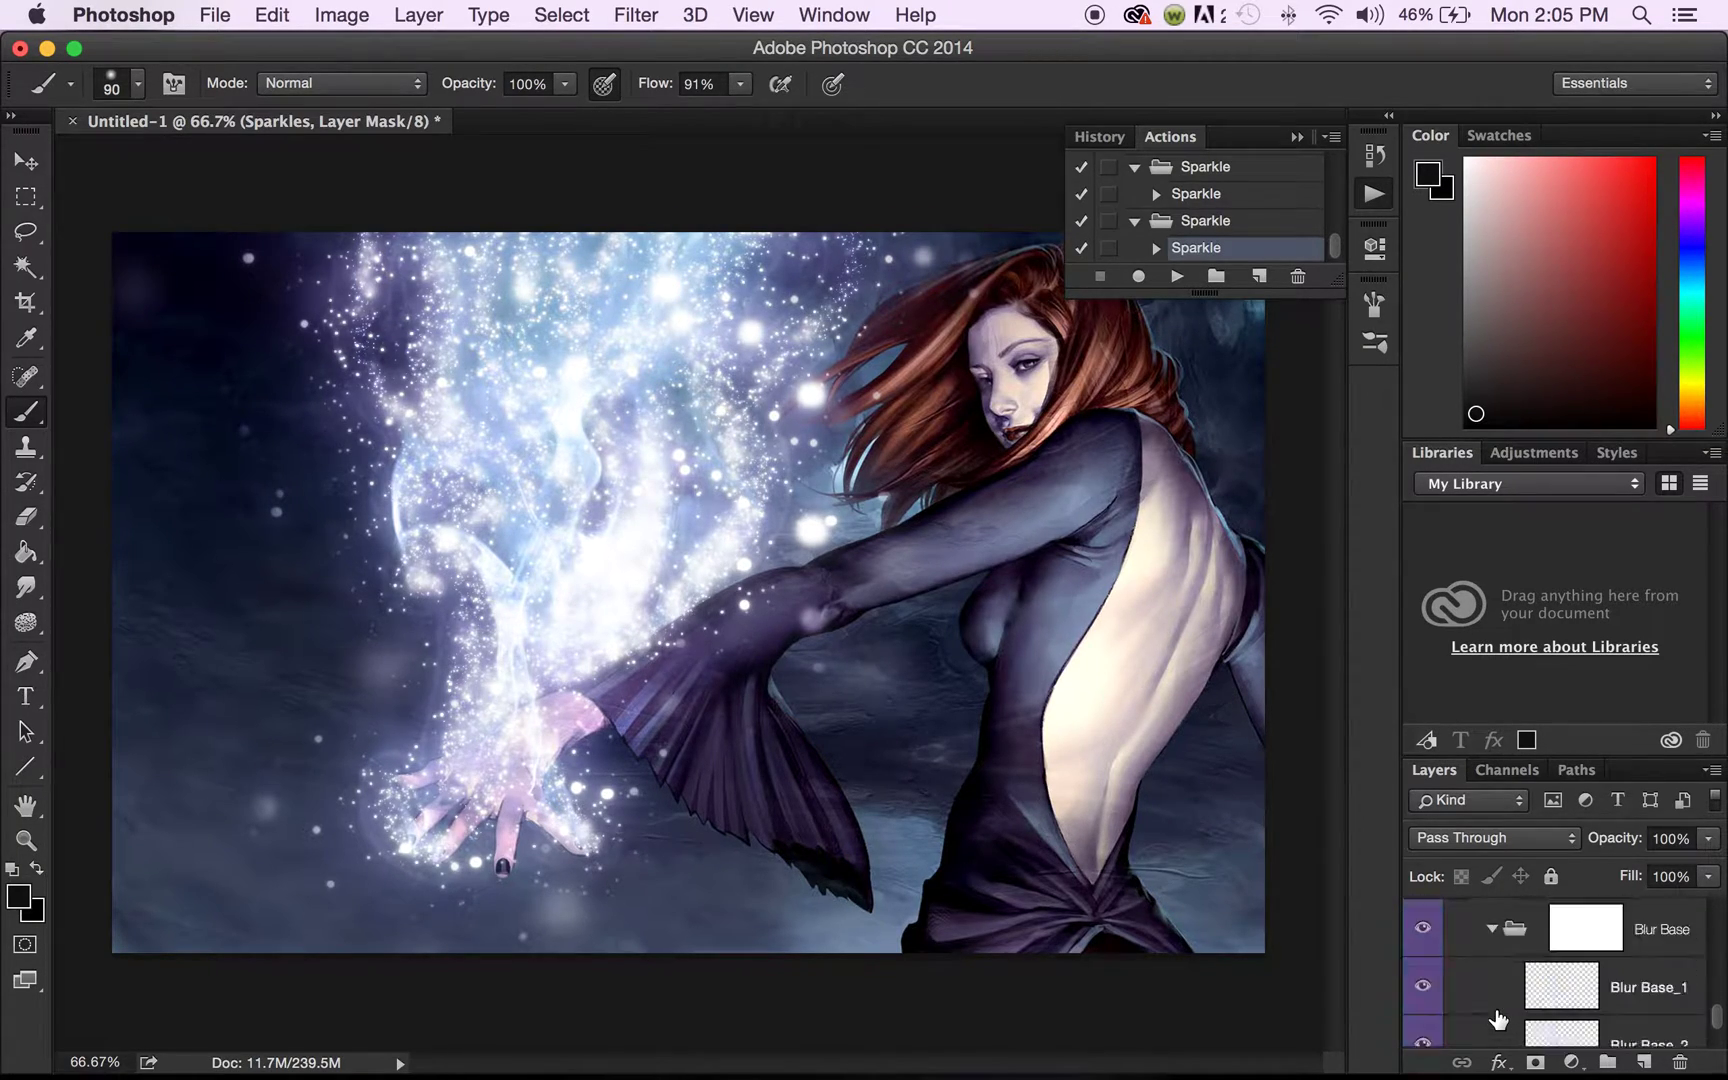
right_click(1497, 999)
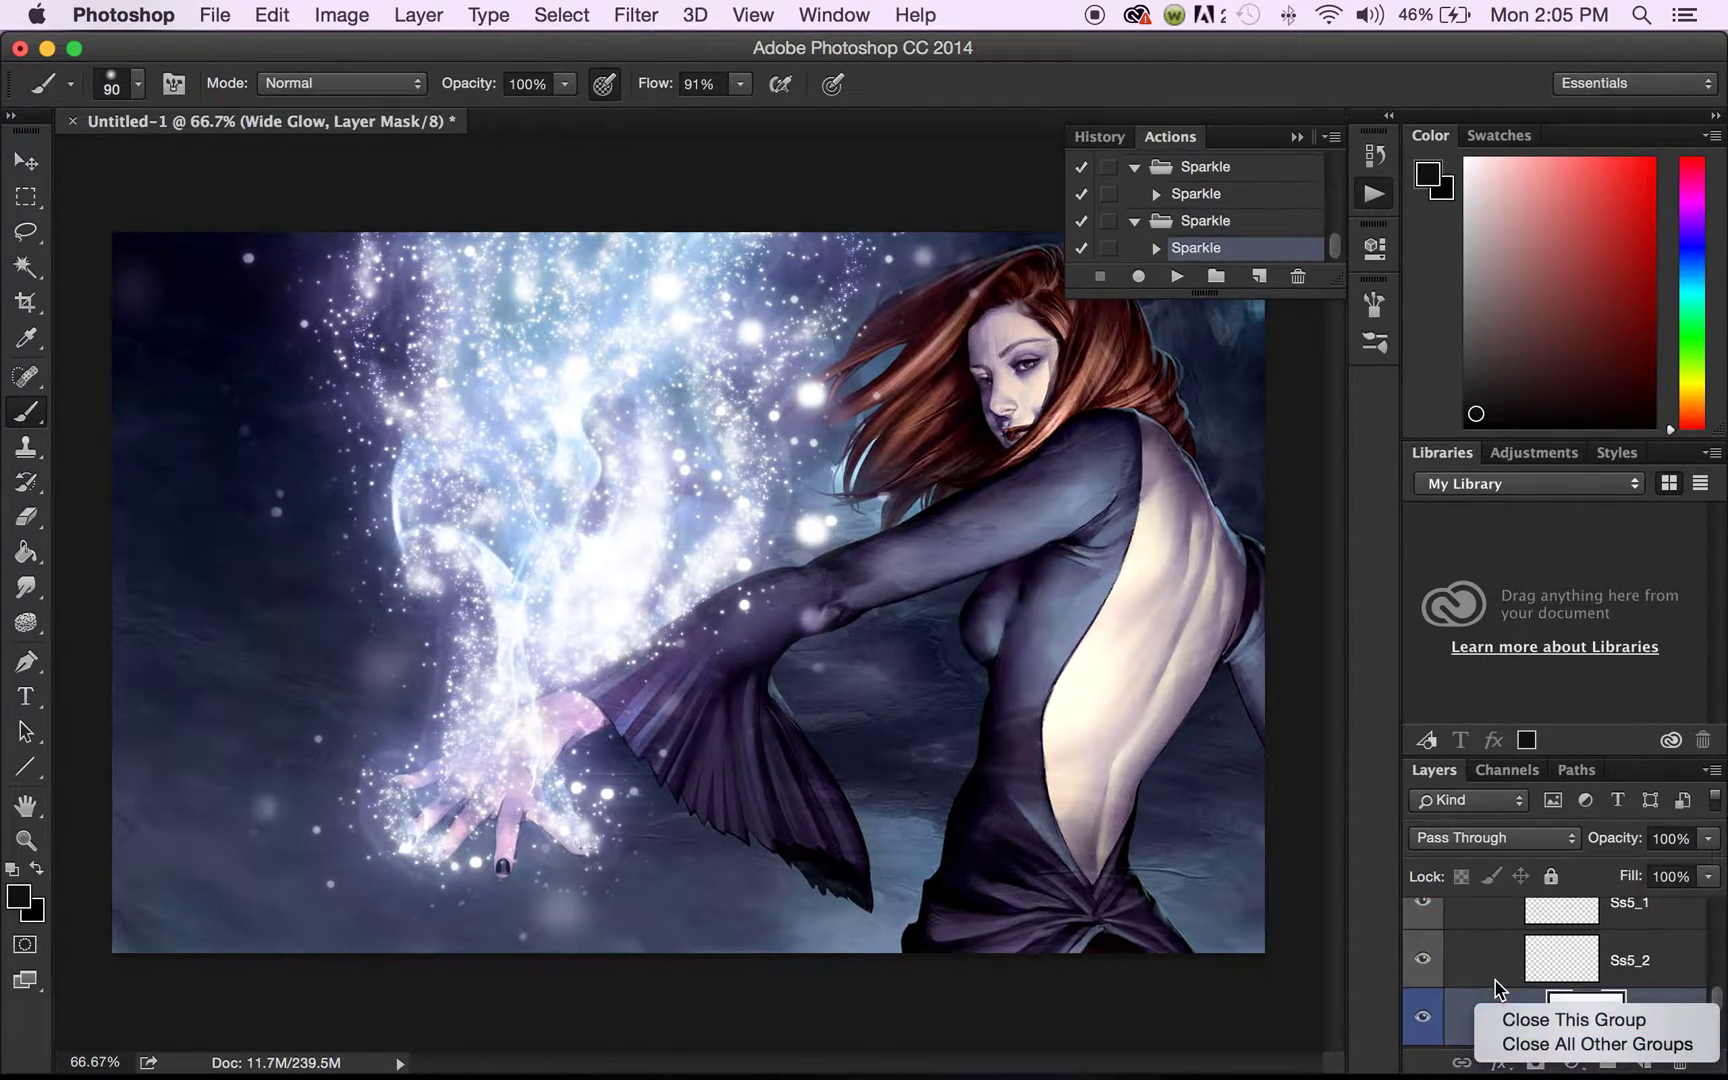
click(1497, 906)
scroll(1495, 974, up, 15)
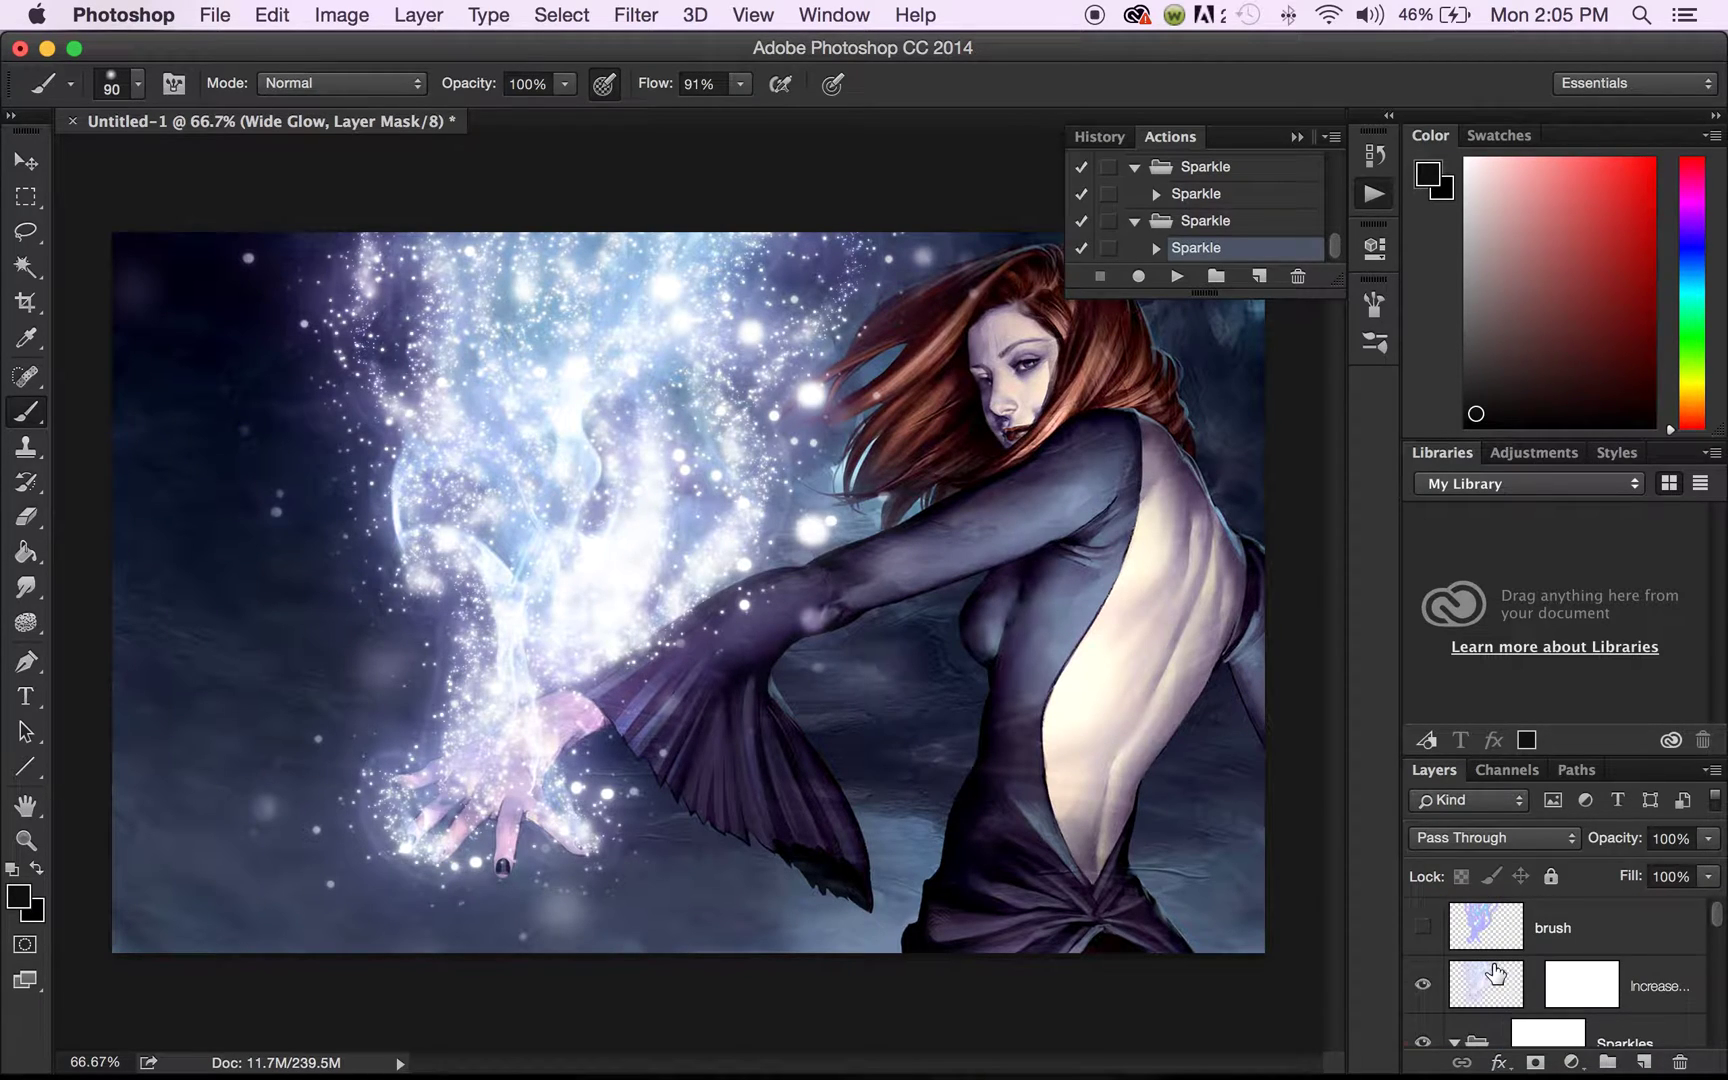
scroll(1495, 972, down, 2)
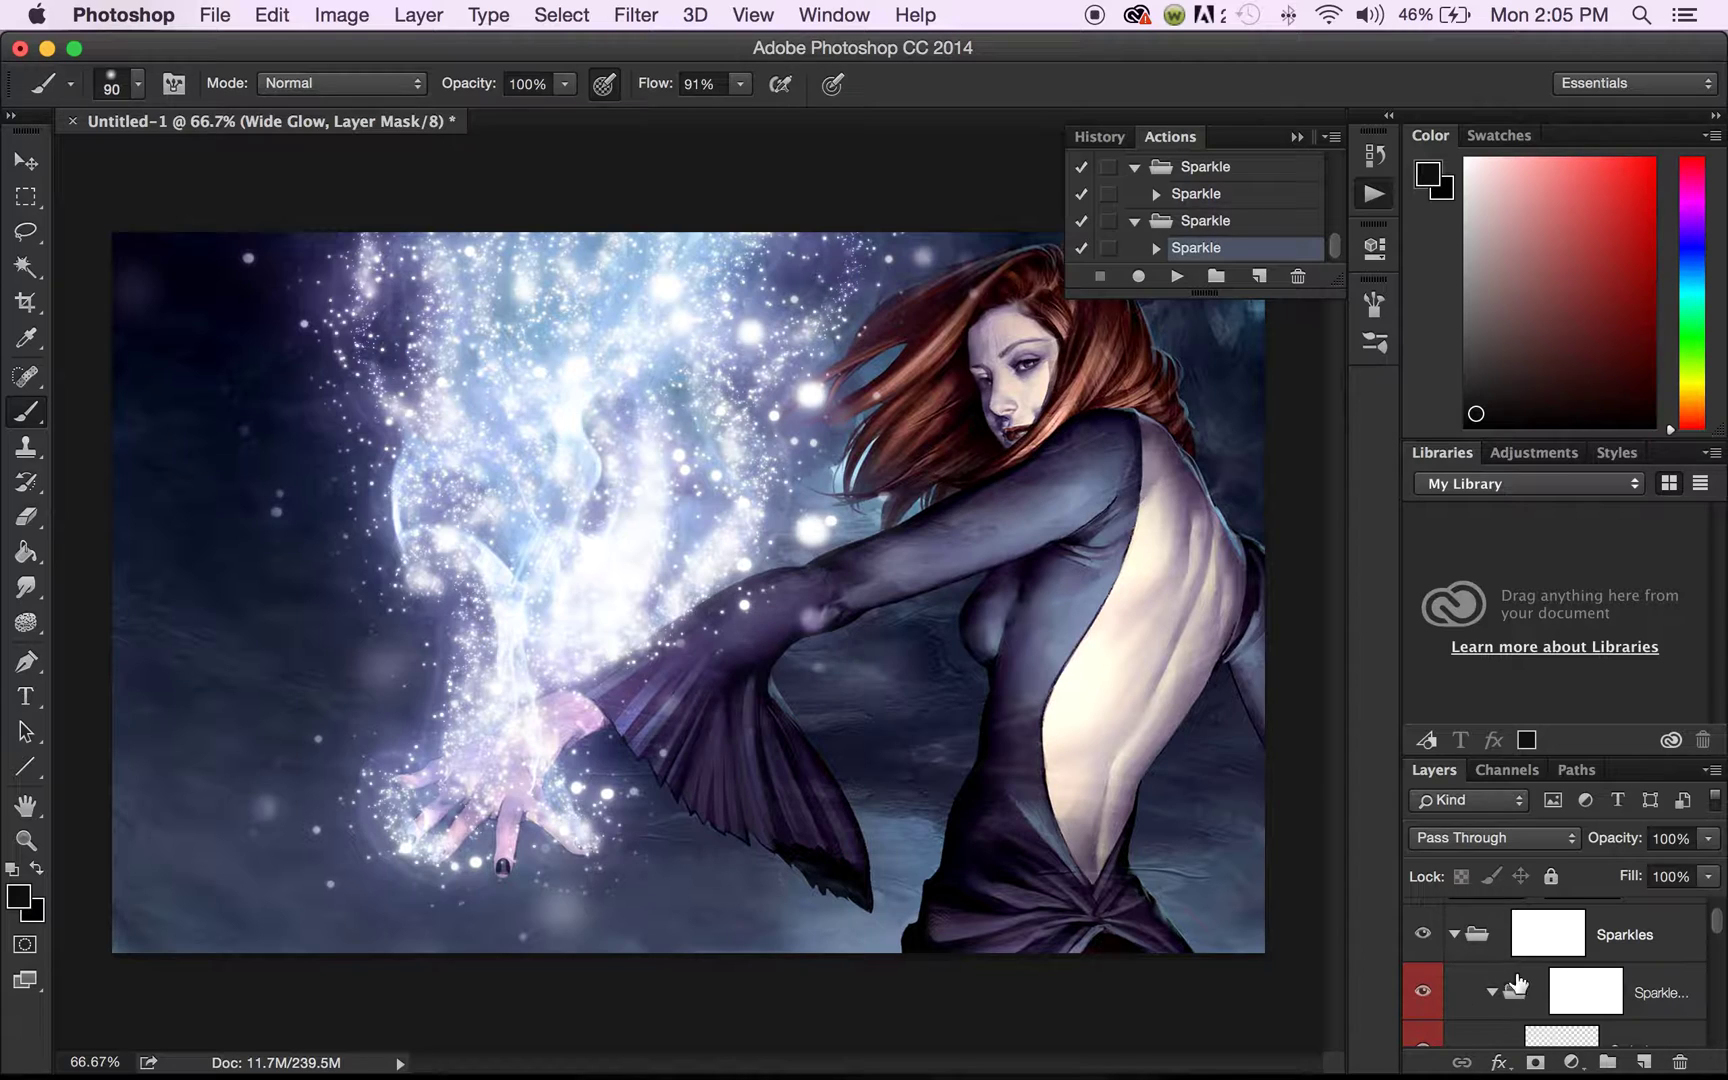
click(1423, 995)
scroll(1545, 992, down, 2)
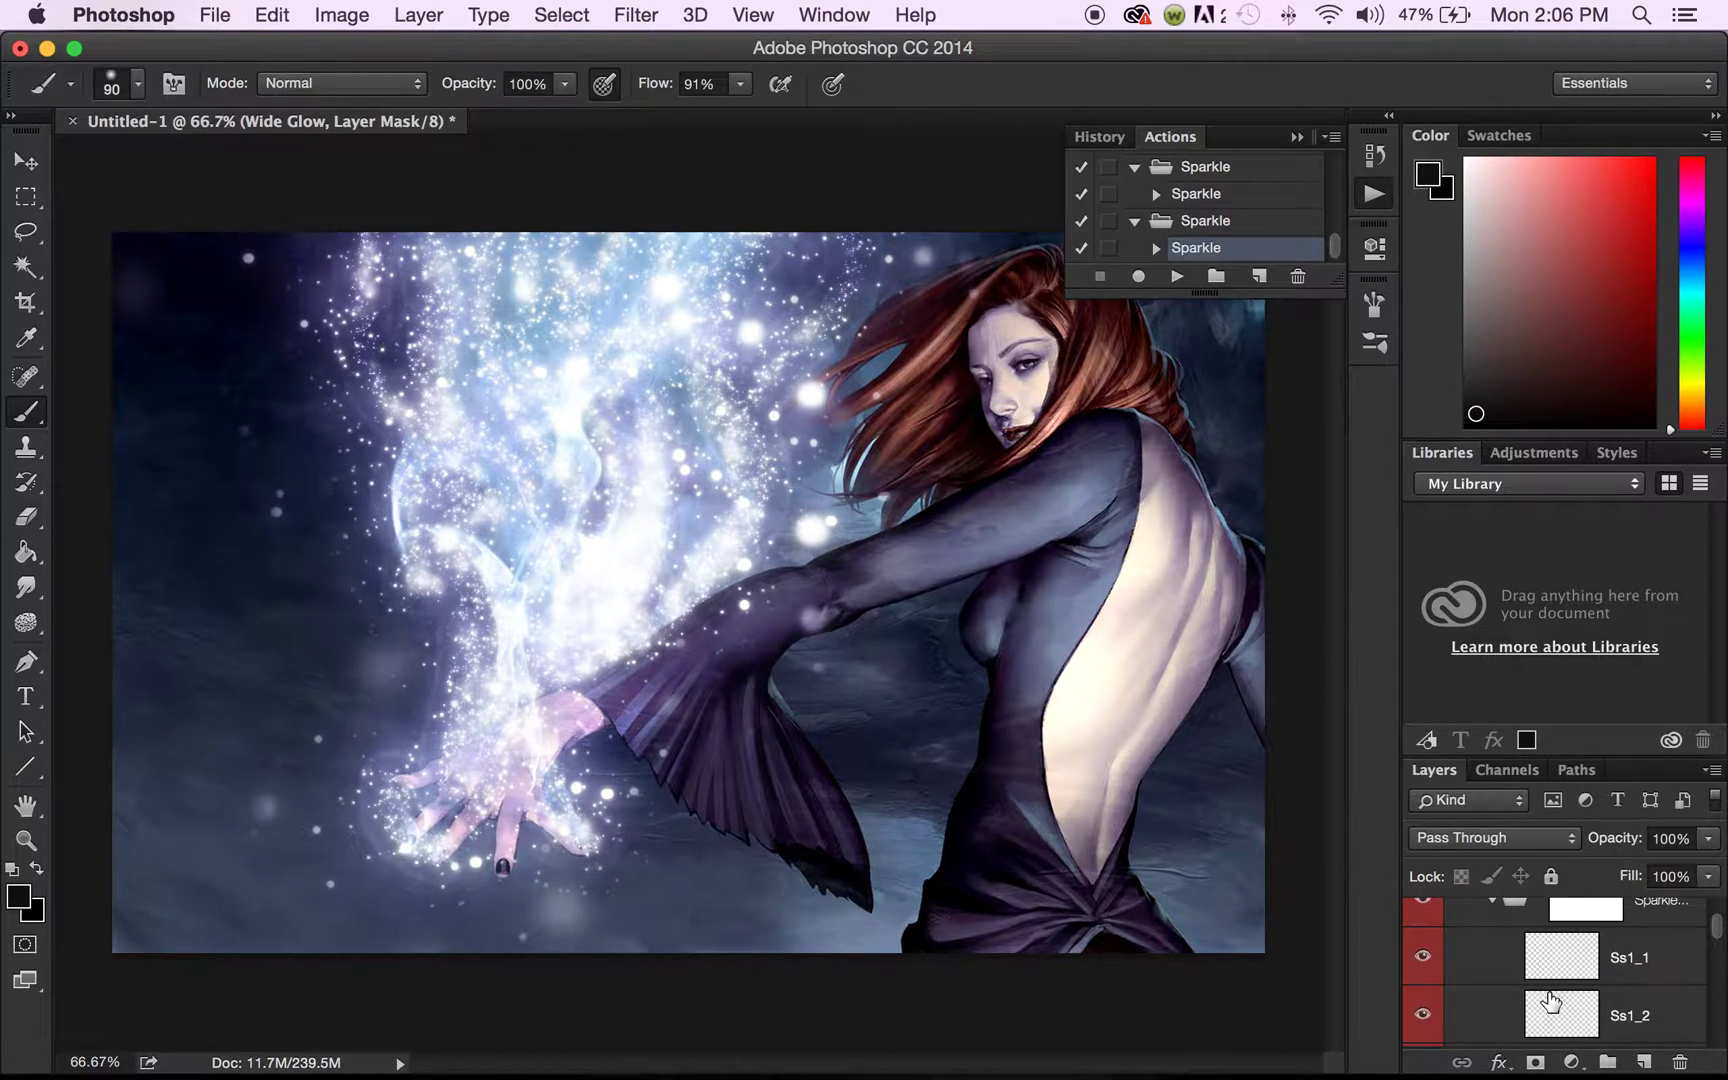
scroll(1527, 945, down, 2)
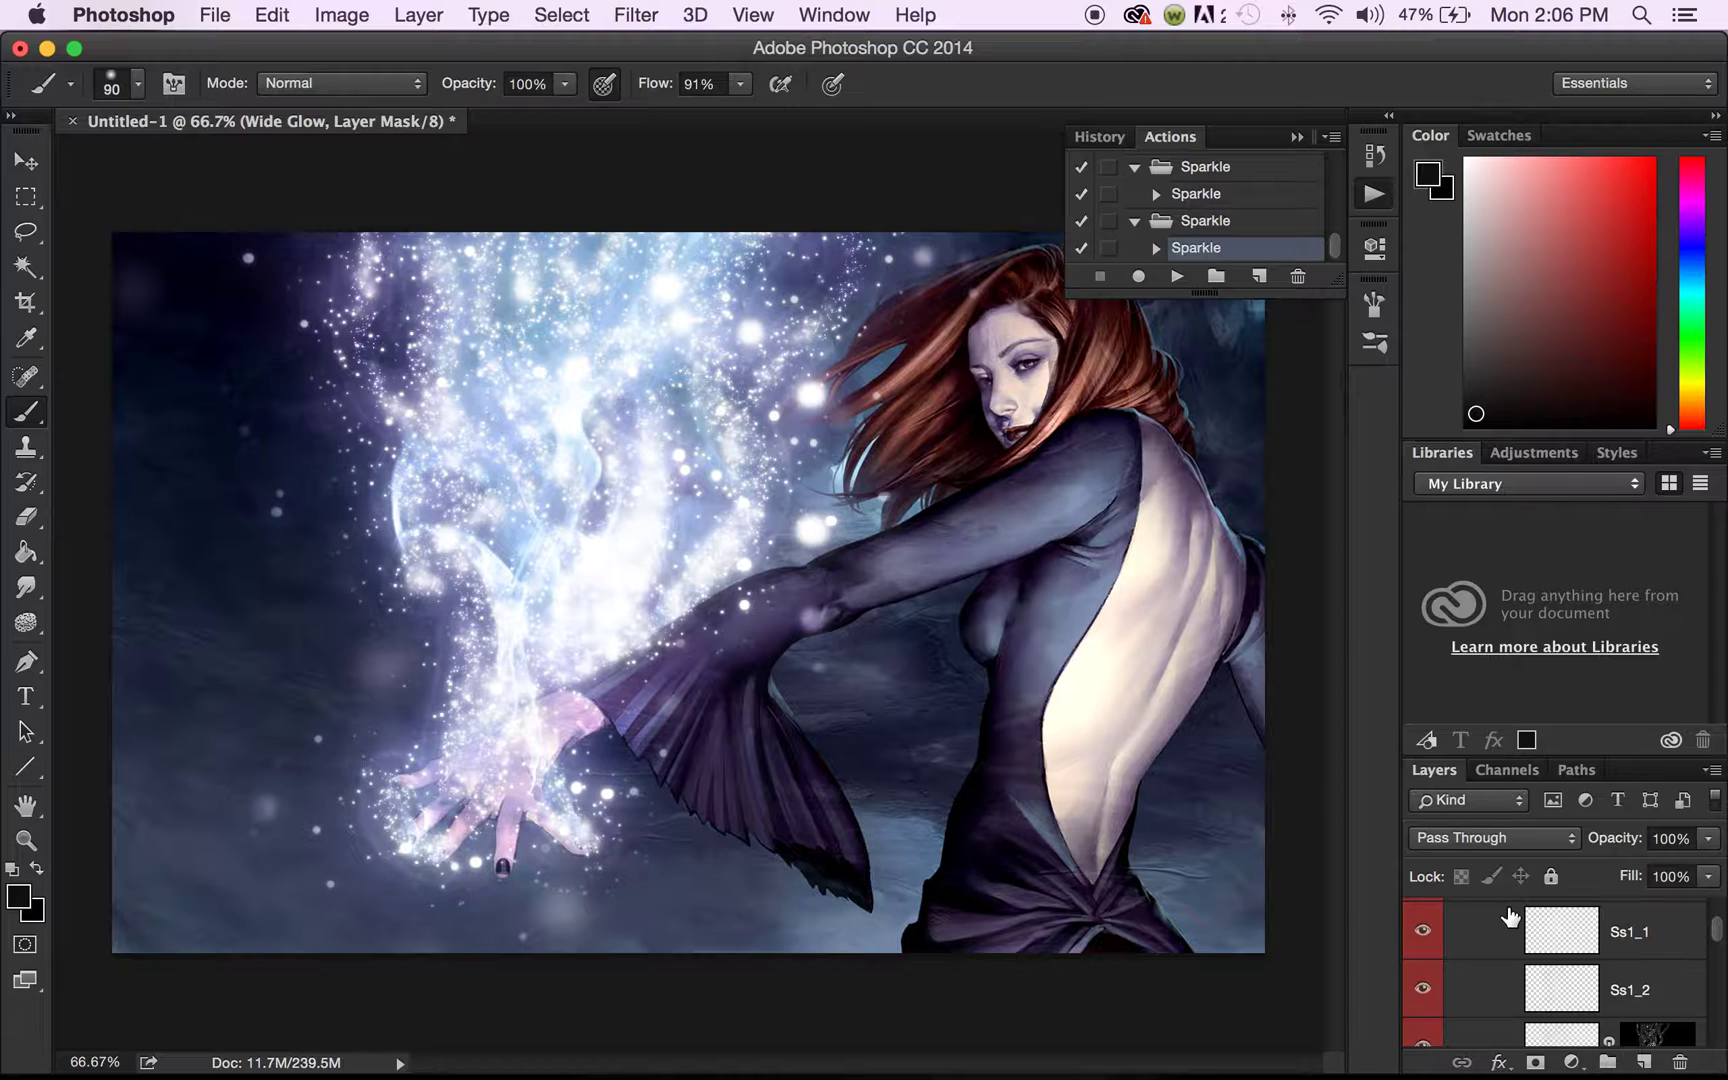
scroll(1510, 918, up, 2)
scroll(1510, 918, down, 1)
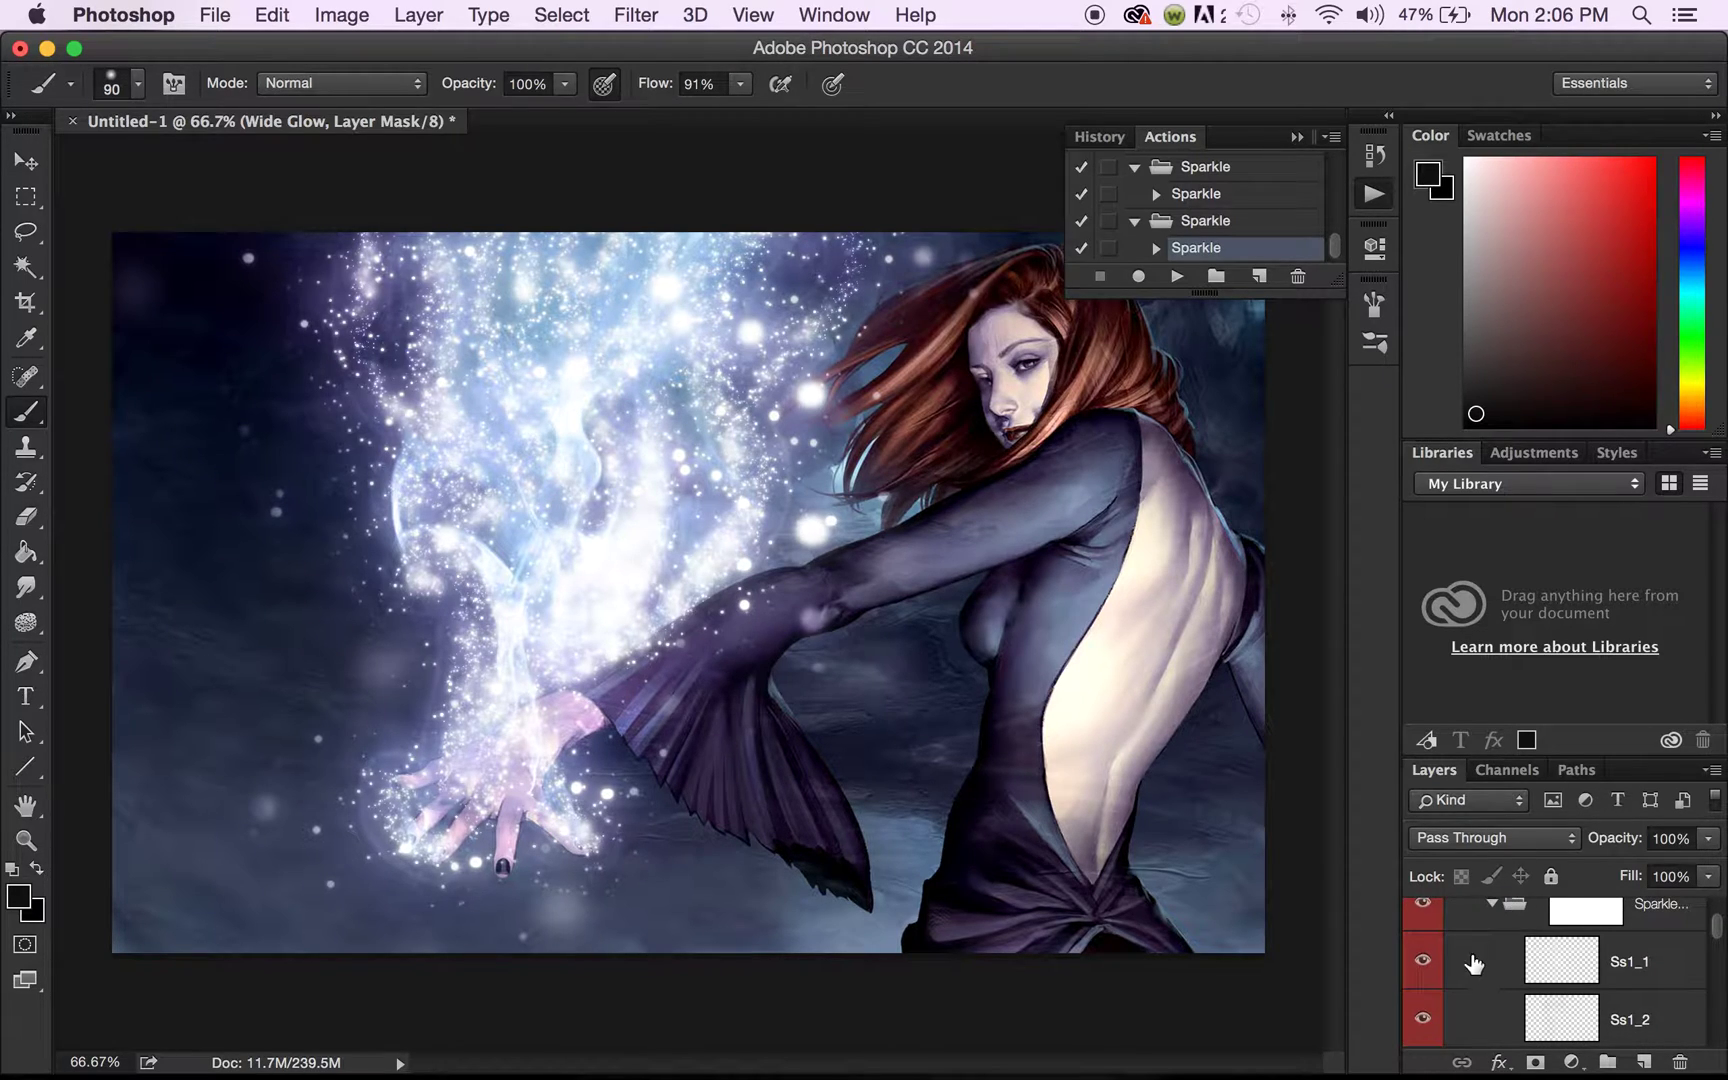
Step: Hide and show the layers of the first sparkle set, including Ss1_1 and Ss1_2, and its whole group to compare their effect
click(1424, 963)
scroll(1424, 965, down, 2)
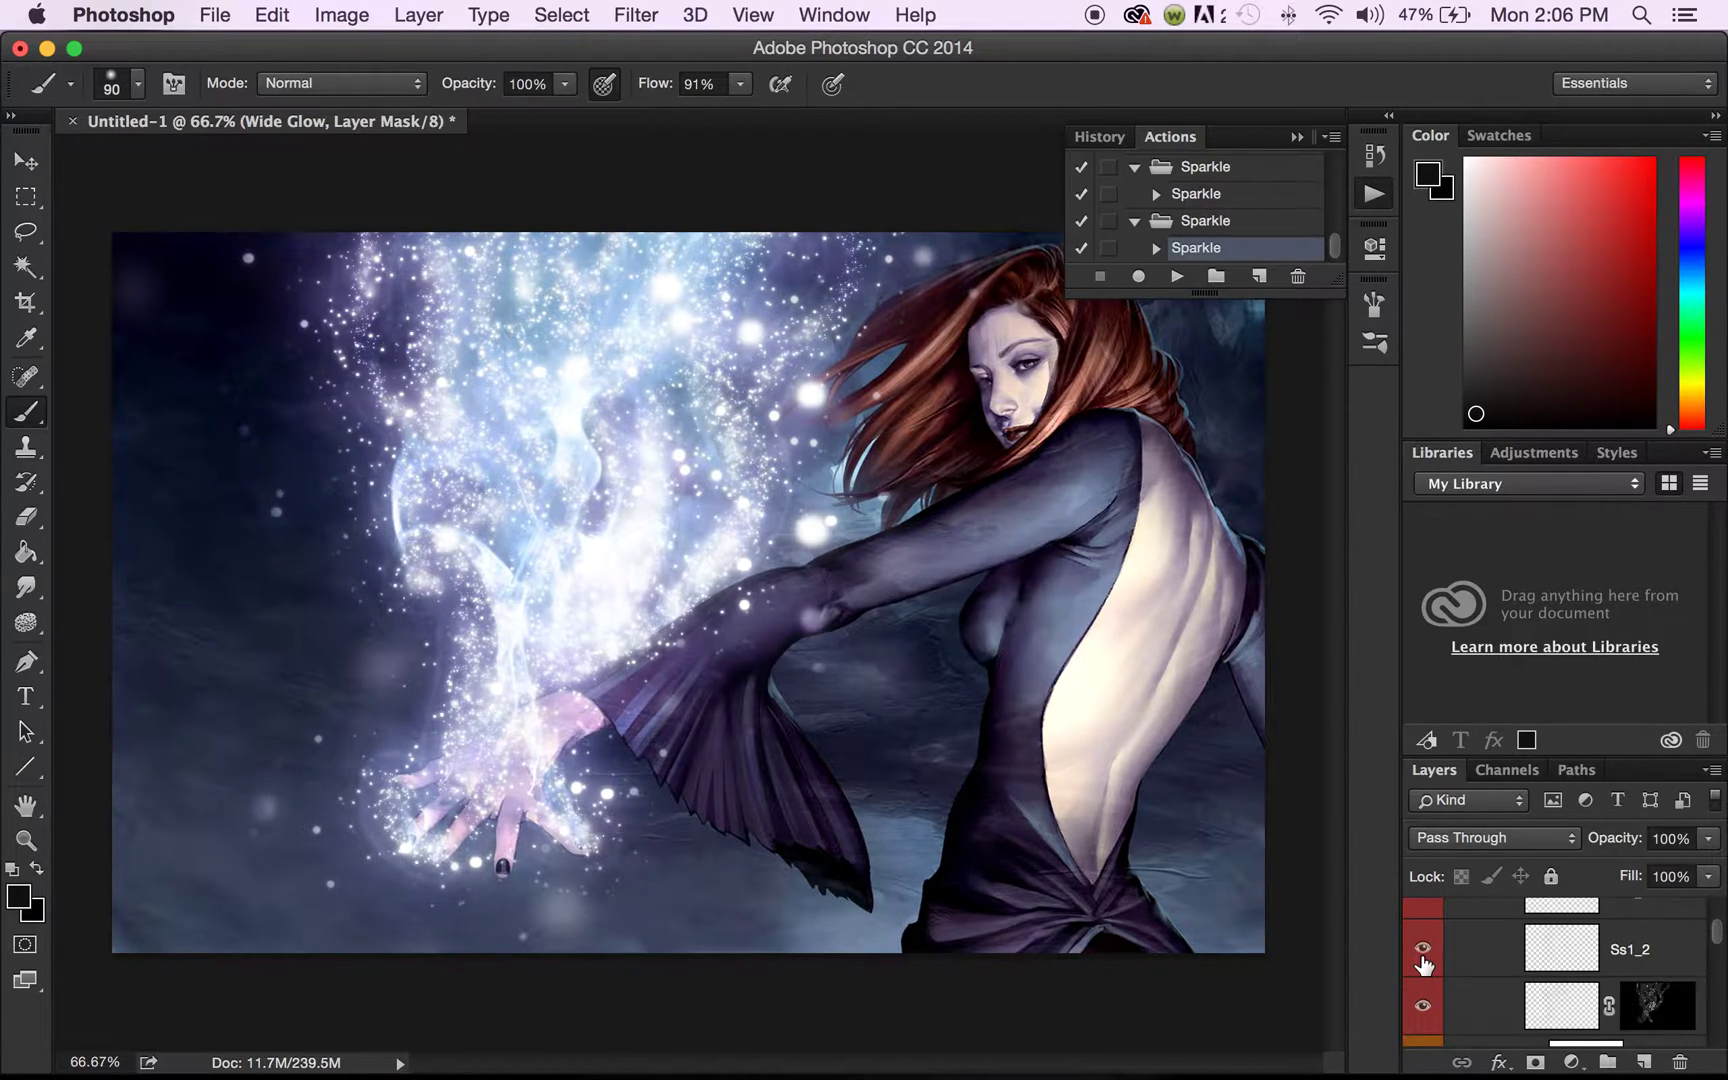
scroll(1424, 965, up, 3)
scroll(1424, 965, down, 1)
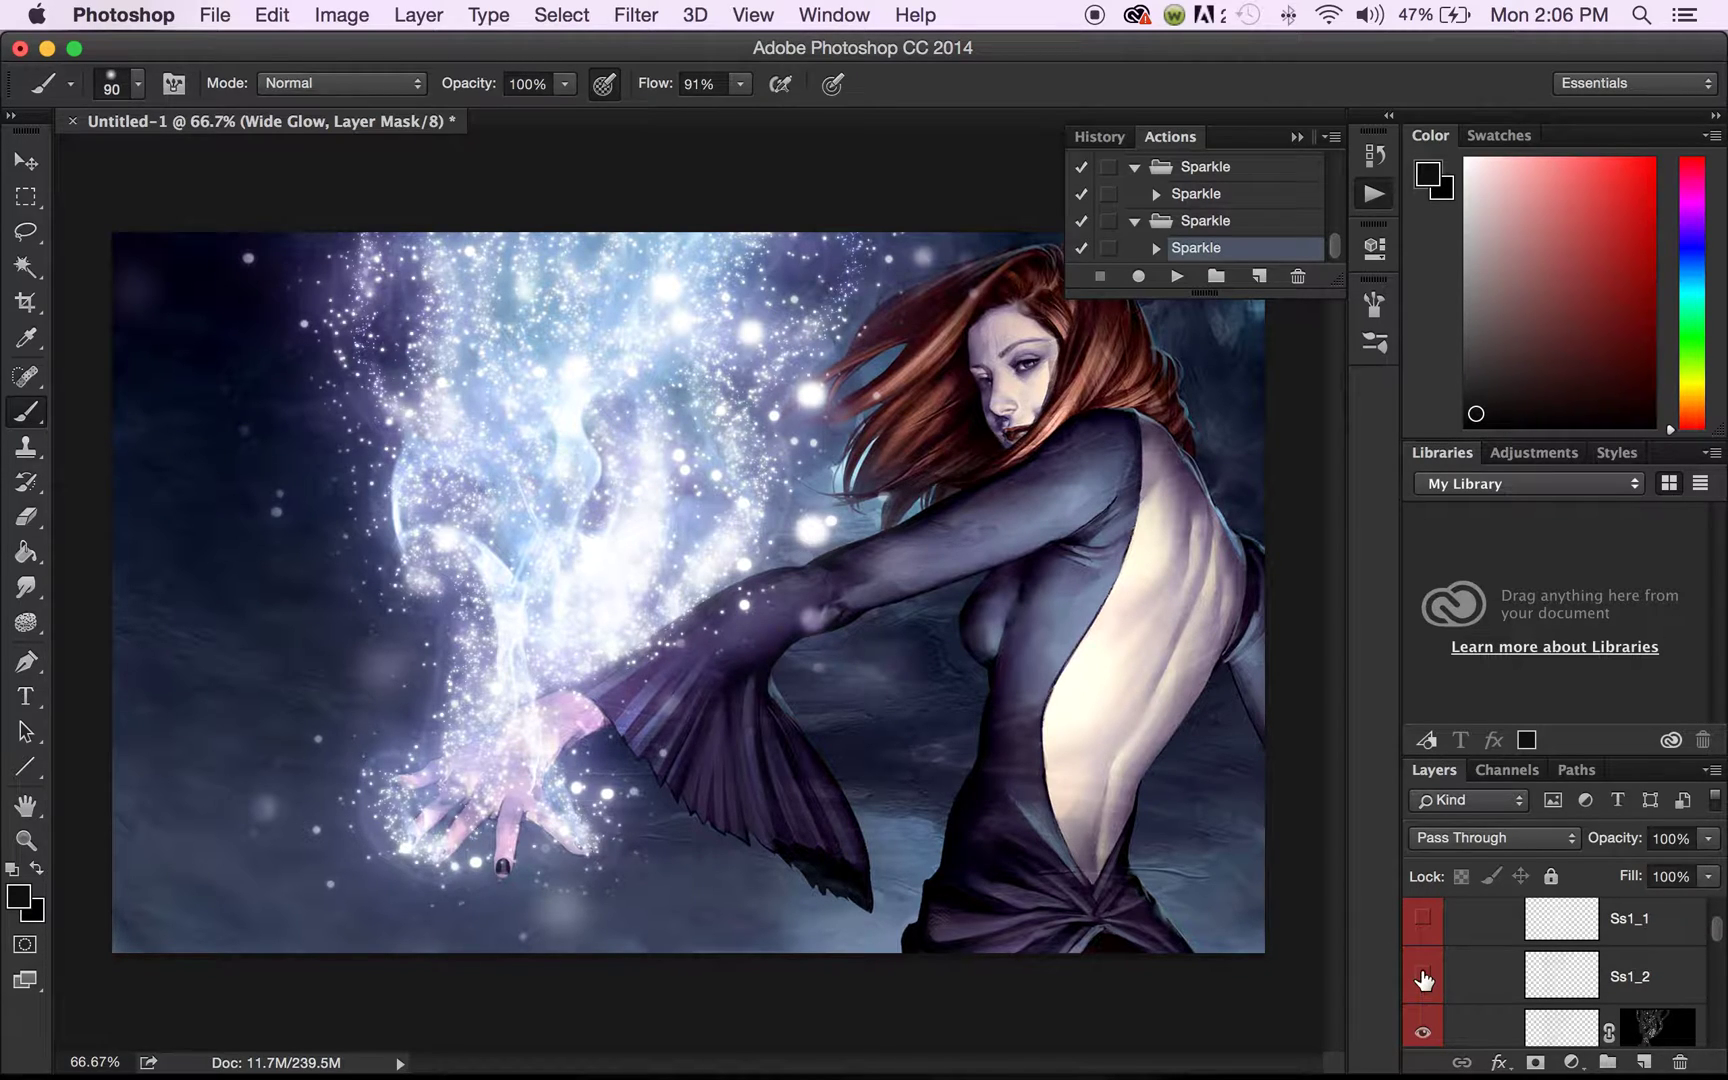
click(1424, 978)
click(1424, 1031)
click(1424, 986)
scroll(1424, 982, up, 1)
scroll(1423, 953, up, 4)
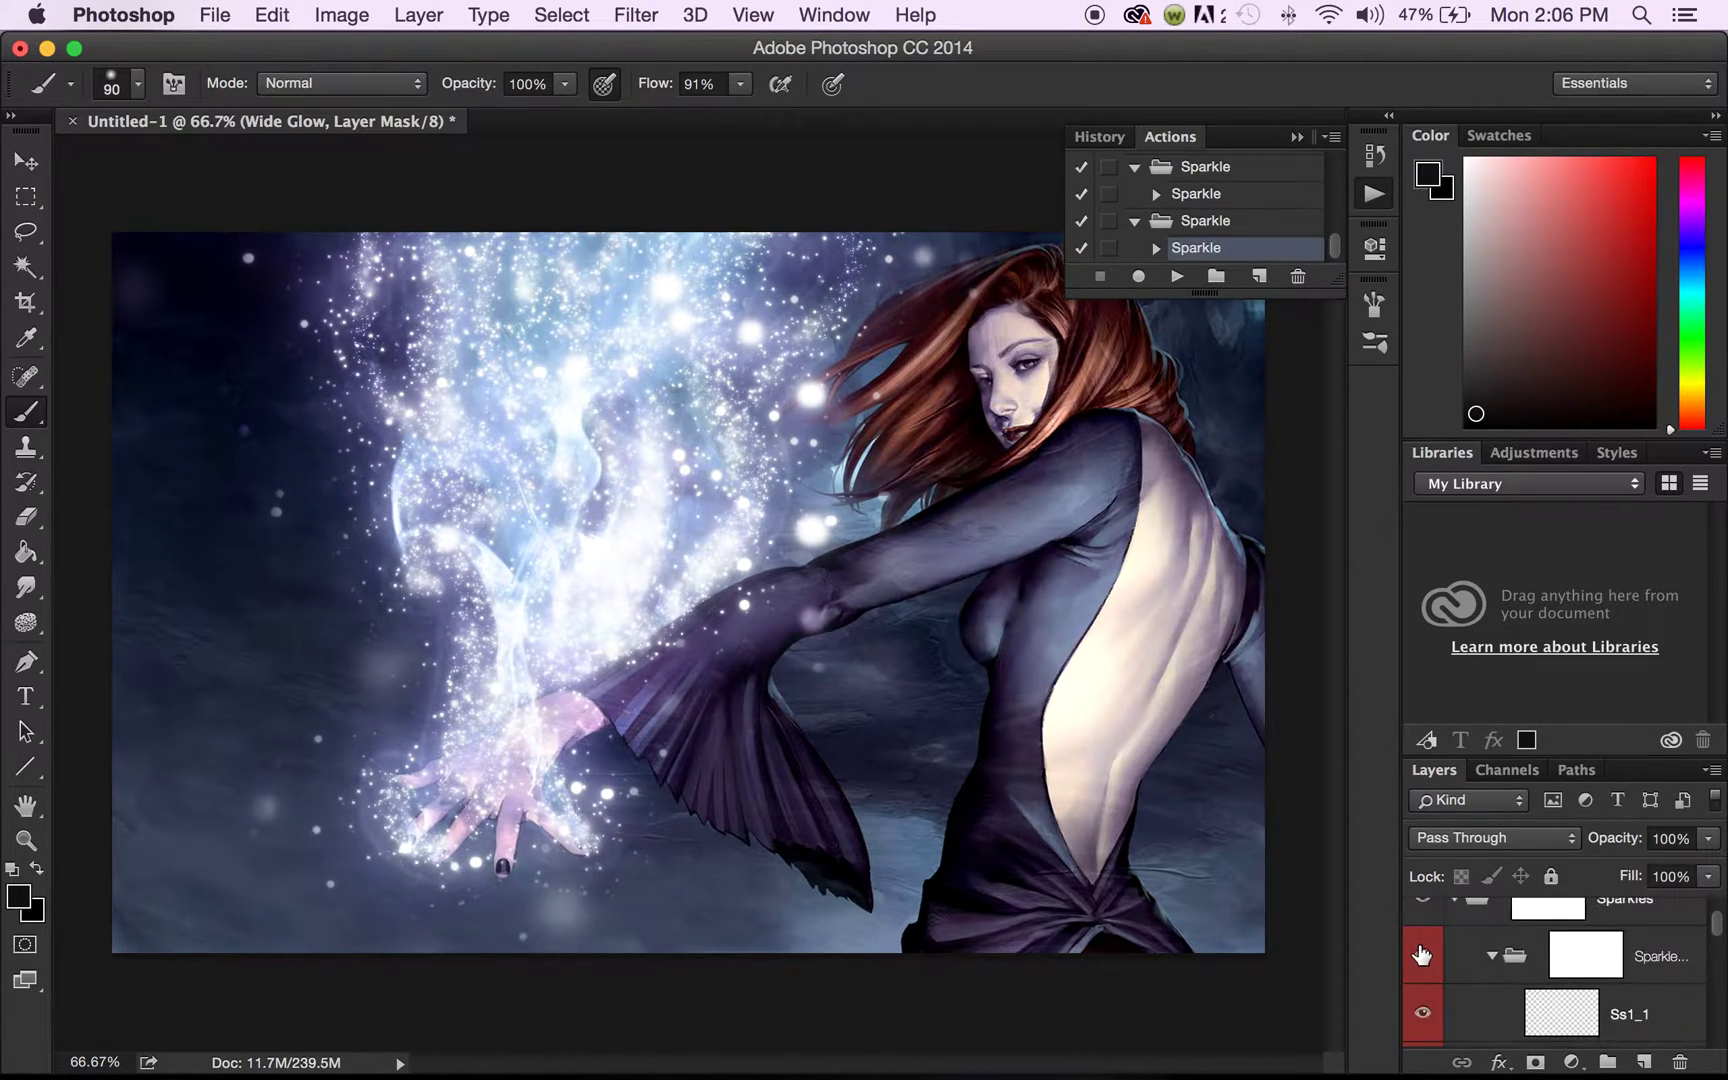
scroll(1422, 955, down, 1)
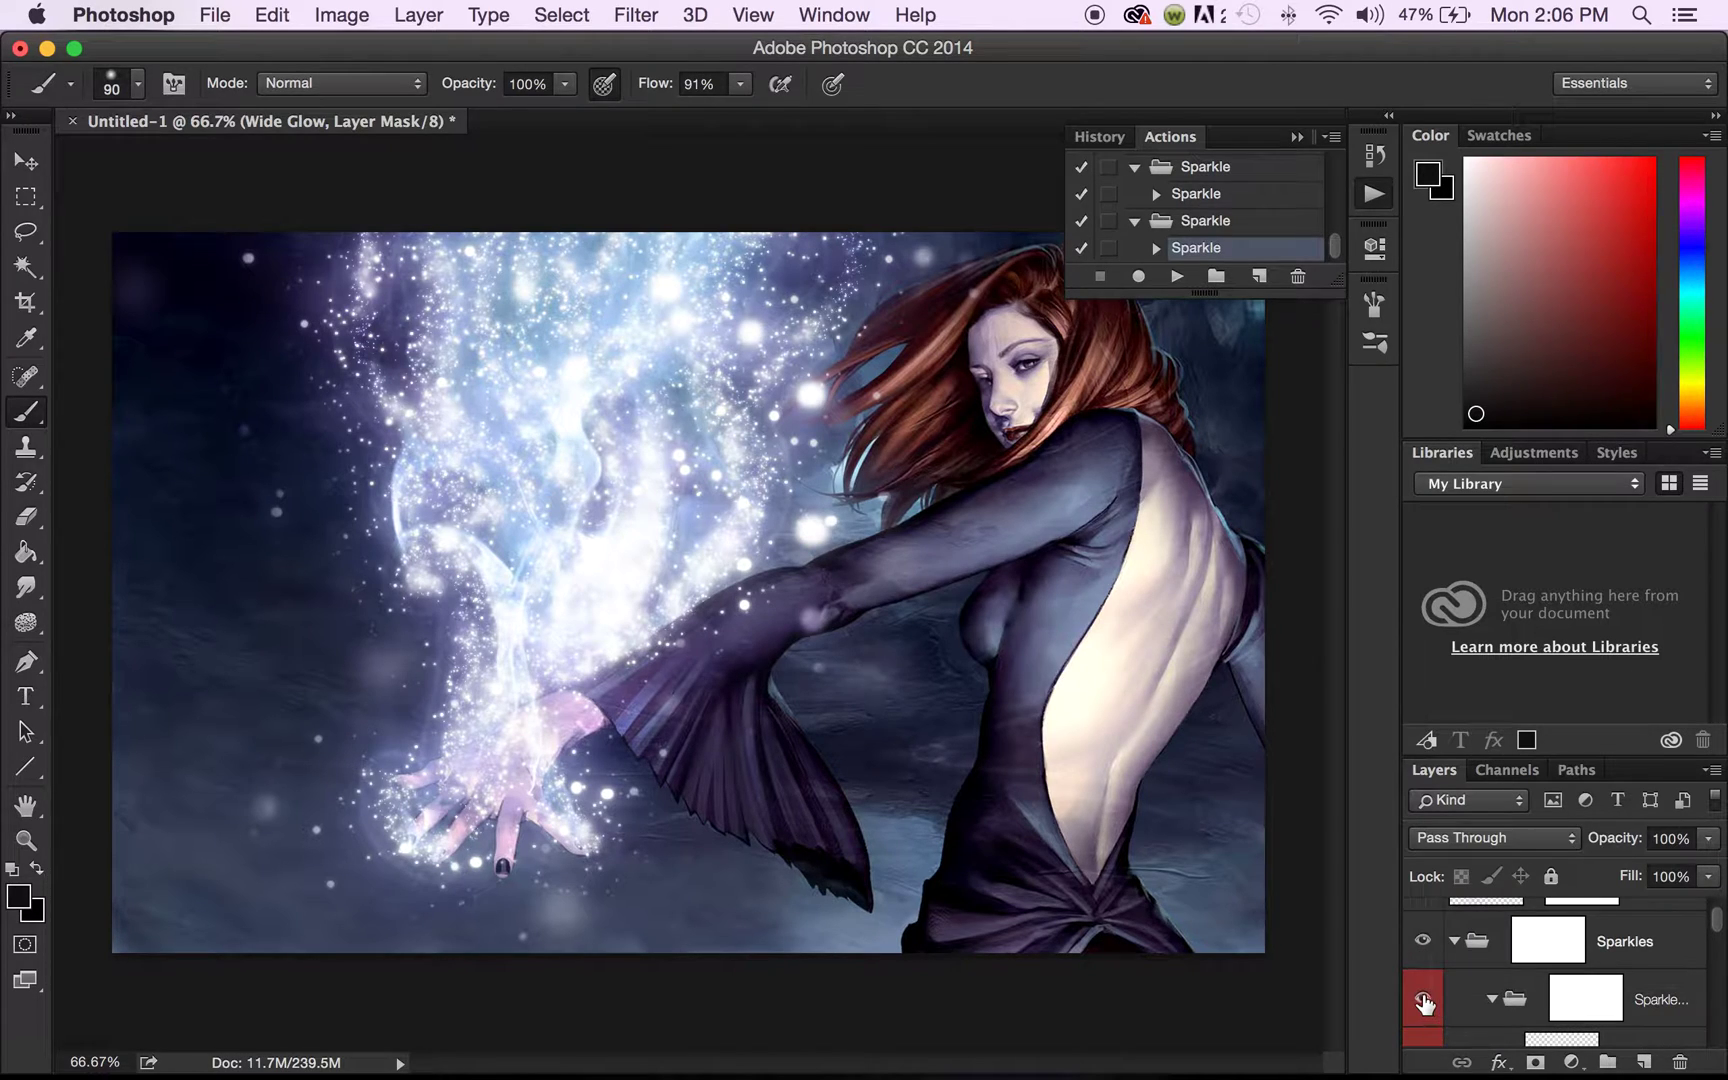
click(1422, 999)
click(1422, 999)
Step: Lower the opacity of the Sparkles_Set 1 group to 52%
click(1655, 1000)
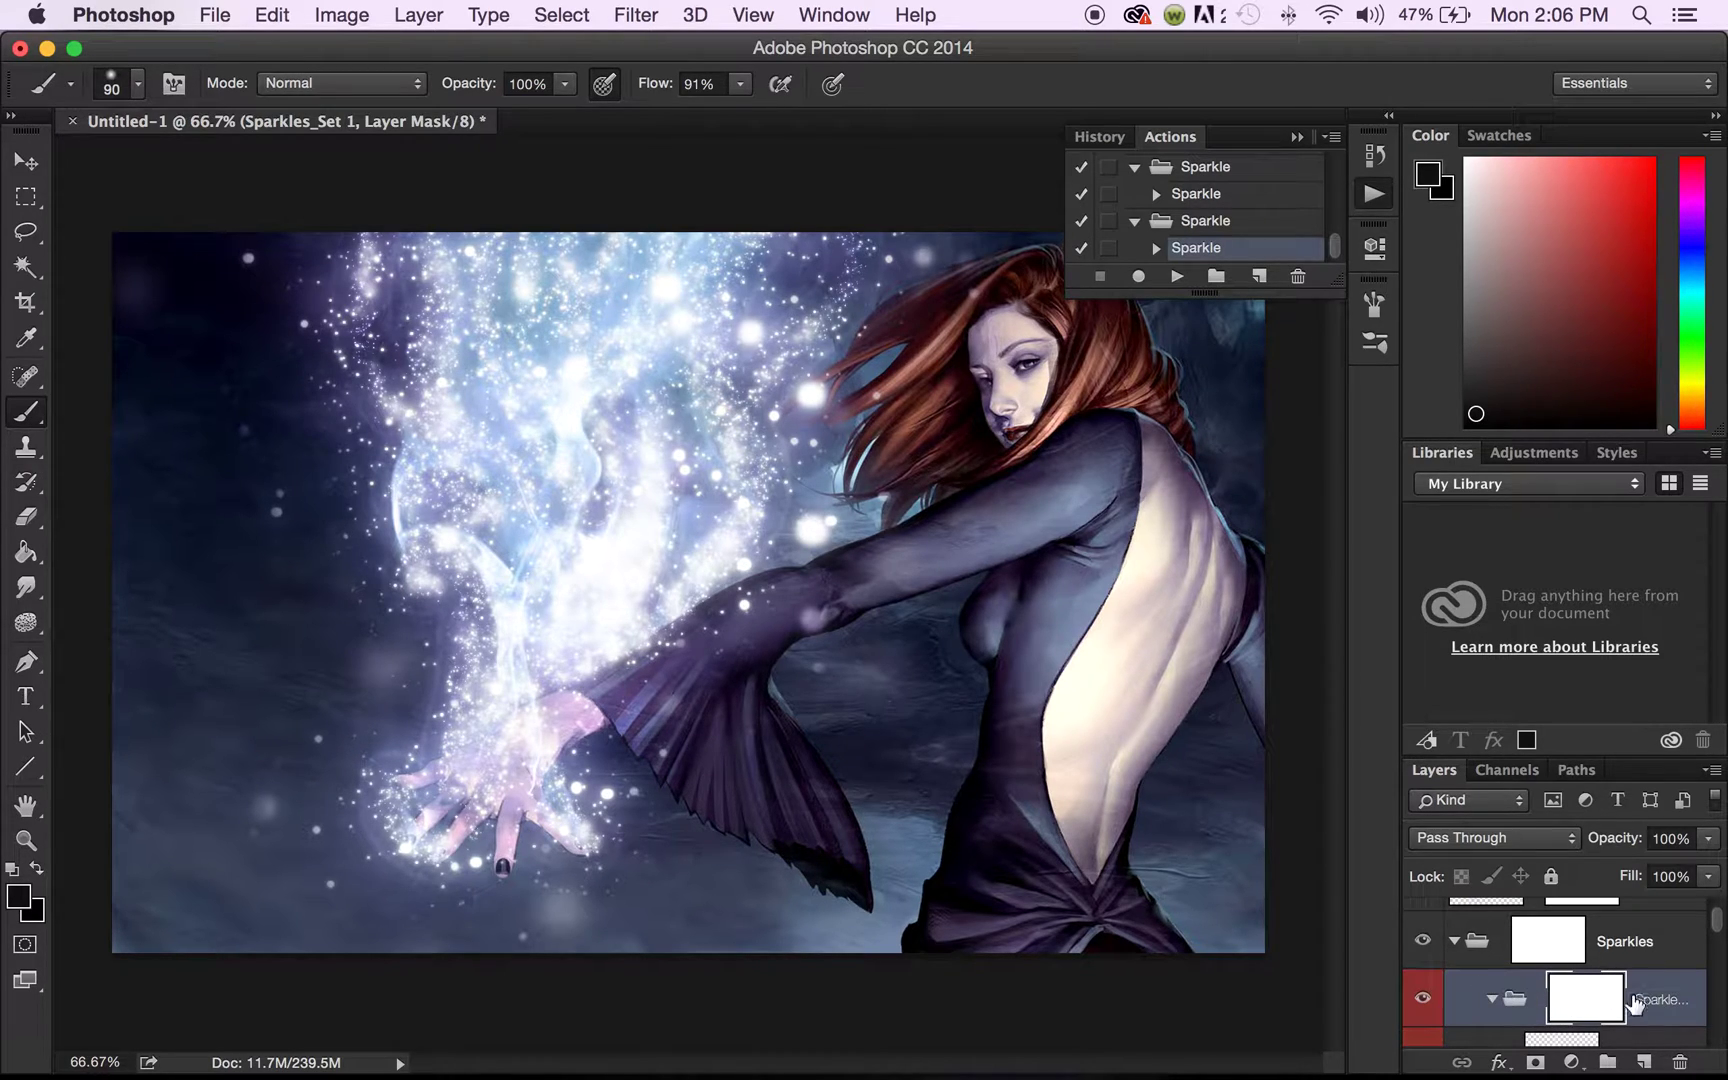
click(1703, 840)
drag(1714, 873, 1651, 880)
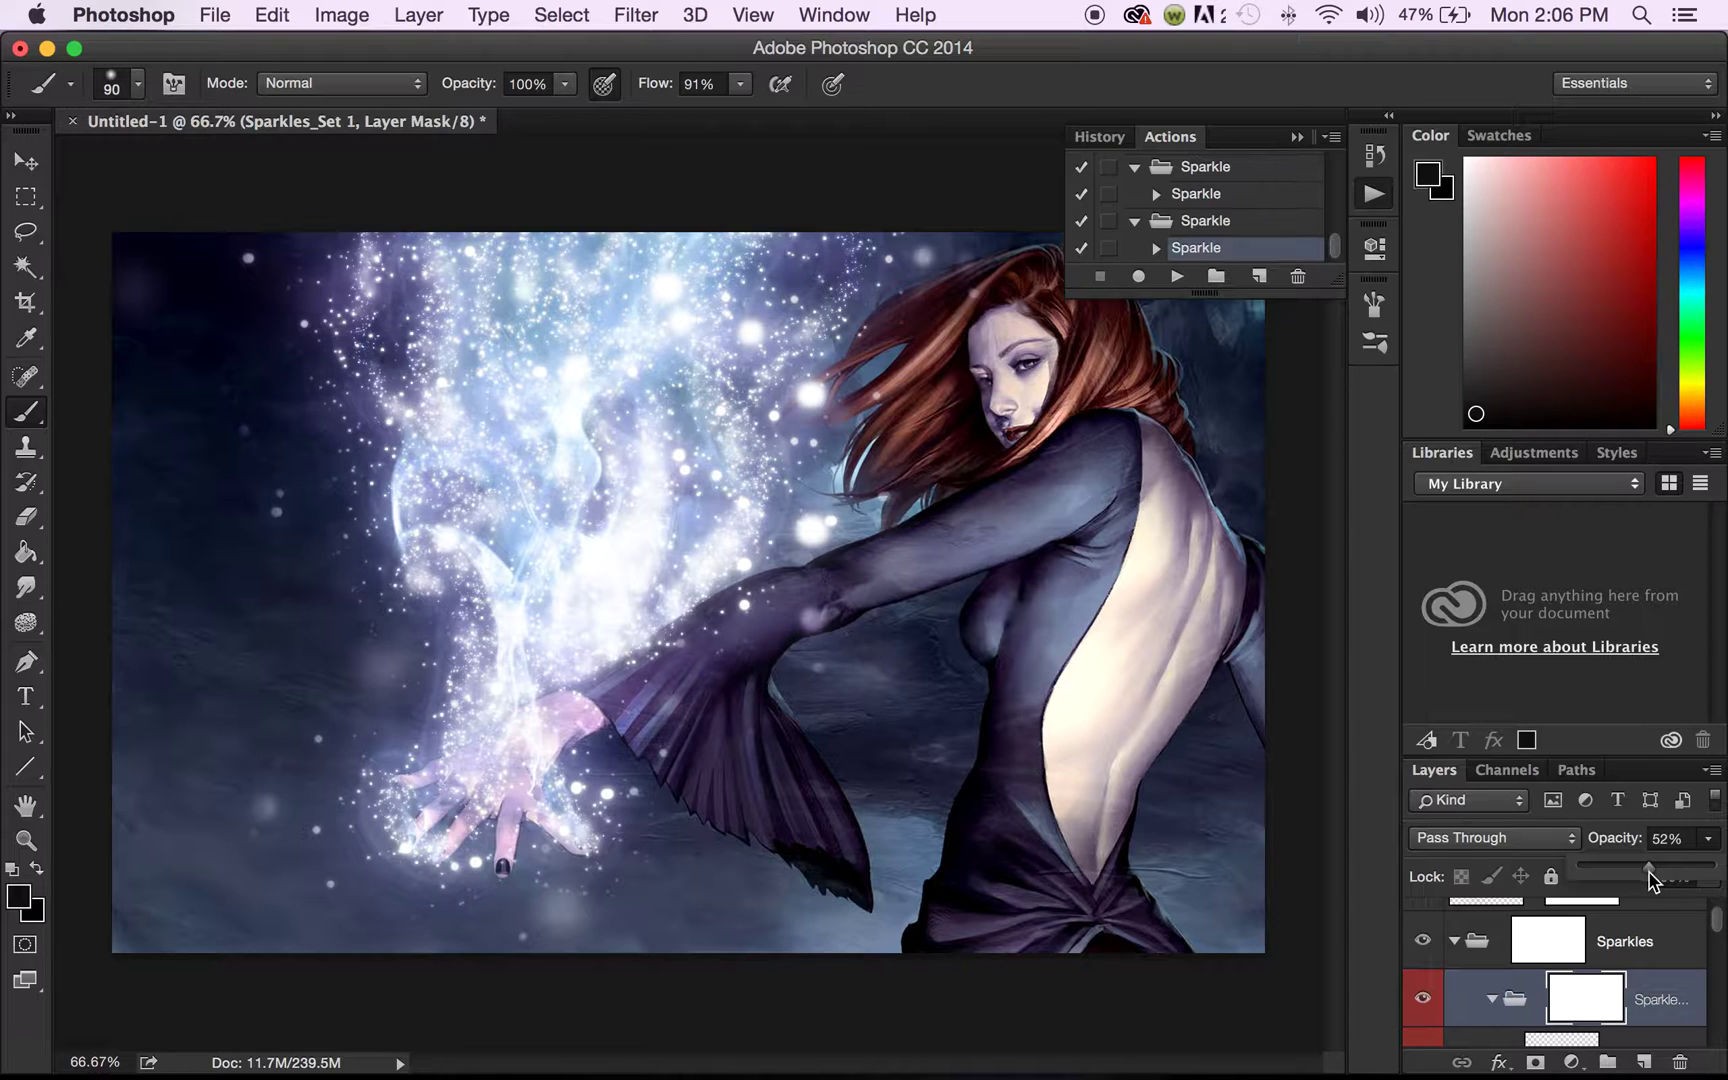
drag(1650, 877, 1651, 877)
Step: Hide and show the Sparkles_Set 2 group several times to compare its effect on the artwork
scroll(1665, 945, down, 2)
scroll(1665, 948, down, 3)
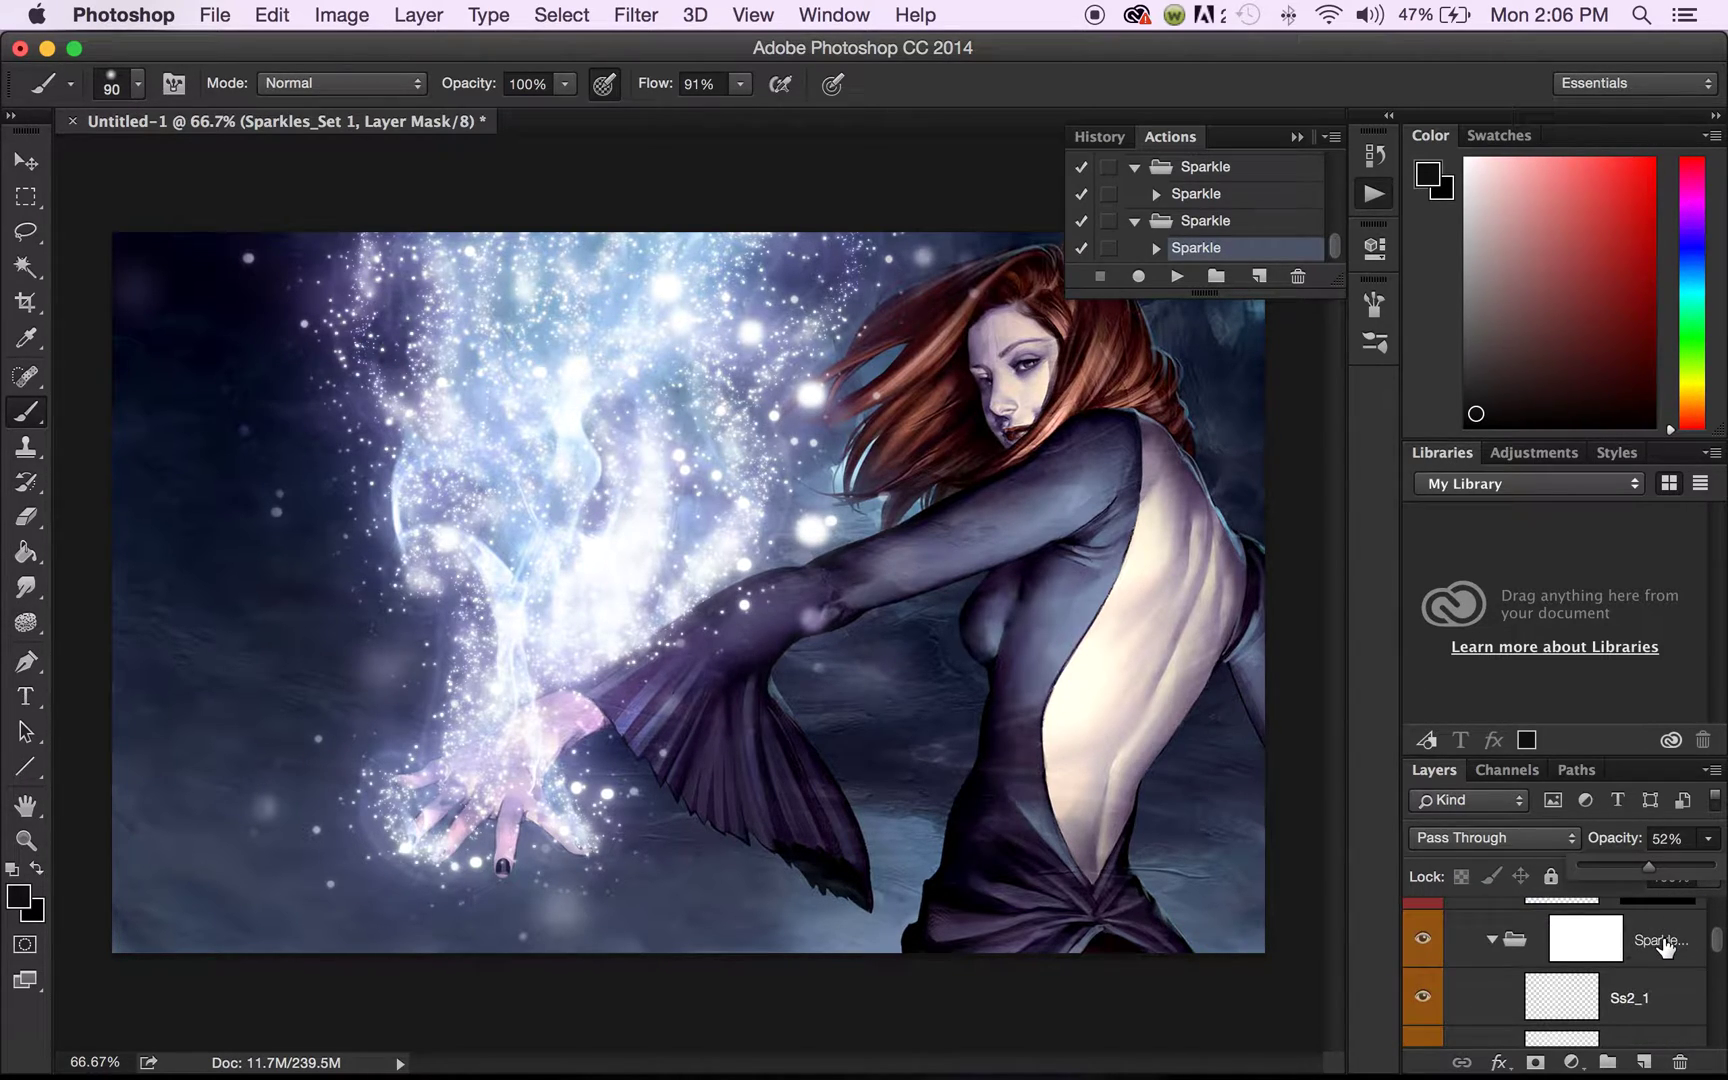
click(1425, 942)
click(1425, 944)
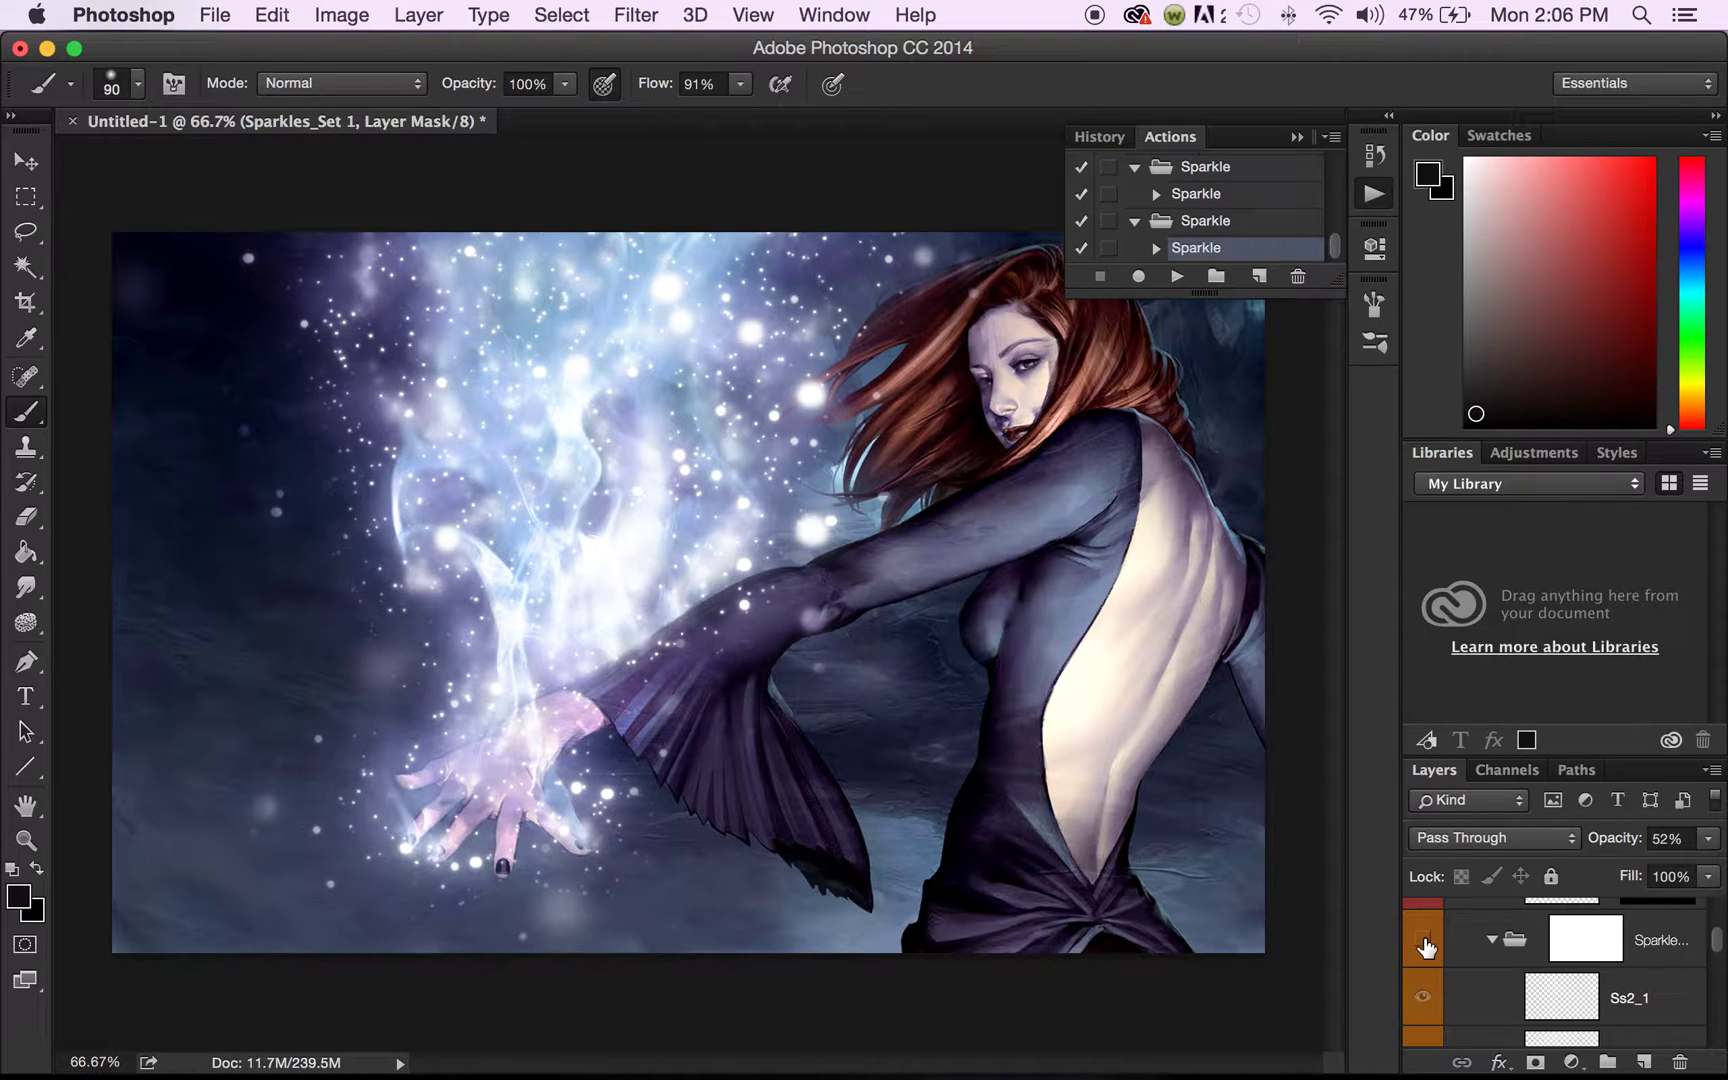
click(1425, 944)
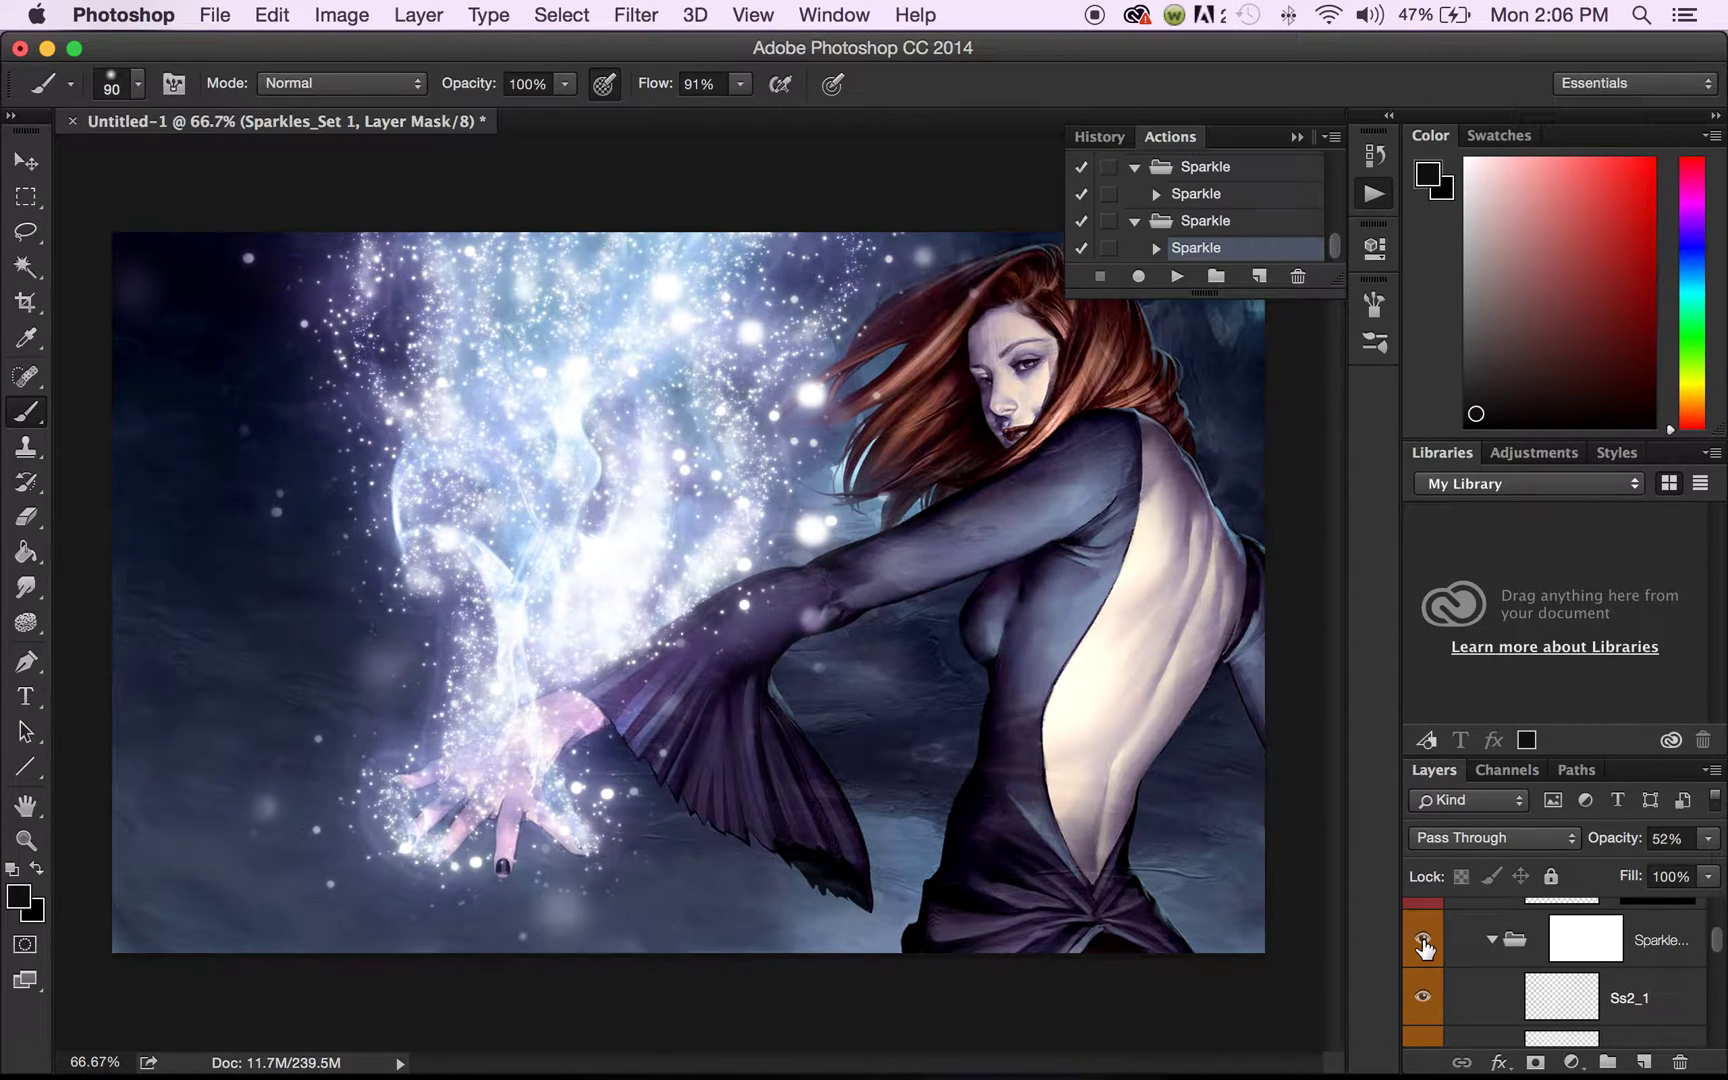
click(1425, 944)
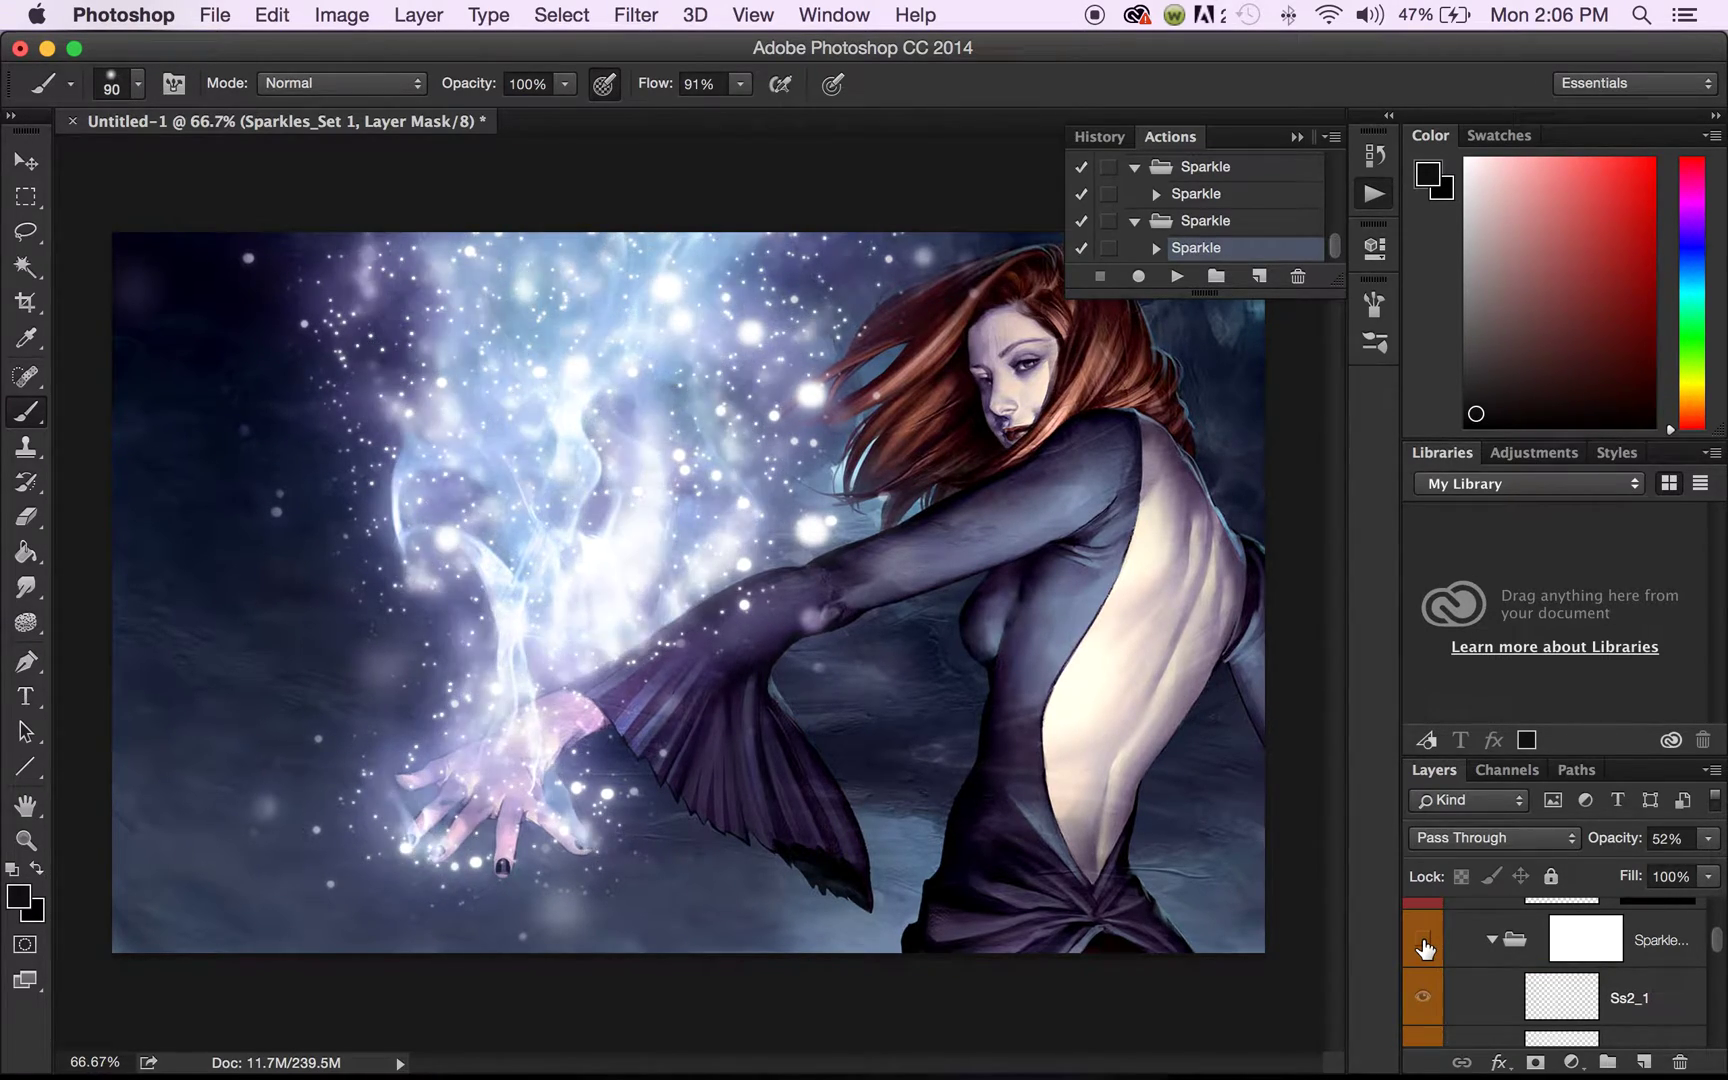
click(1425, 944)
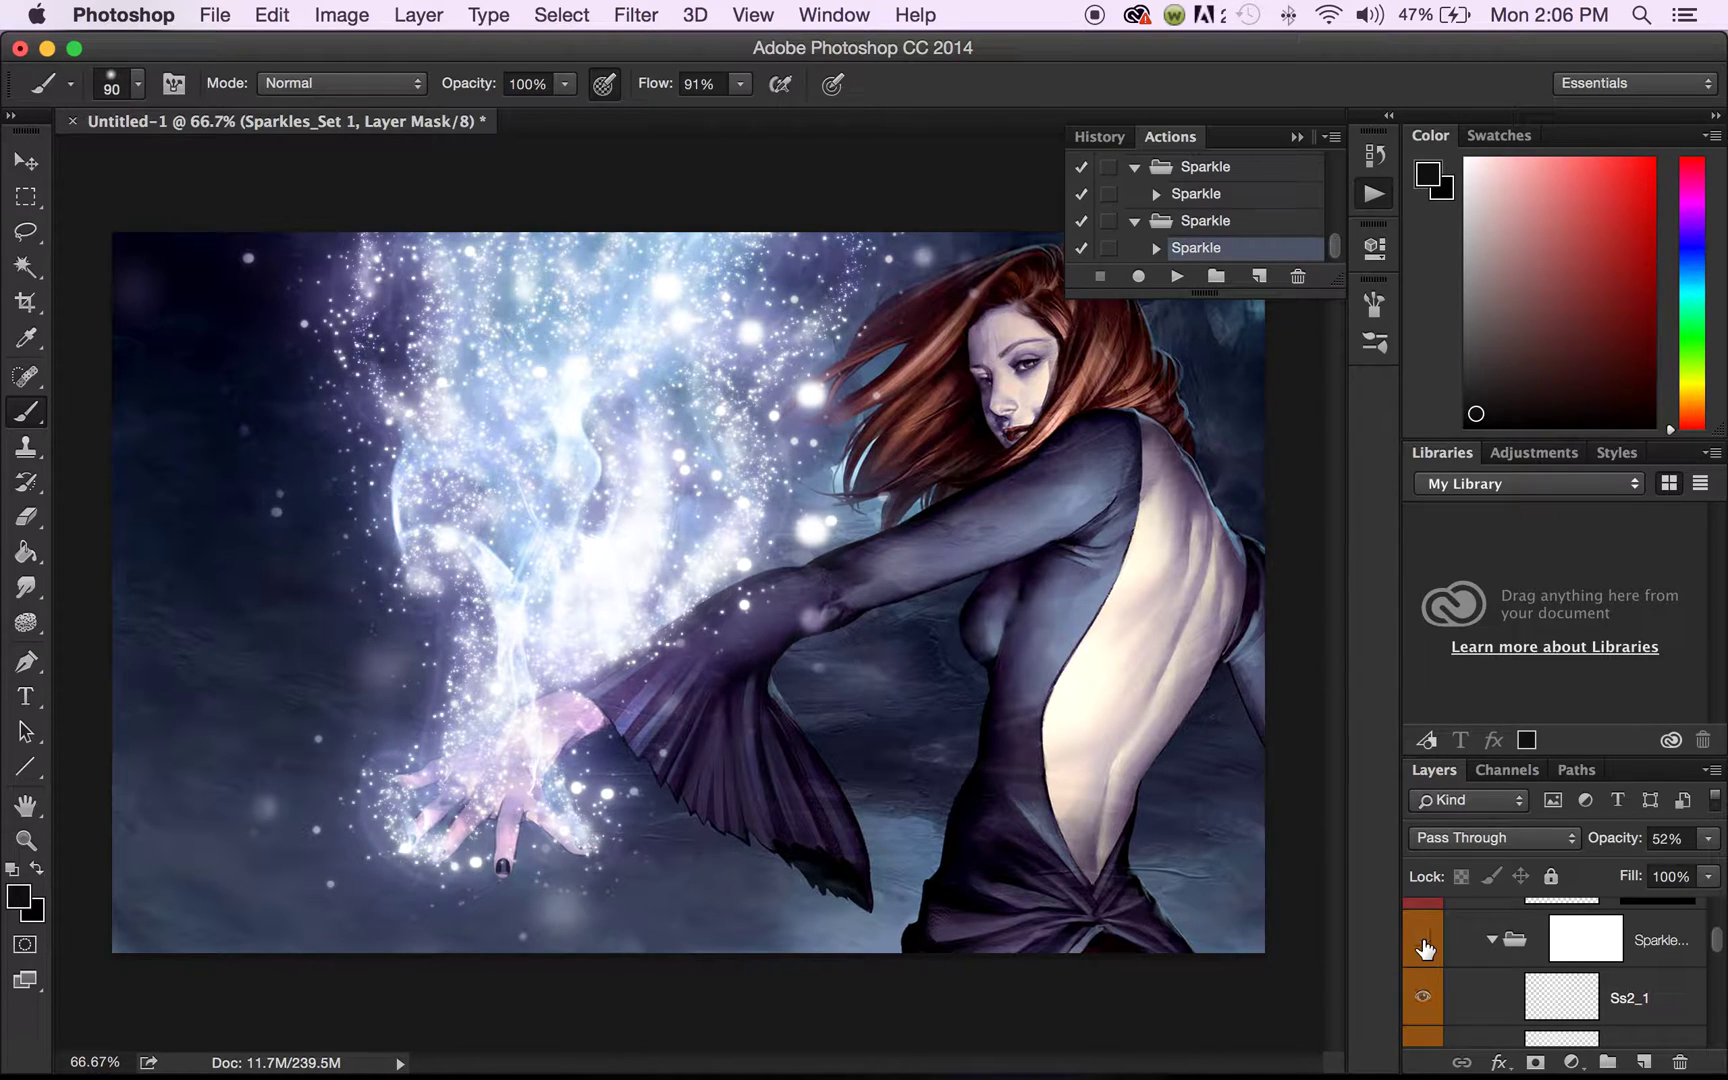
click(1425, 944)
click(1425, 944)
Step: Lower the opacity of the Sparkles_Set 2 group to 74% and hide its Ss2_1 layer
click(1663, 940)
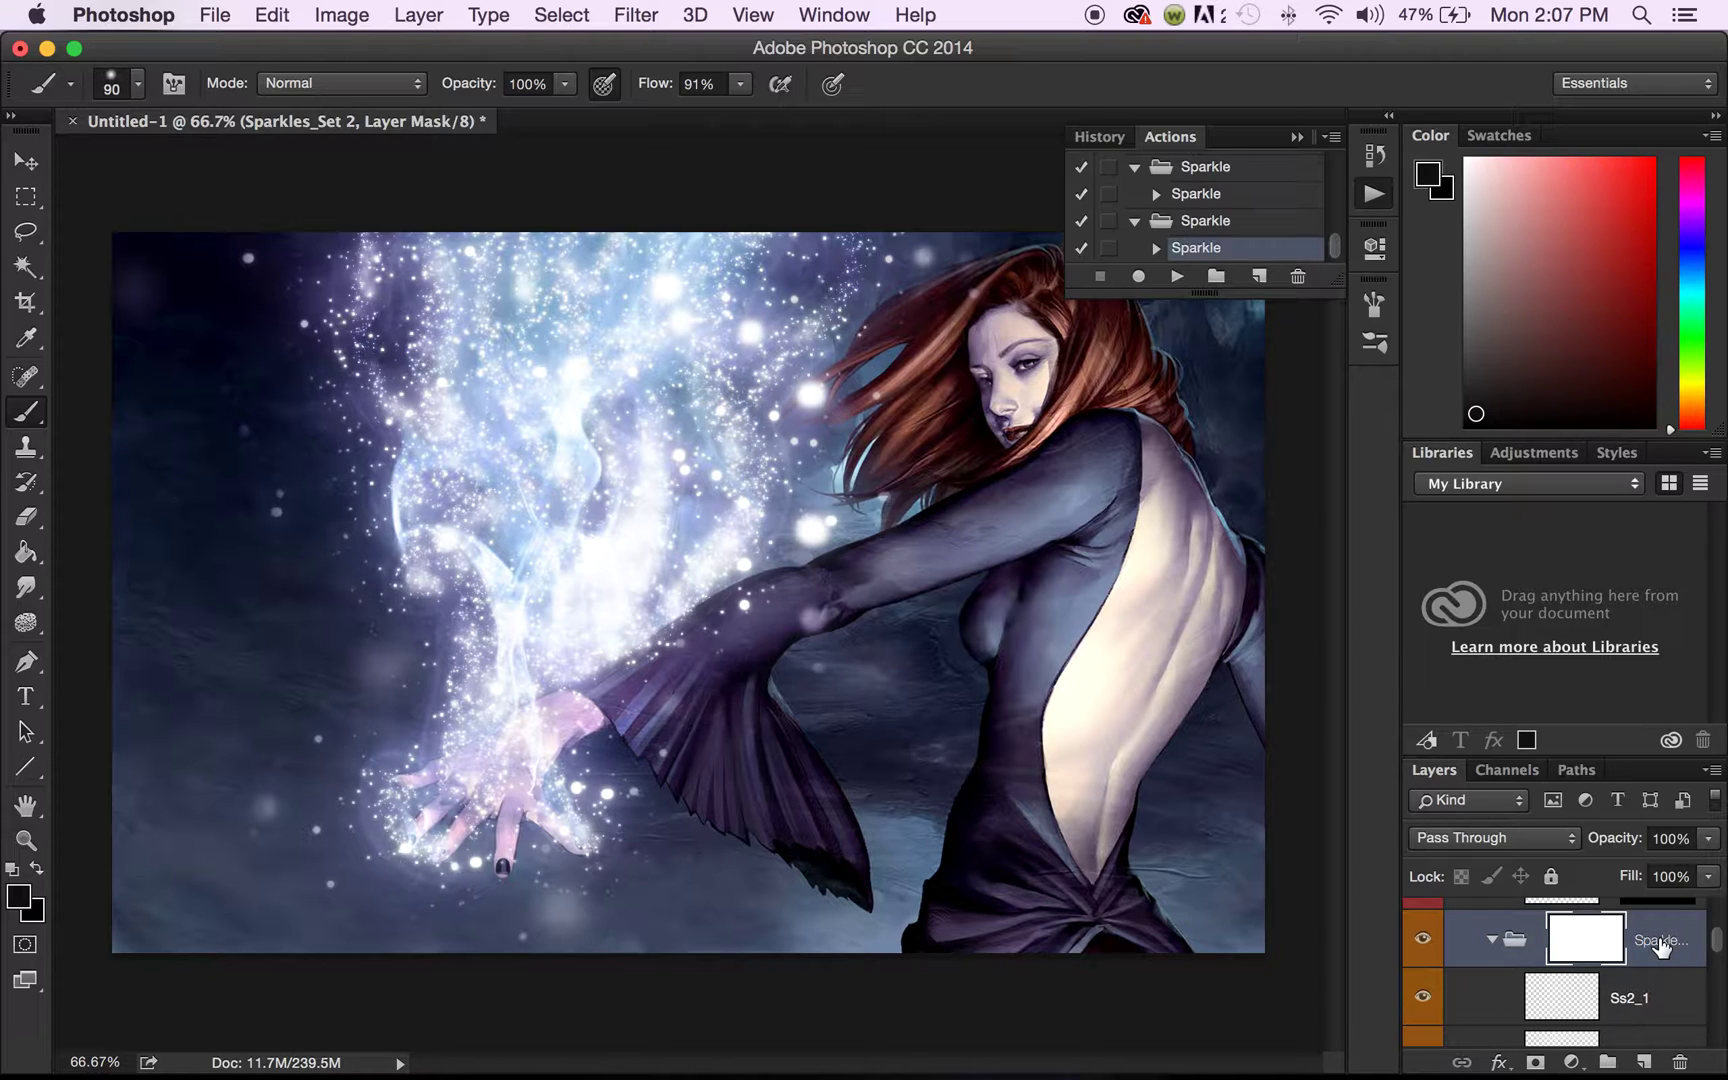
click(1708, 876)
mouse_move(1712, 876)
mouse_down()
mouse_move(1660, 876)
mouse_move(1680, 873)
mouse_up()
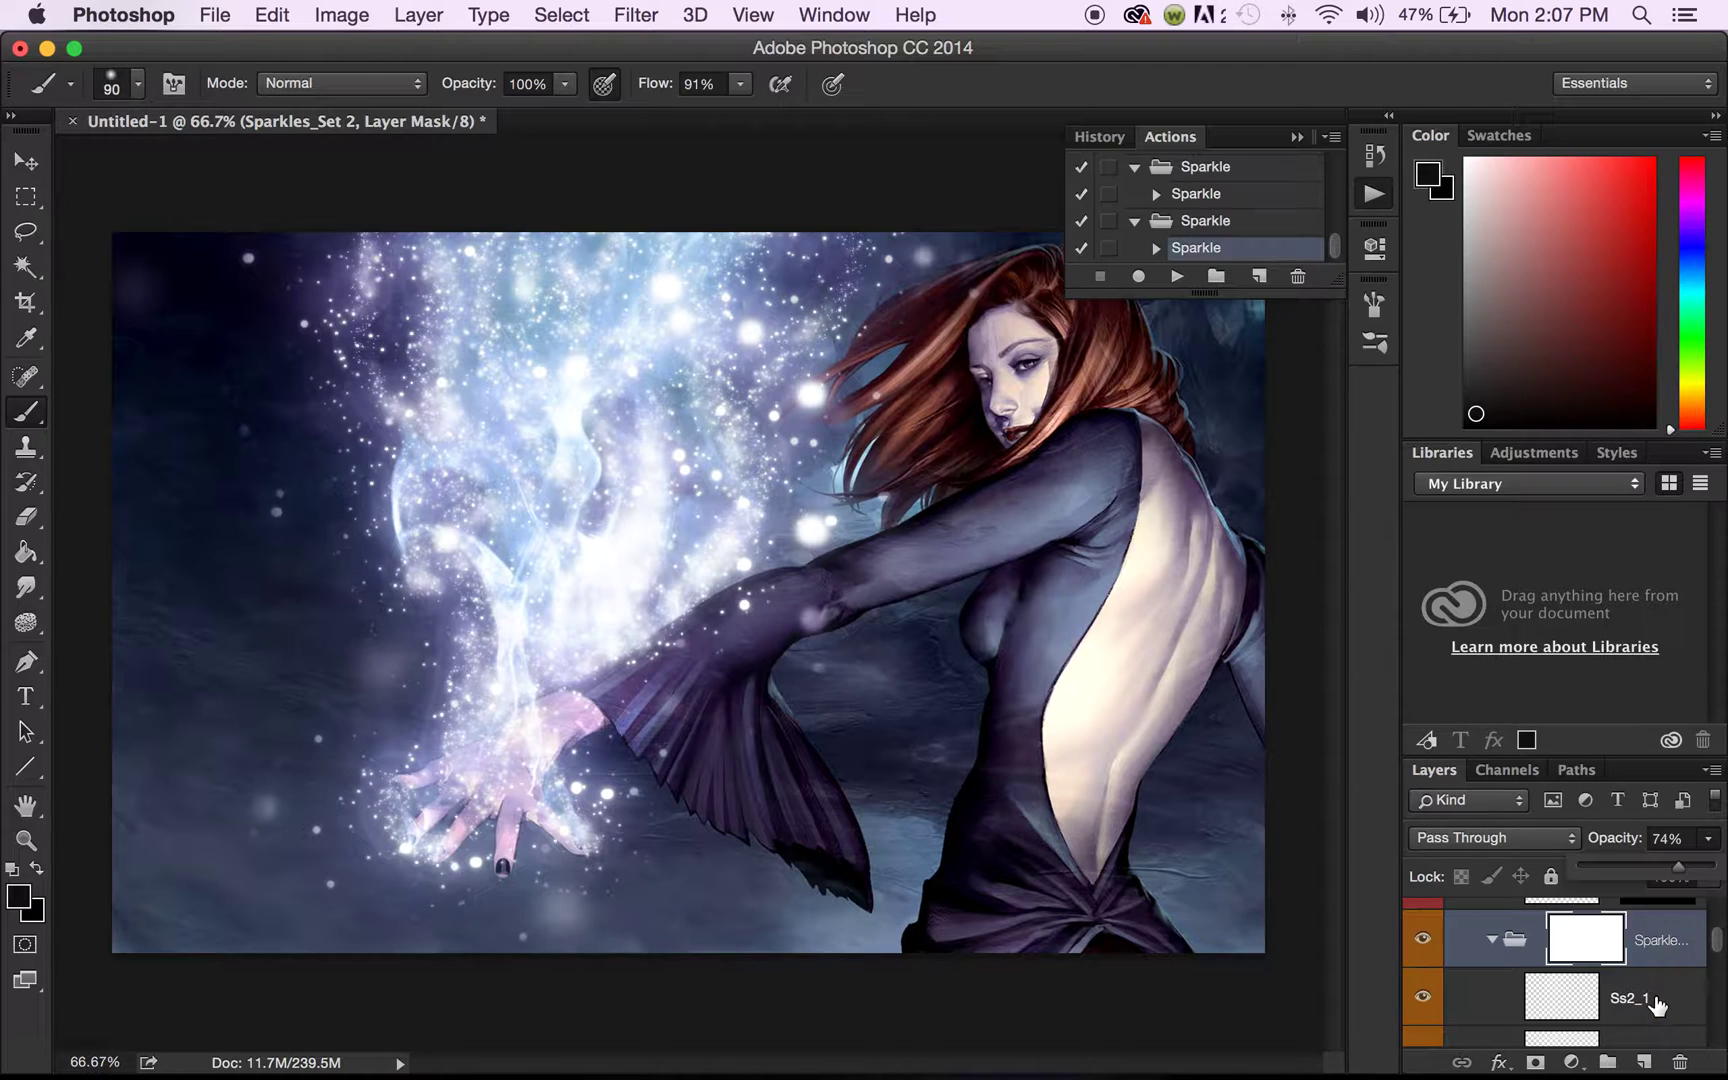
click(1420, 1000)
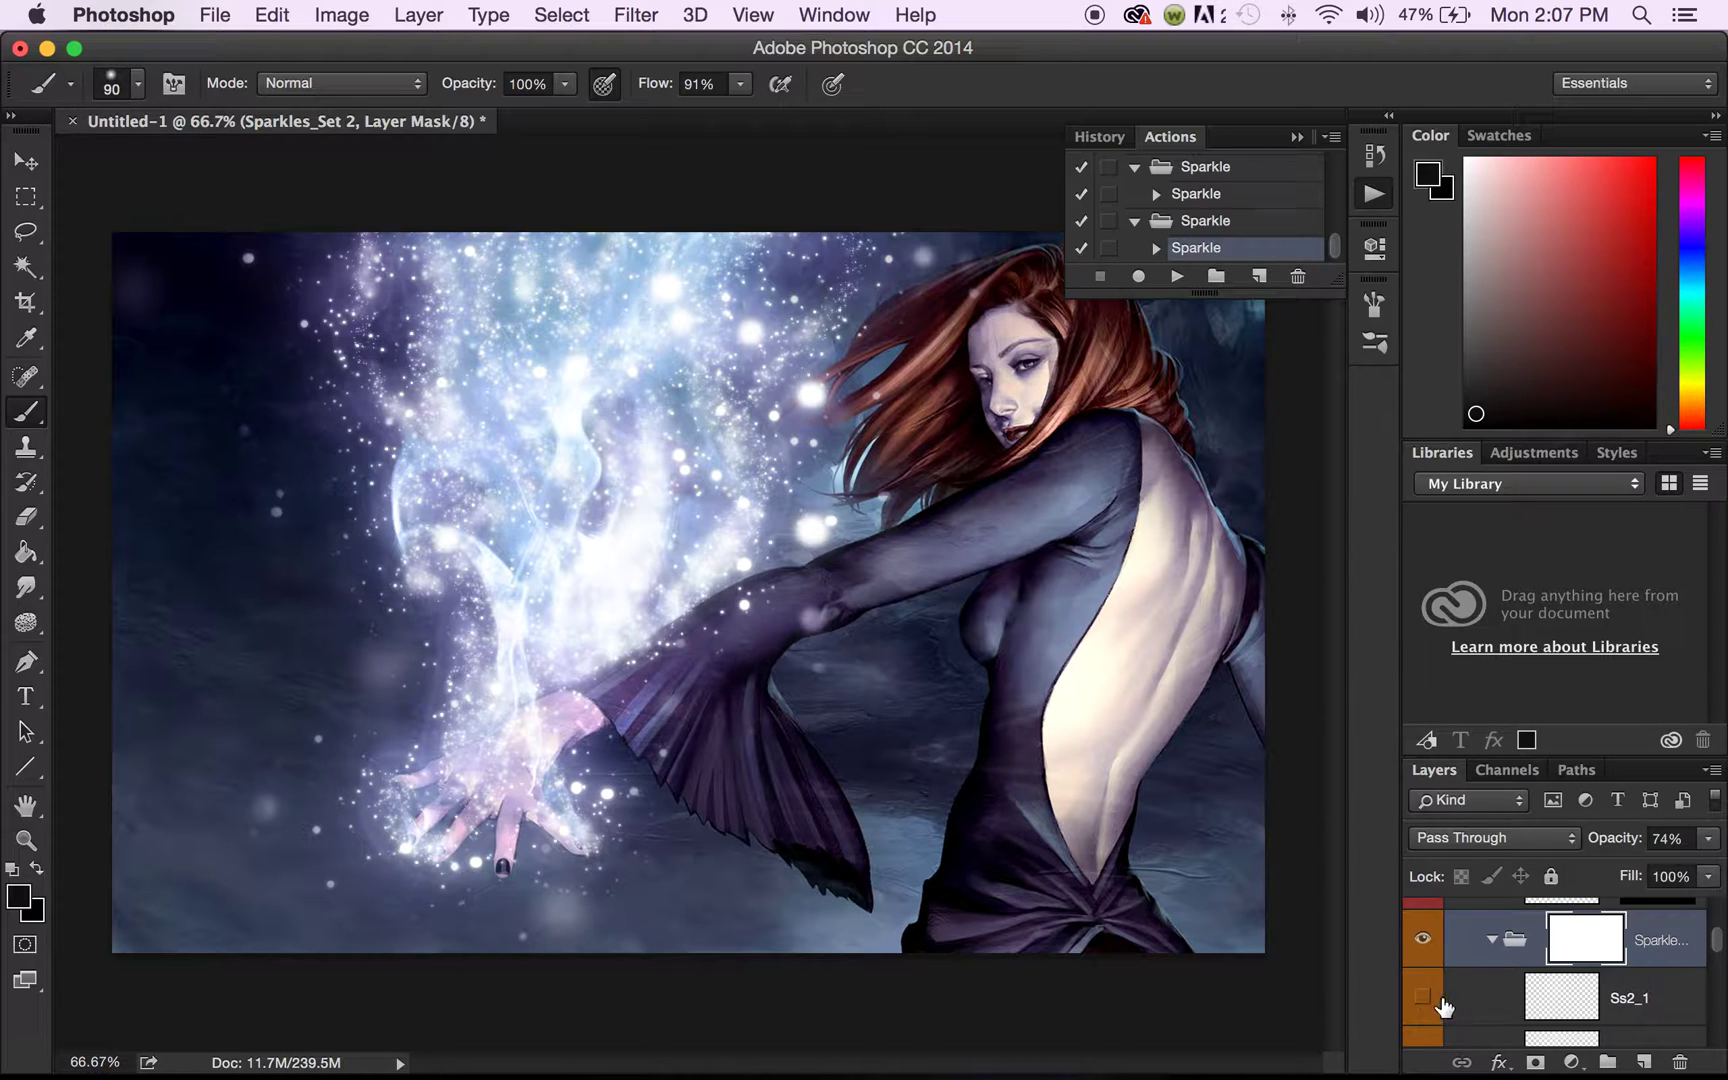
Step: Check the Sparkles_Set 3 group by hiding and showing it, and lower its opacity to 51%
scroll(1478, 1005, down, 3)
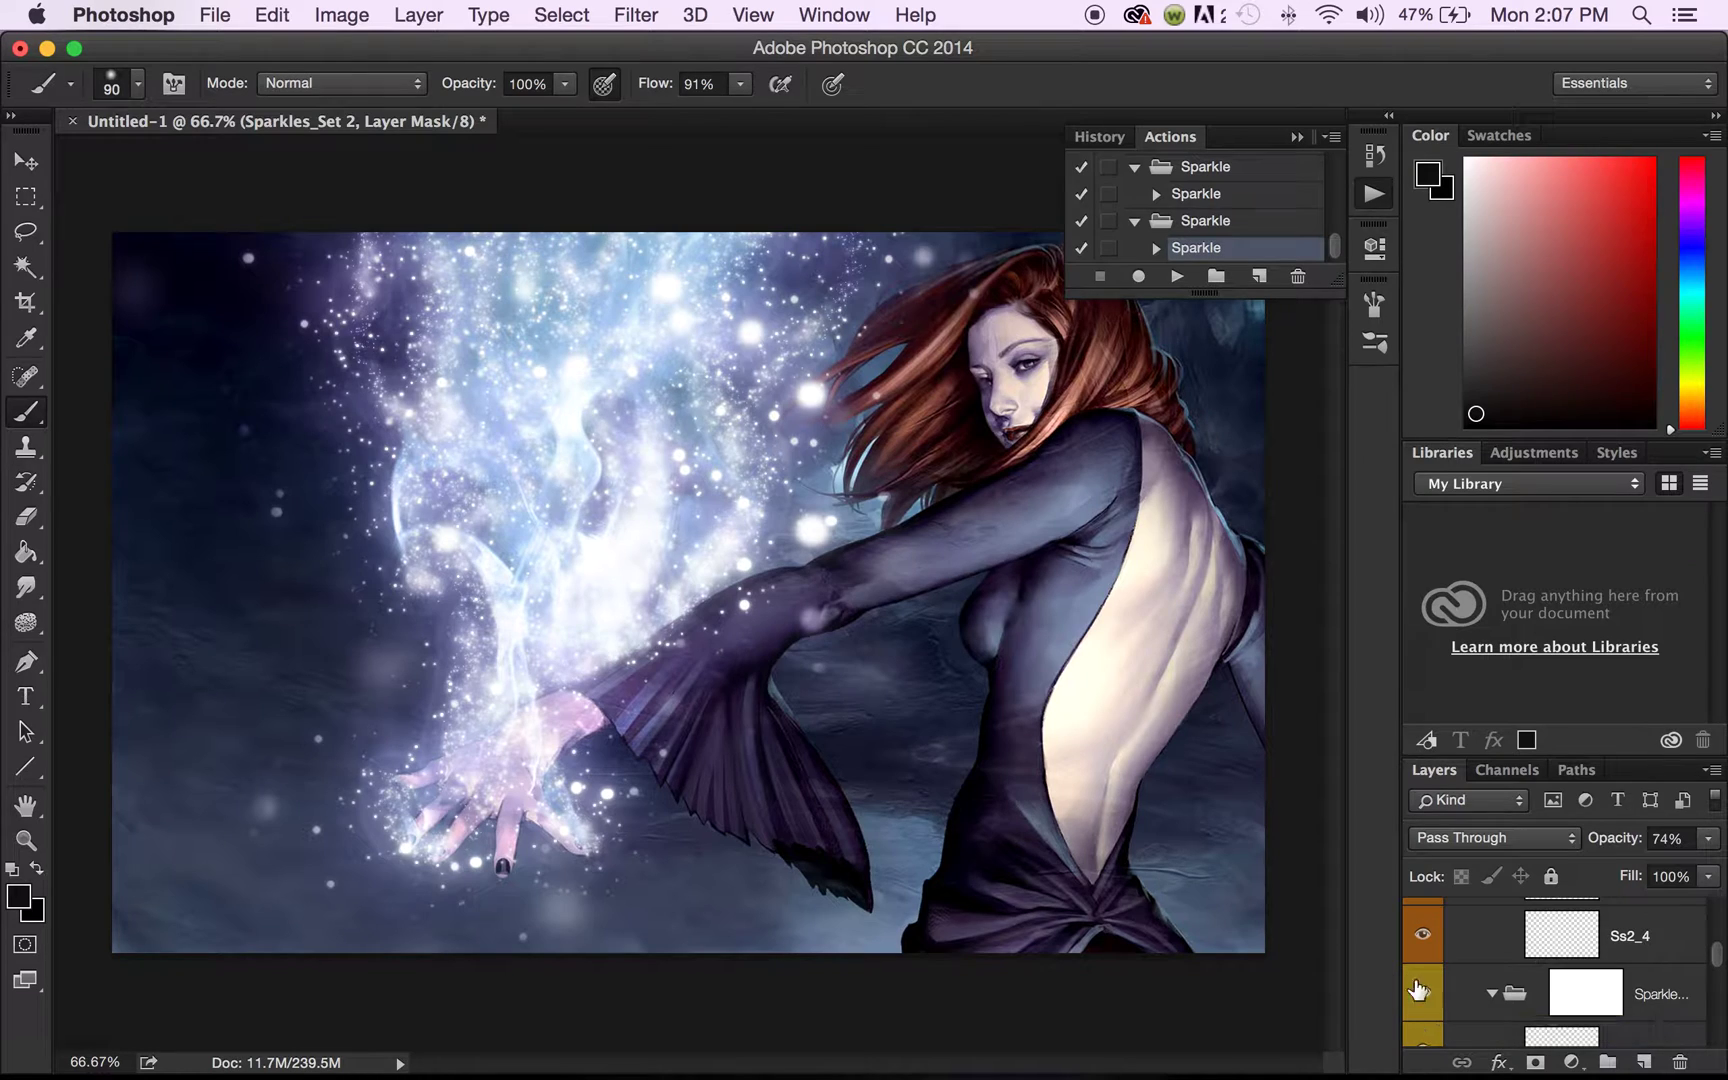
click(1421, 998)
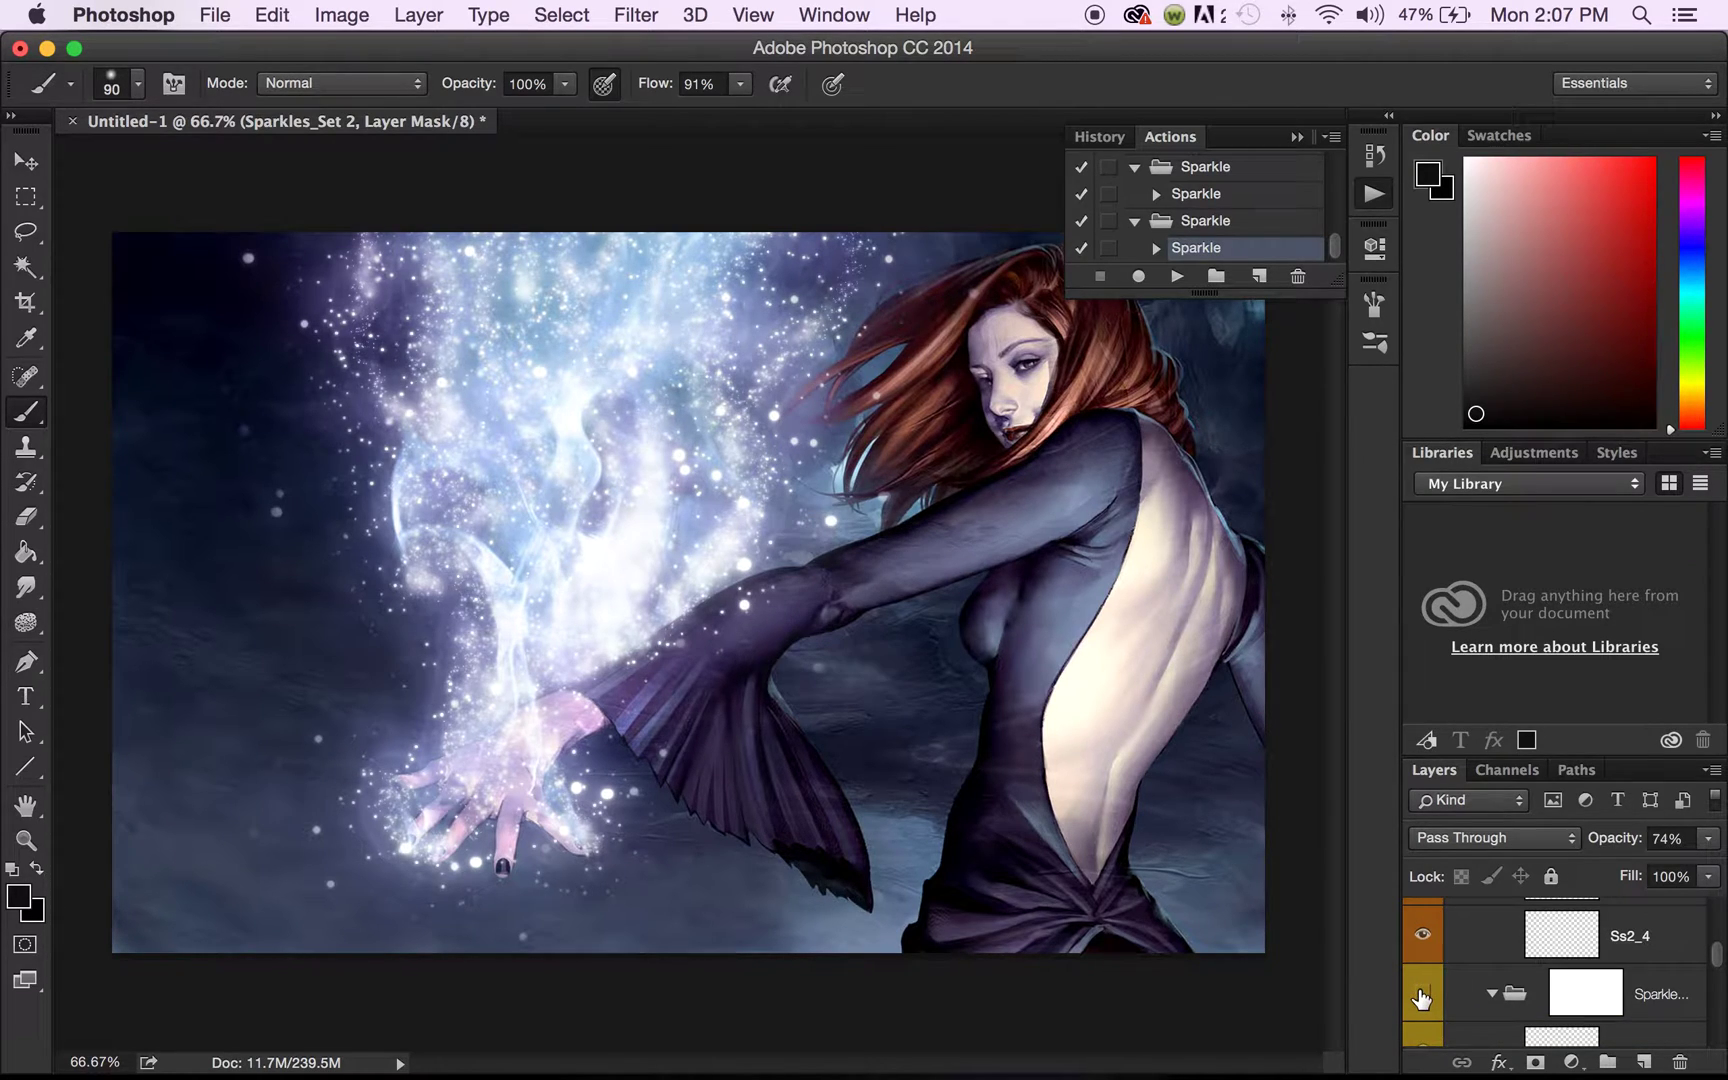
click(1421, 998)
click(1650, 1000)
click(1709, 840)
drag(1710, 866, 1650, 882)
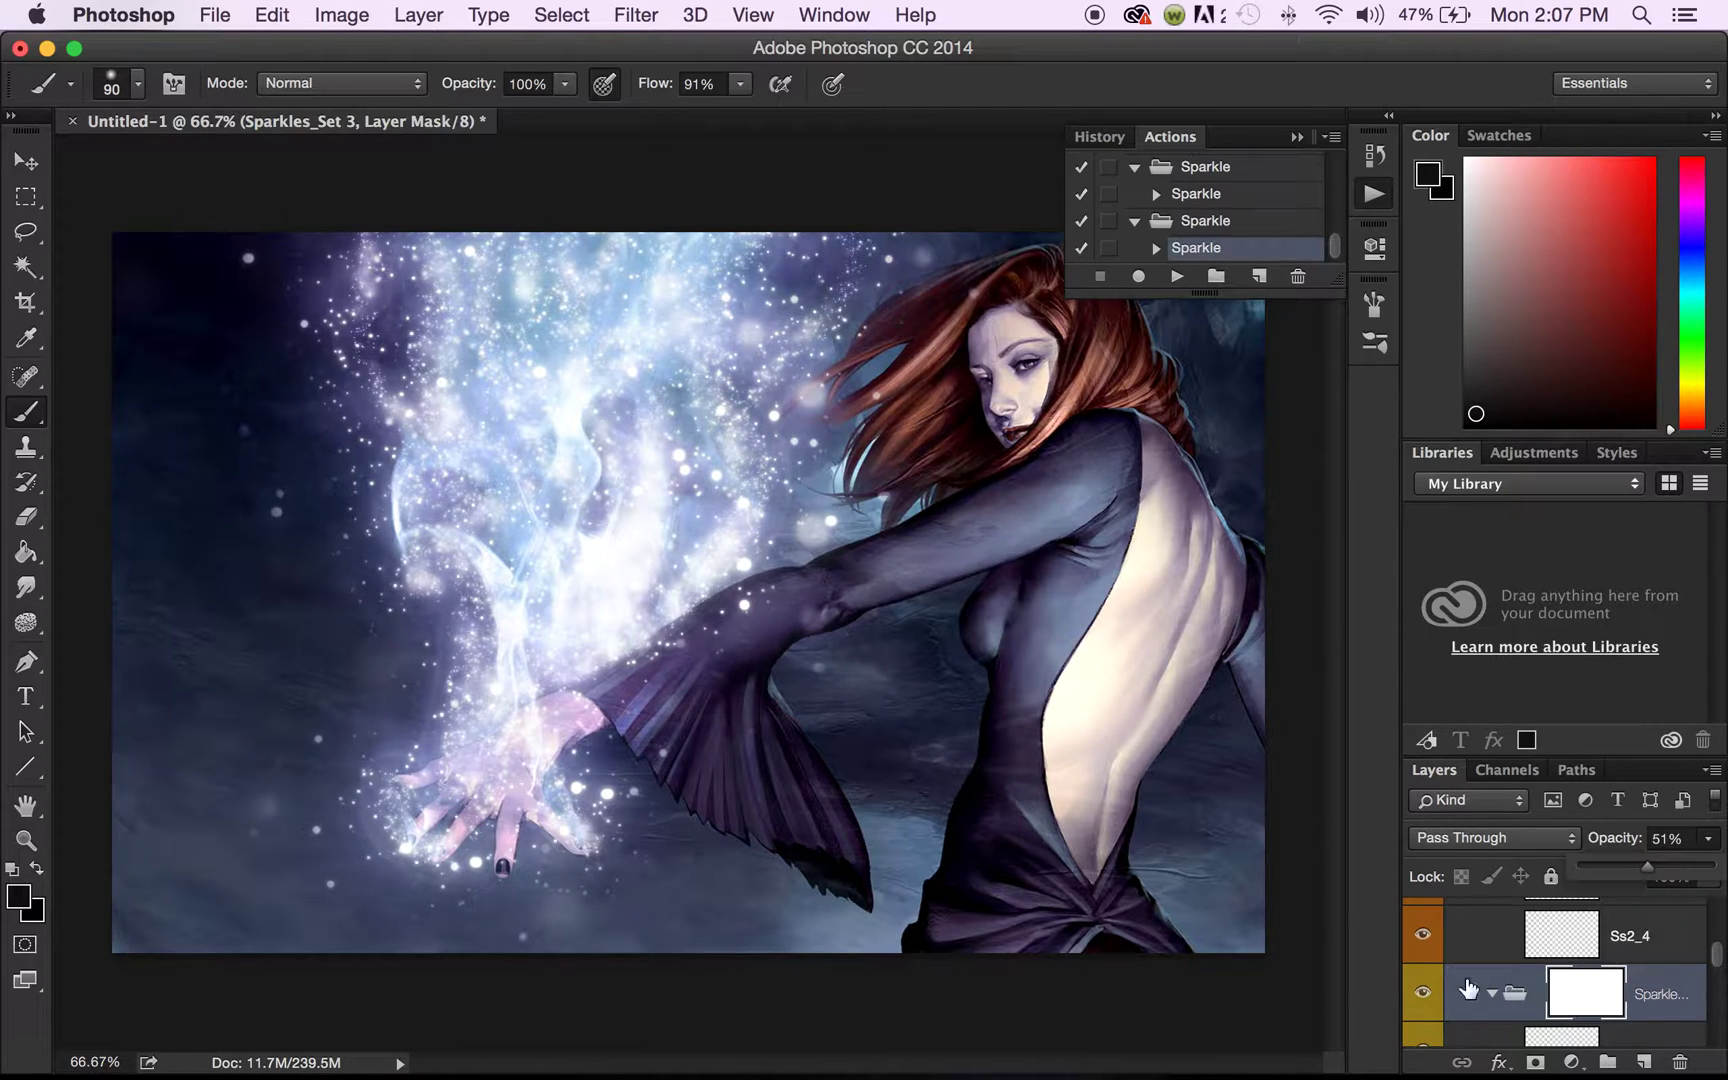
Step: Toggle the Sparkles_Set 3 group's visibility again and brush black on its mask just below the woman's arm
click(1420, 997)
click(1420, 997)
click(1420, 997)
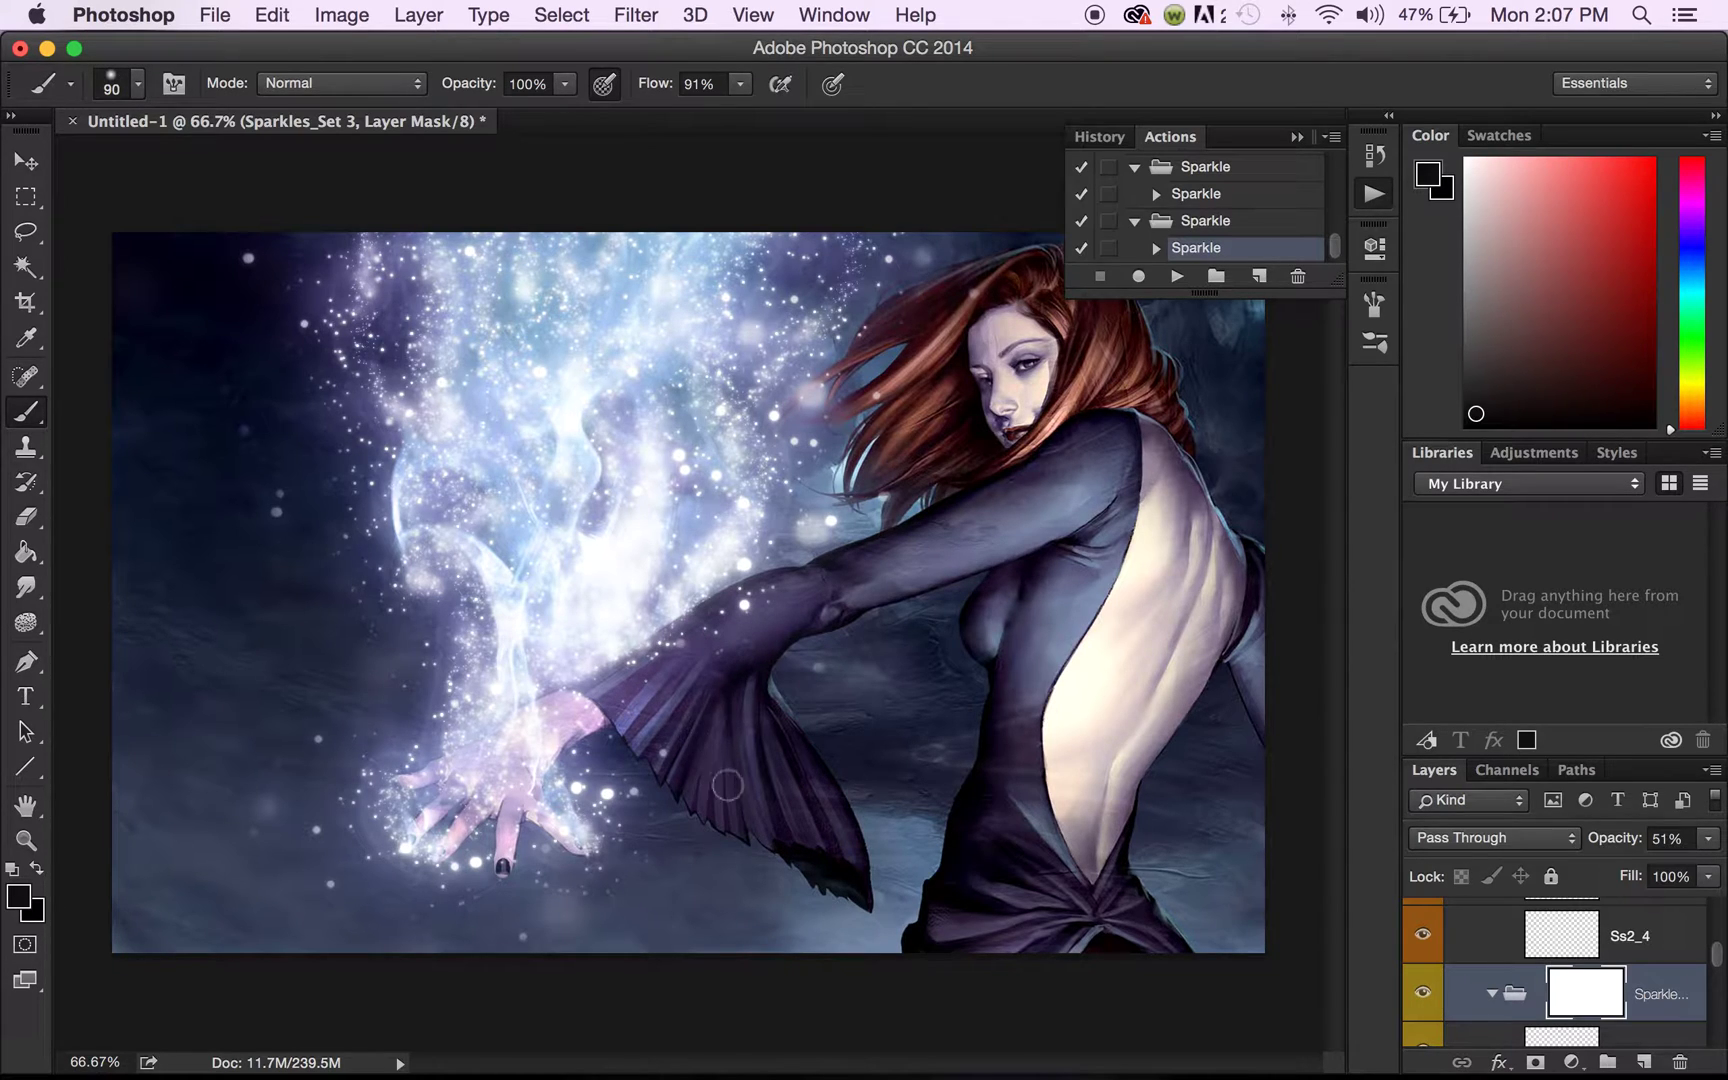
drag(877, 577, 889, 567)
Step: Compare the Sparkles_Set 4 group hidden and shown, and paint black on its mask over the sleeve, arm and nearby hair
scroll(1485, 987, down, 3)
scroll(1485, 987, down, 3)
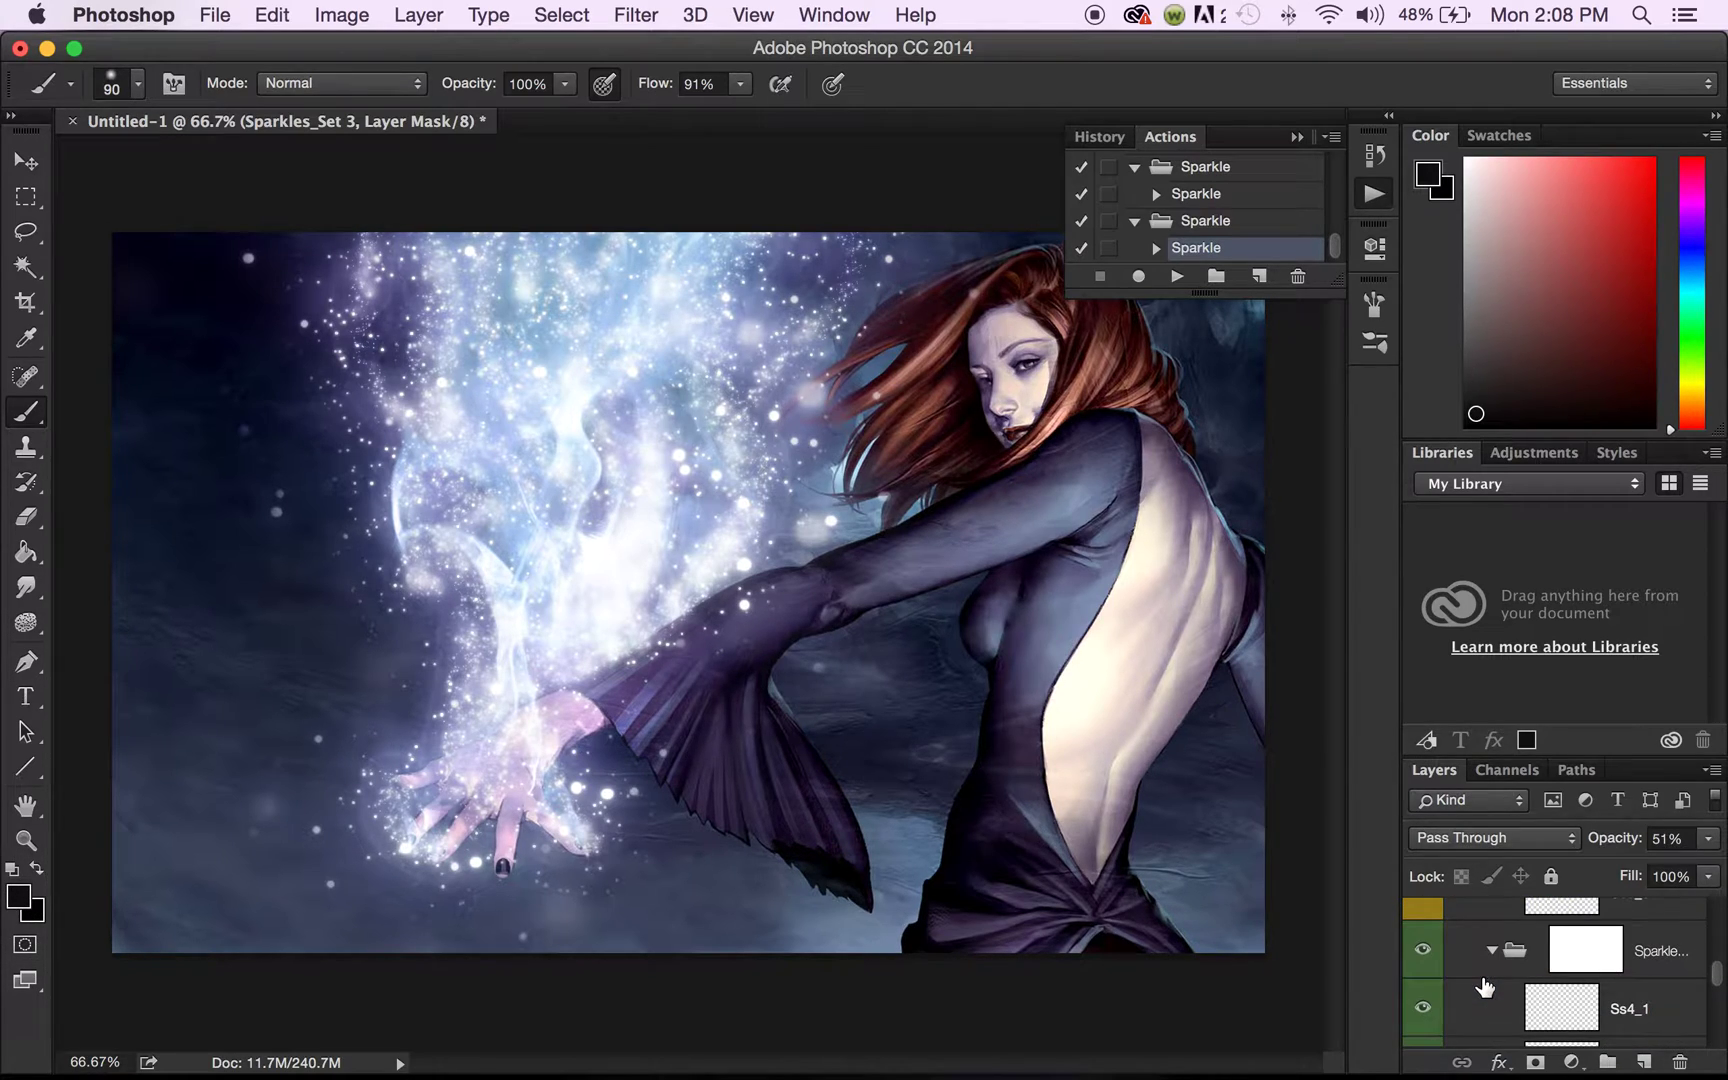
click(1420, 951)
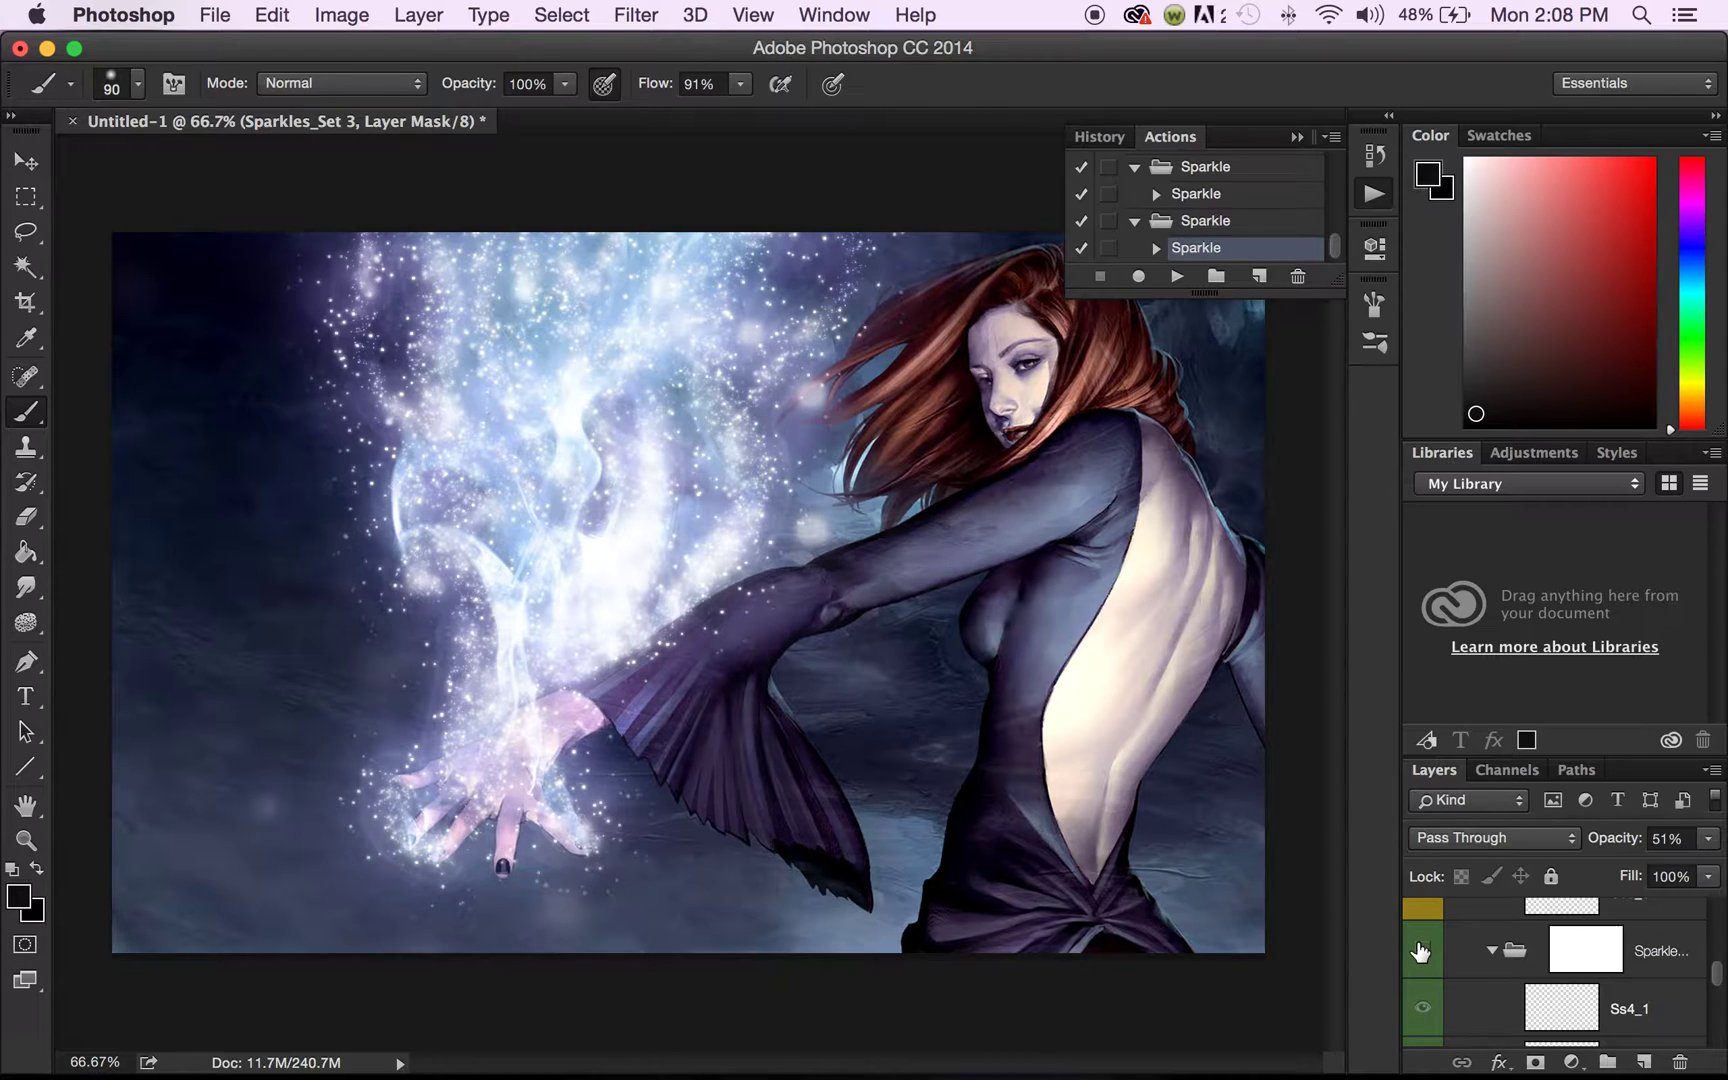
click(1420, 951)
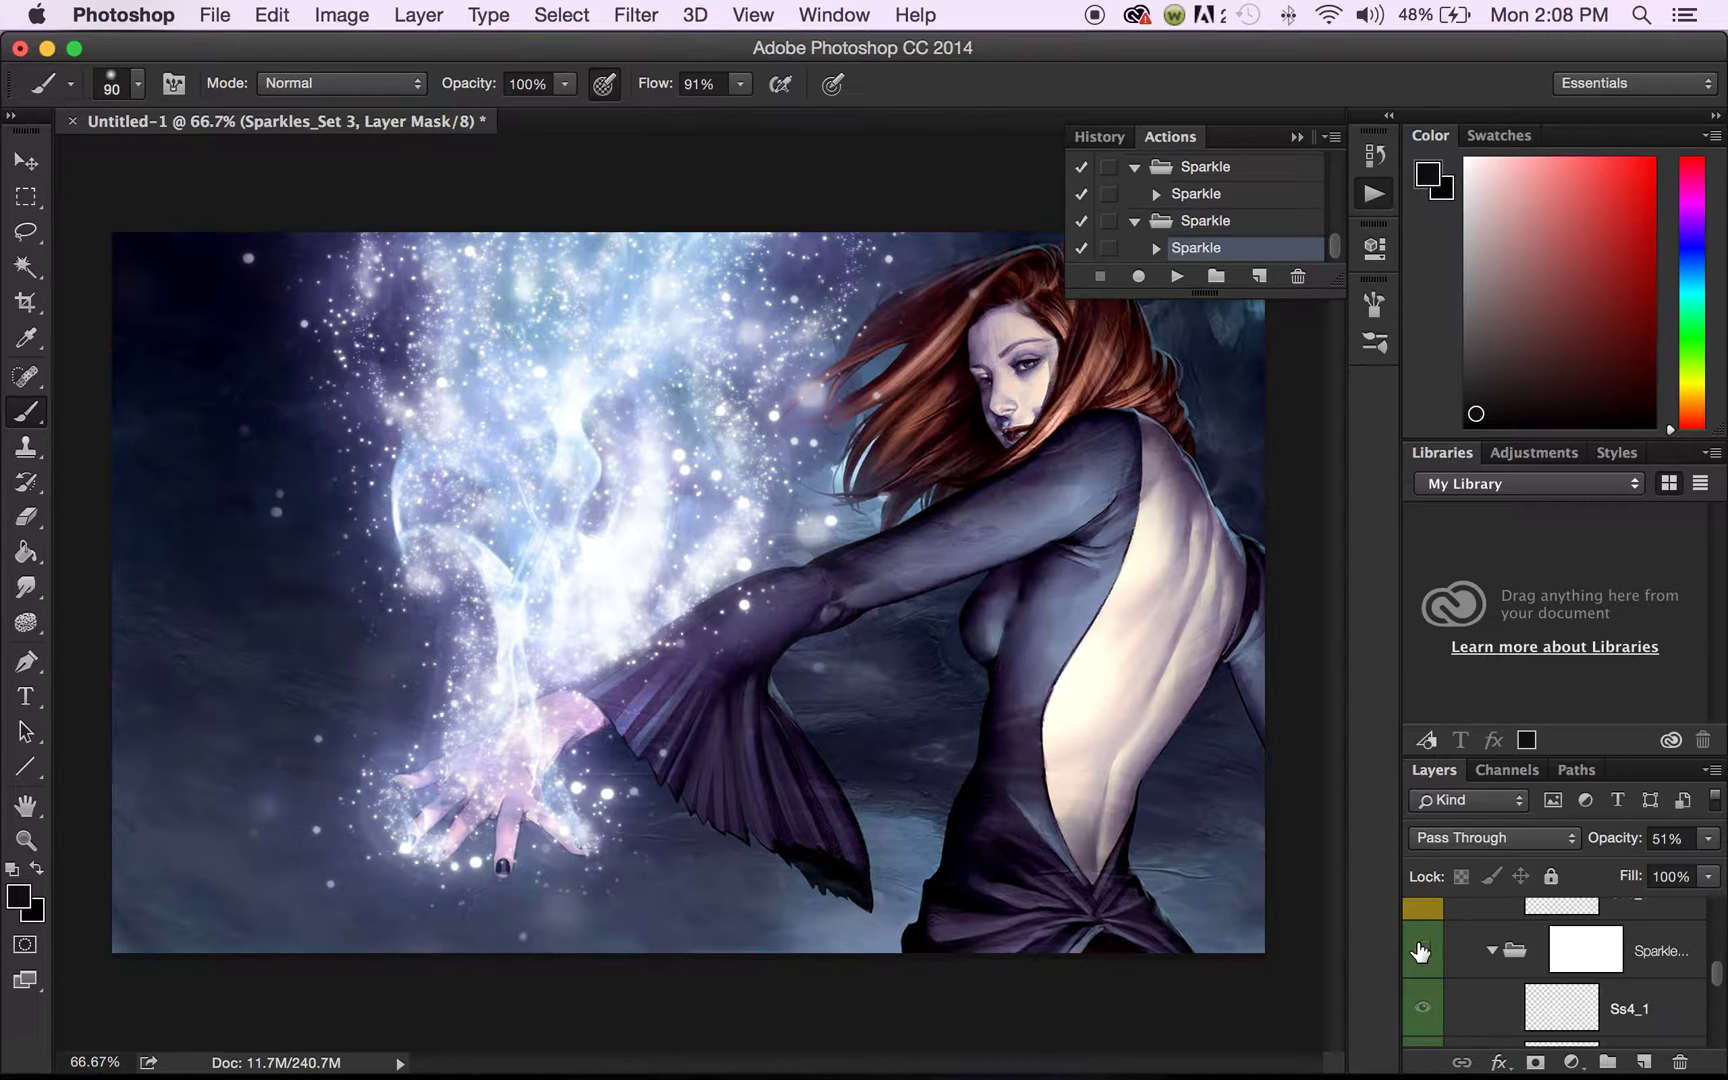
click(1420, 951)
click(1420, 951)
click(1645, 948)
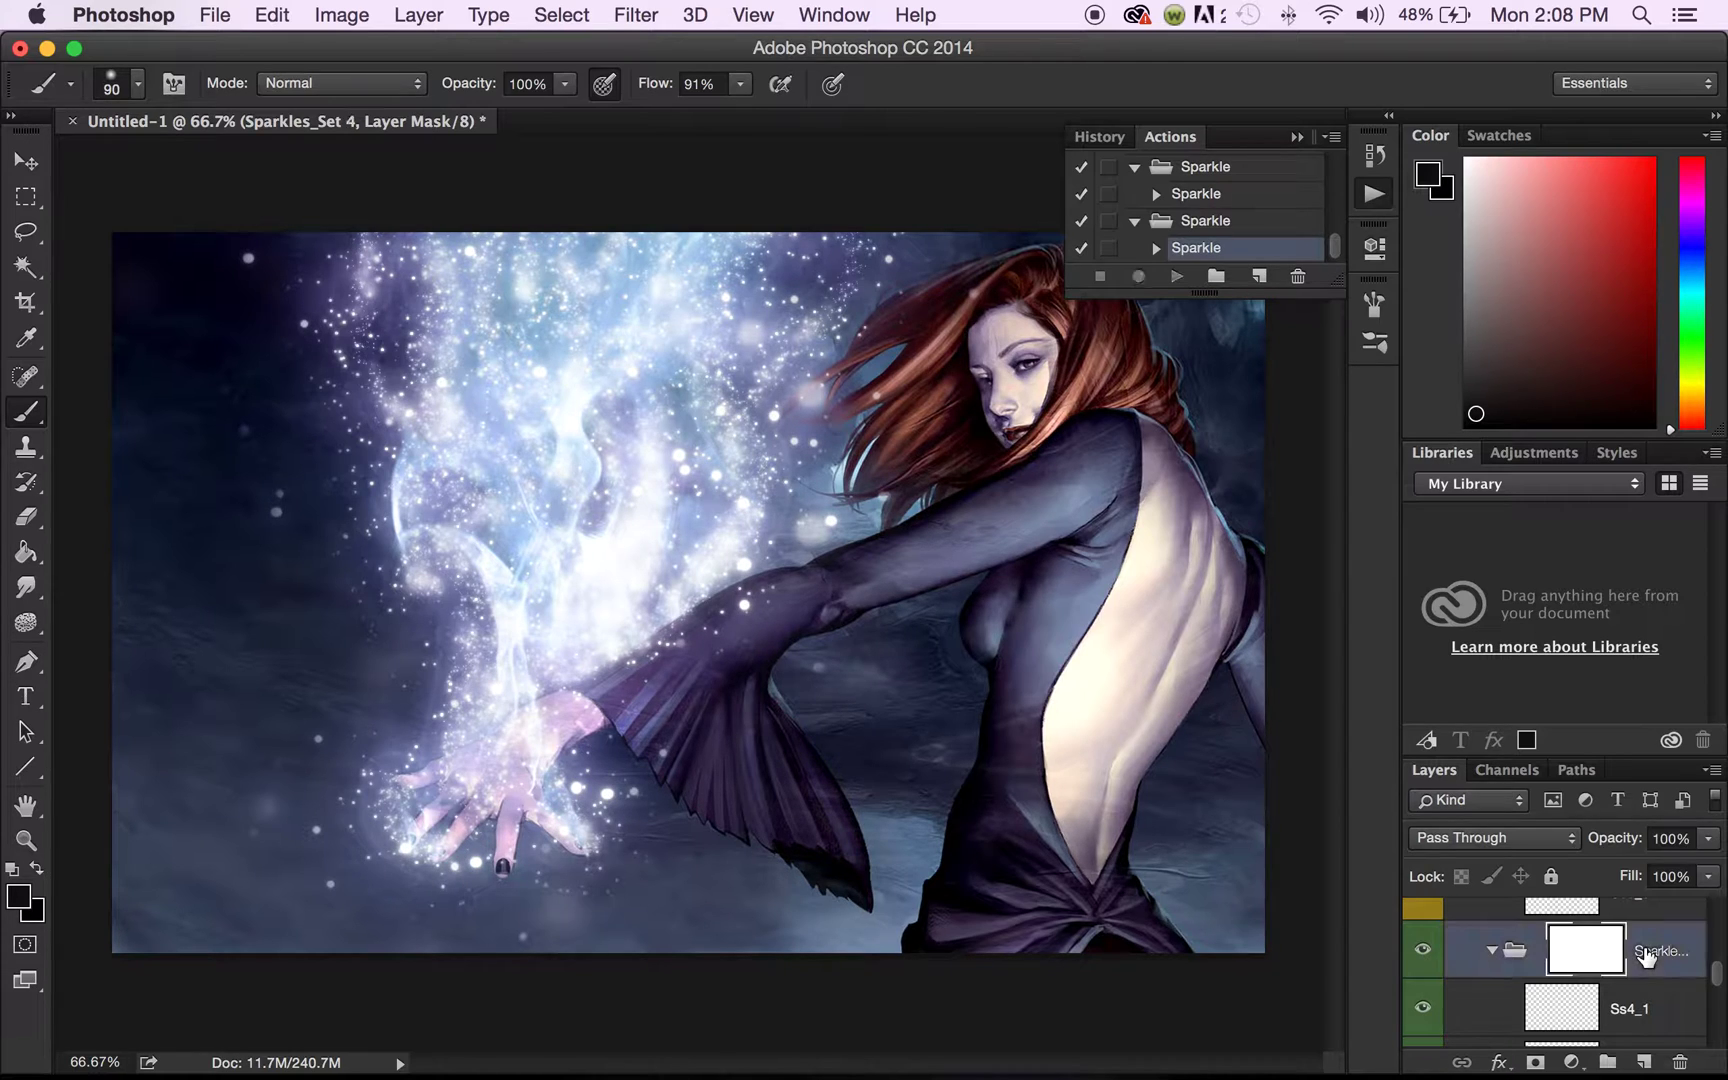
mouse_move(857, 578)
mouse_down()
mouse_move(706, 614)
mouse_move(768, 600)
mouse_move(719, 616)
mouse_move(747, 606)
mouse_move(664, 761)
mouse_move(669, 735)
mouse_move(660, 748)
mouse_move(633, 707)
mouse_move(671, 743)
mouse_move(674, 649)
mouse_move(834, 635)
mouse_move(834, 700)
mouse_move(822, 646)
mouse_move(810, 672)
mouse_move(813, 593)
mouse_move(745, 603)
mouse_move(668, 655)
mouse_up()
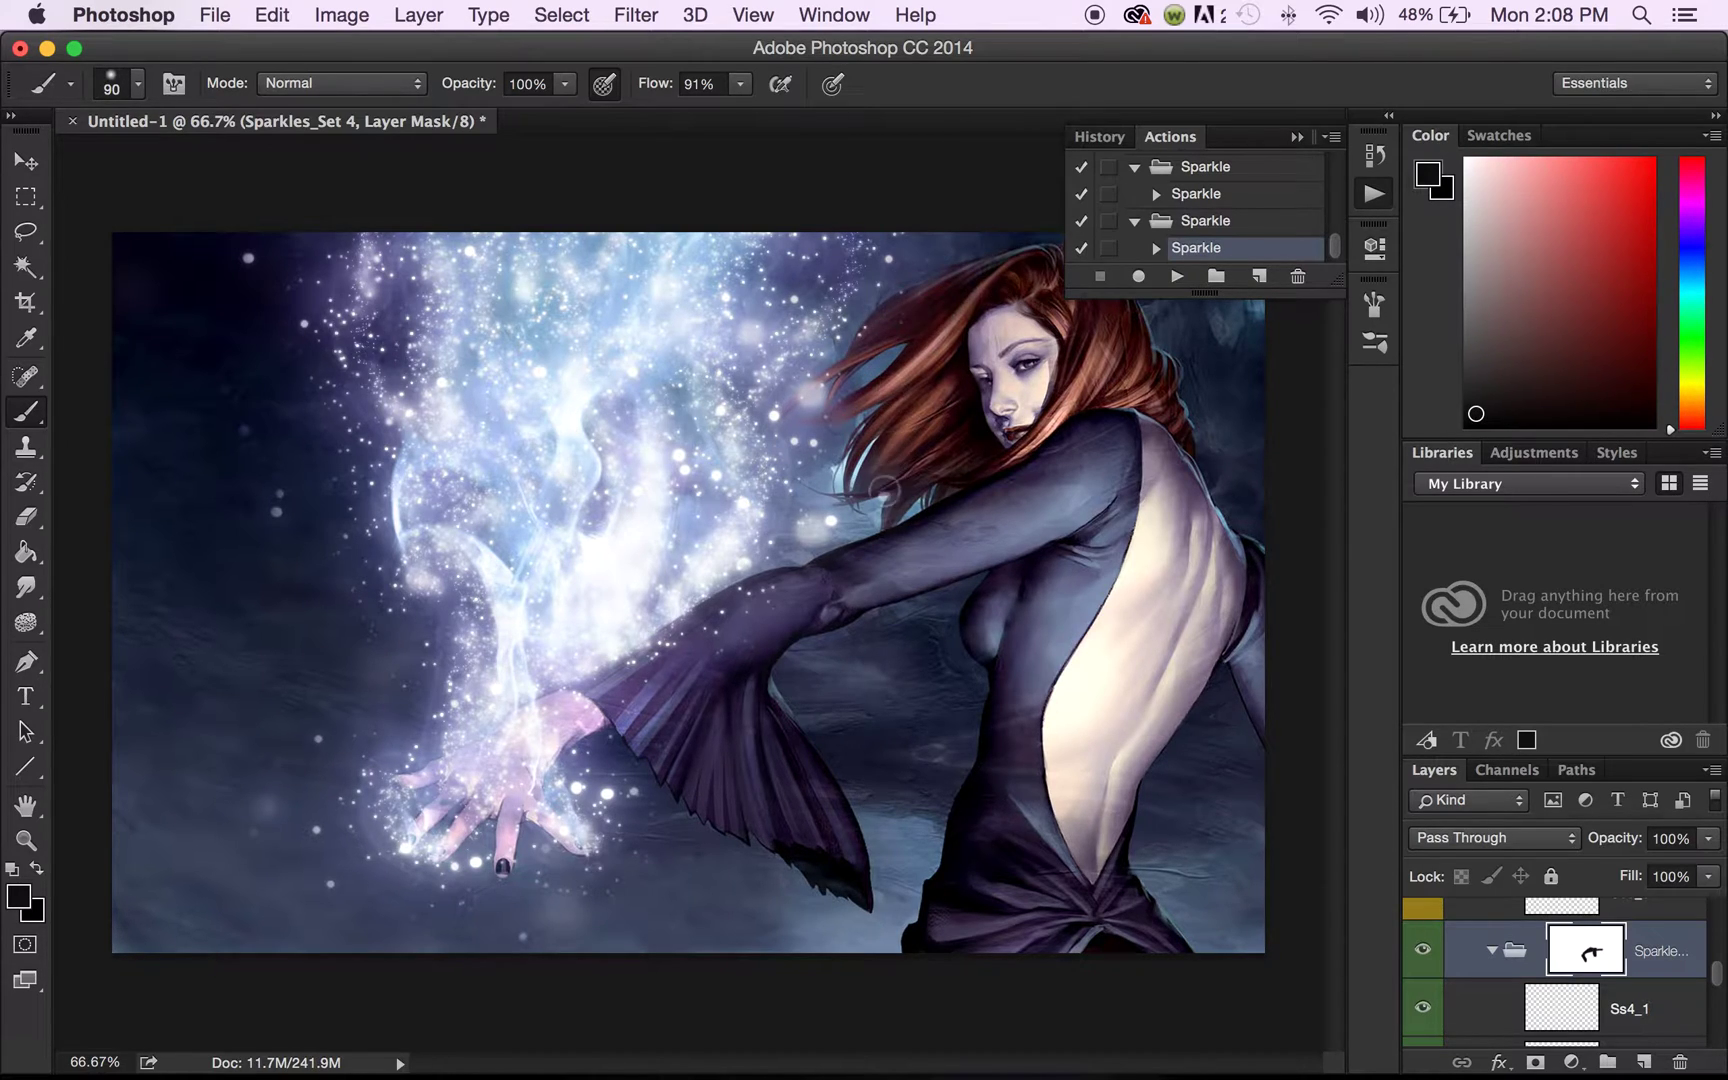
mouse_move(843, 545)
mouse_down()
mouse_move(688, 617)
mouse_move(878, 622)
mouse_up()
Step: Compare the Sparkles_Set 5 group hidden and shown, and paint black on its mask along the sleeve and towards the hair
scroll(1540, 955, down, 4)
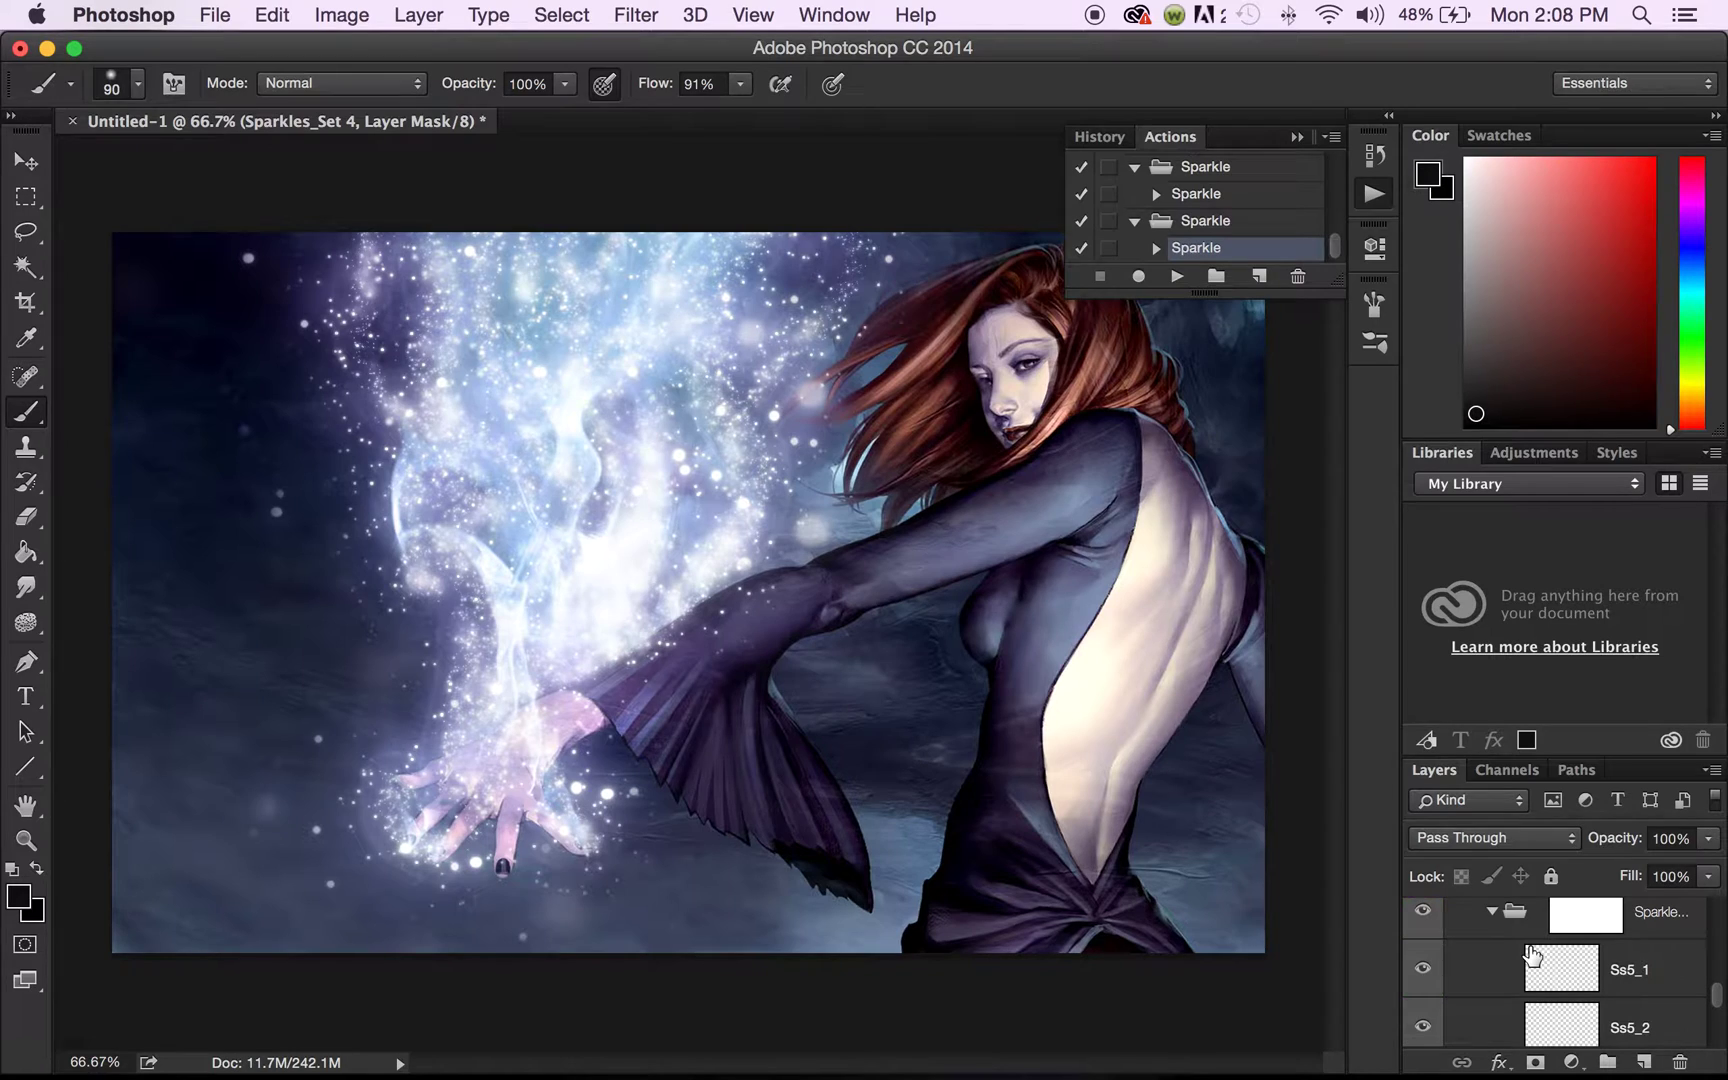
scroll(1532, 955, up, 2)
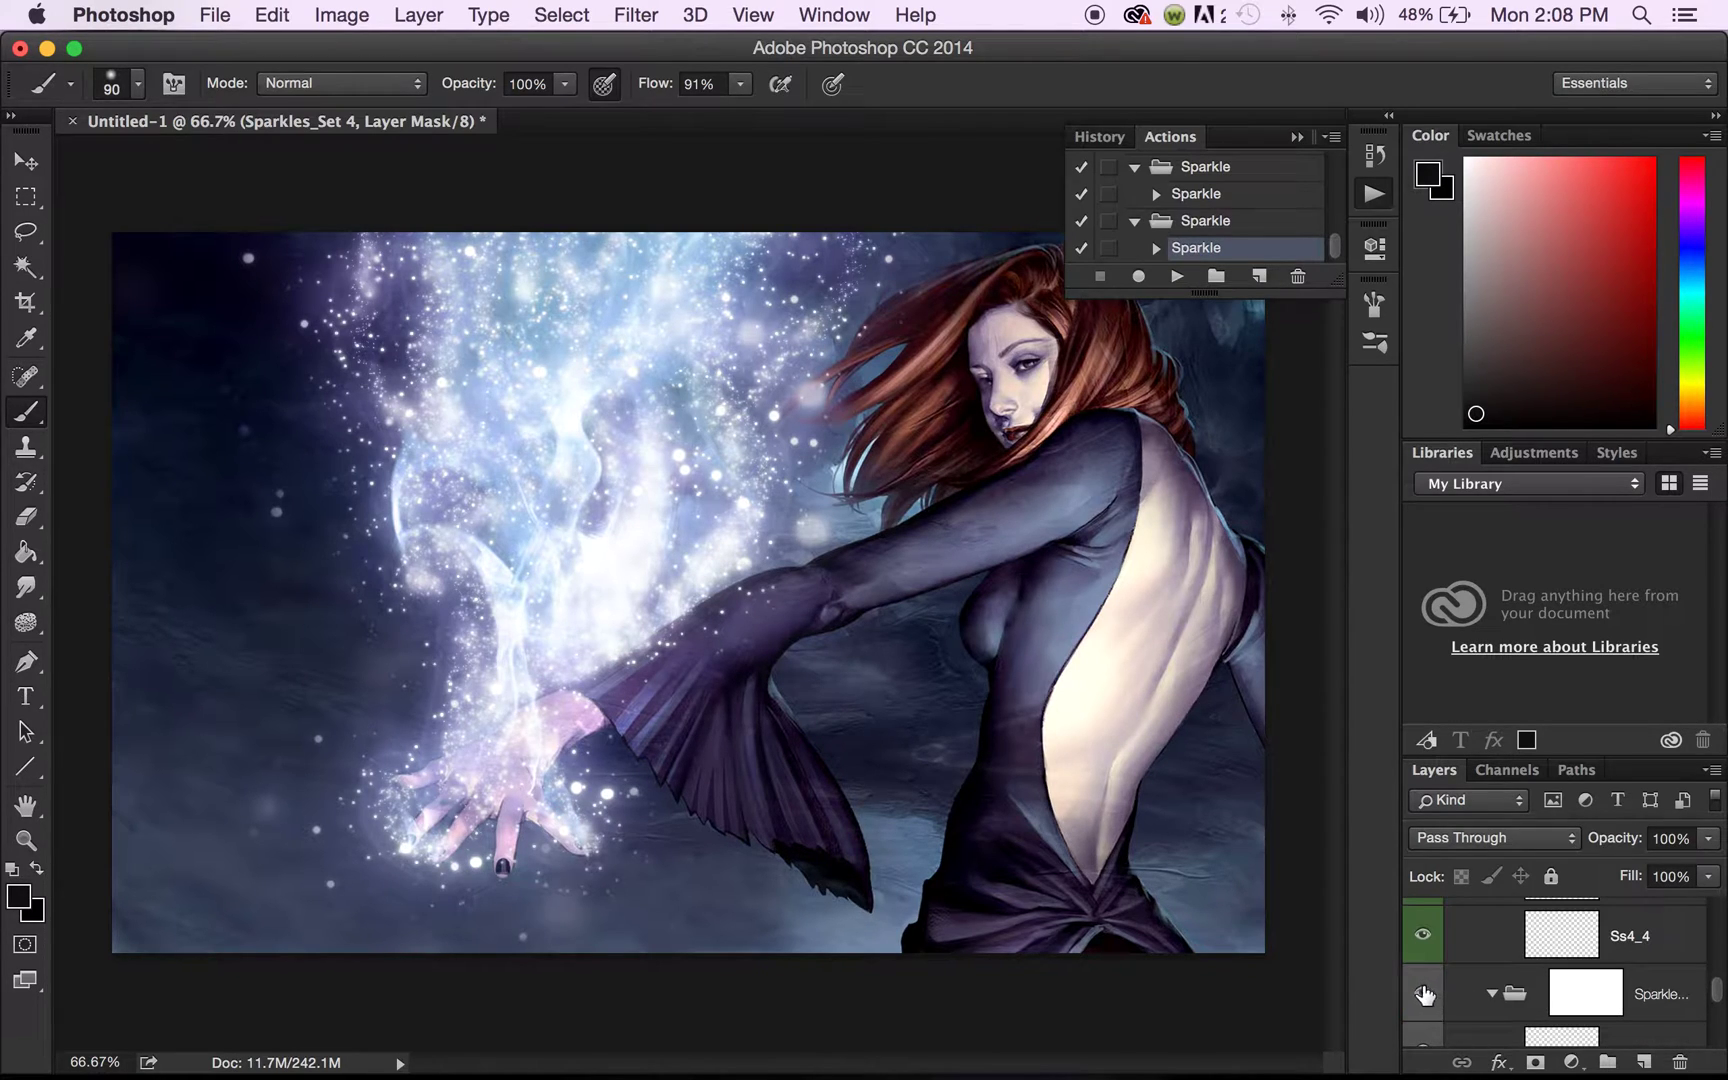
click(1423, 995)
click(1423, 995)
click(1645, 998)
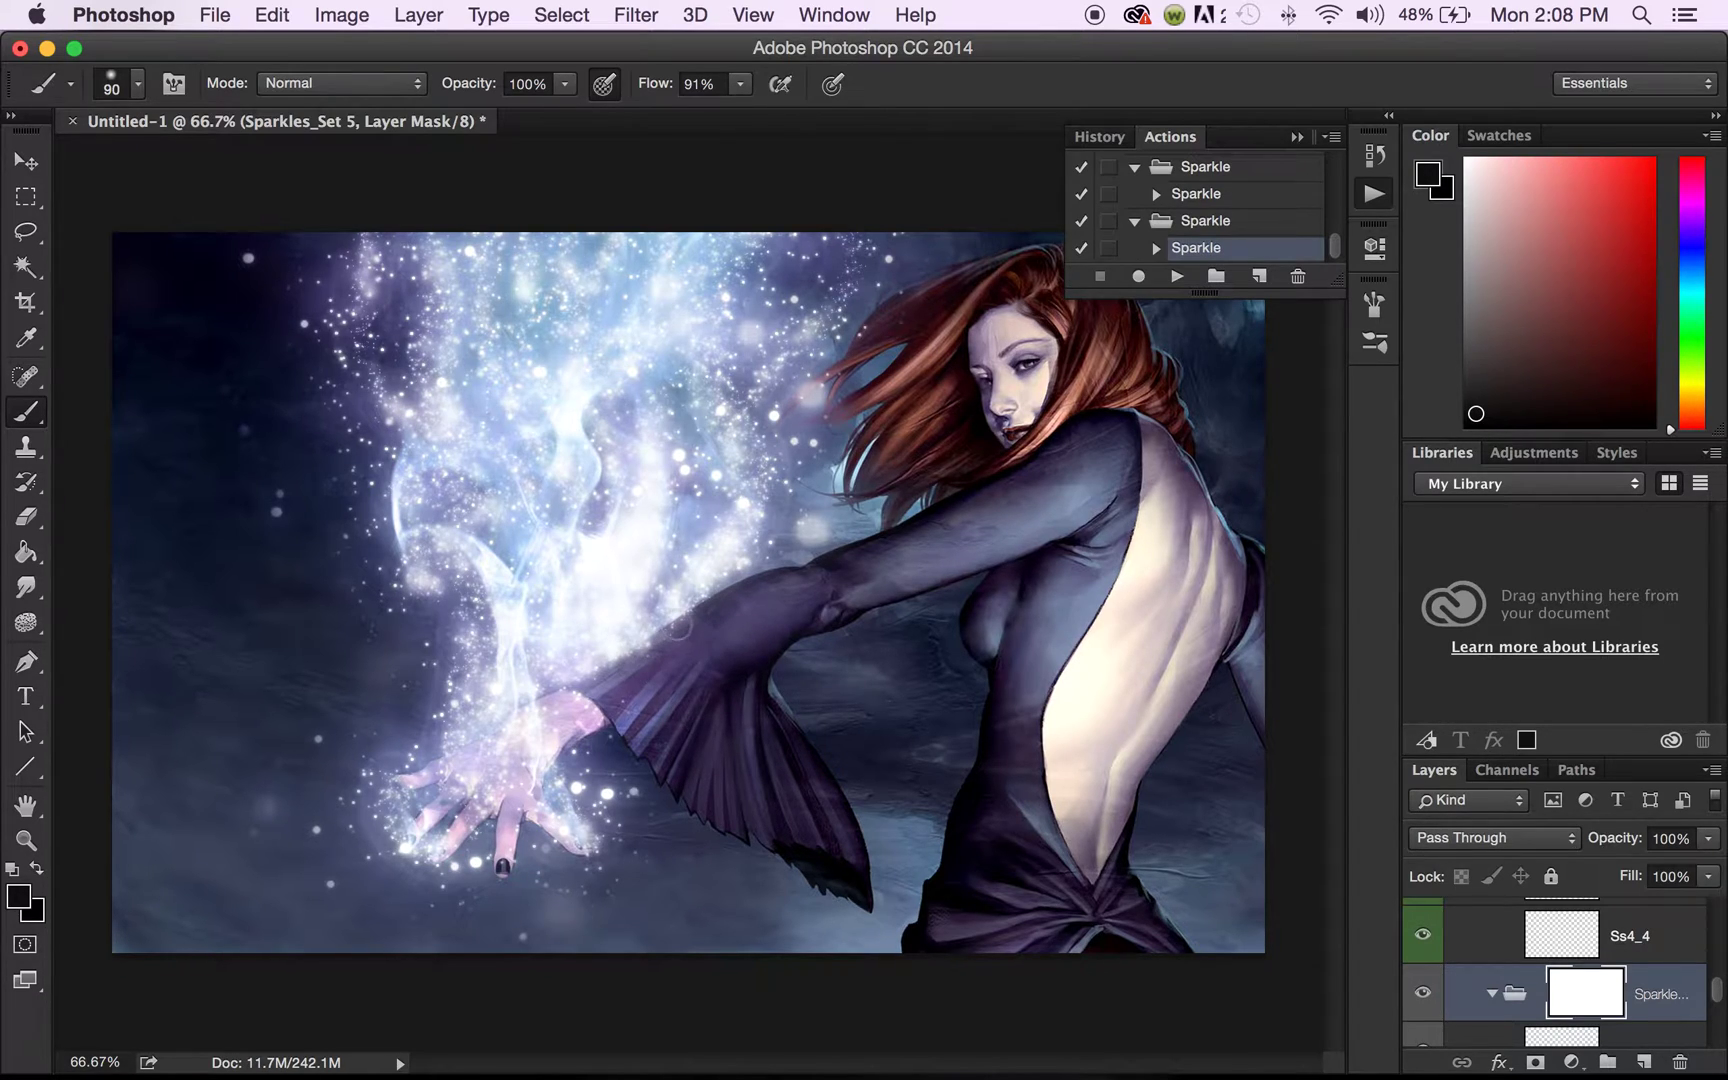
mouse_move(604, 702)
mouse_down()
mouse_move(657, 716)
mouse_move(745, 598)
mouse_move(650, 655)
mouse_move(812, 565)
mouse_move(860, 328)
mouse_move(926, 281)
mouse_up()
drag(709, 612, 728, 606)
Step: Check the Wide Glow group by hiding and showing it, and set its opacity to 70%
scroll(1489, 988, down, 1)
scroll(1489, 988, down, 3)
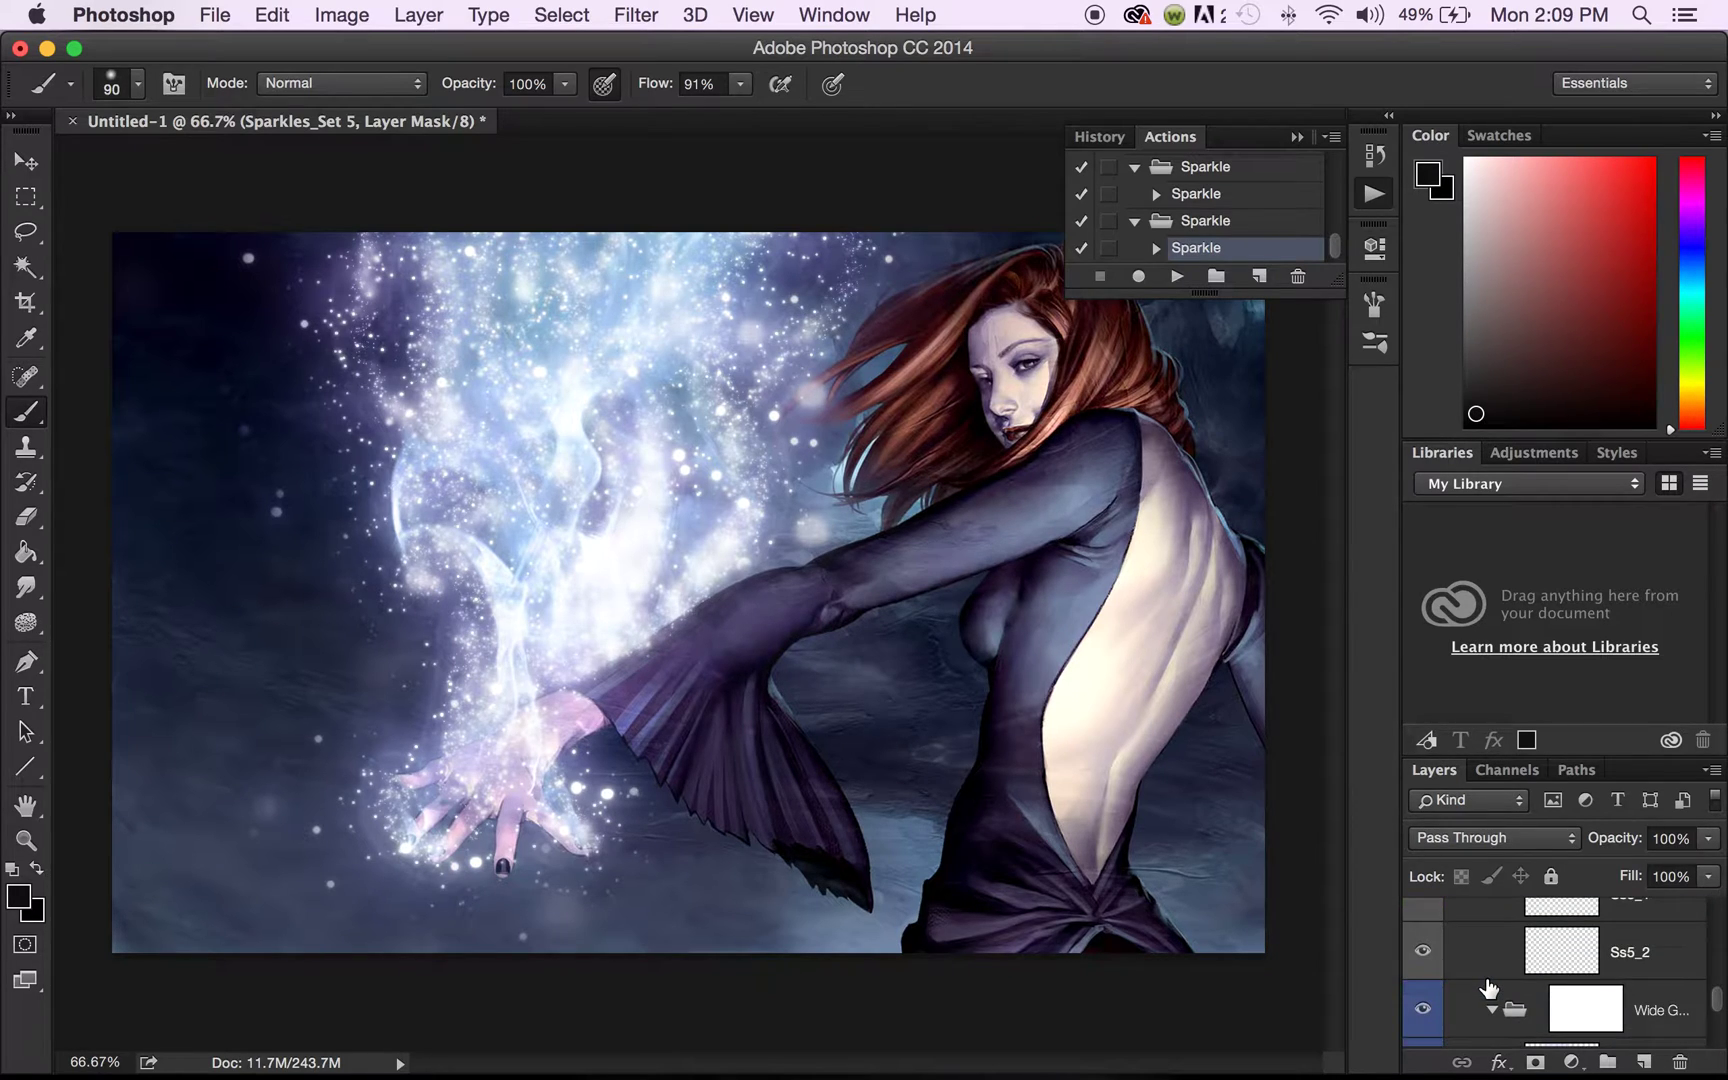
click(1427, 1010)
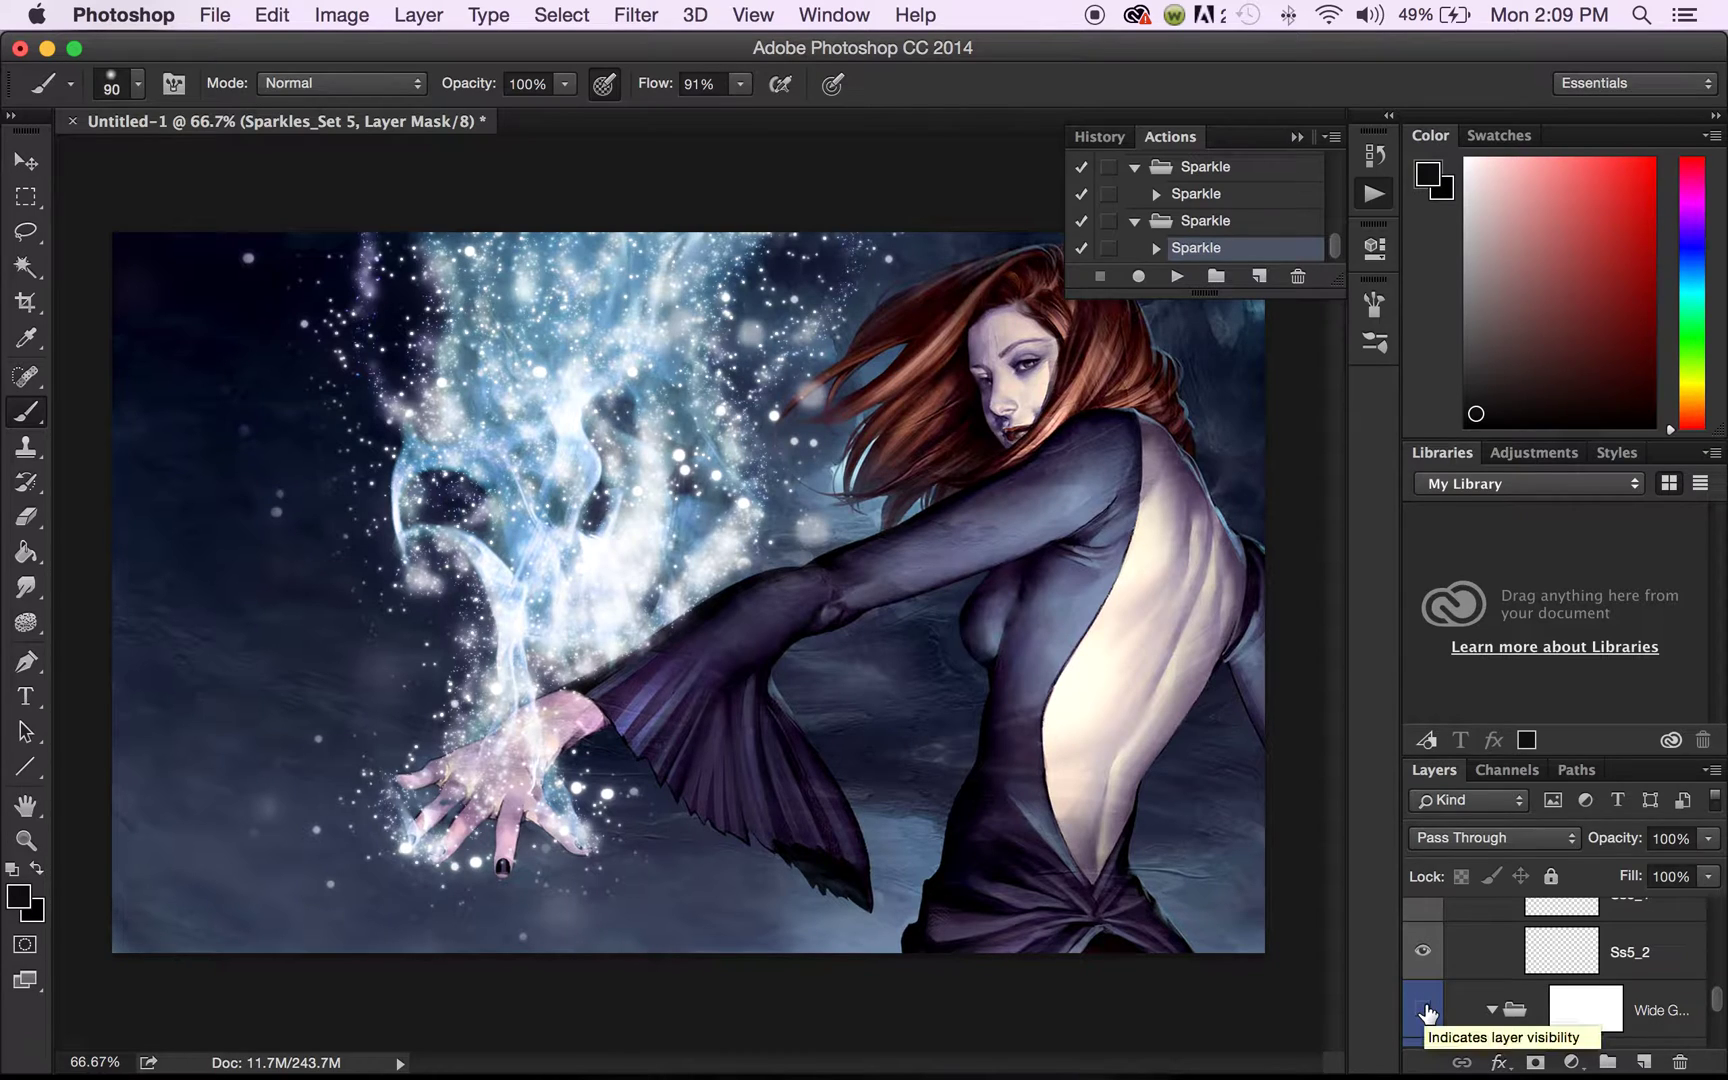
click(1427, 1010)
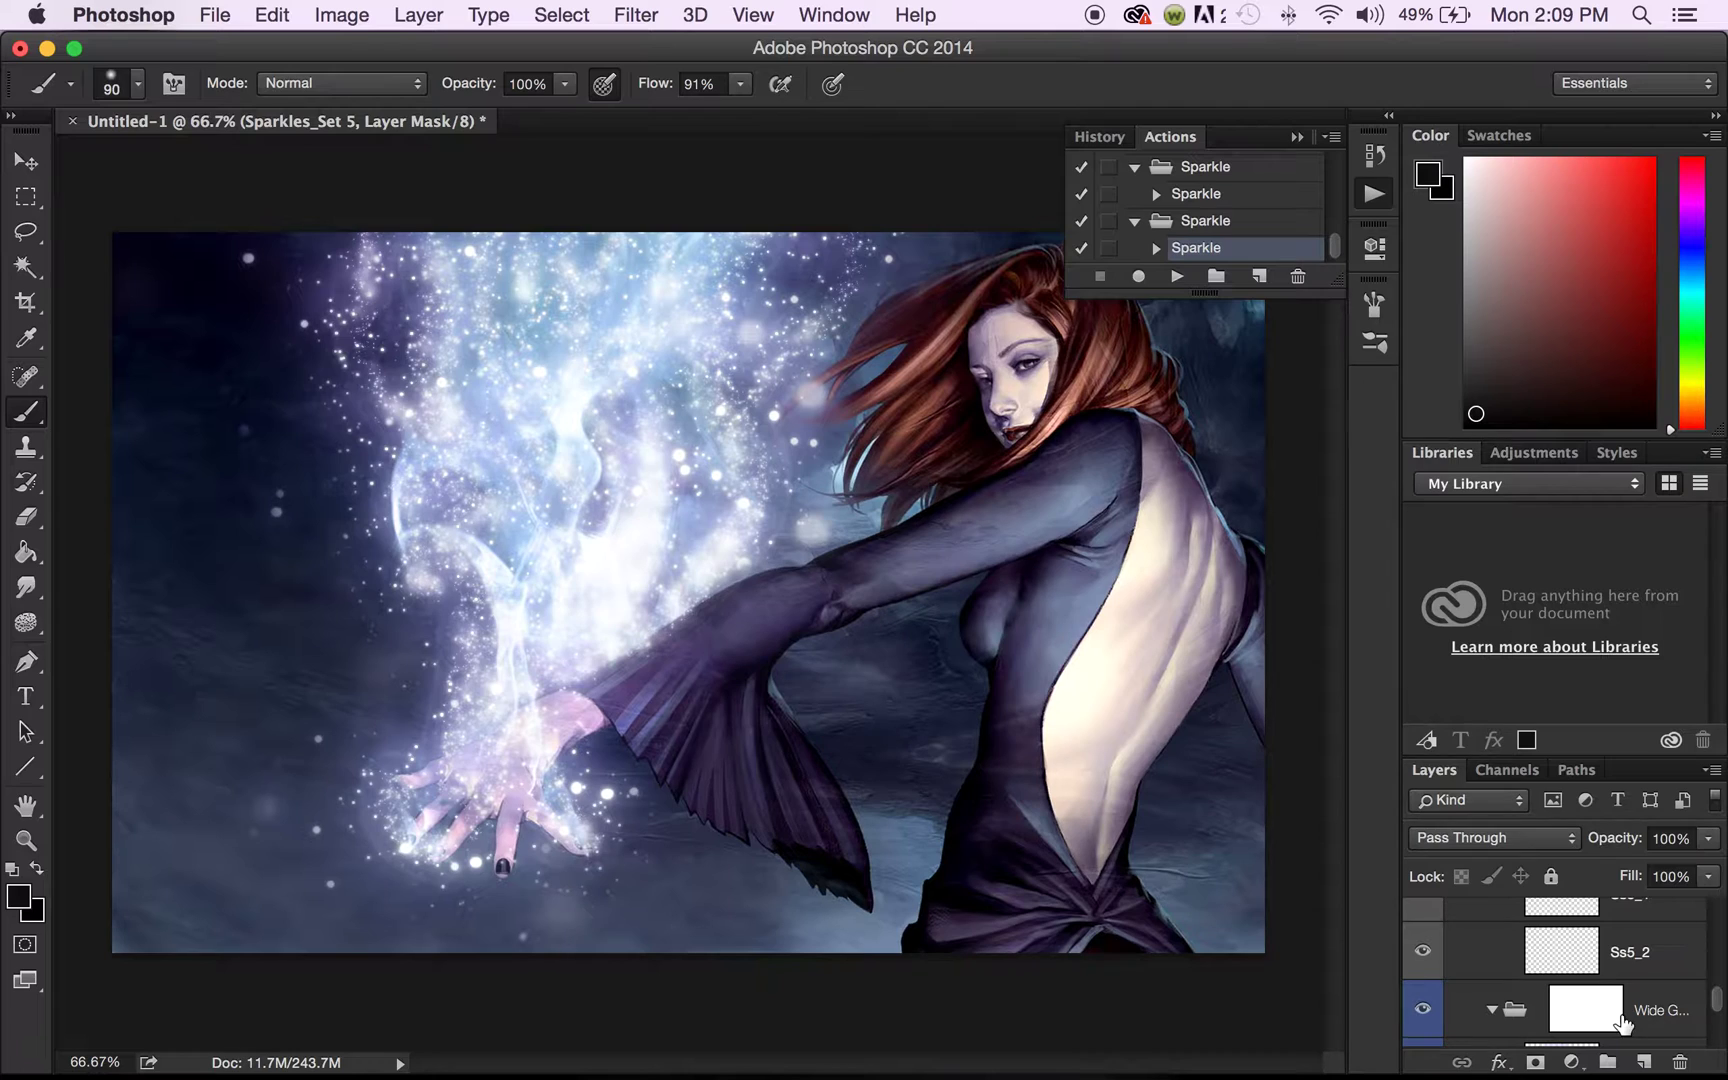
click(1668, 1012)
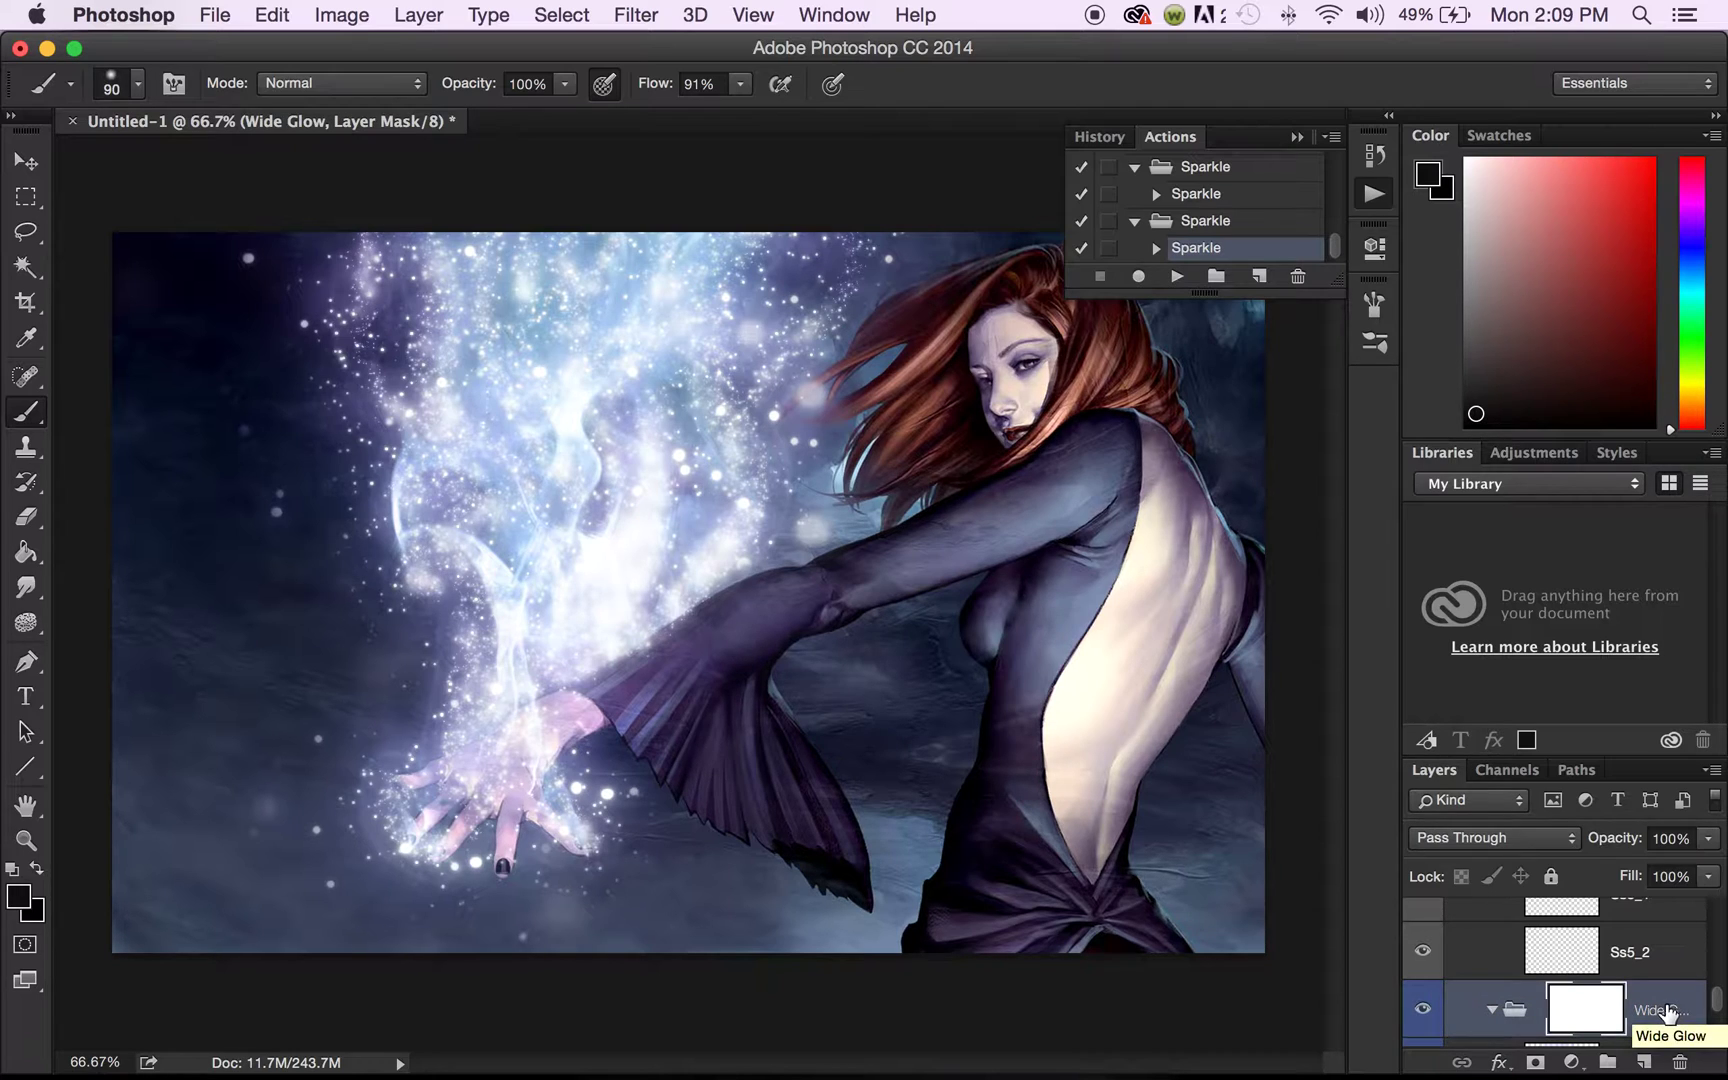
click(1708, 840)
drag(1713, 866, 1668, 878)
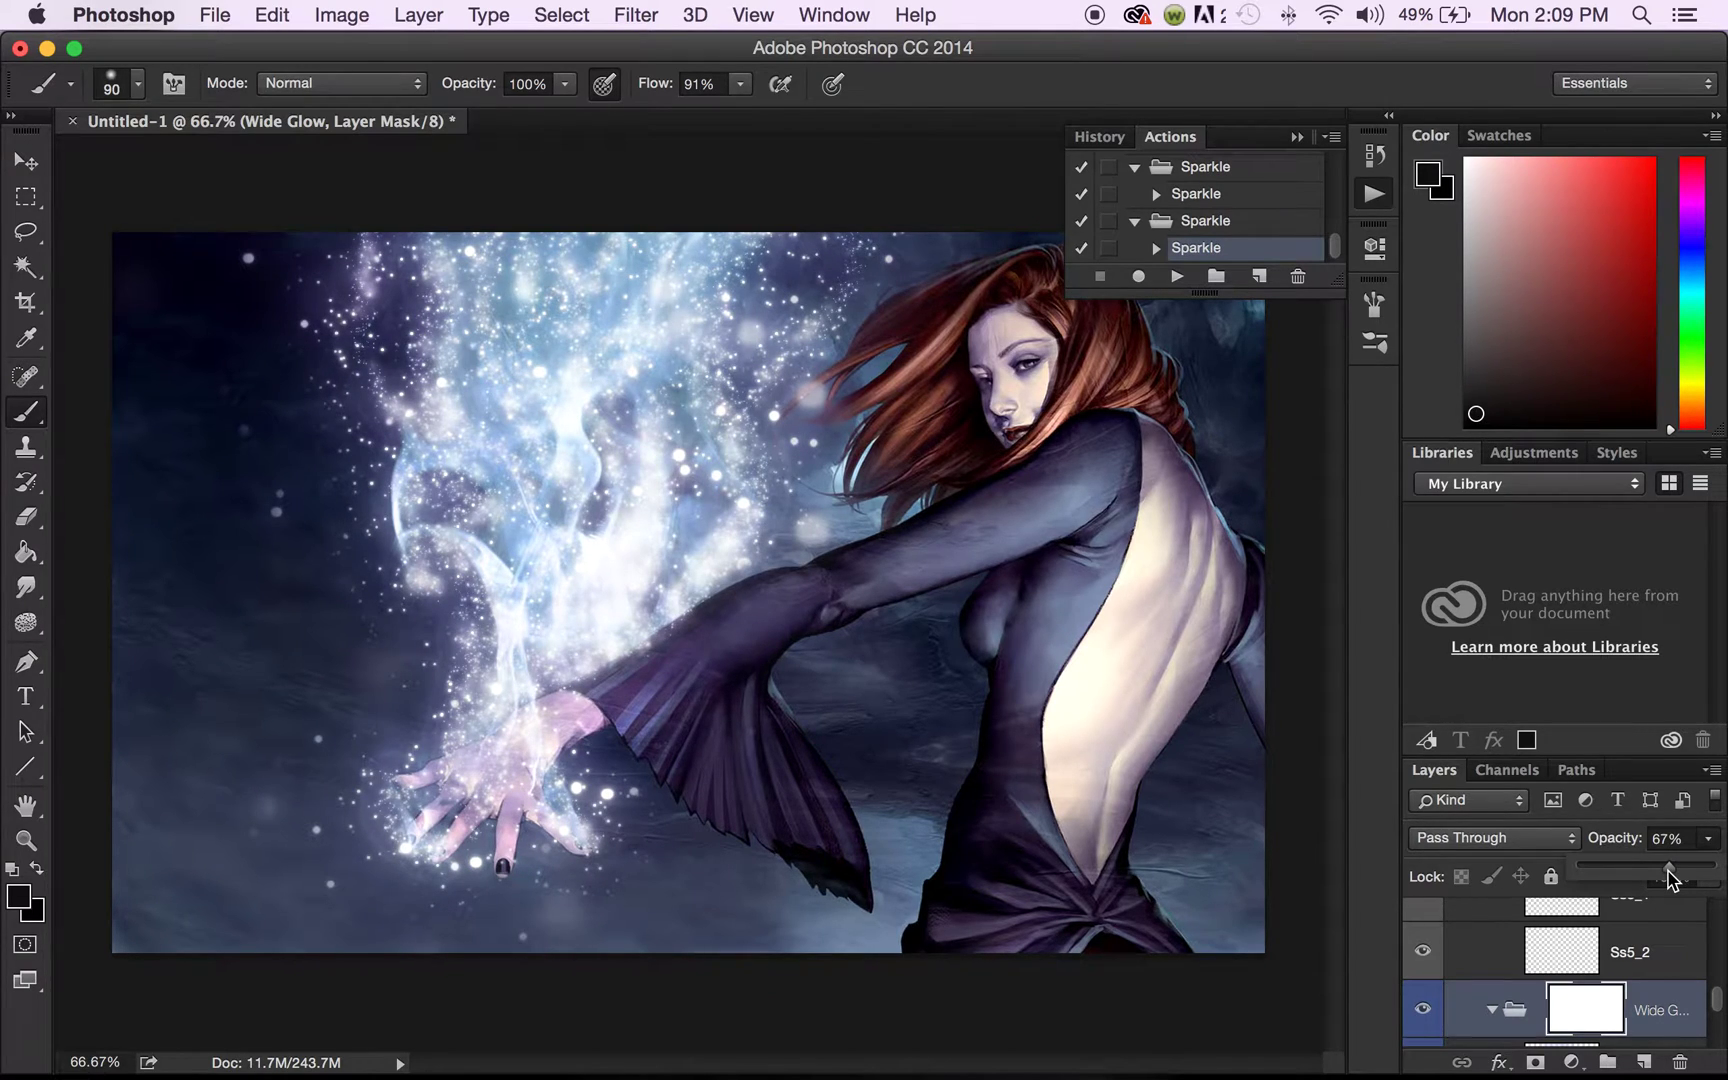
drag(1668, 872, 1637, 866)
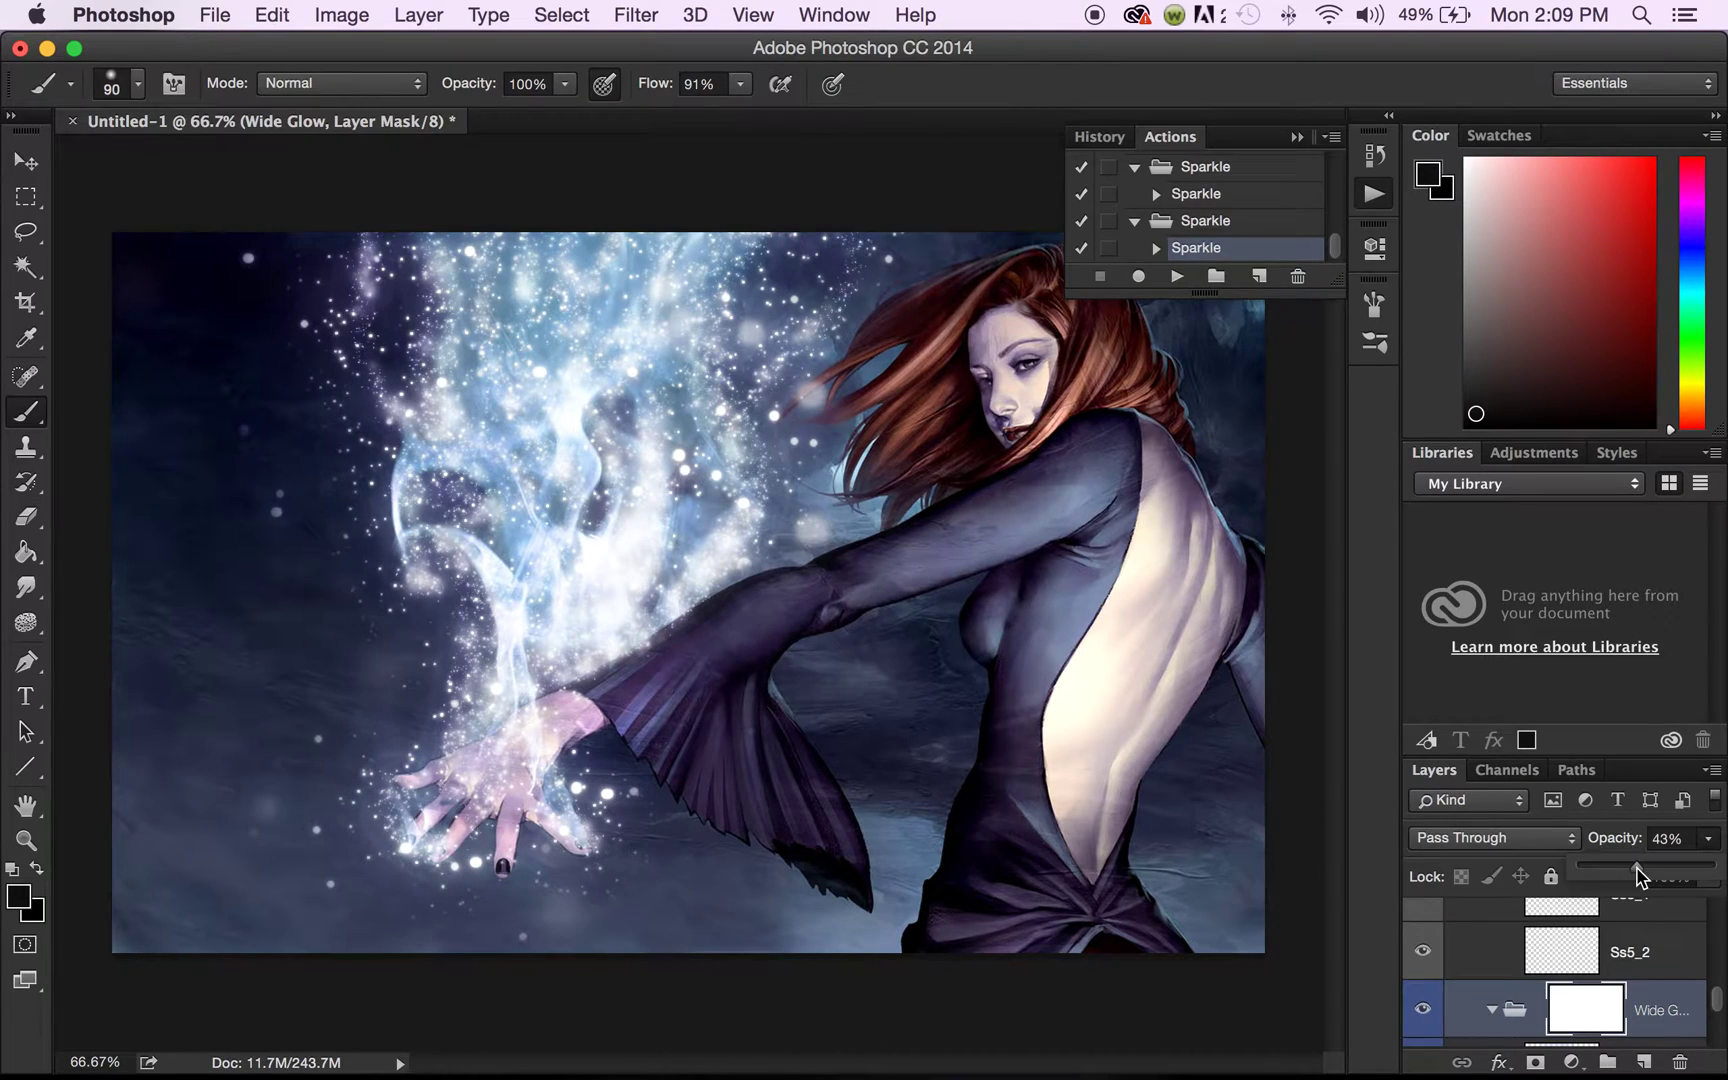
drag(1643, 876, 1677, 878)
Step: Check the Blur Base group by hiding and showing it, and lower its opacity to 54%
scroll(1519, 1004, down, 3)
scroll(1519, 1004, down, 1)
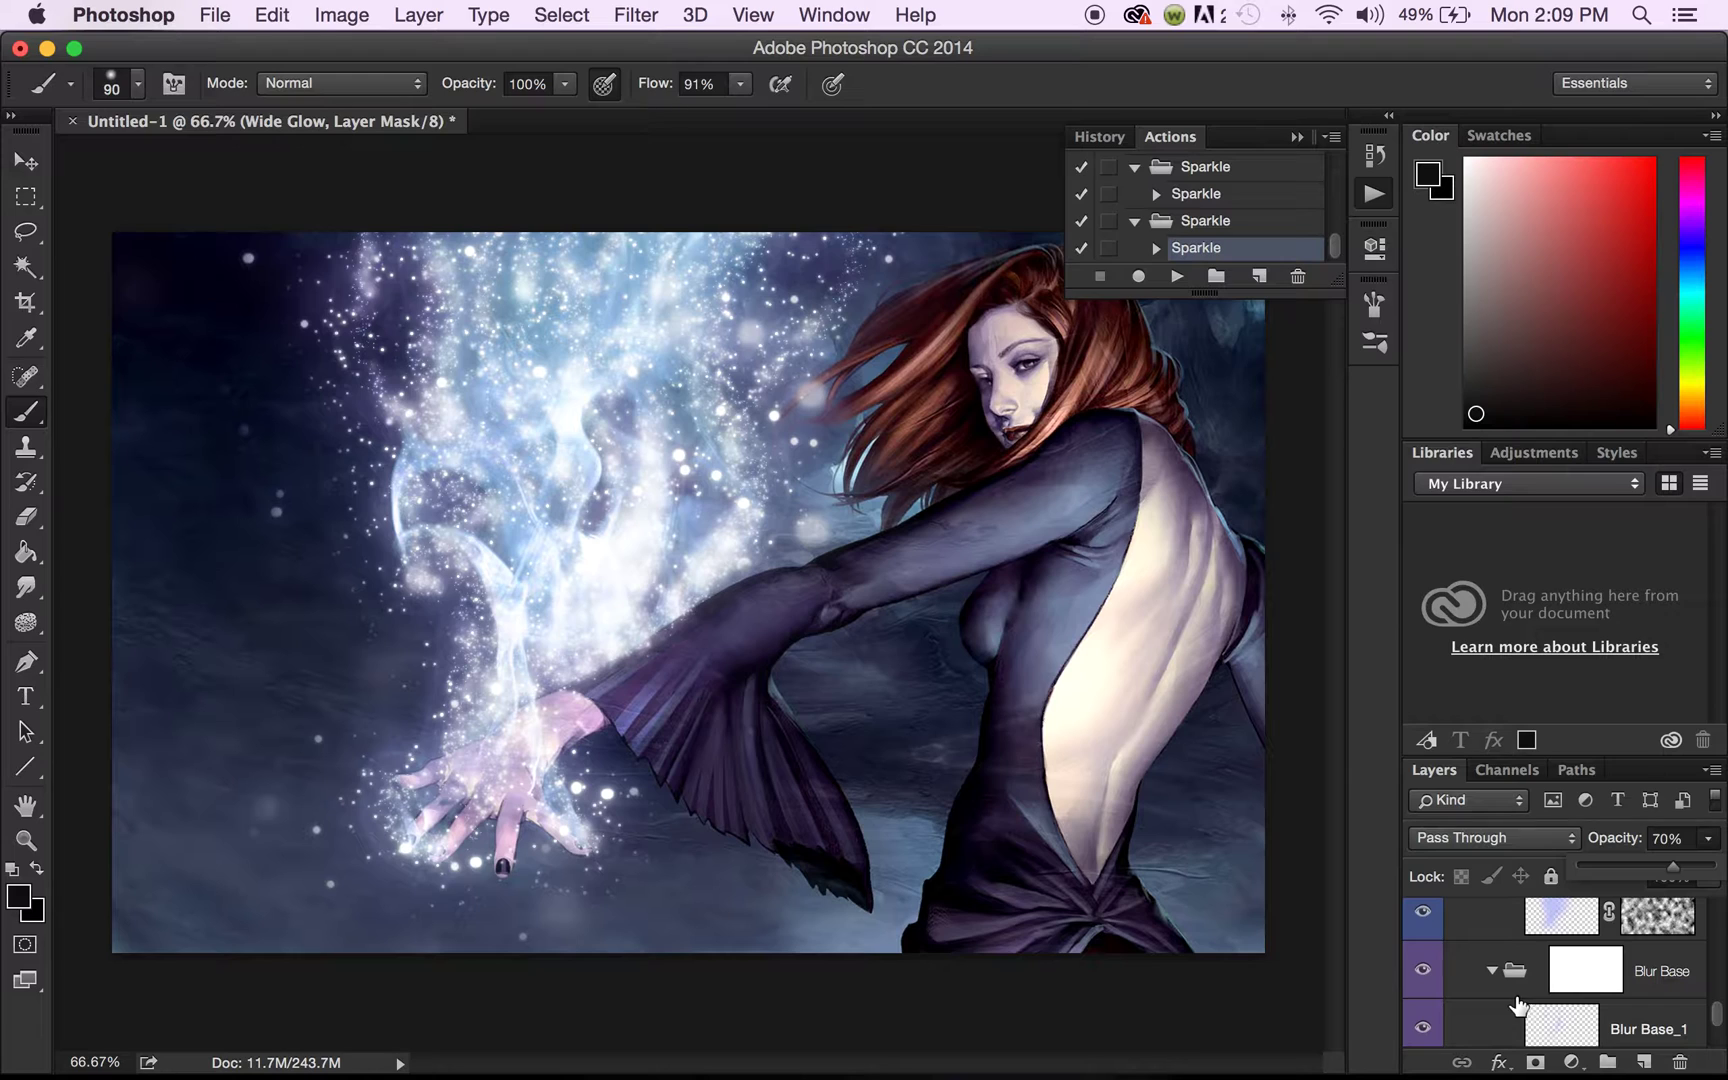
click(1422, 972)
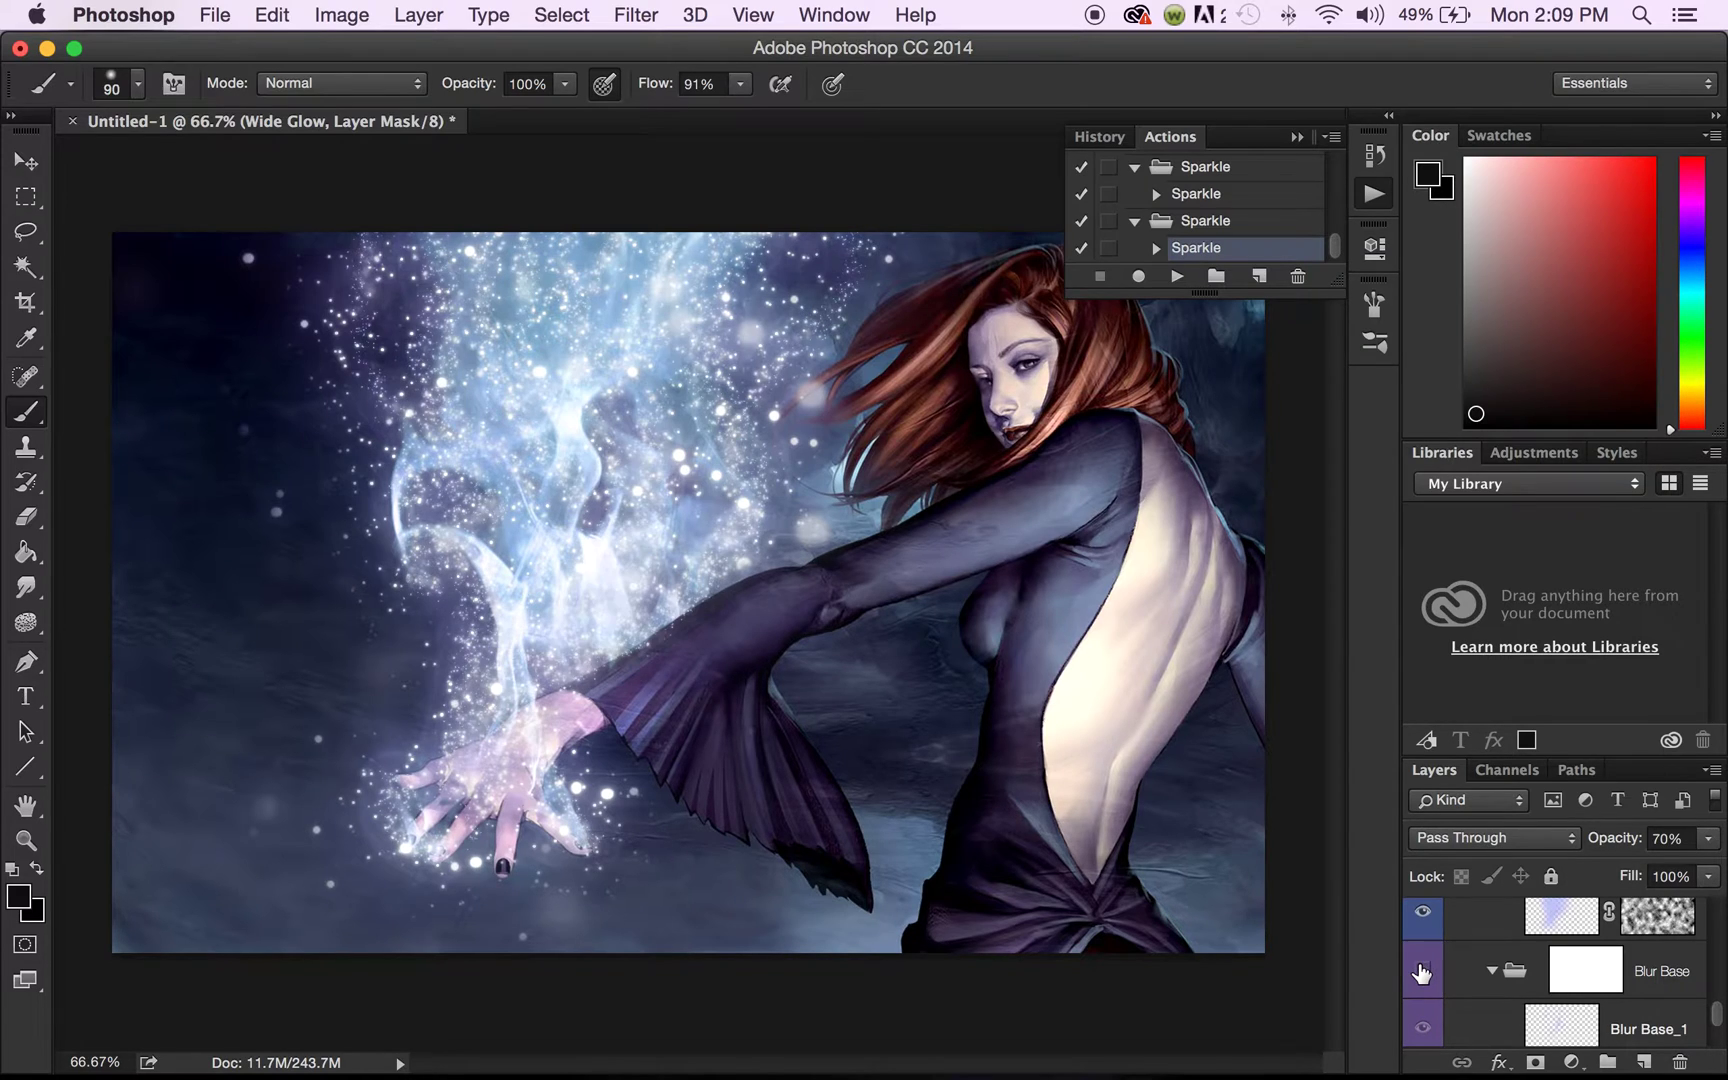
click(1422, 972)
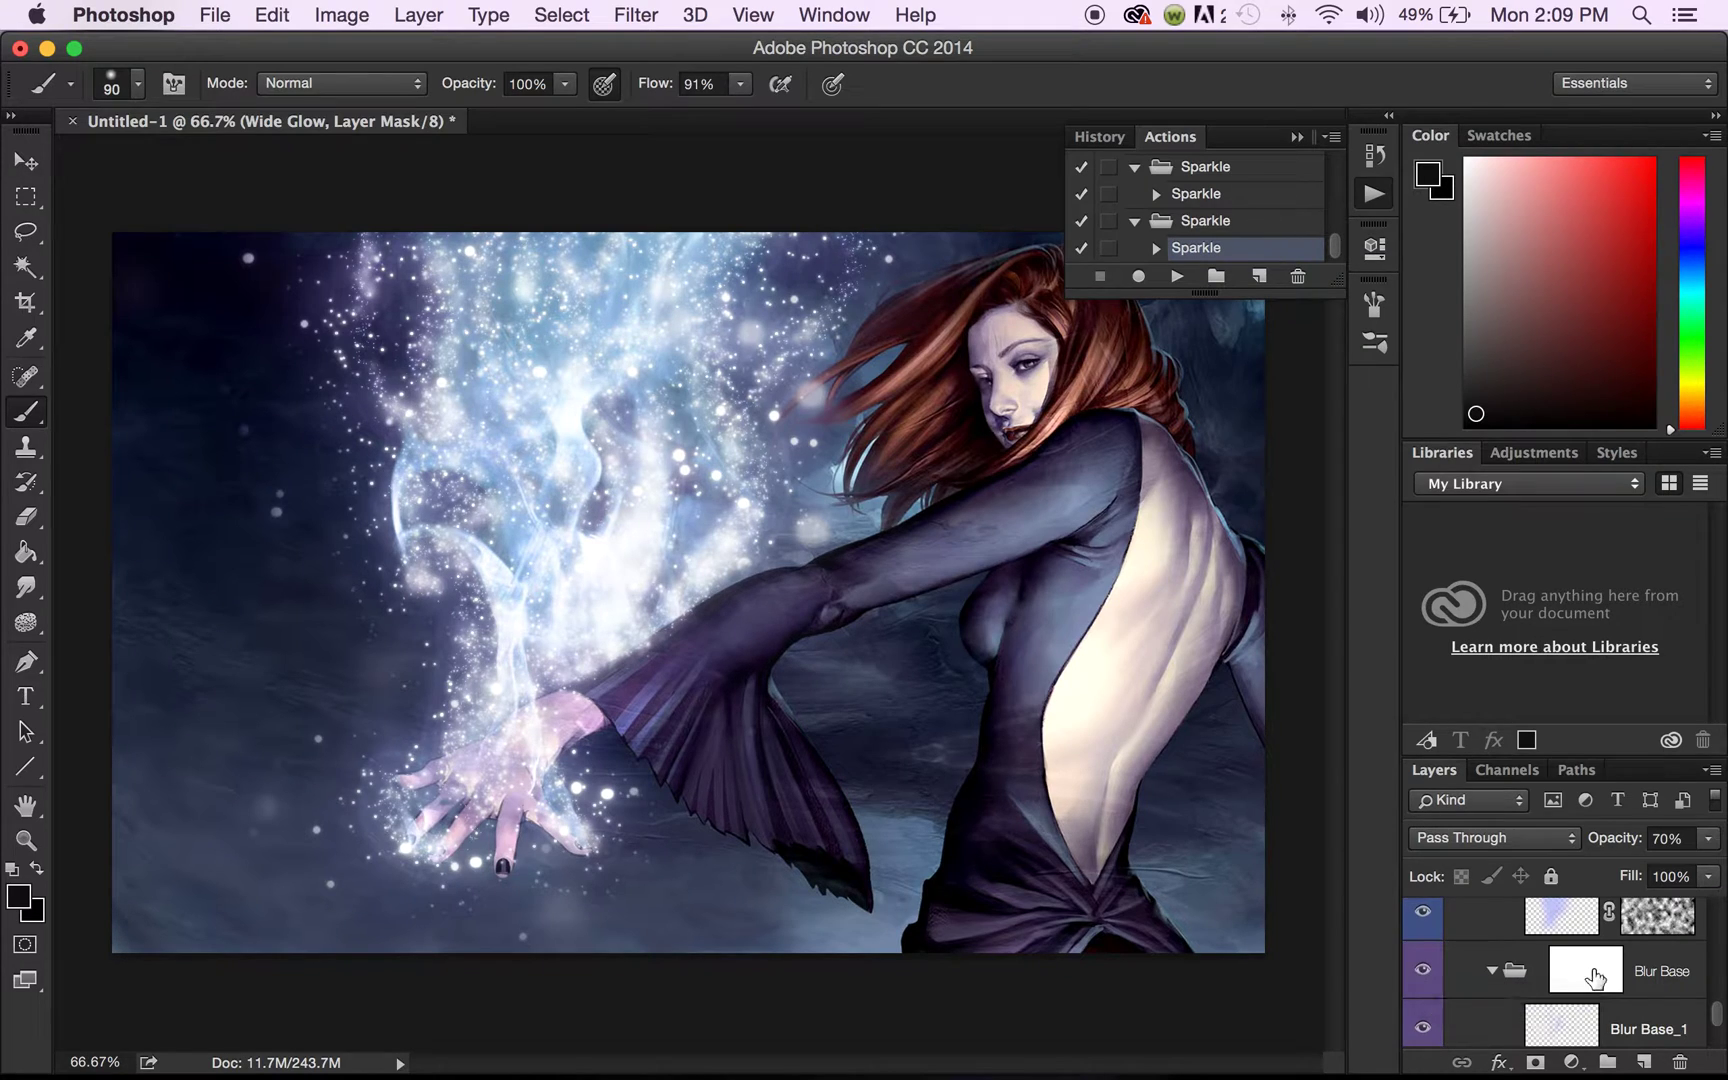
click(1648, 980)
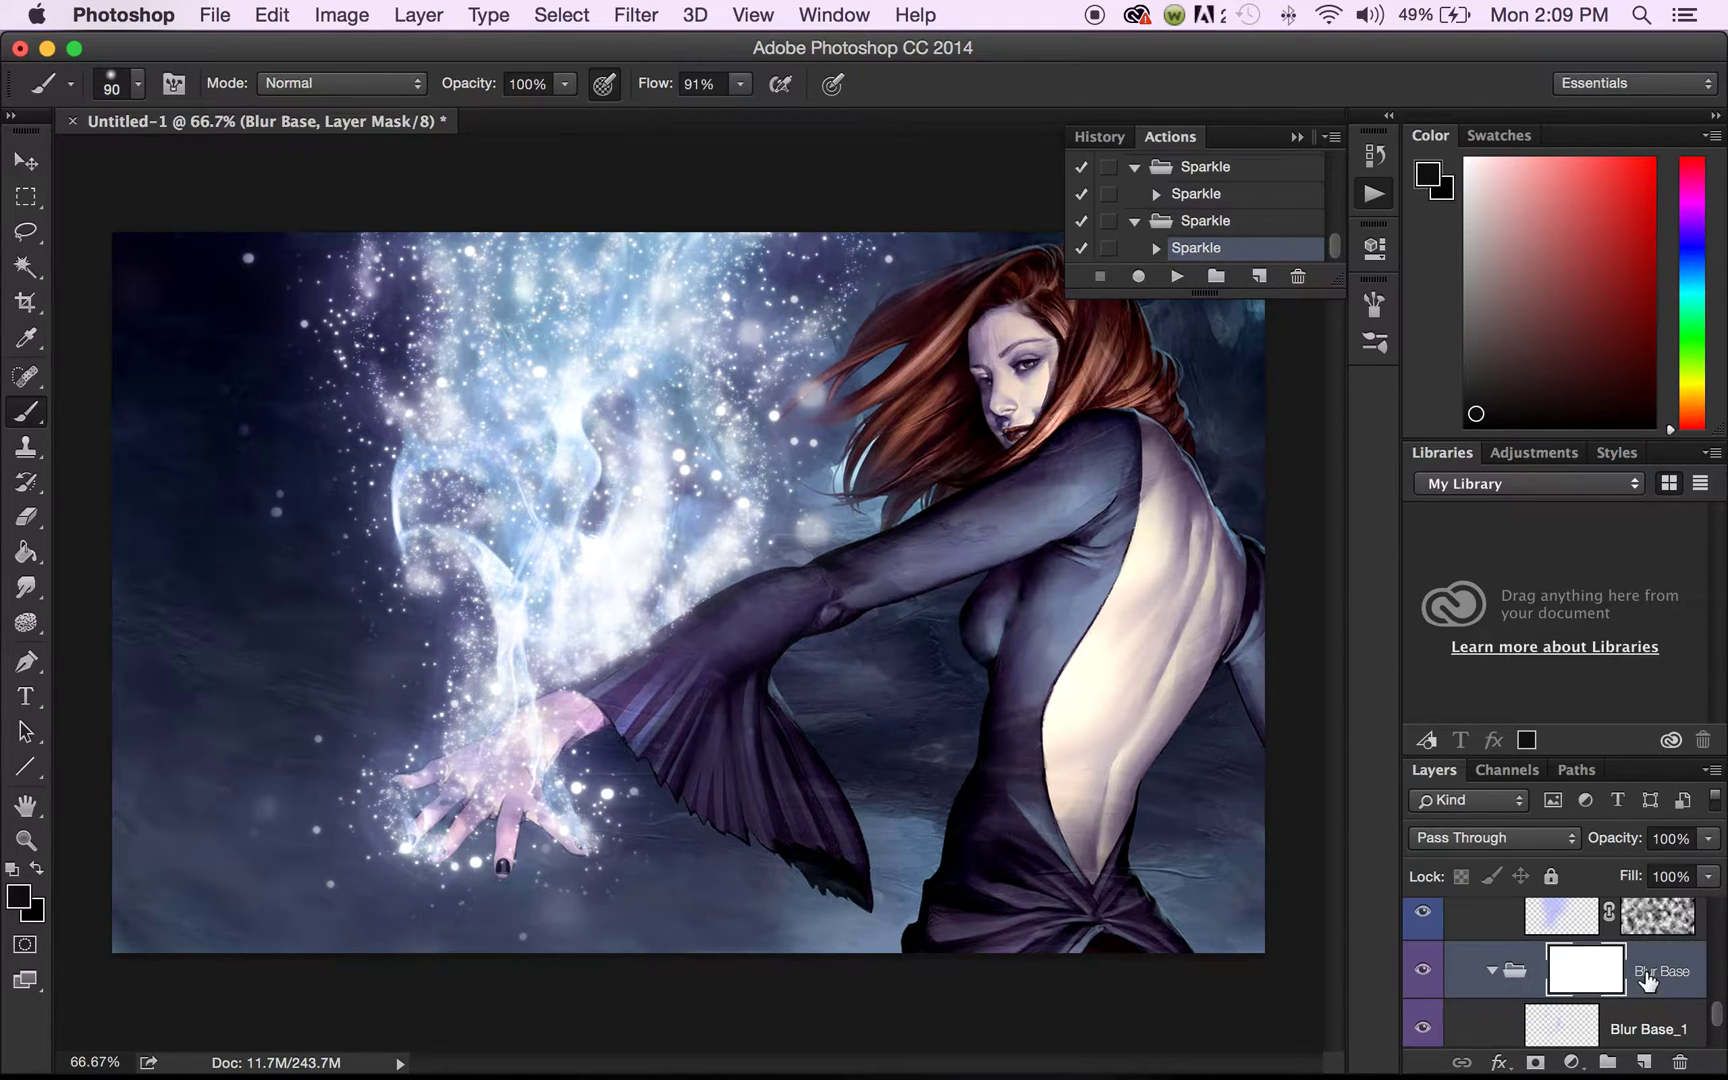
click(1710, 846)
drag(1712, 872, 1655, 876)
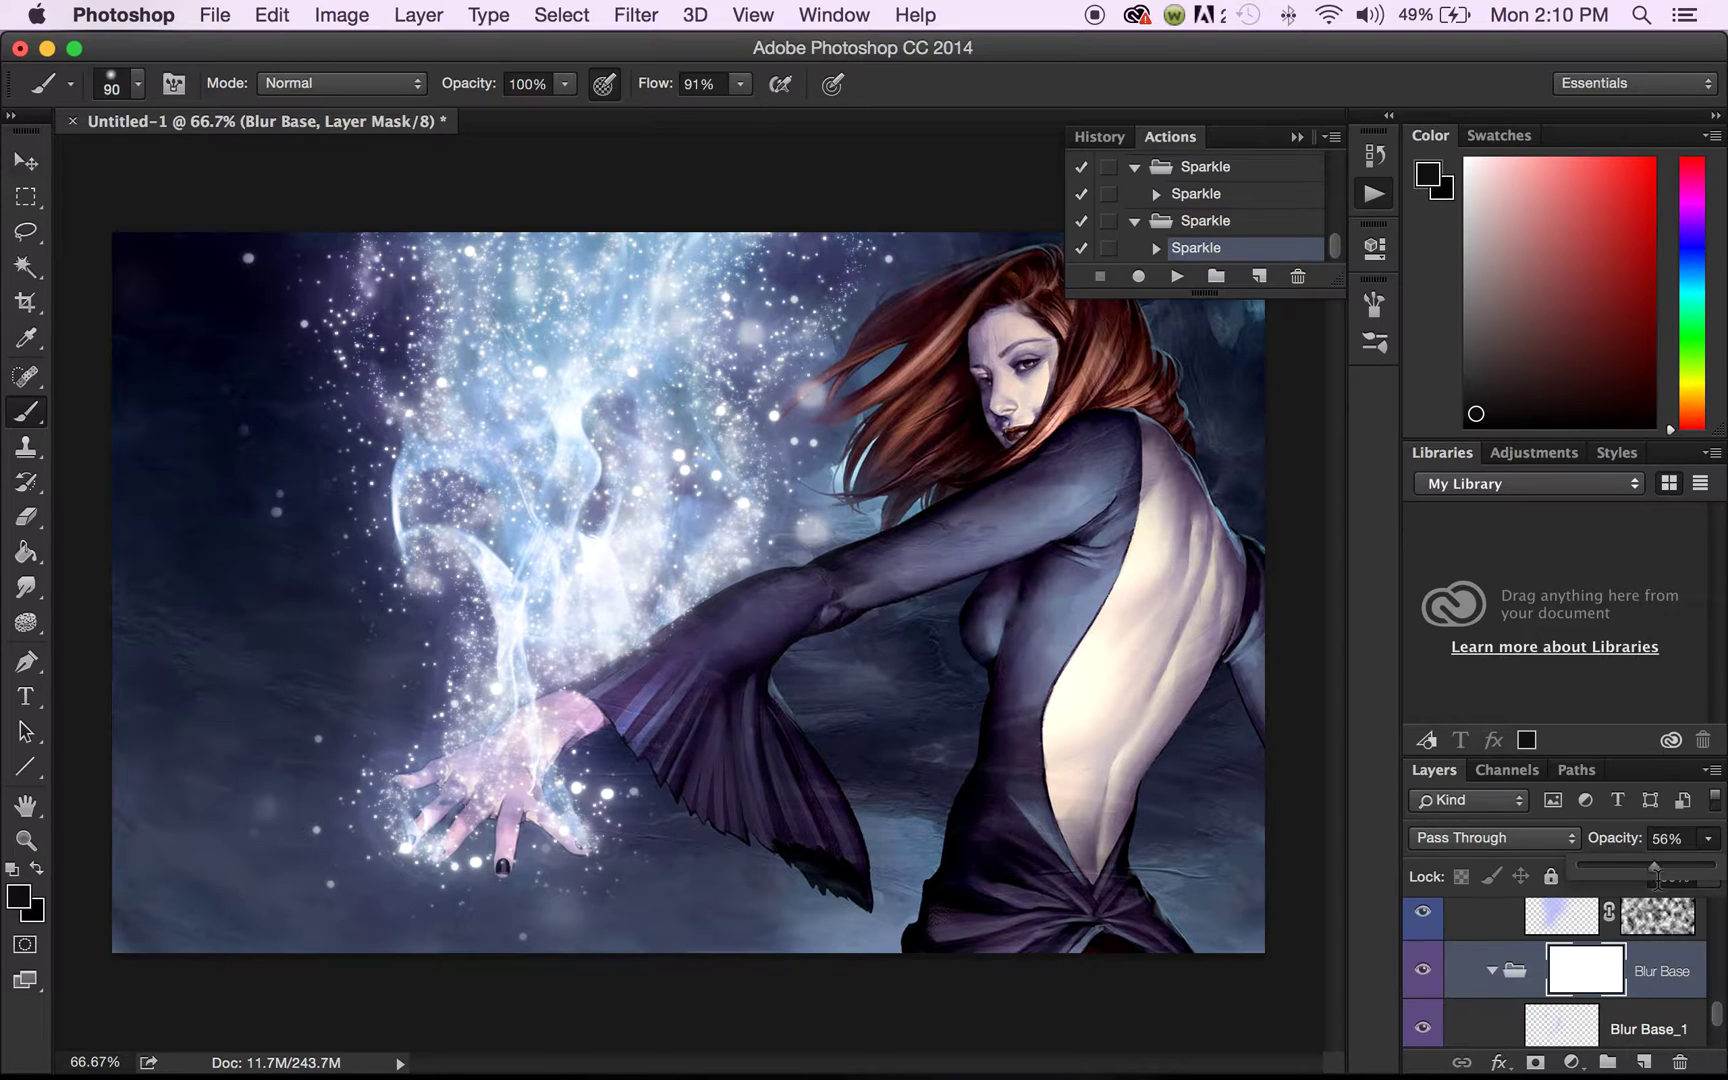
drag(1656, 874, 1651, 871)
Step: Look through the layer stack from the Background layer up to the Sparkles group
scroll(1552, 995, down, 3)
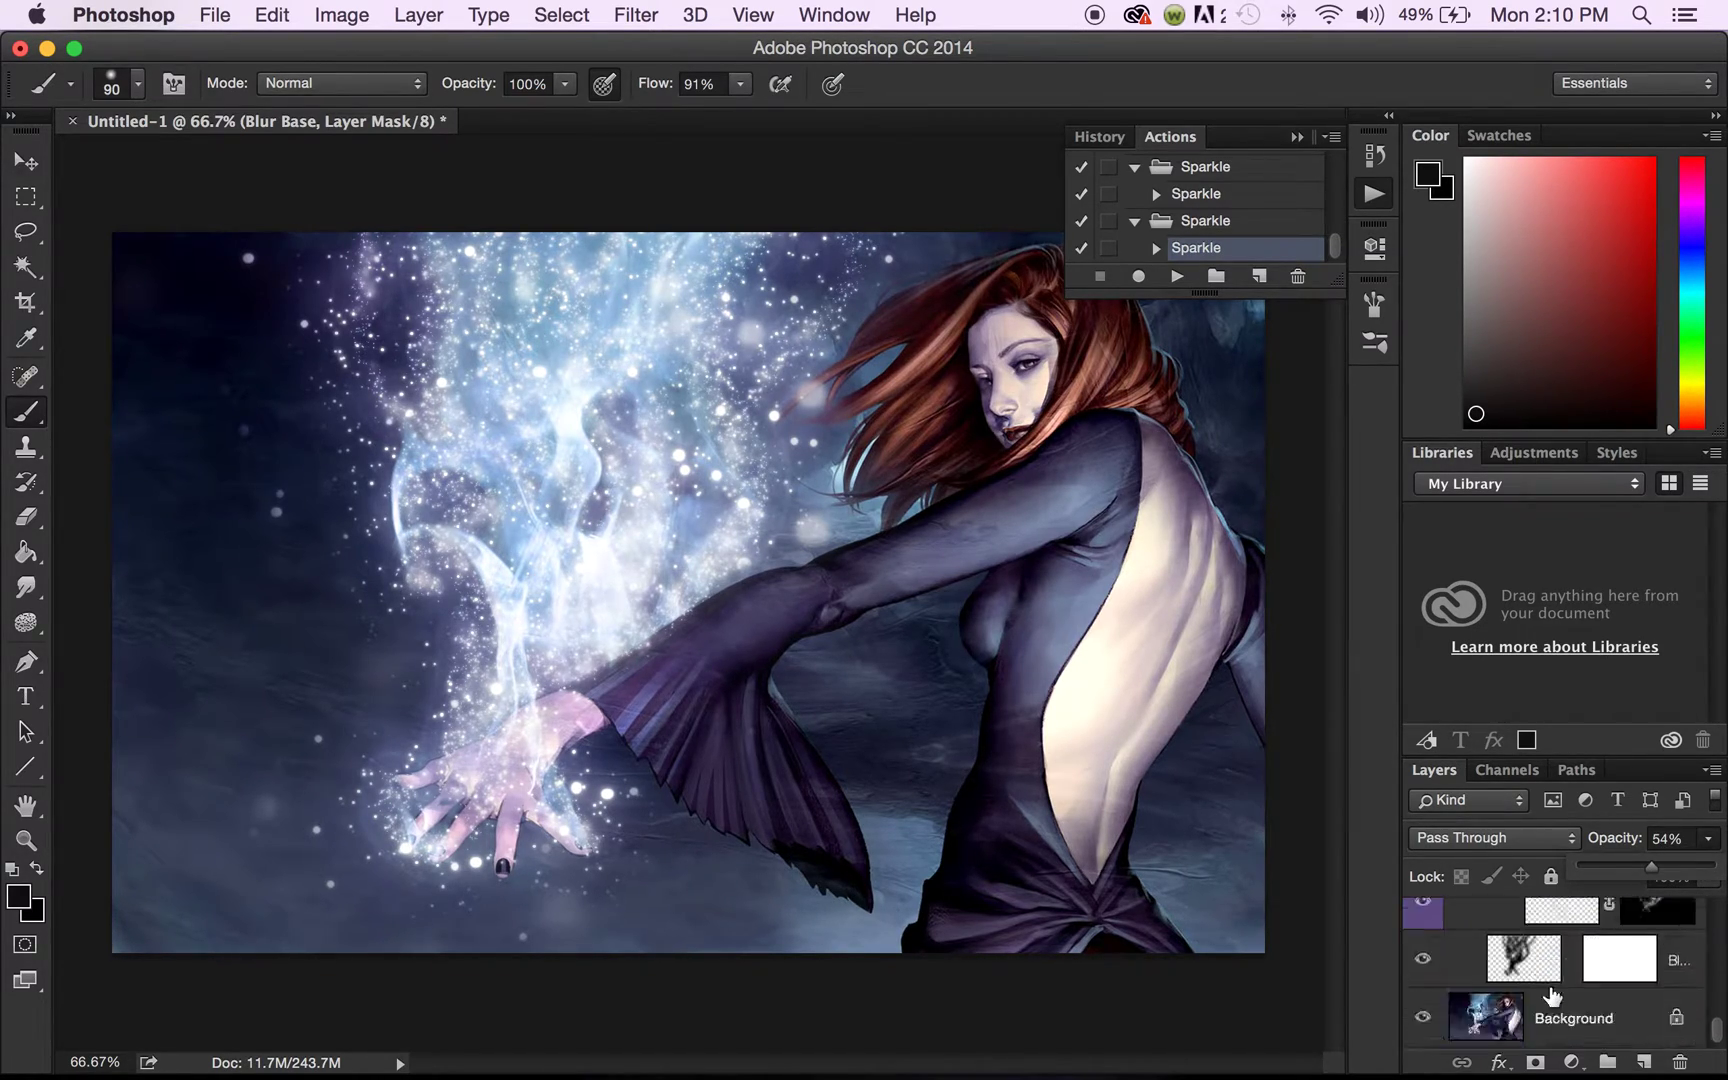
scroll(1552, 995, up, 5)
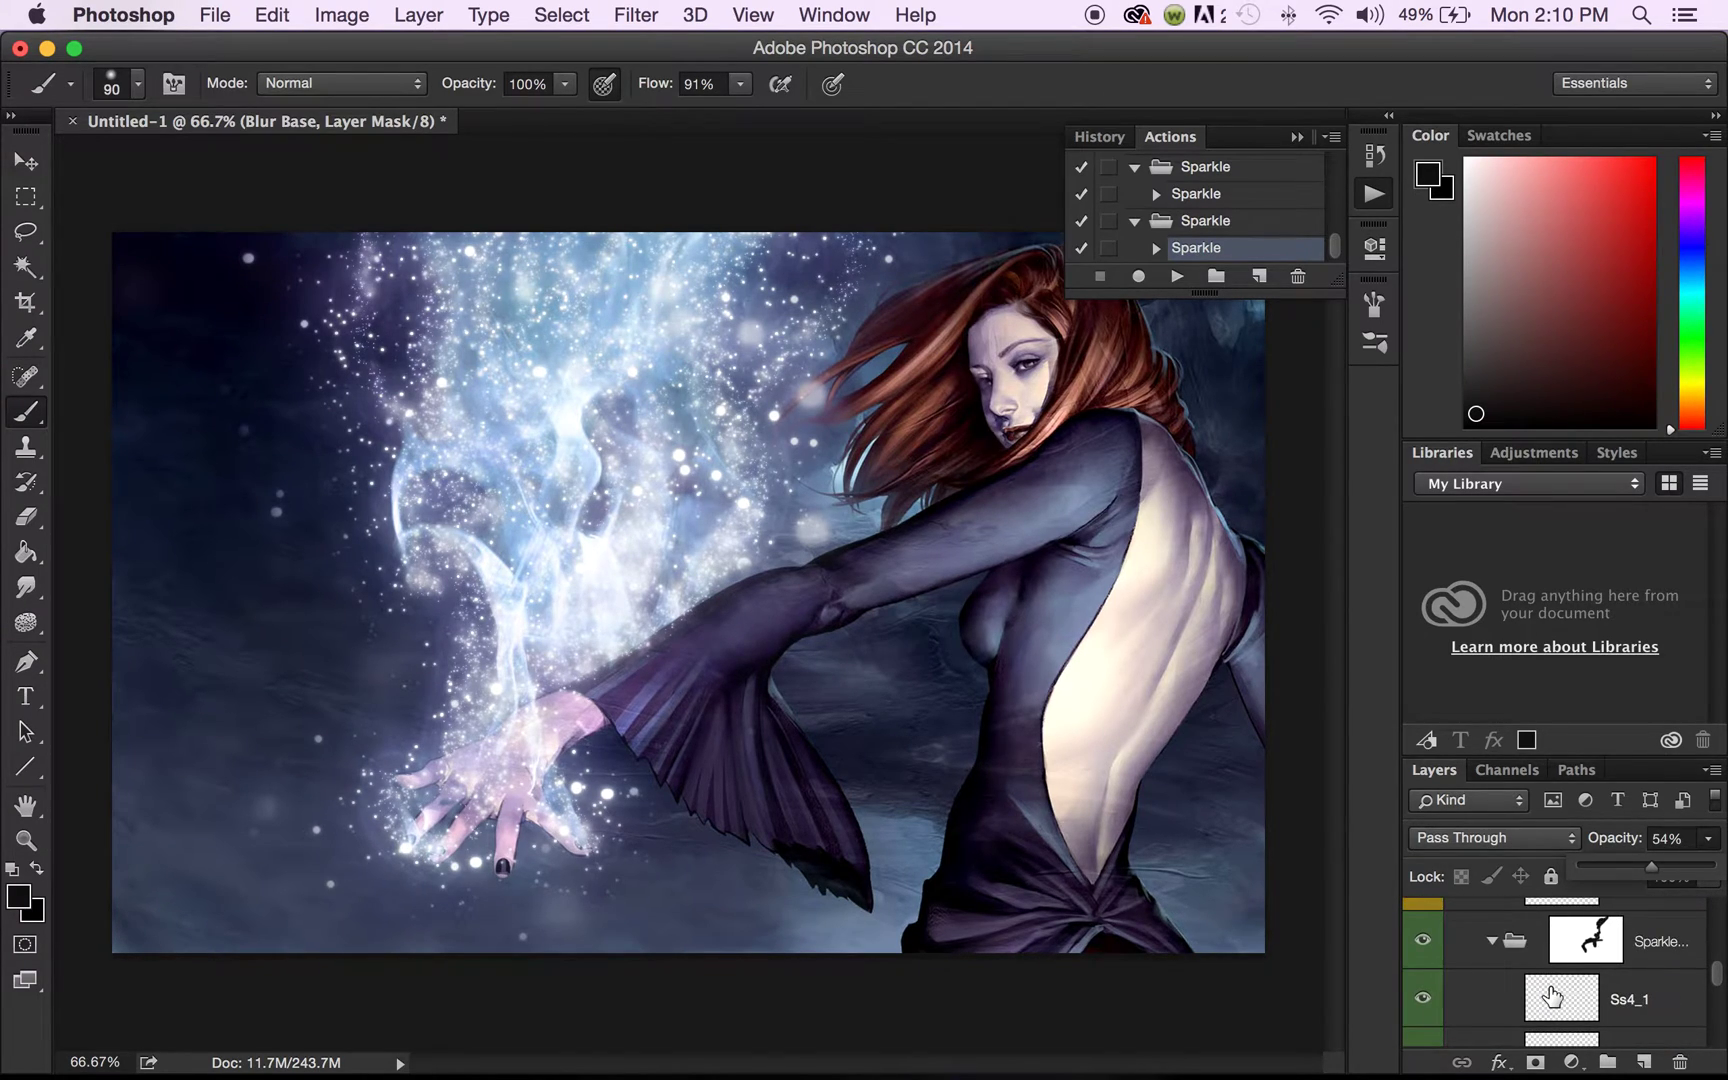
scroll(1552, 995, down, 1)
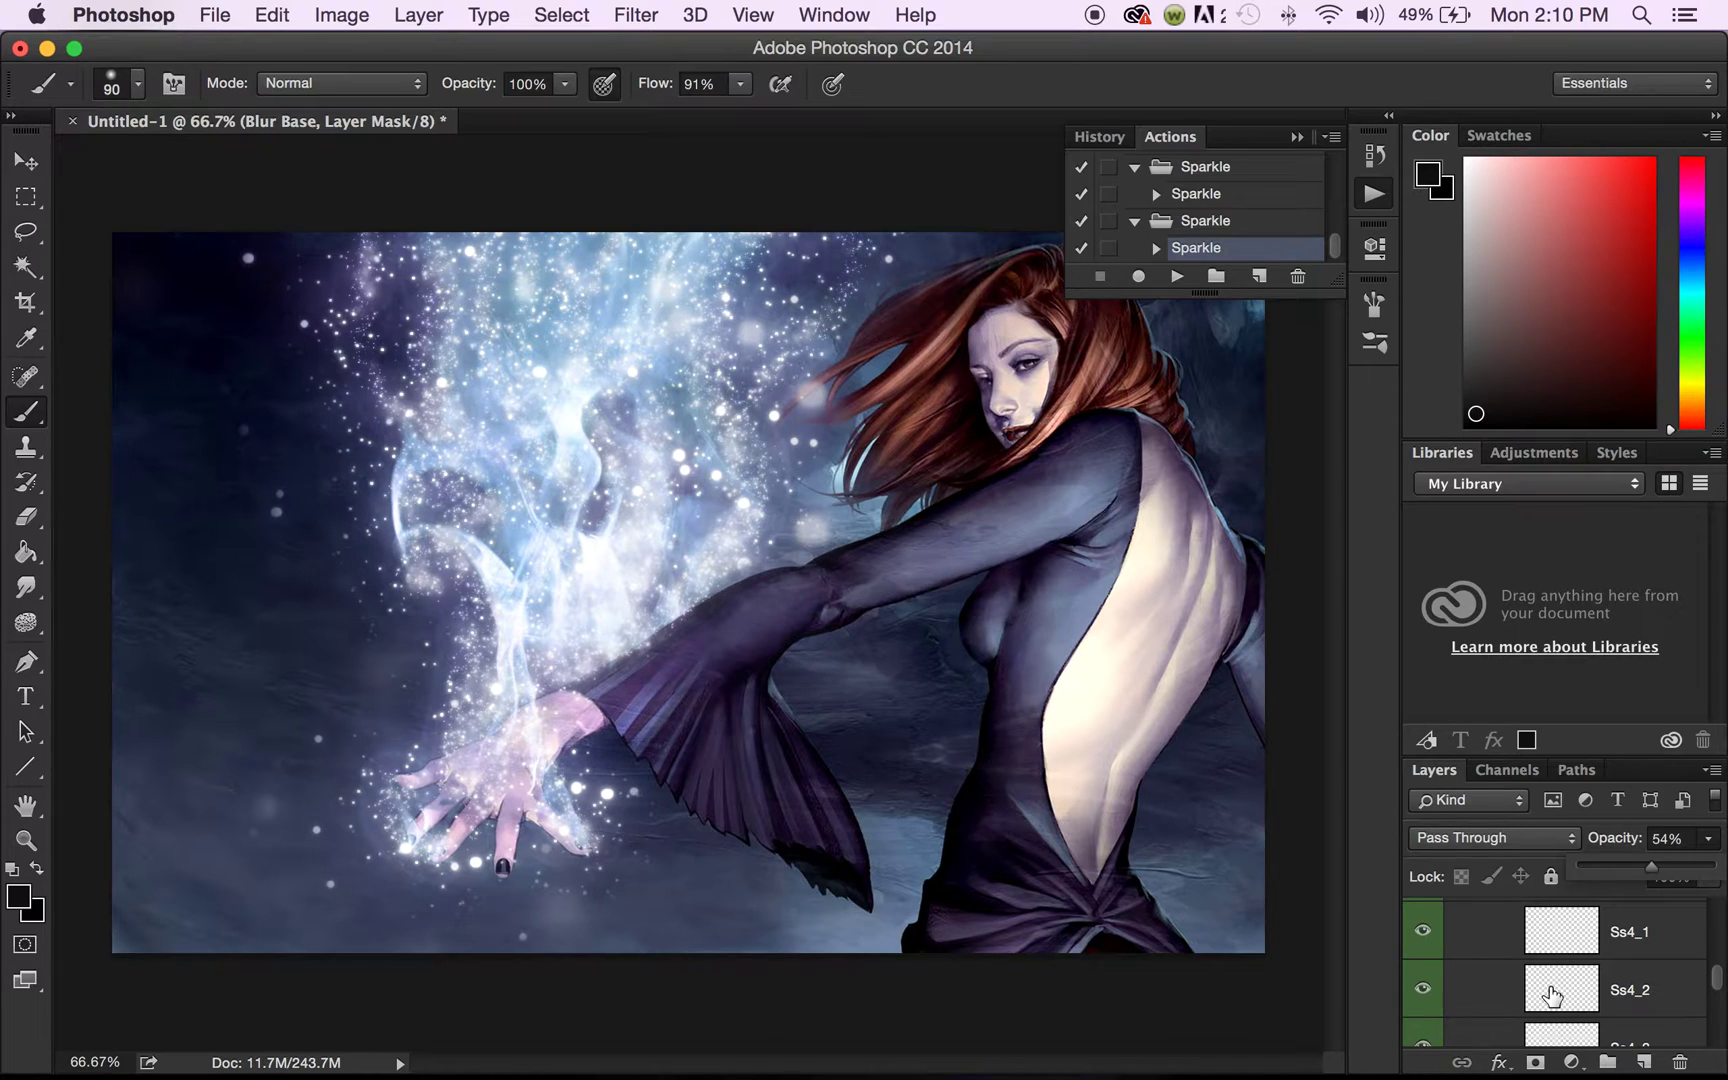
scroll(1552, 995, up, 8)
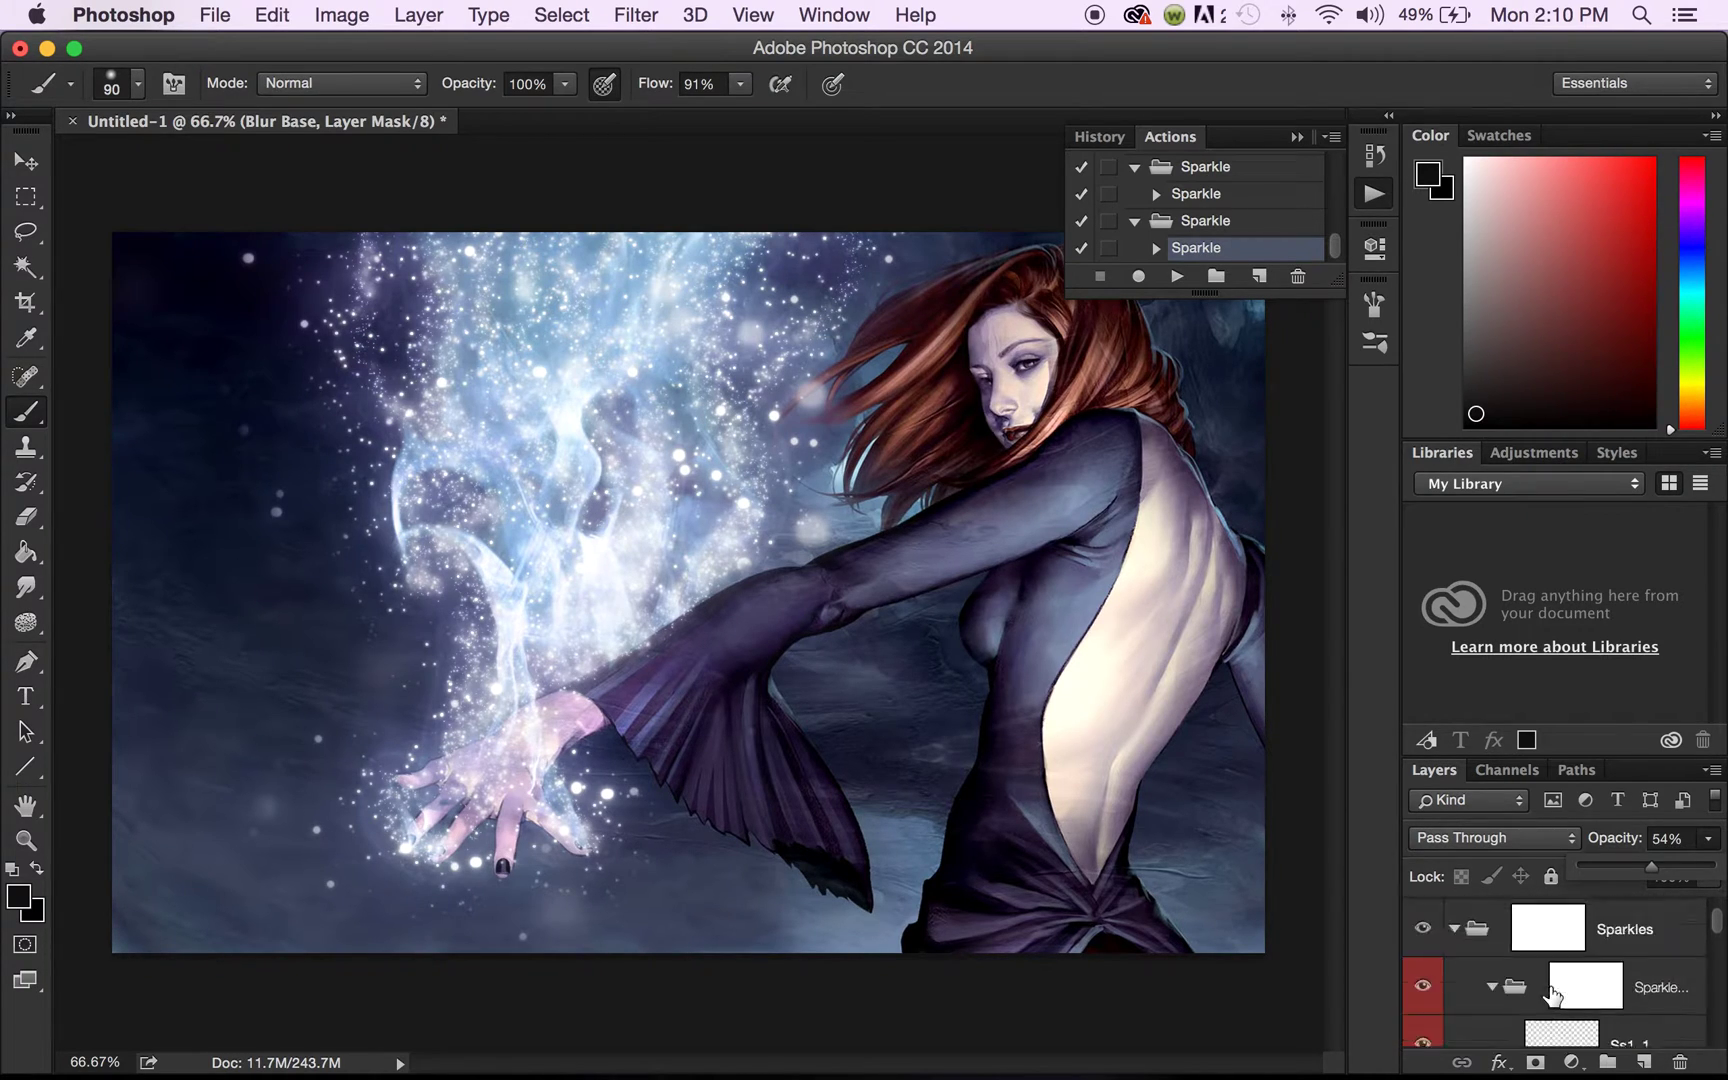
Step: Paint black on the Sparkles group's mask at the left side of the artwork to hide stray sparkles
scroll(1552, 993, down, 2)
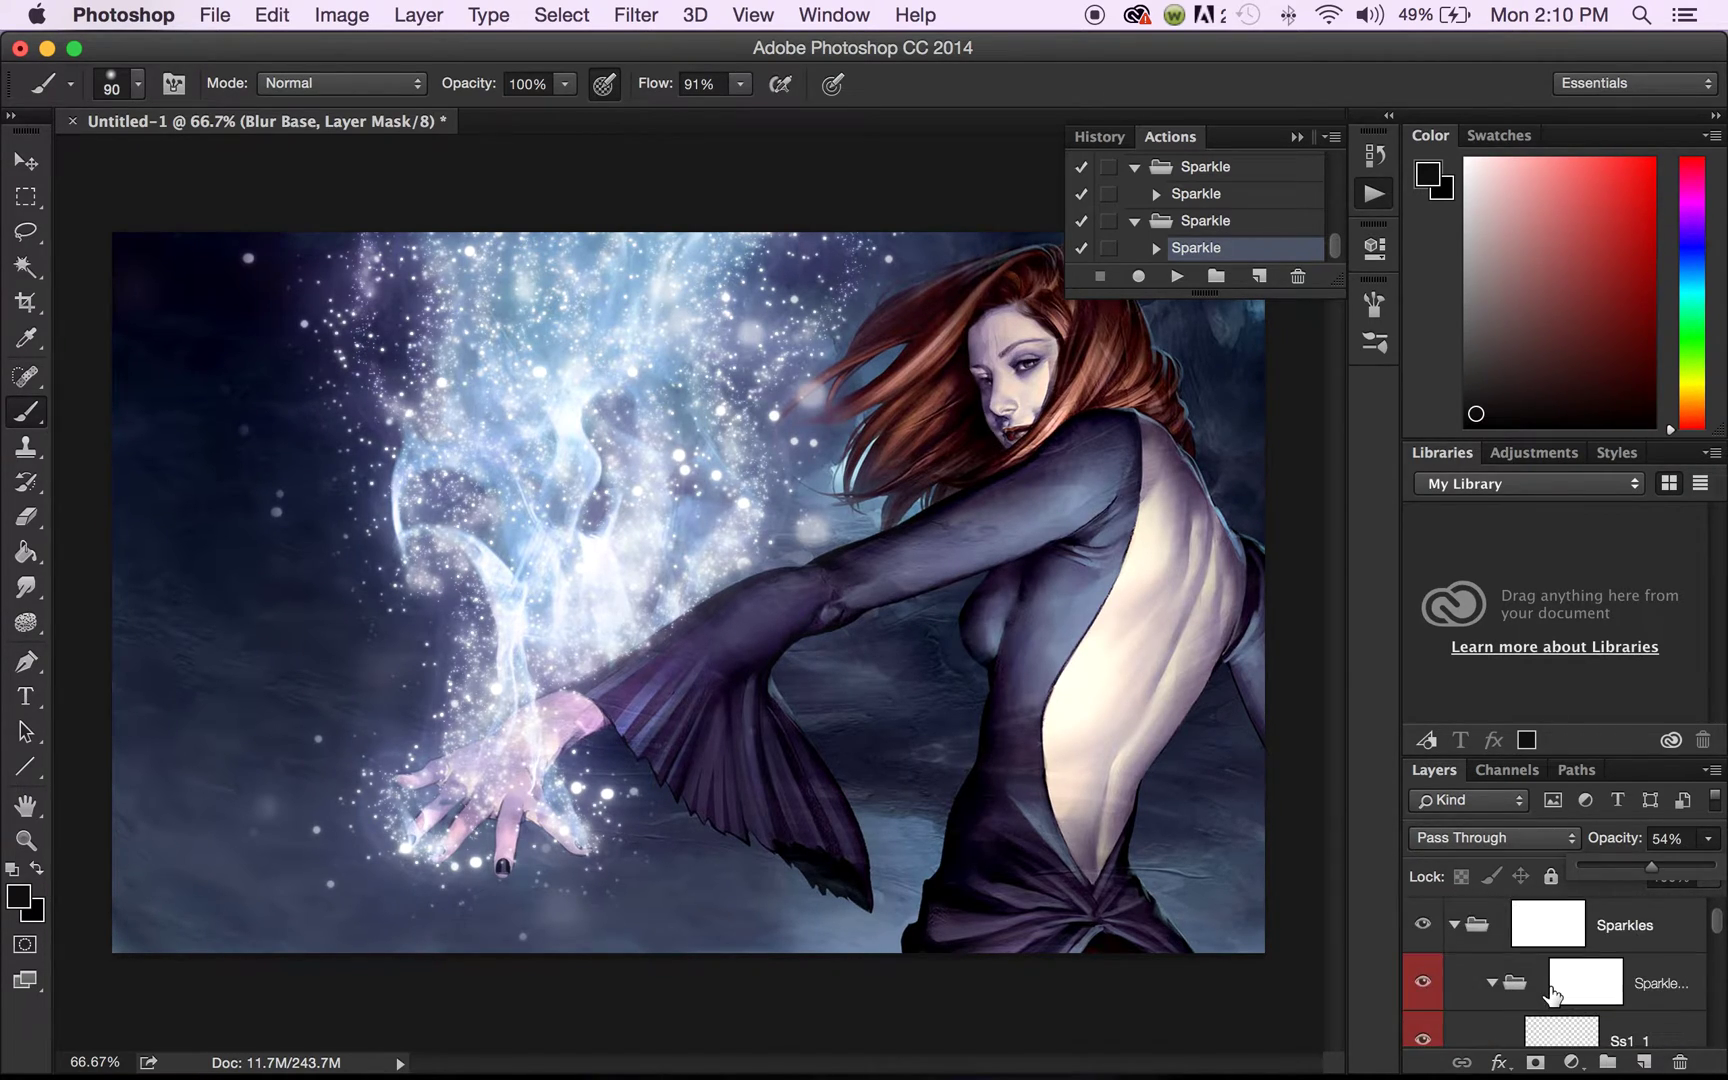
click(1607, 928)
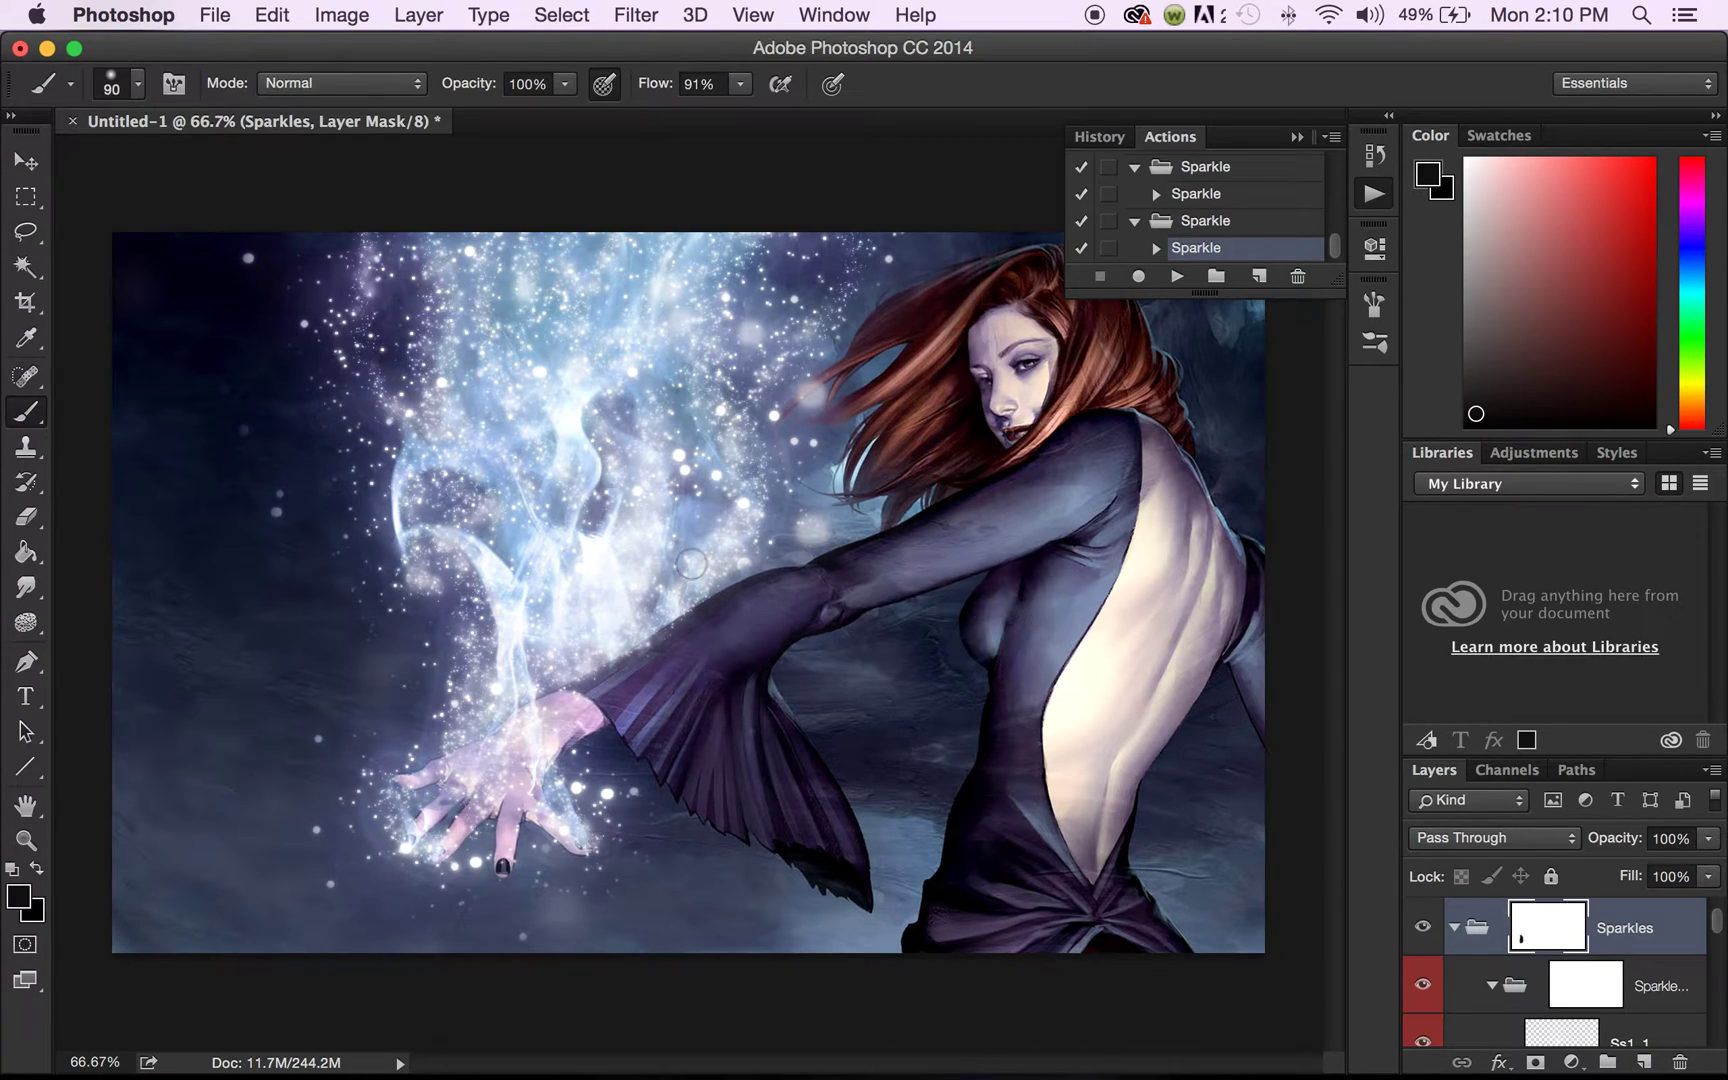
click(220, 398)
Step: Check the individual sparkle layers Ss2_2 and Ss4_1 by toggling their visibility
scroll(1484, 980, down, 6)
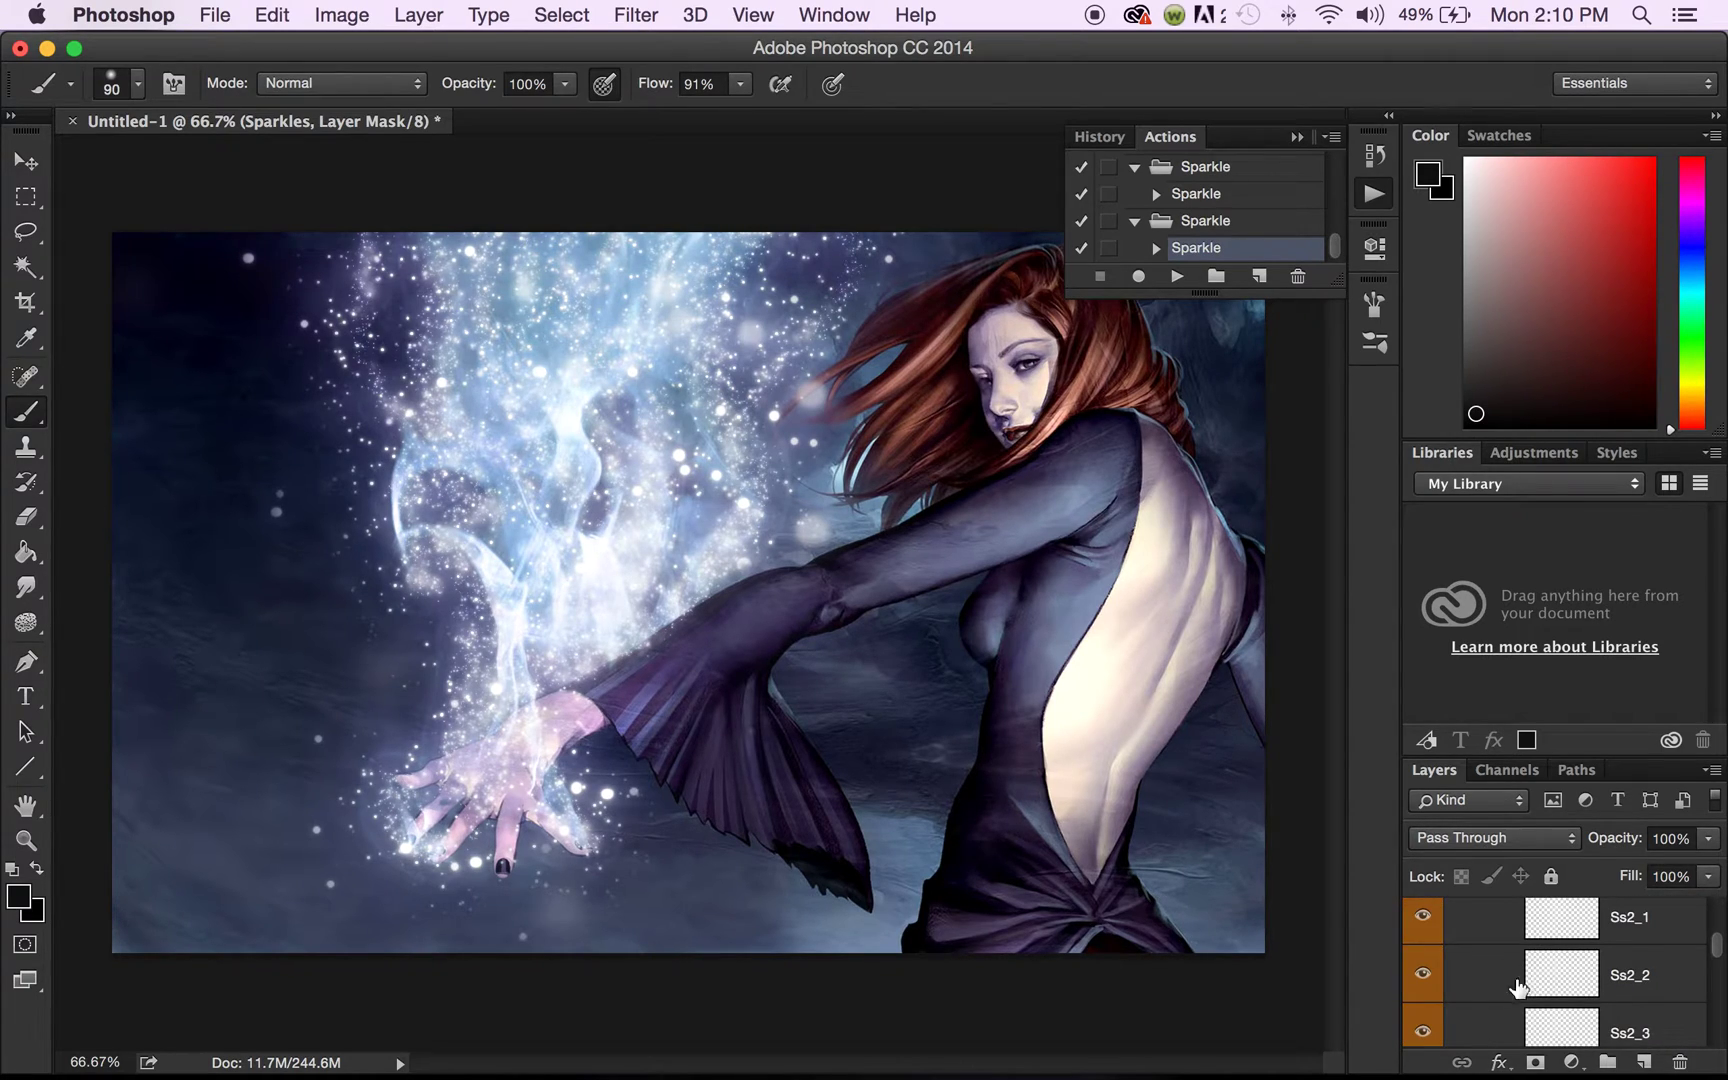
click(1419, 975)
scroll(1485, 1003, down, 5)
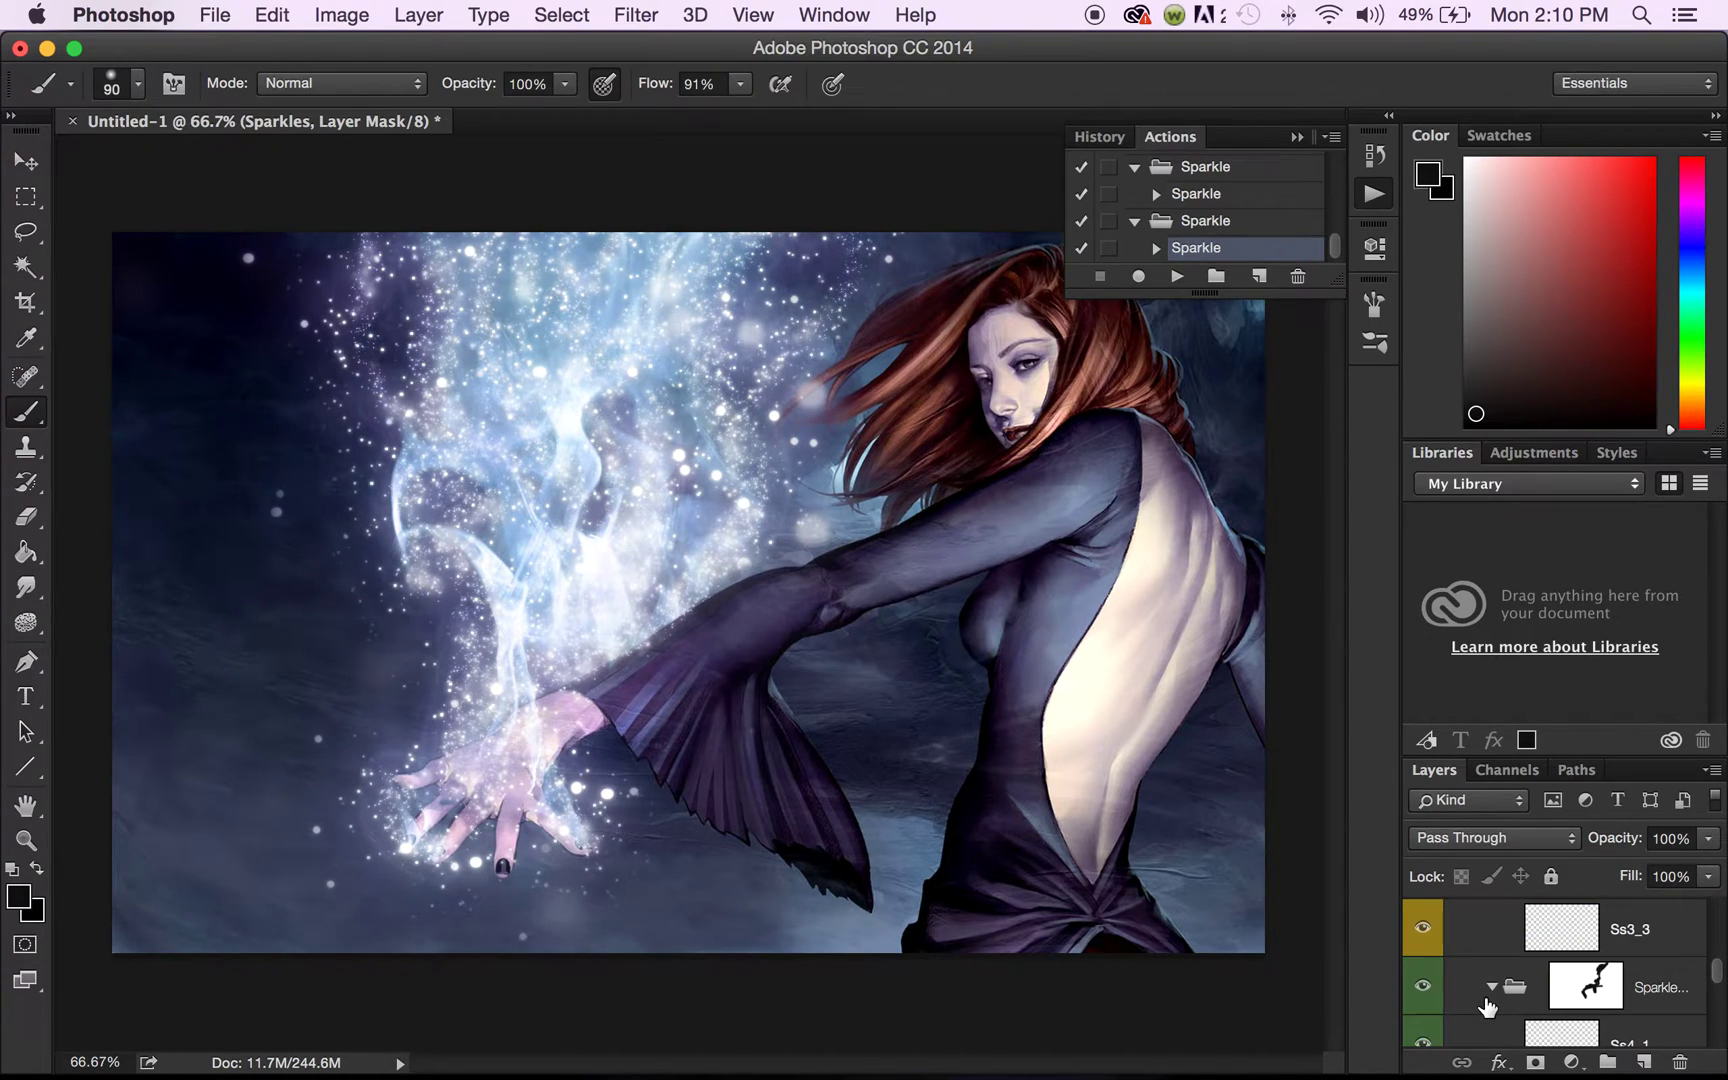
scroll(1440, 1010, down, 2)
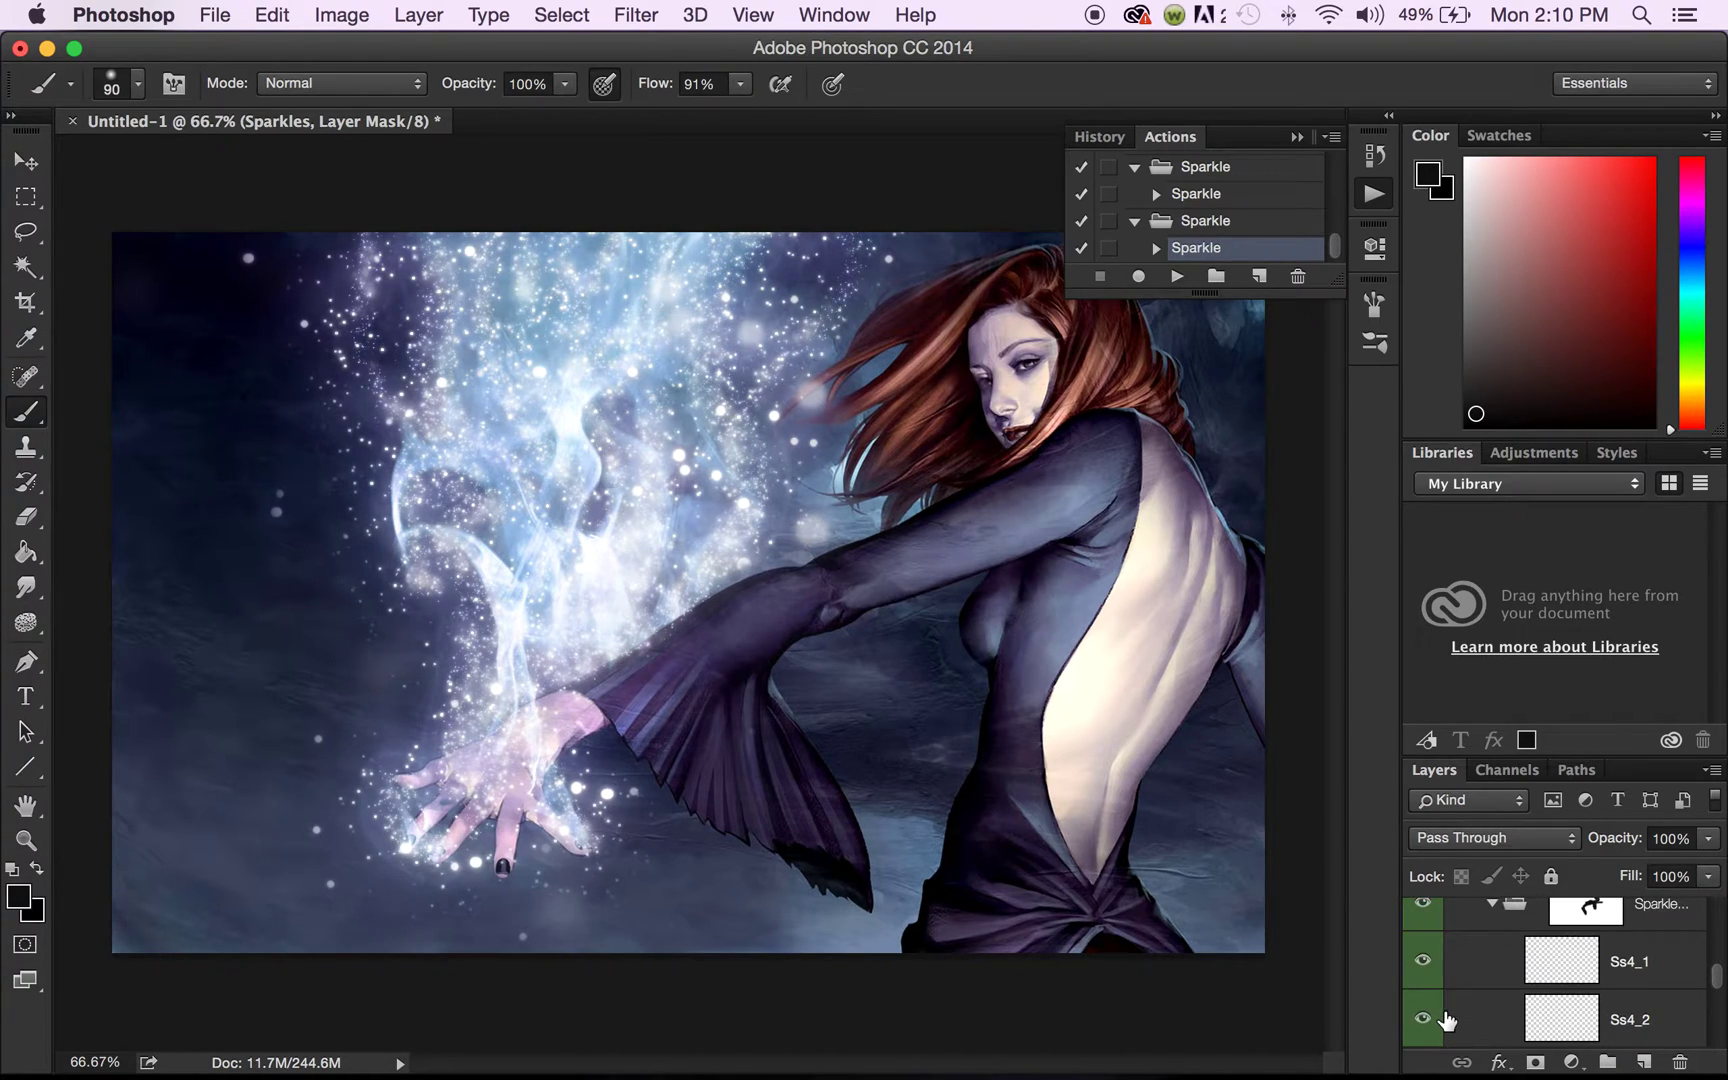
click(1419, 960)
click(1419, 960)
Step: Duplicate the Ss4_1 layer and reposition the copy over the artwork with Free Transform
click(1494, 962)
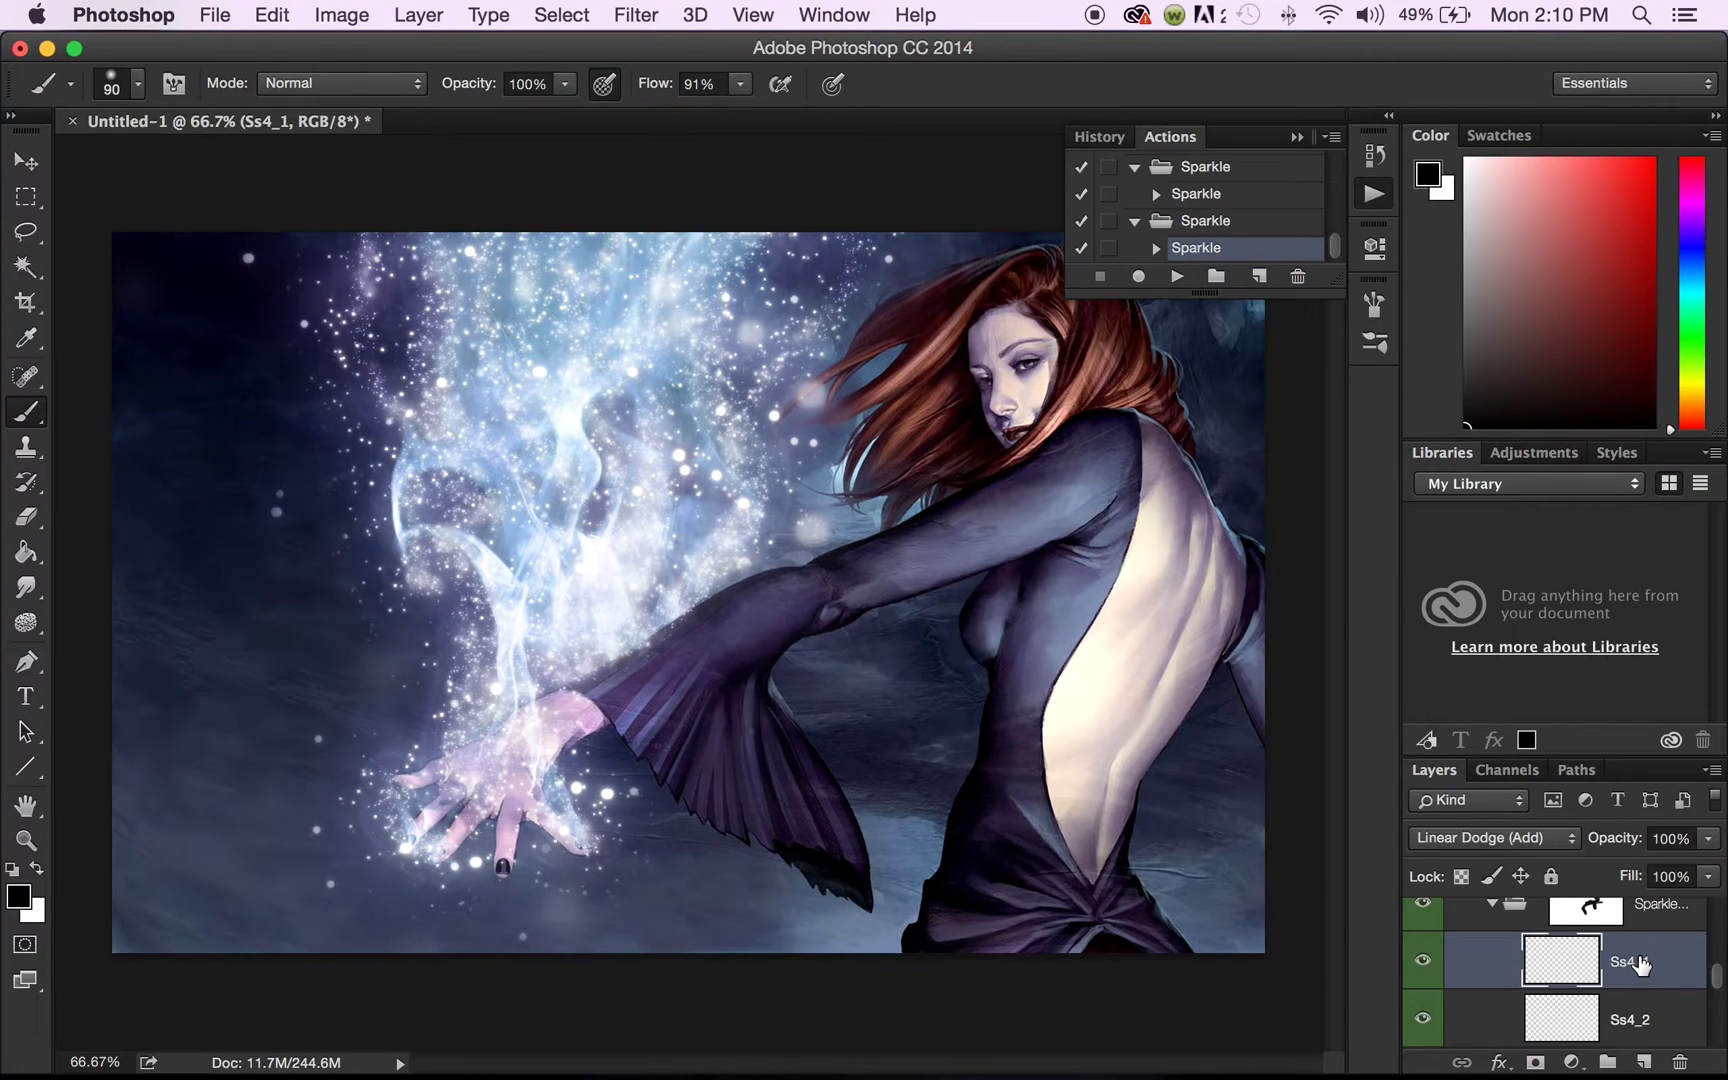
key(super+j)
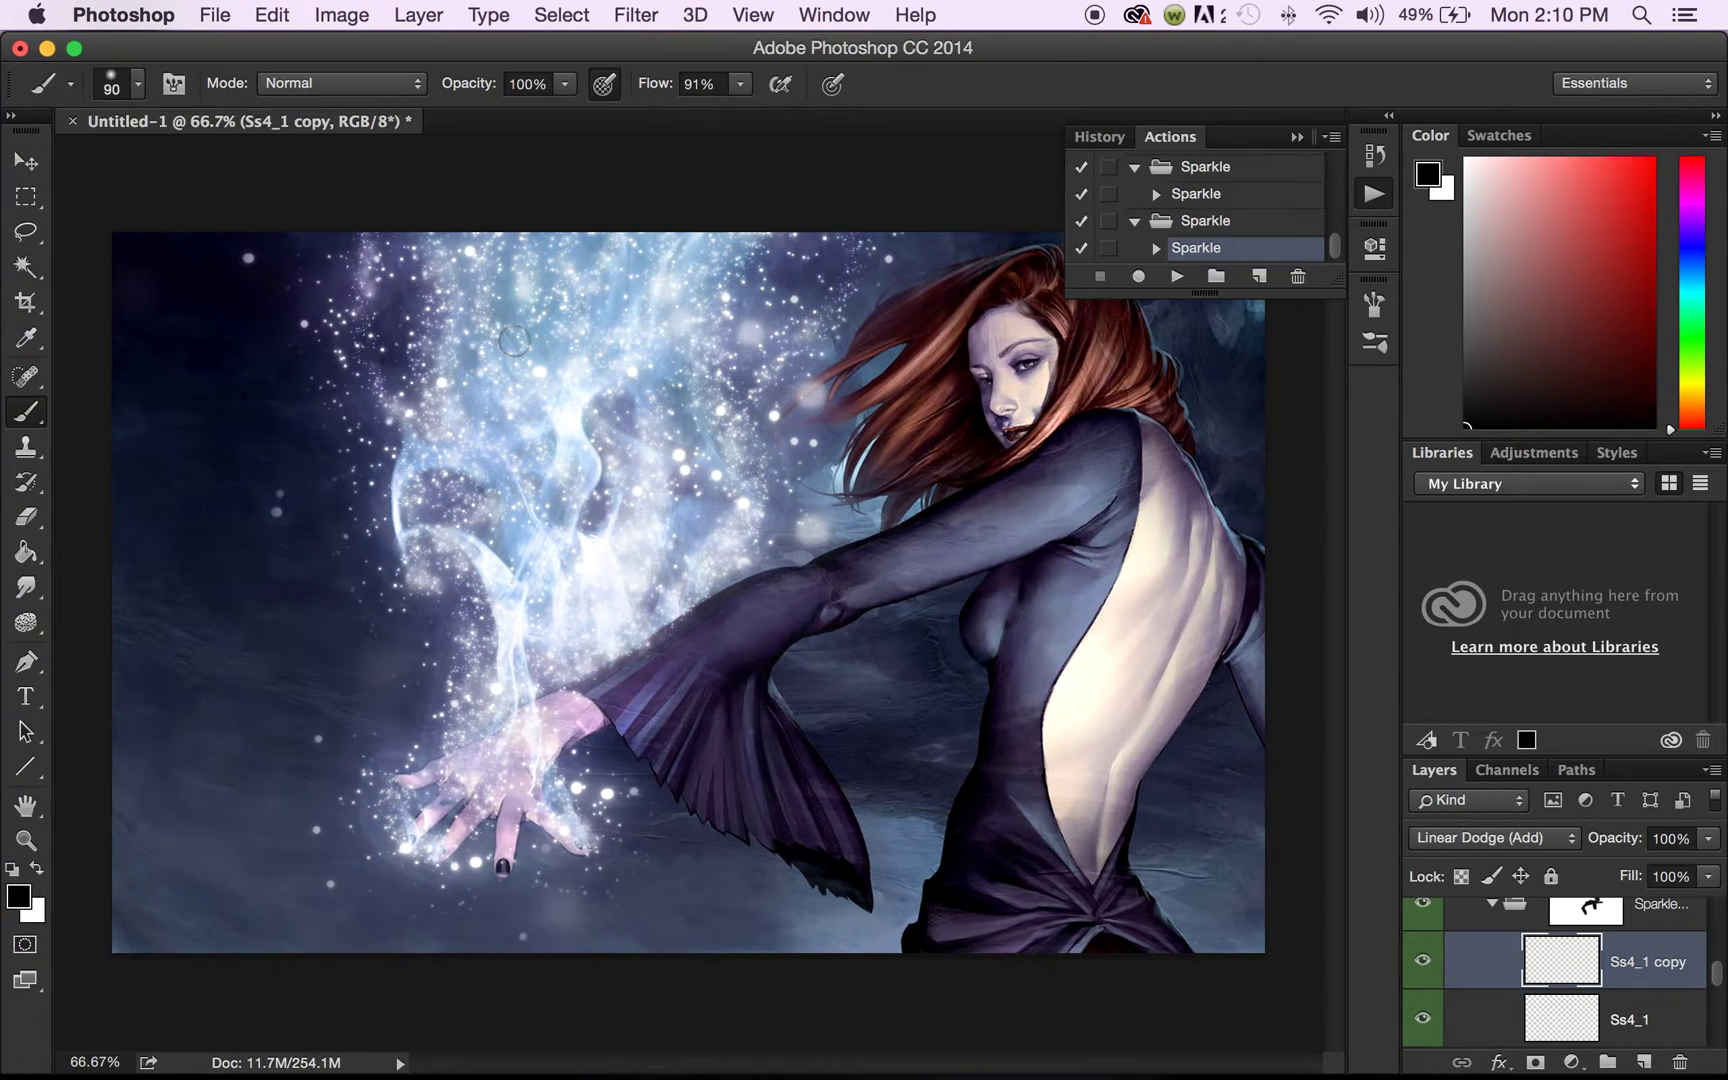
key(super+t)
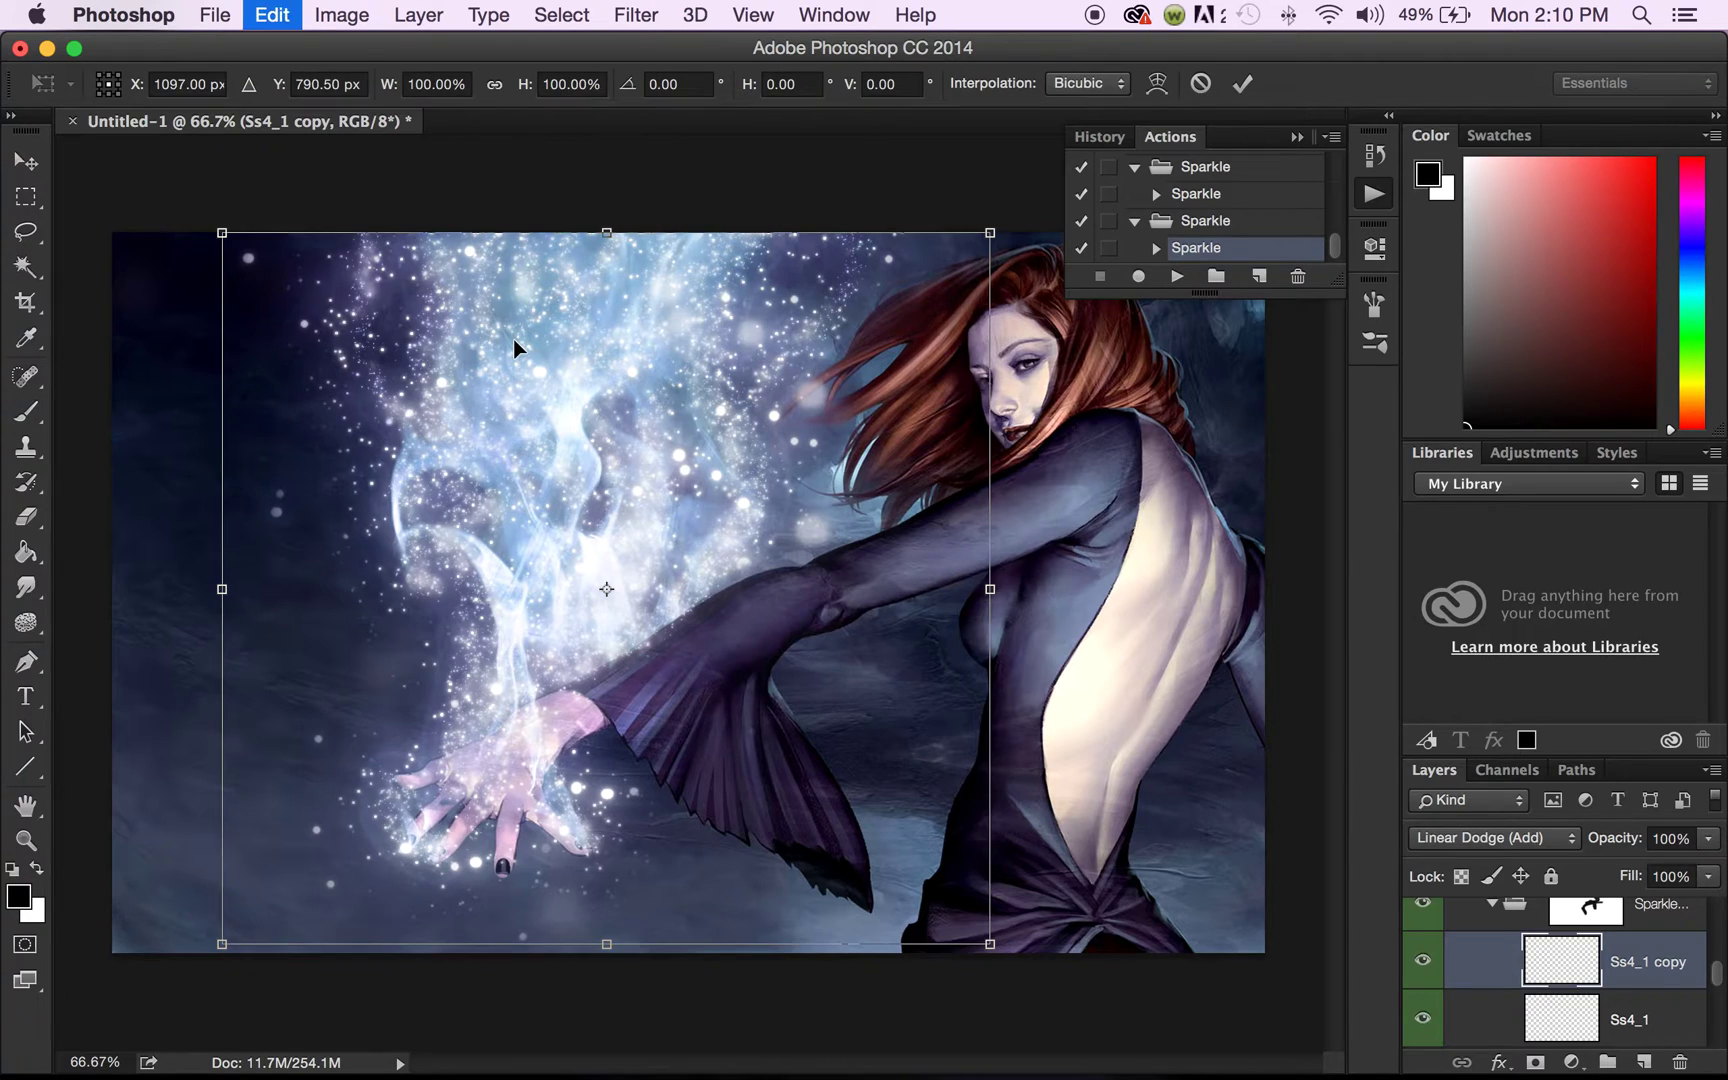
drag(385, 351, 373, 347)
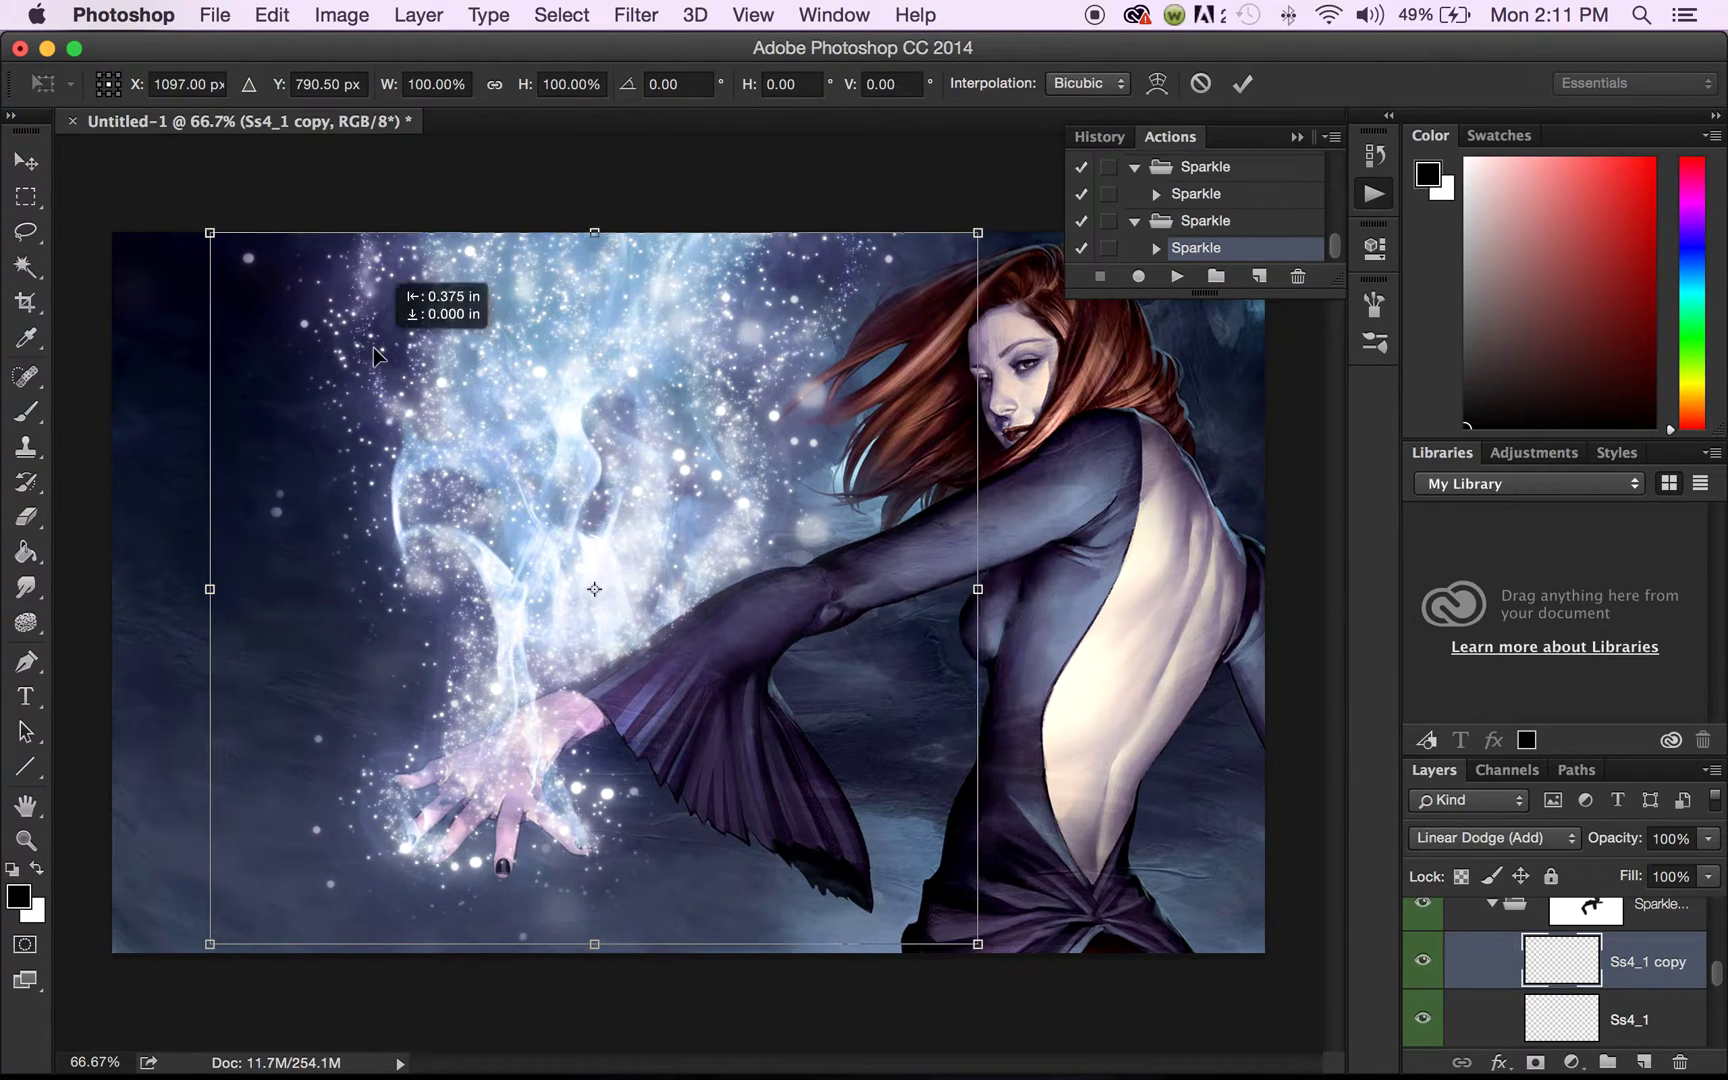
drag(534, 383, 625, 331)
drag(300, 493, 579, 359)
mouse_move(641, 432)
mouse_down()
mouse_move(670, 425)
mouse_move(579, 455)
mouse_move(544, 552)
mouse_move(464, 650)
mouse_move(378, 694)
mouse_up()
key(b)
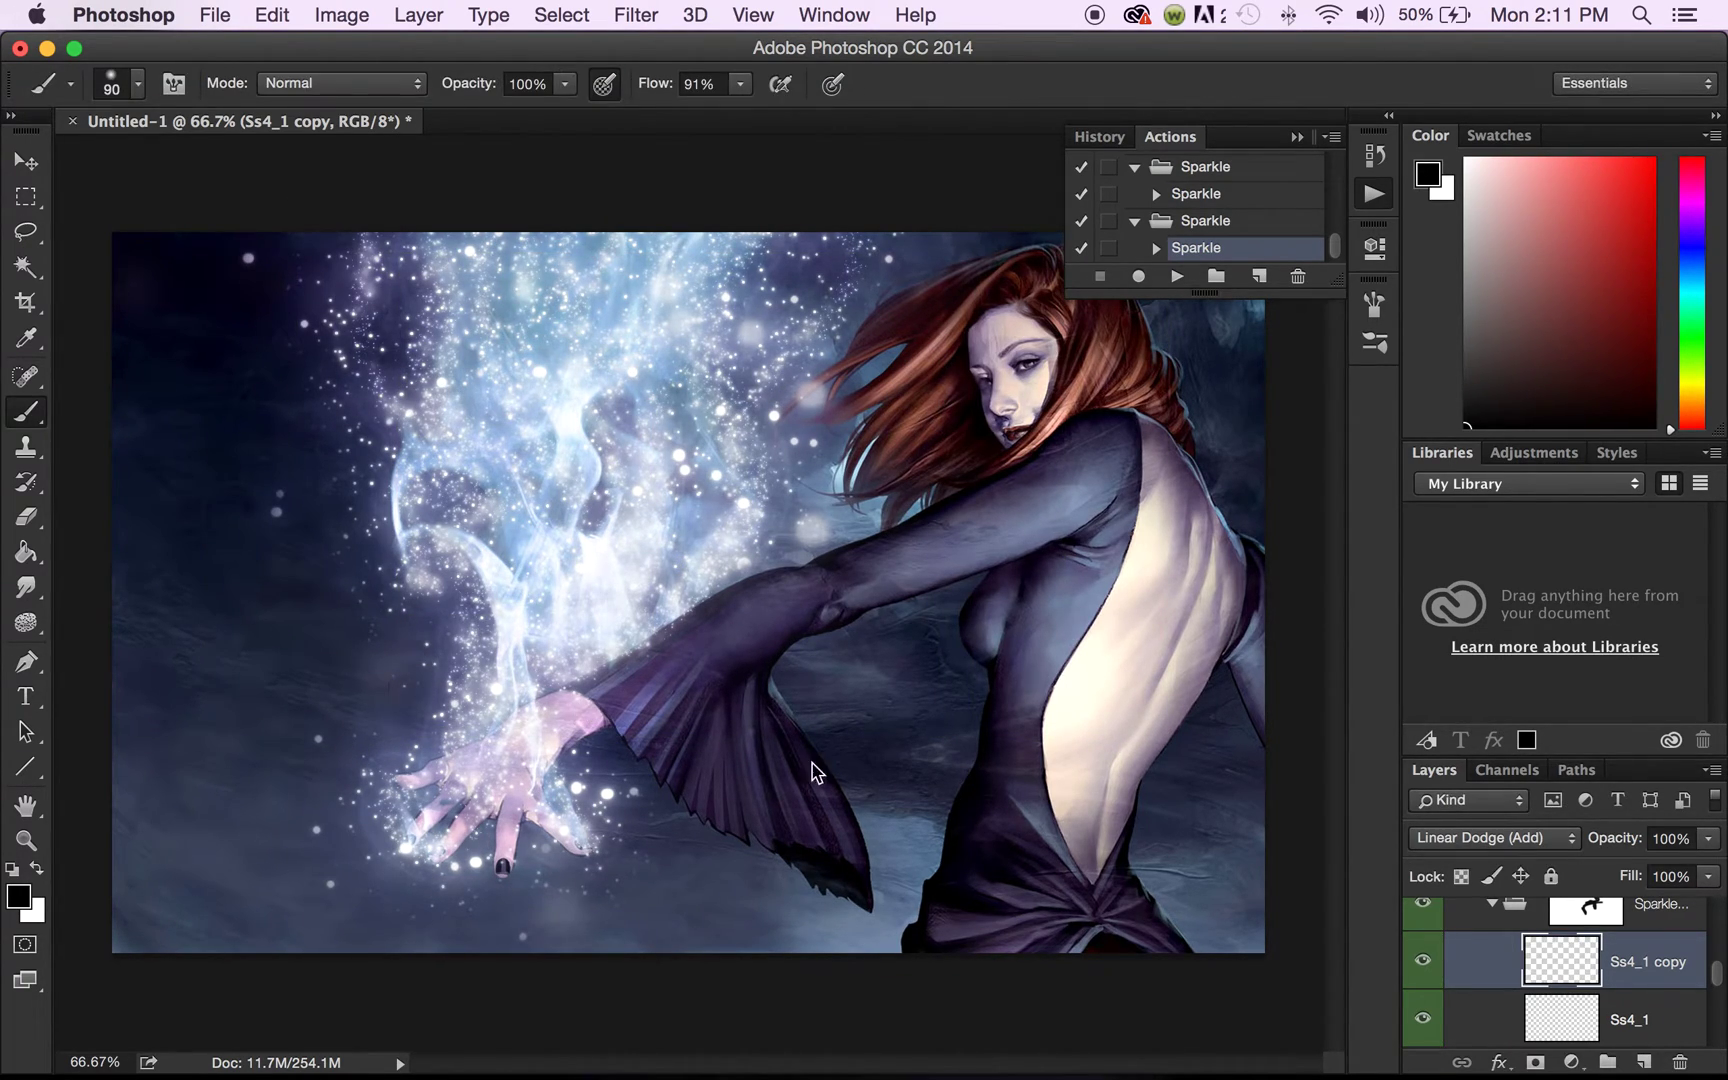
Step: Check the Ss5_1 layer by hiding and showing it, and duplicate it
scroll(1598, 1030, down, 5)
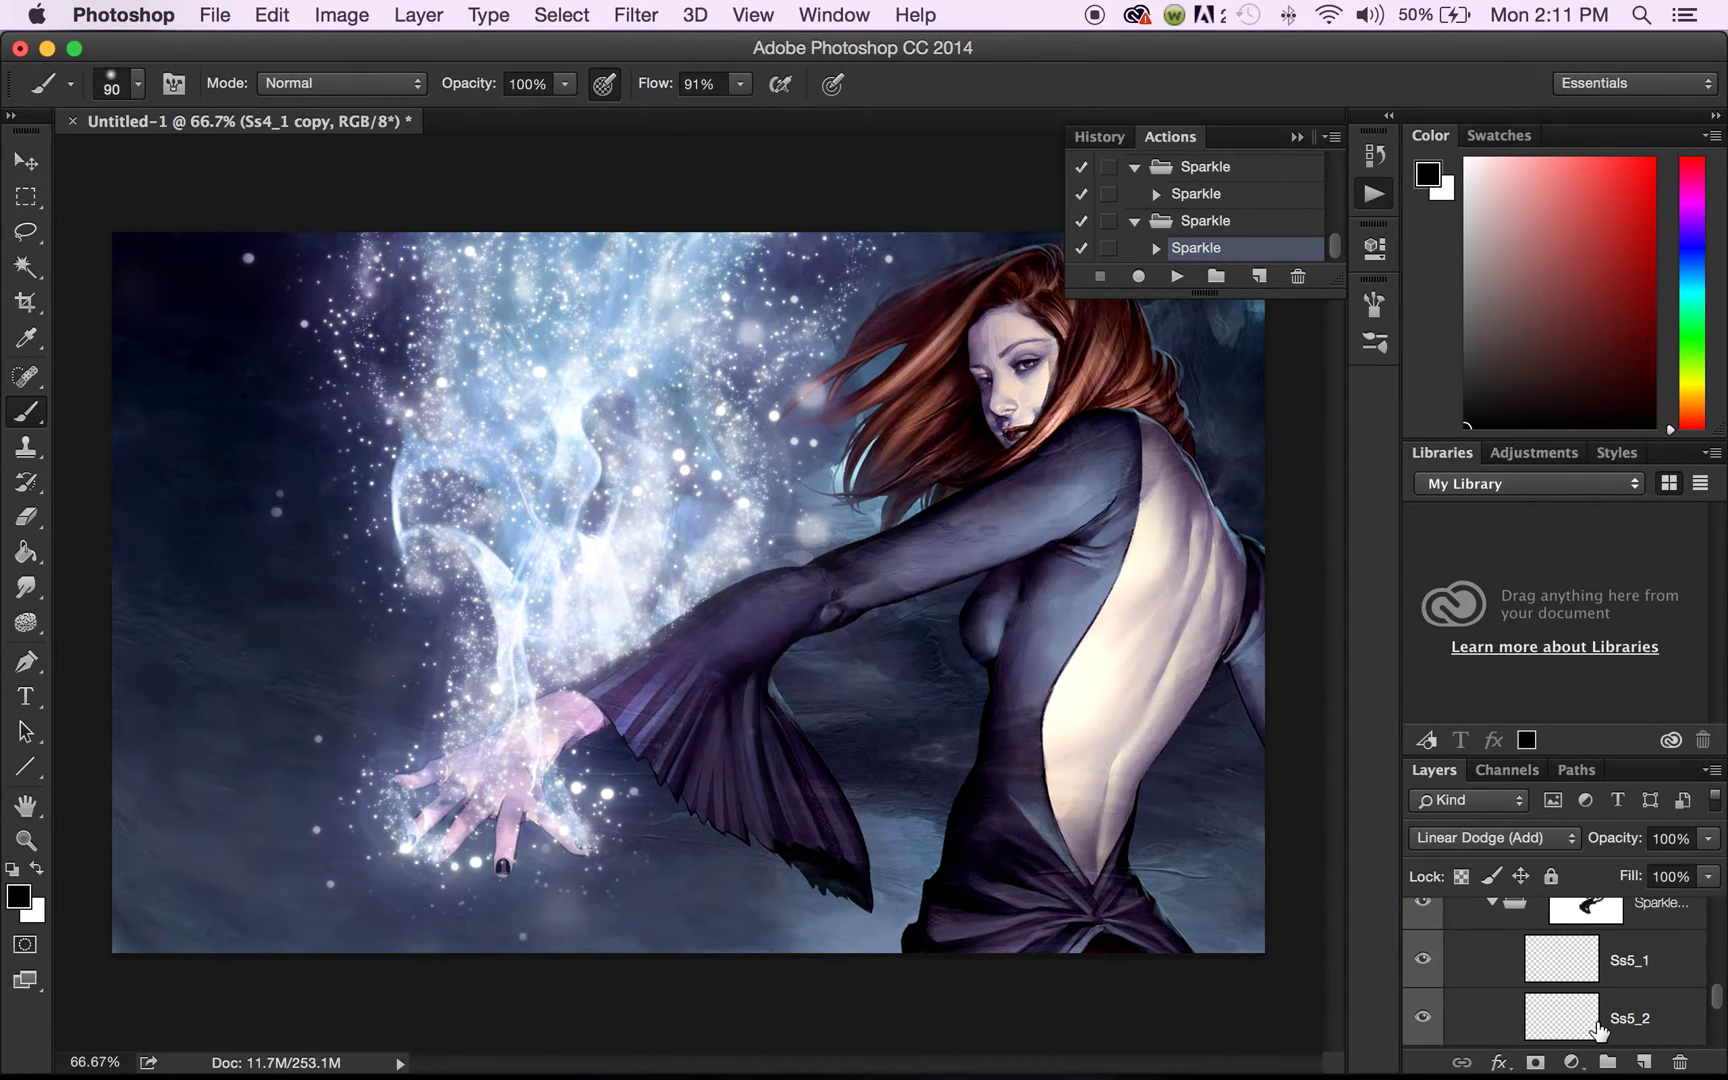
click(1423, 960)
click(1423, 960)
click(1510, 968)
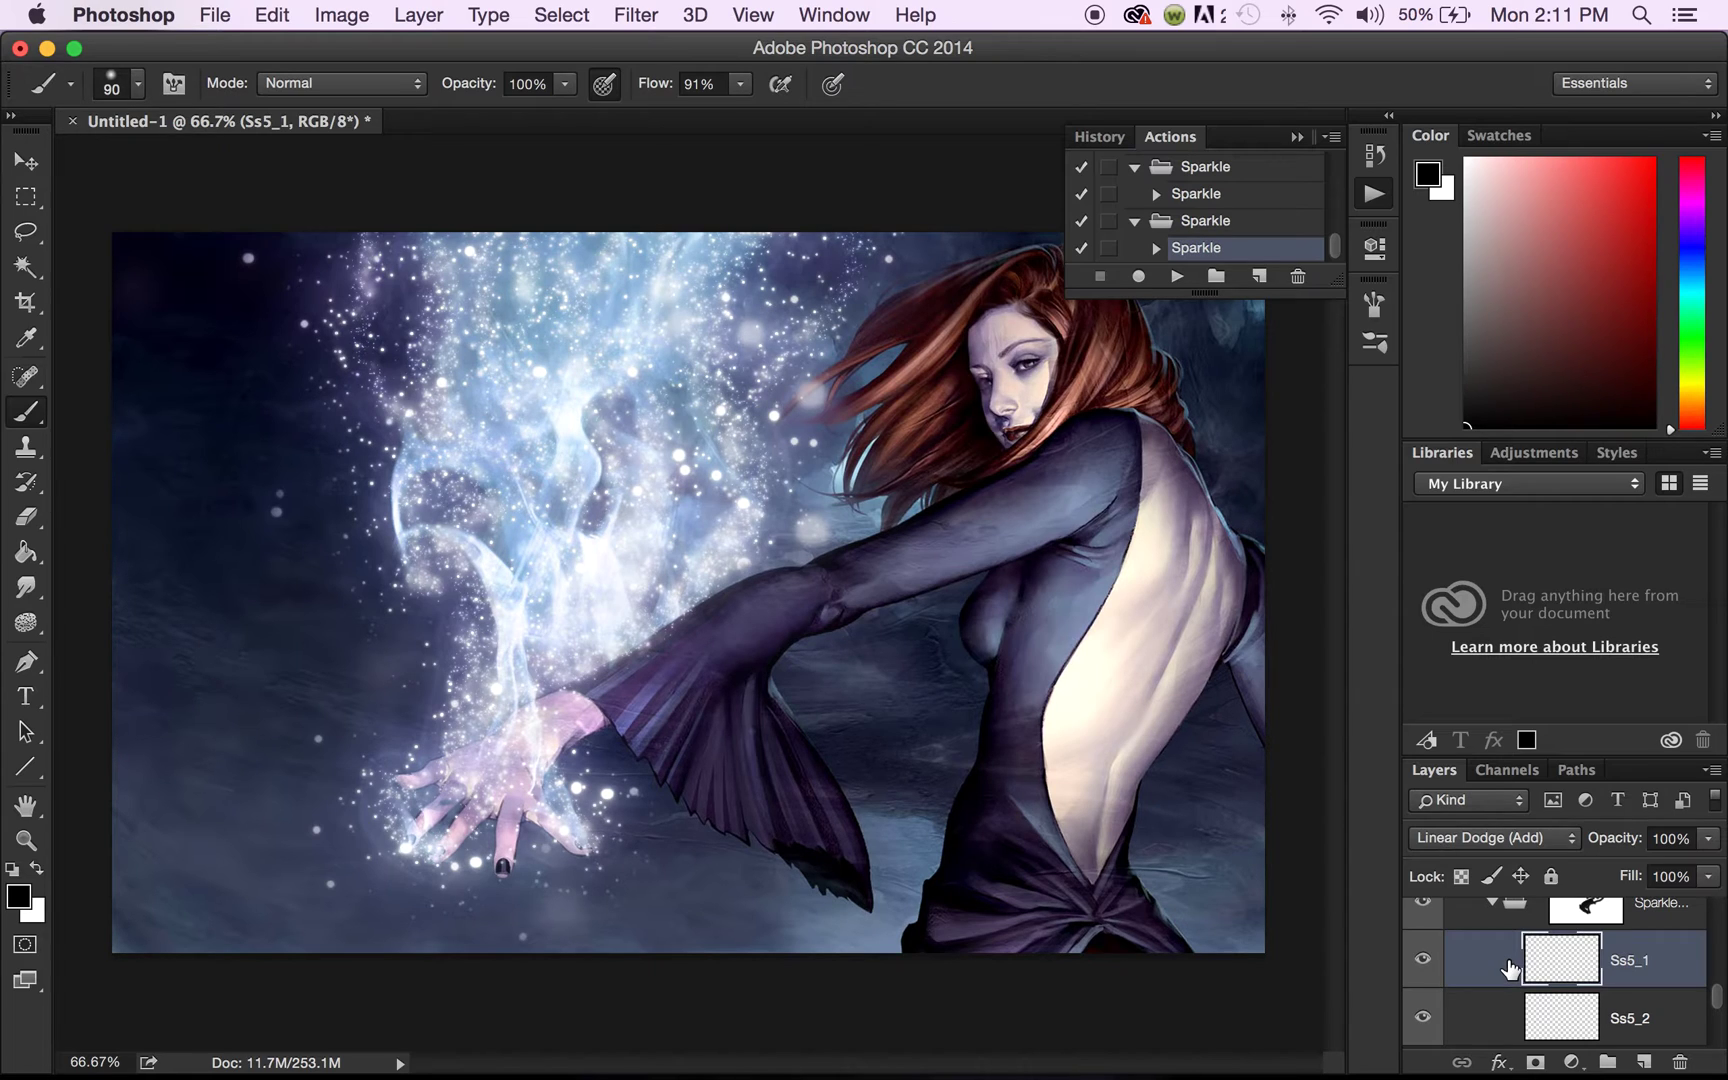
key(super+j)
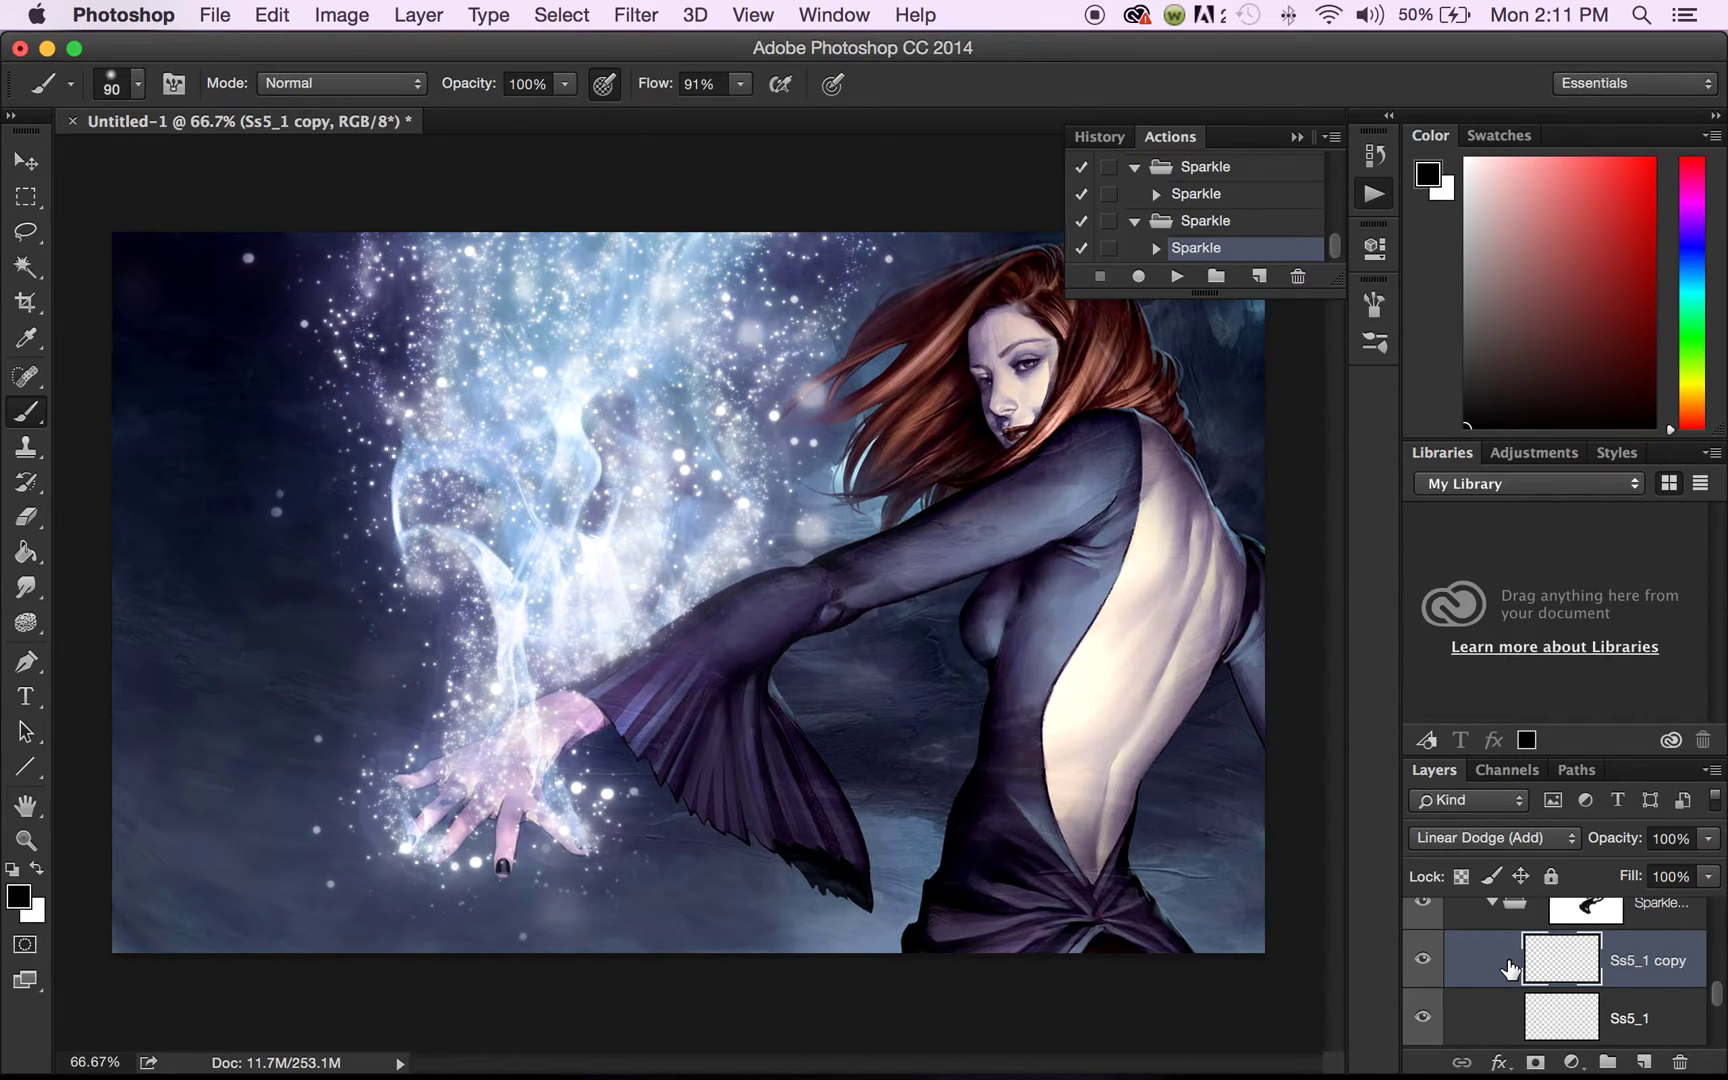
Step: Move the Ss5_1 copy up and to the left with Free Transform, to about X 917 px, Y 664 px
key(super+t)
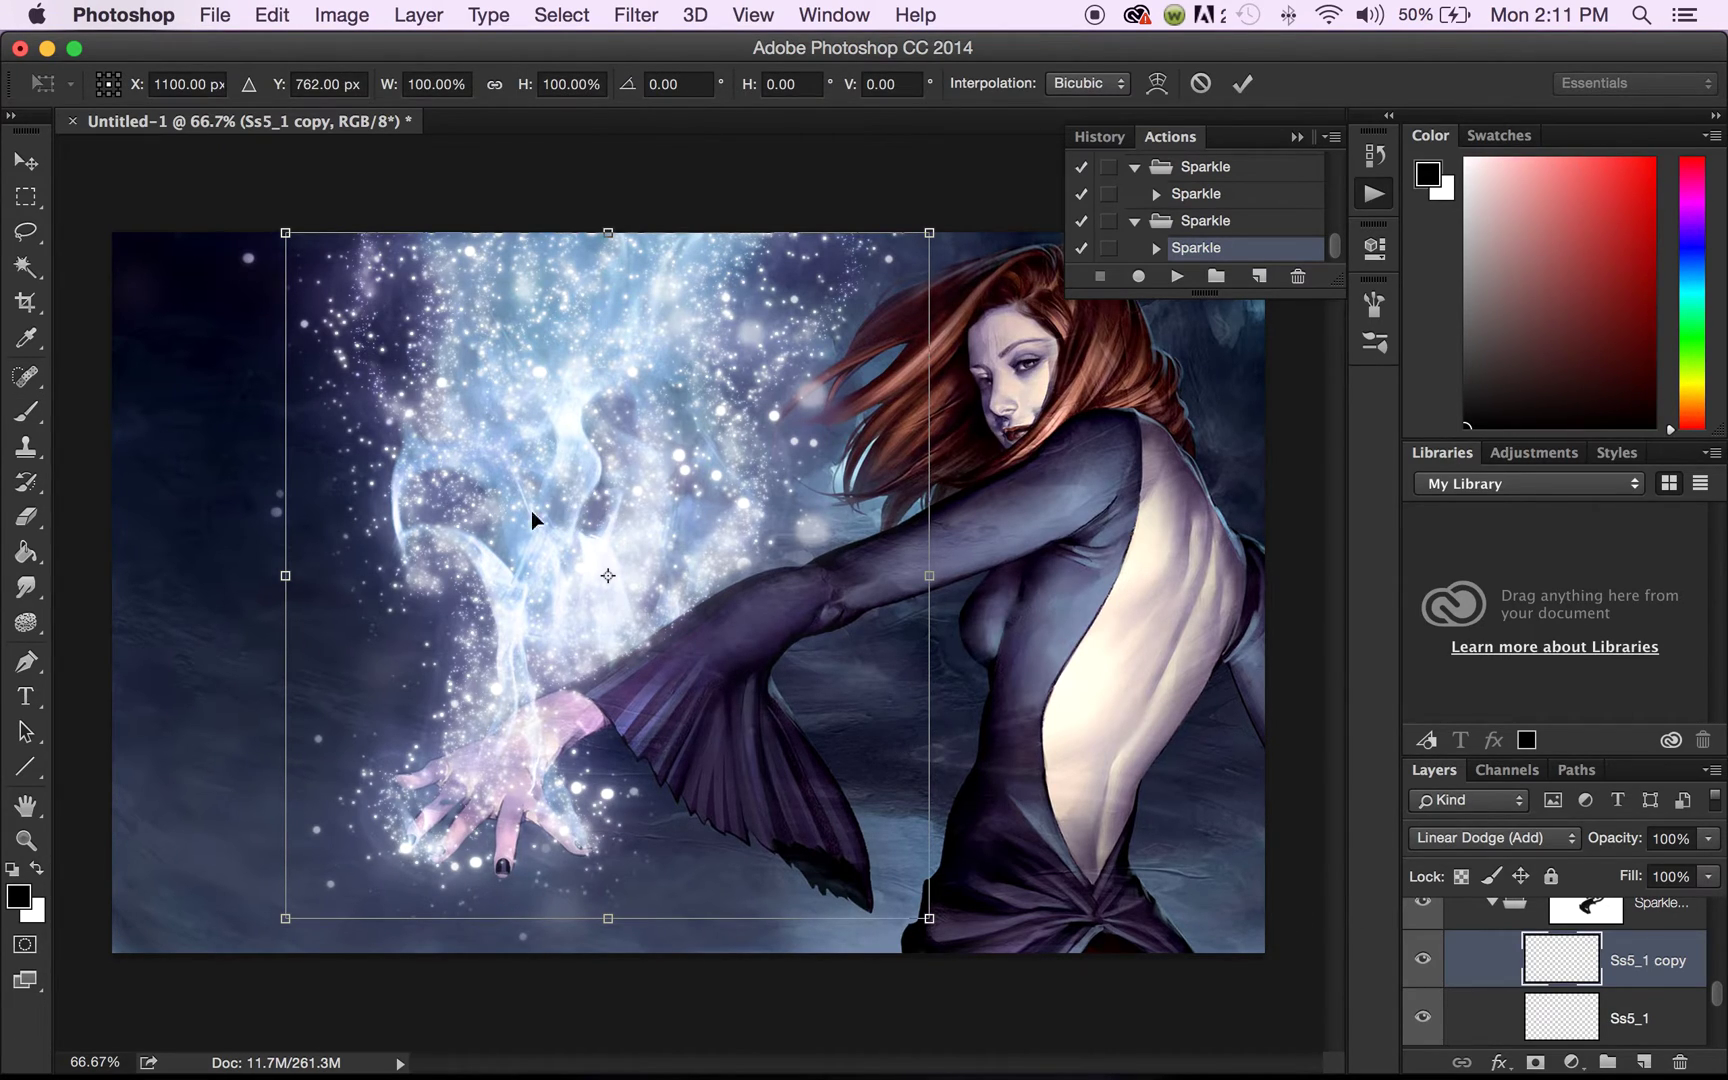
drag(407, 542, 343, 446)
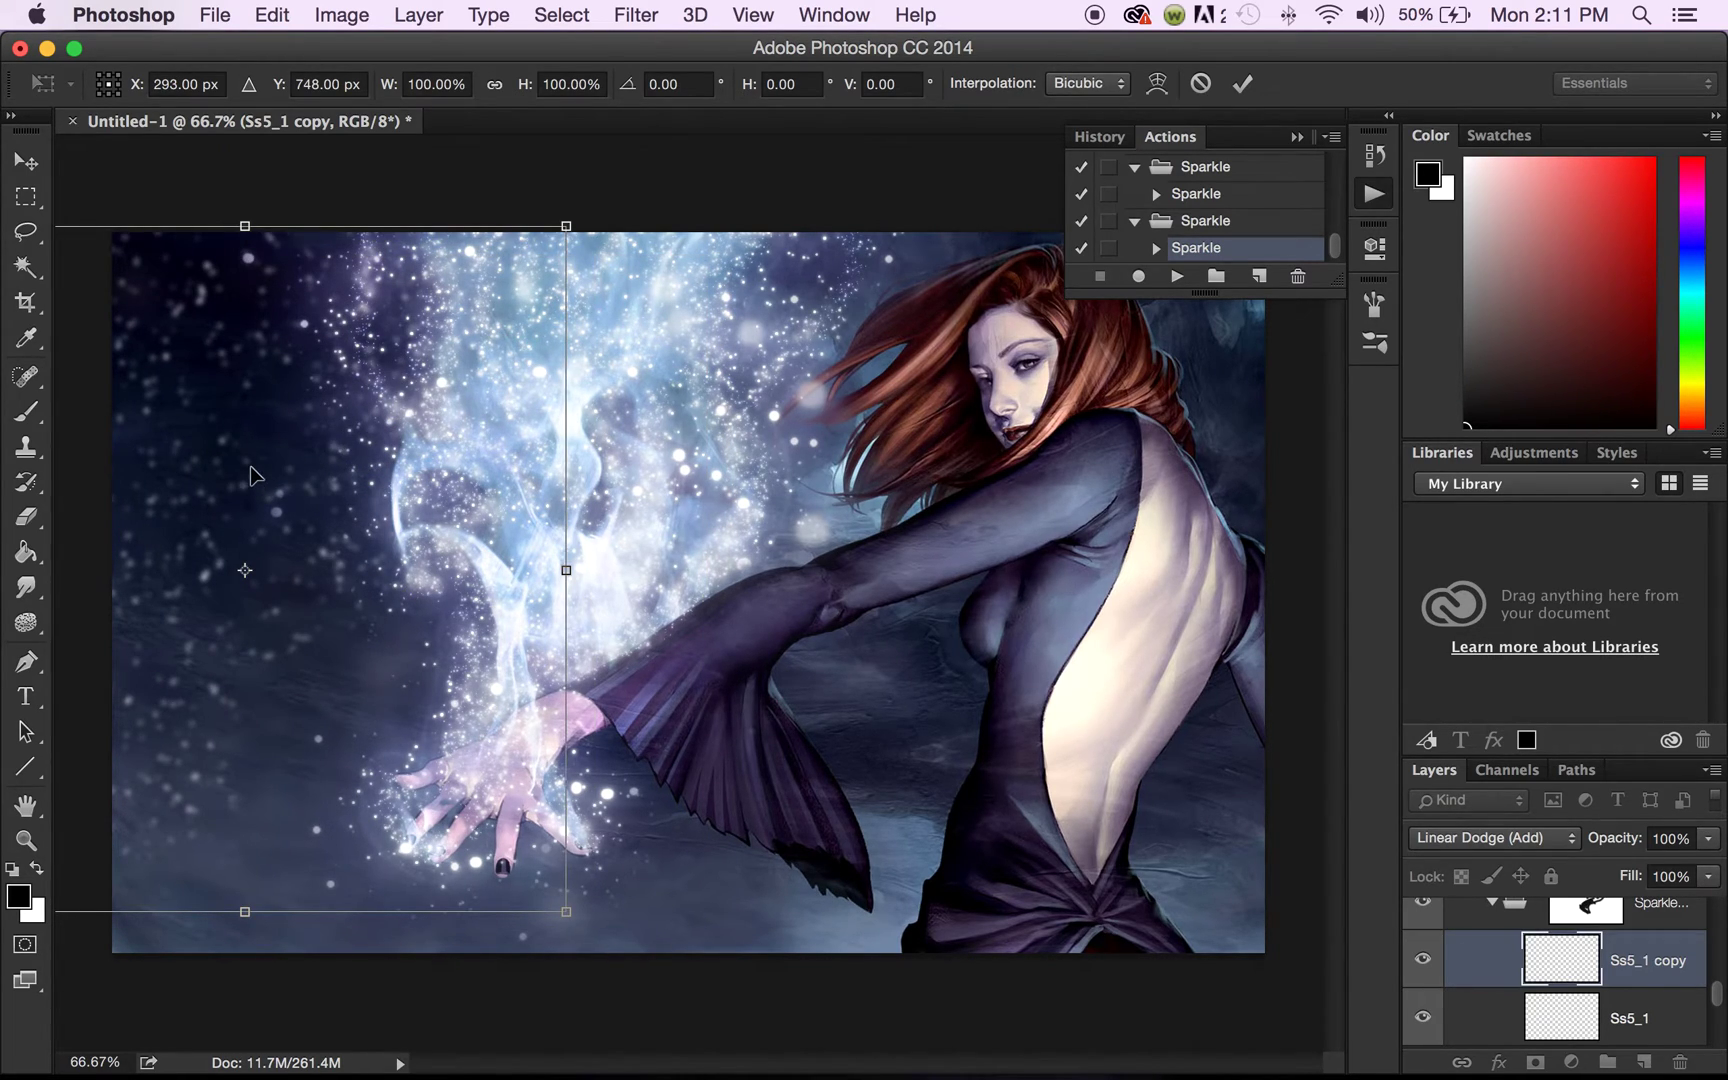
drag(374, 425, 431, 423)
key(super+z)
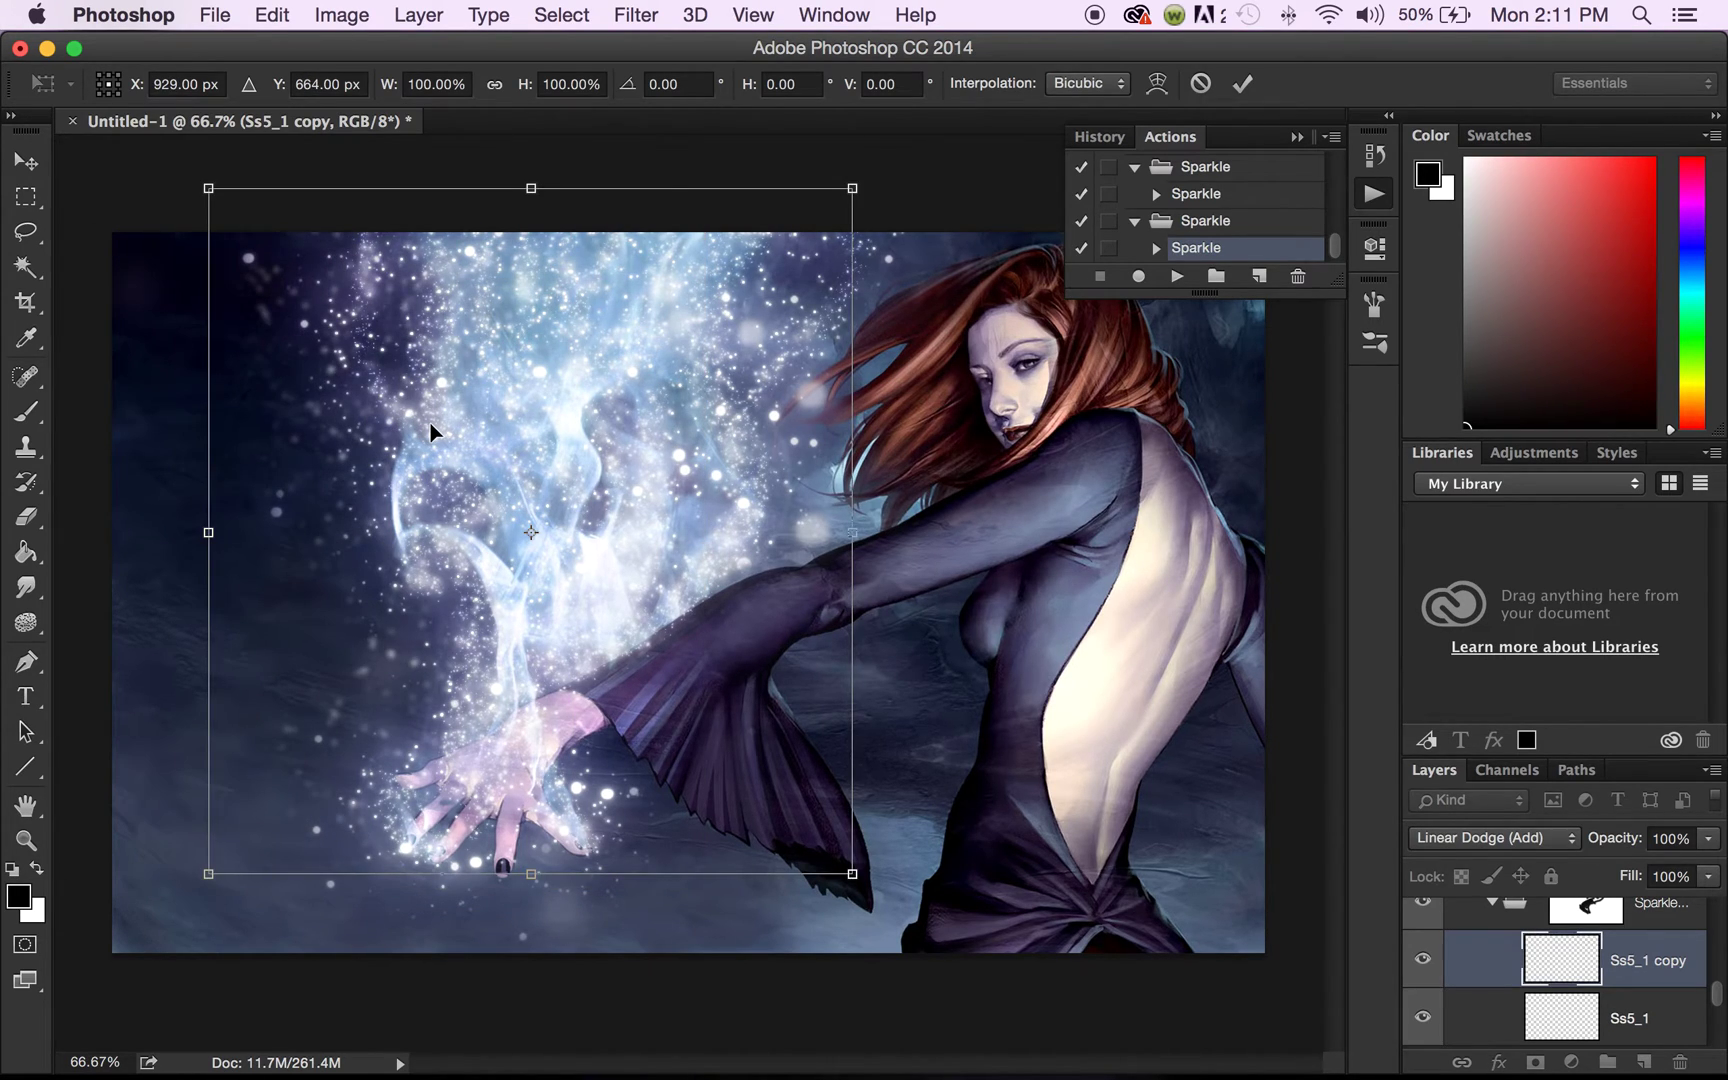
drag(428, 400, 414, 397)
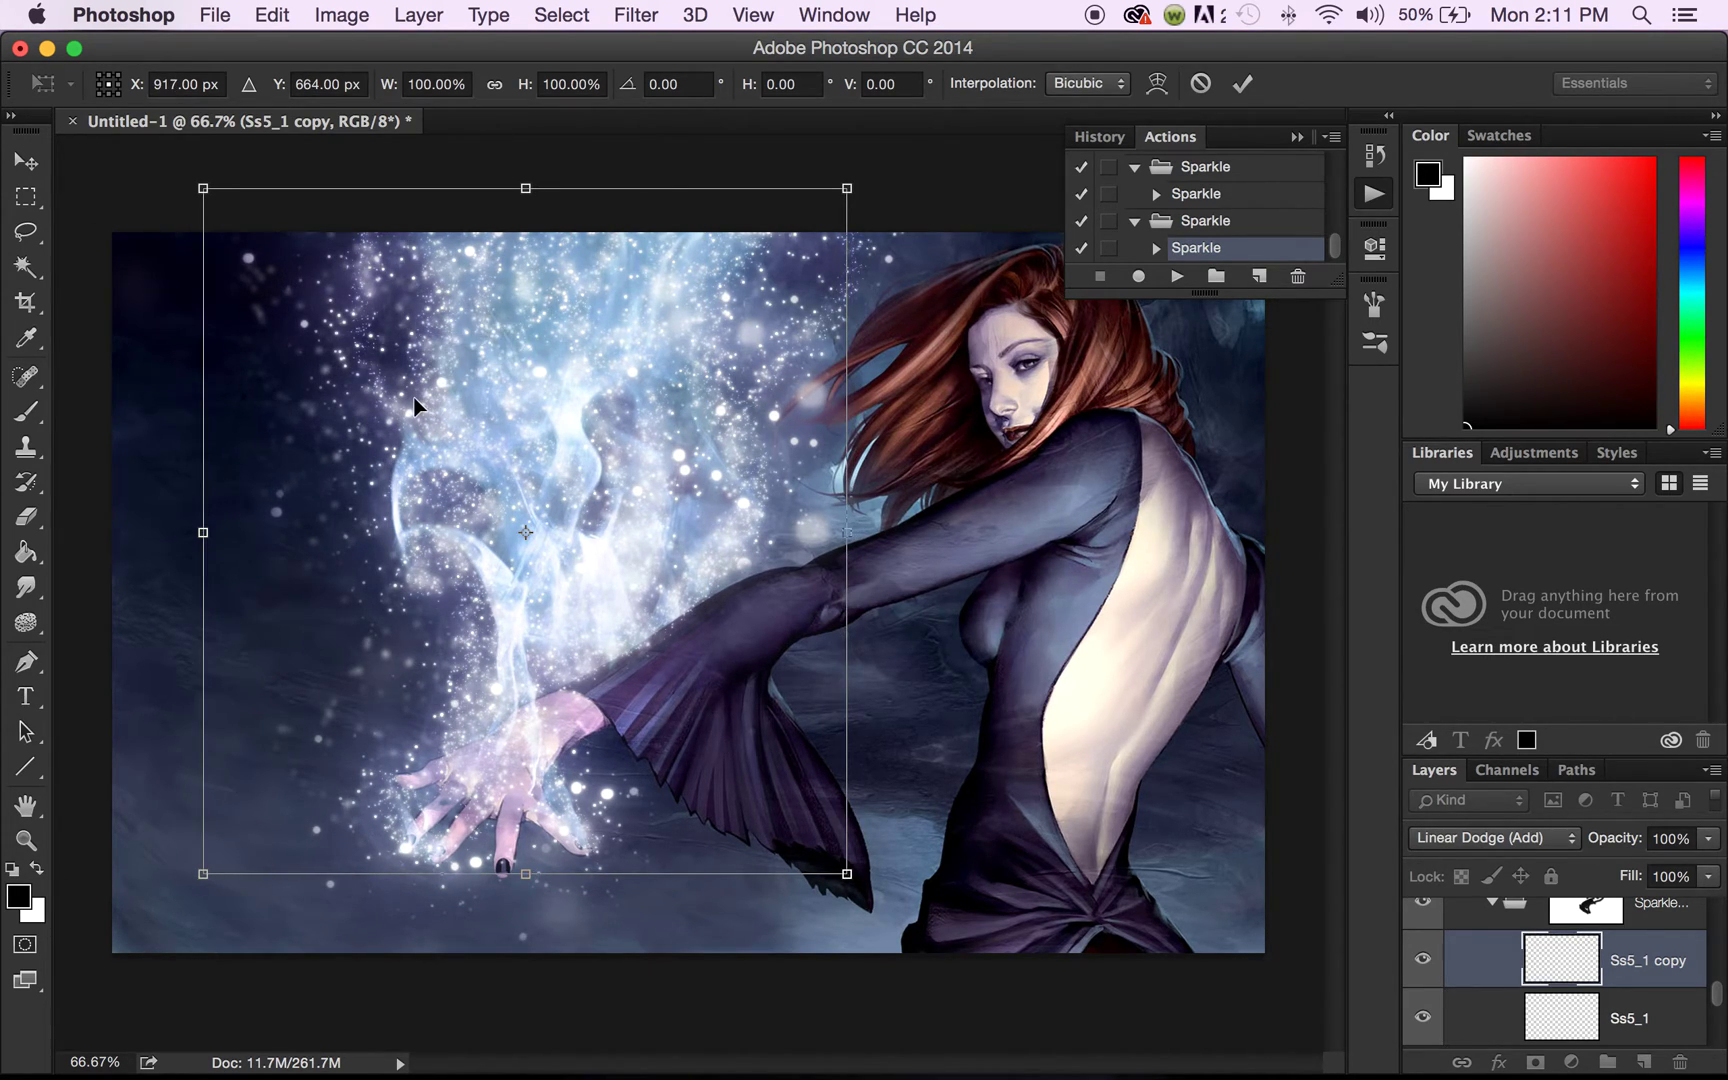
key(Return)
key(b)
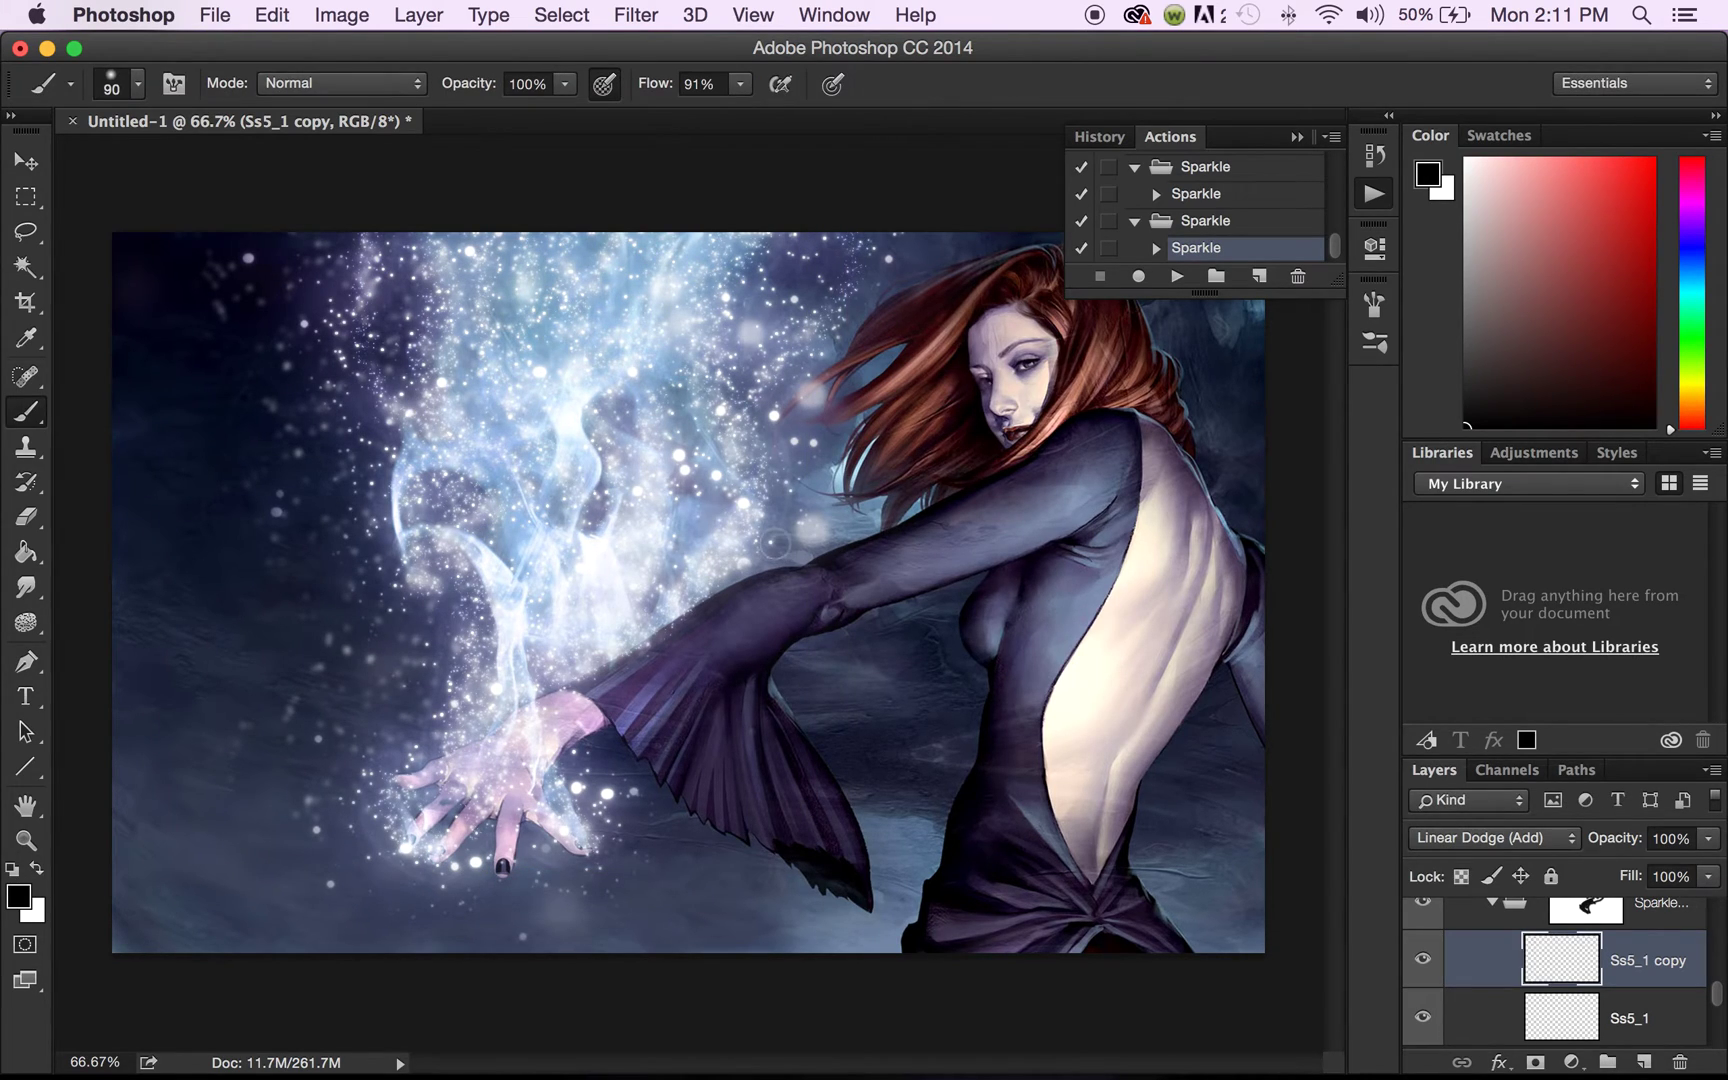
Step: Select the hidden brush layer at the top of the layer stack
scroll(1541, 993, up, 3)
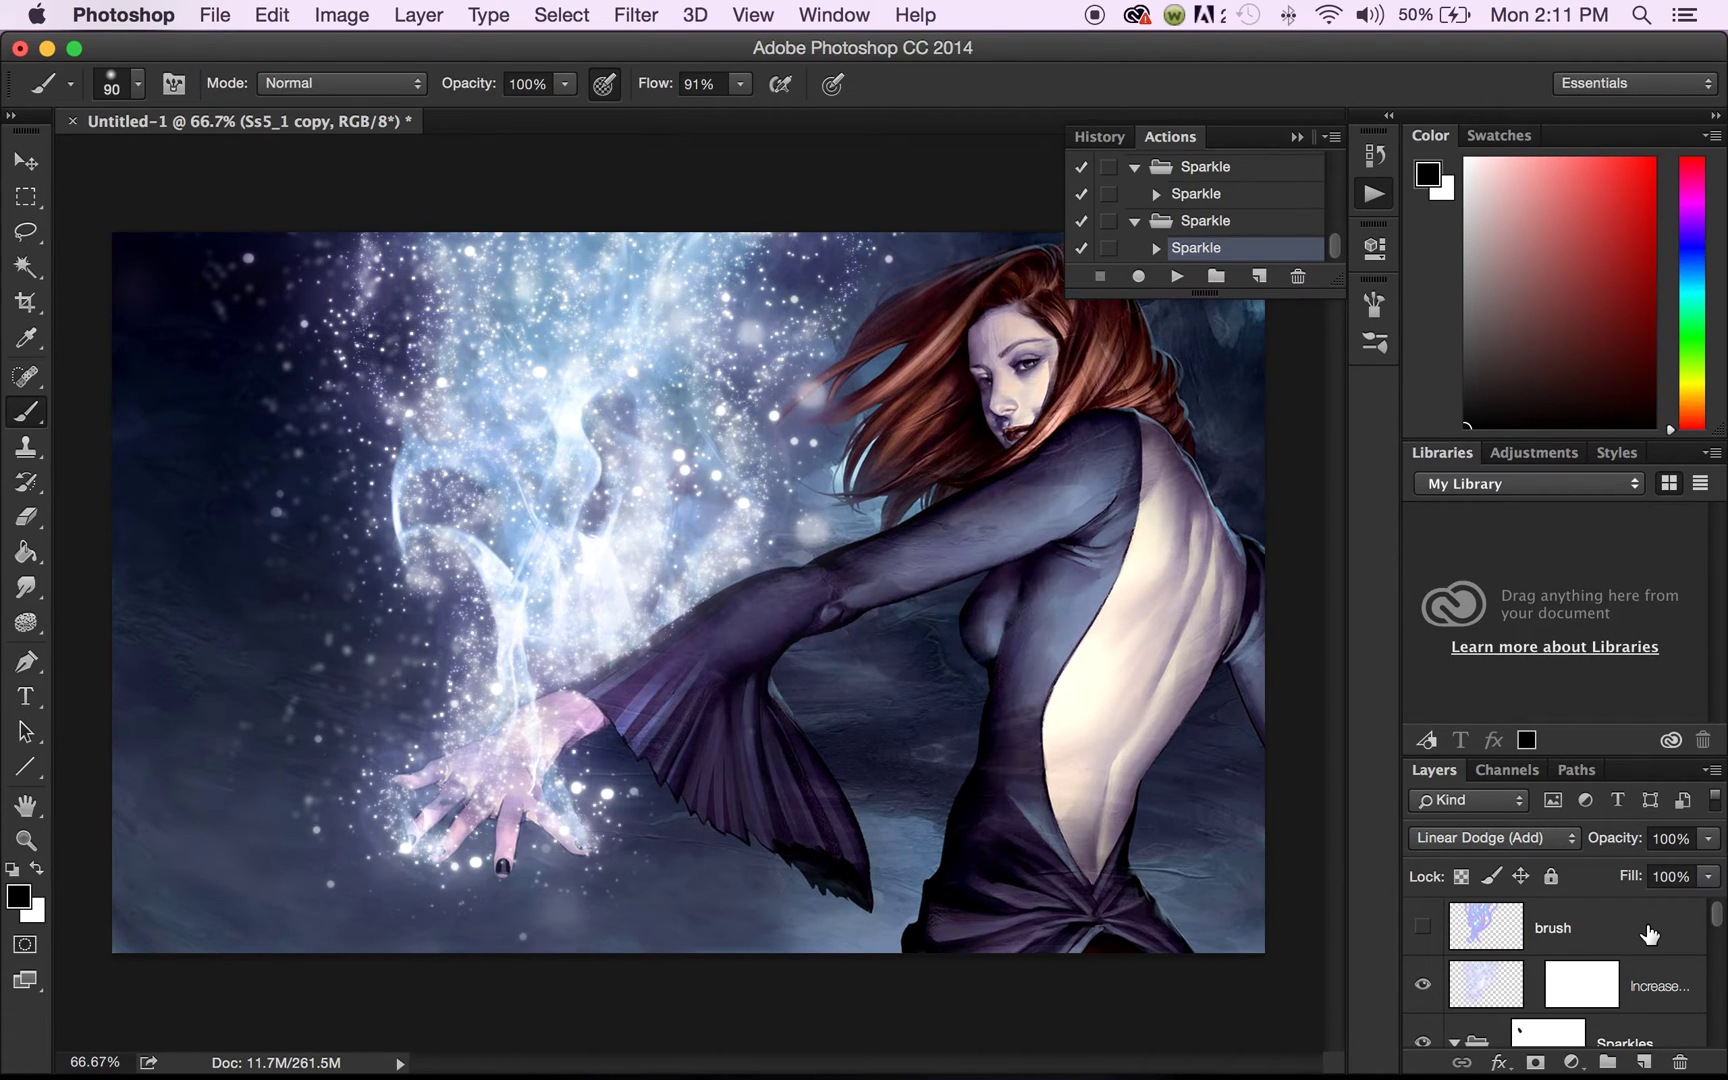
click(1614, 934)
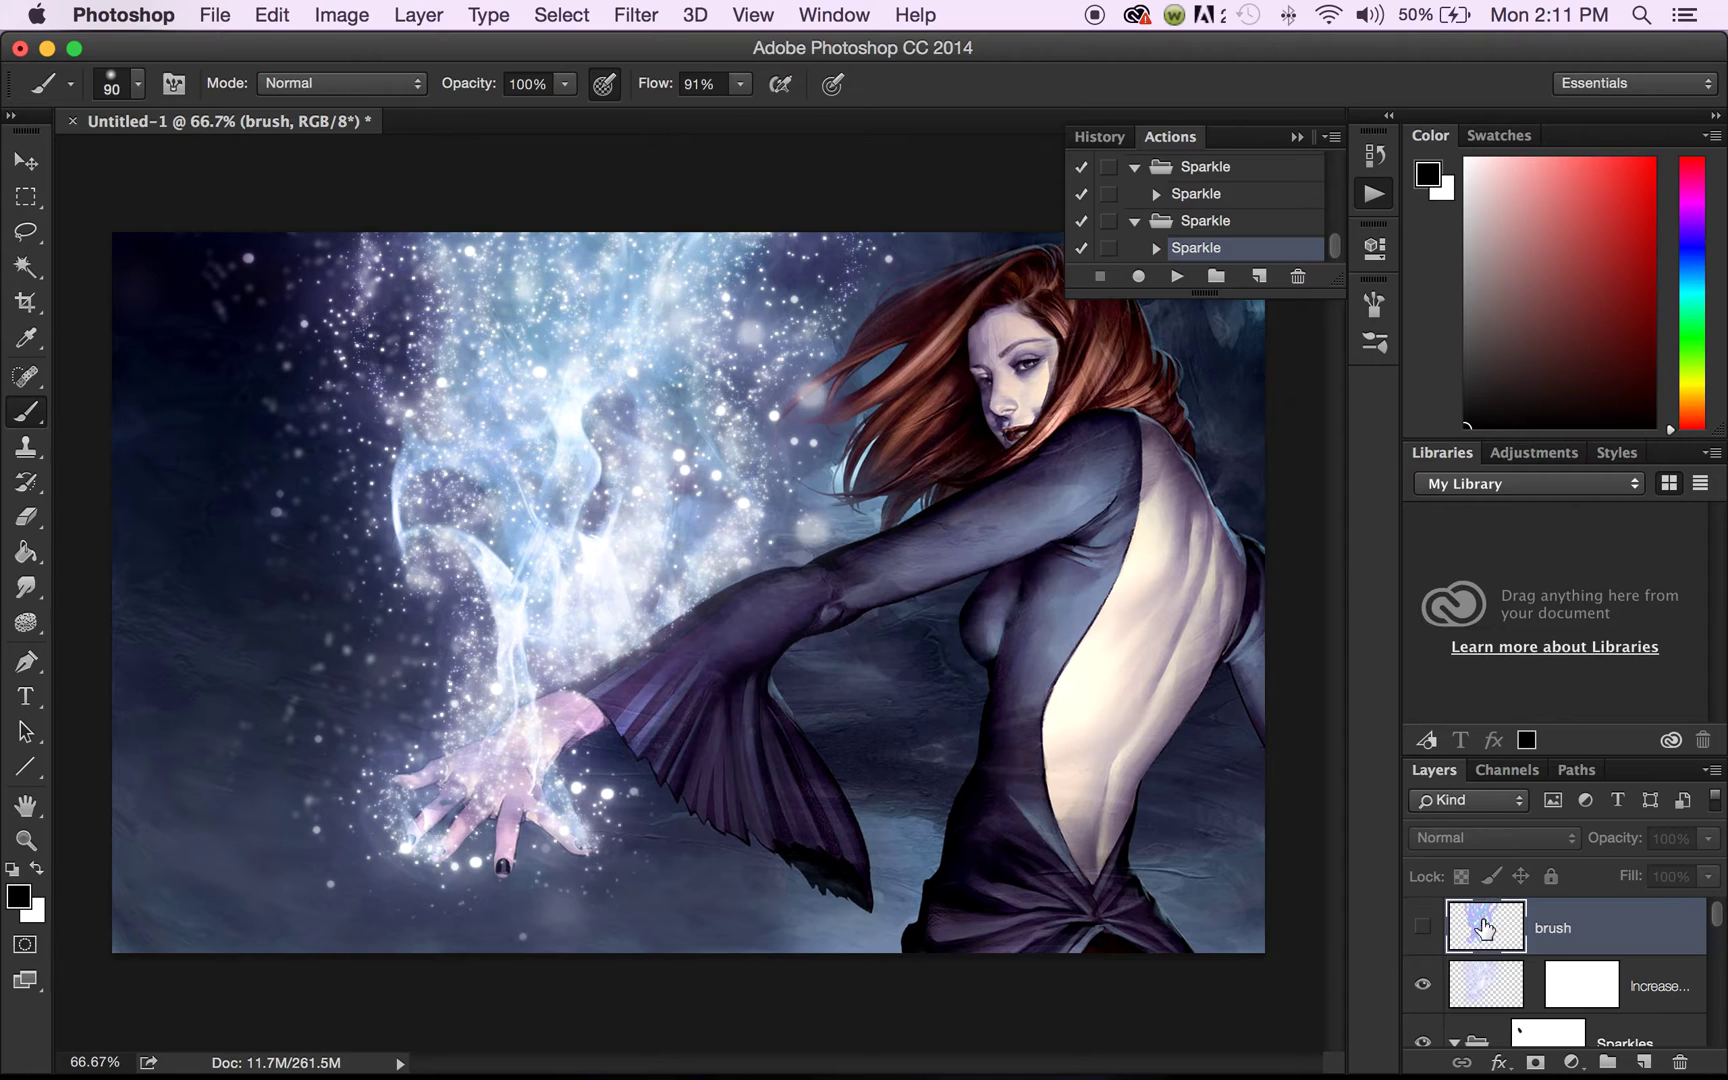